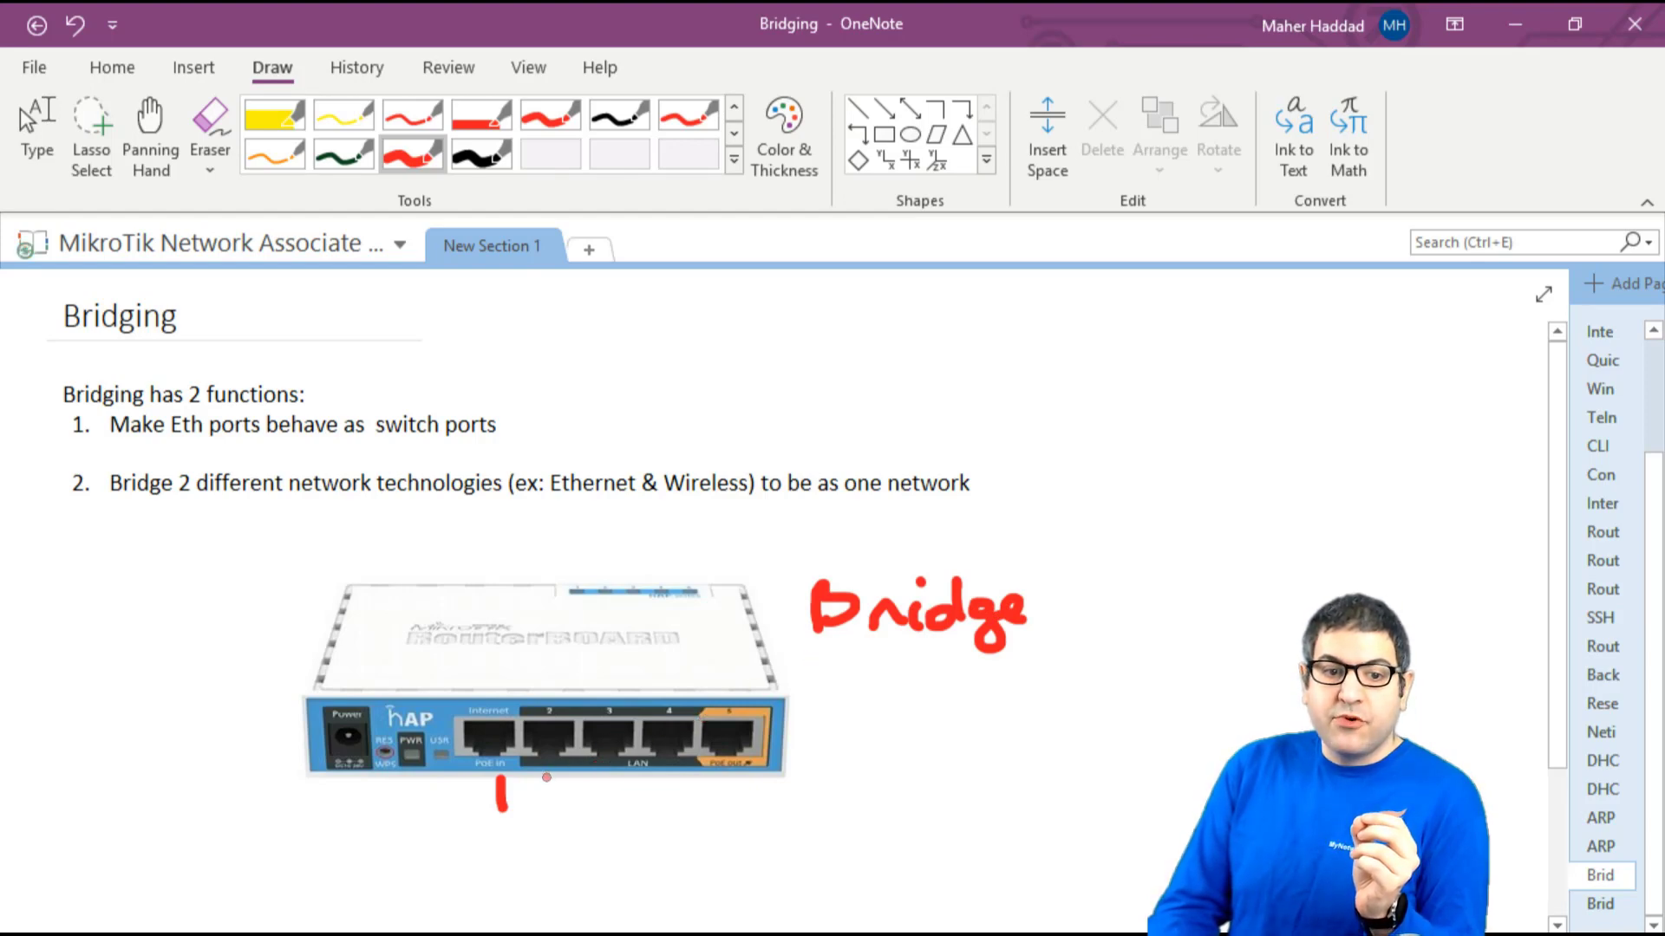
Mark router ports 2 to 5 with red ink ticks and draw a bracket beneath them to group them.
mouse_move(545, 778)
left_mouse_down()
mouse_move(543, 805)
mouse_move(721, 794)
left_mouse_up()
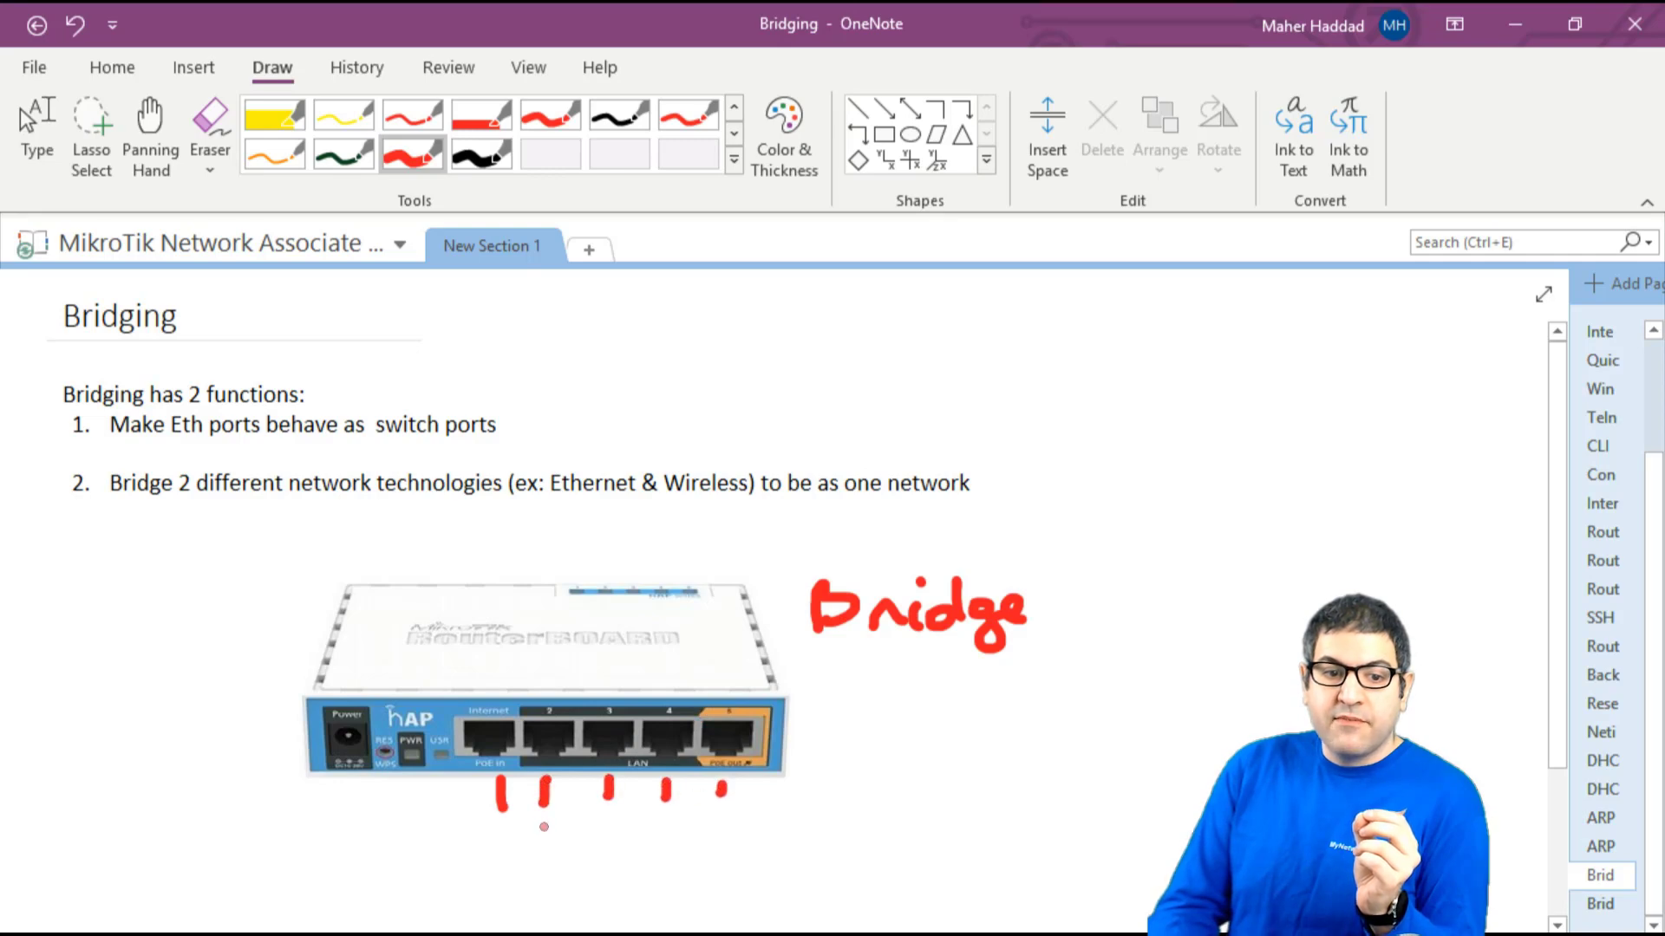
mouse_move(525, 804)
left_mouse_down()
mouse_move(611, 834)
mouse_move(740, 832)
mouse_move(746, 800)
left_mouse_up()
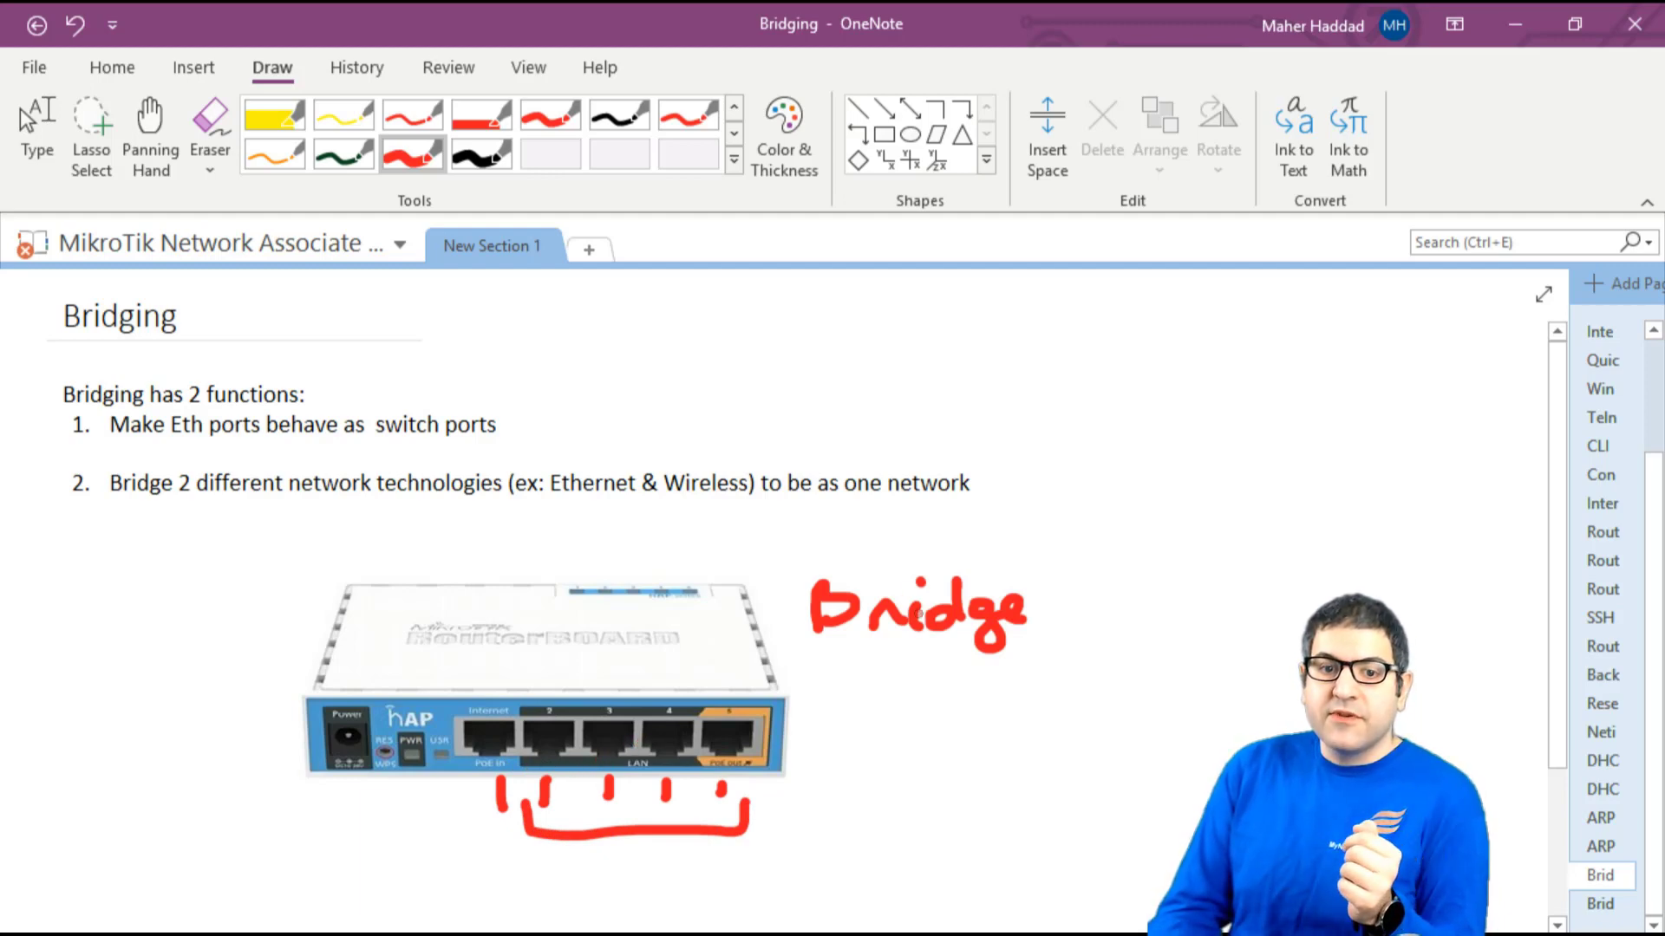
Handwrite 2, 3, 4 and 5 in a column under the word Bridge and link the numbers with red curves.
mouse_move(885, 666)
left_mouse_down()
mouse_move(882, 694)
mouse_move(912, 696)
left_mouse_up()
mouse_move(879, 714)
left_mouse_down()
mouse_move(899, 726)
mouse_move(881, 747)
left_mouse_up()
mouse_move(883, 761)
left_mouse_down()
mouse_move(901, 784)
mouse_move(878, 850)
mouse_move(904, 815)
left_mouse_up()
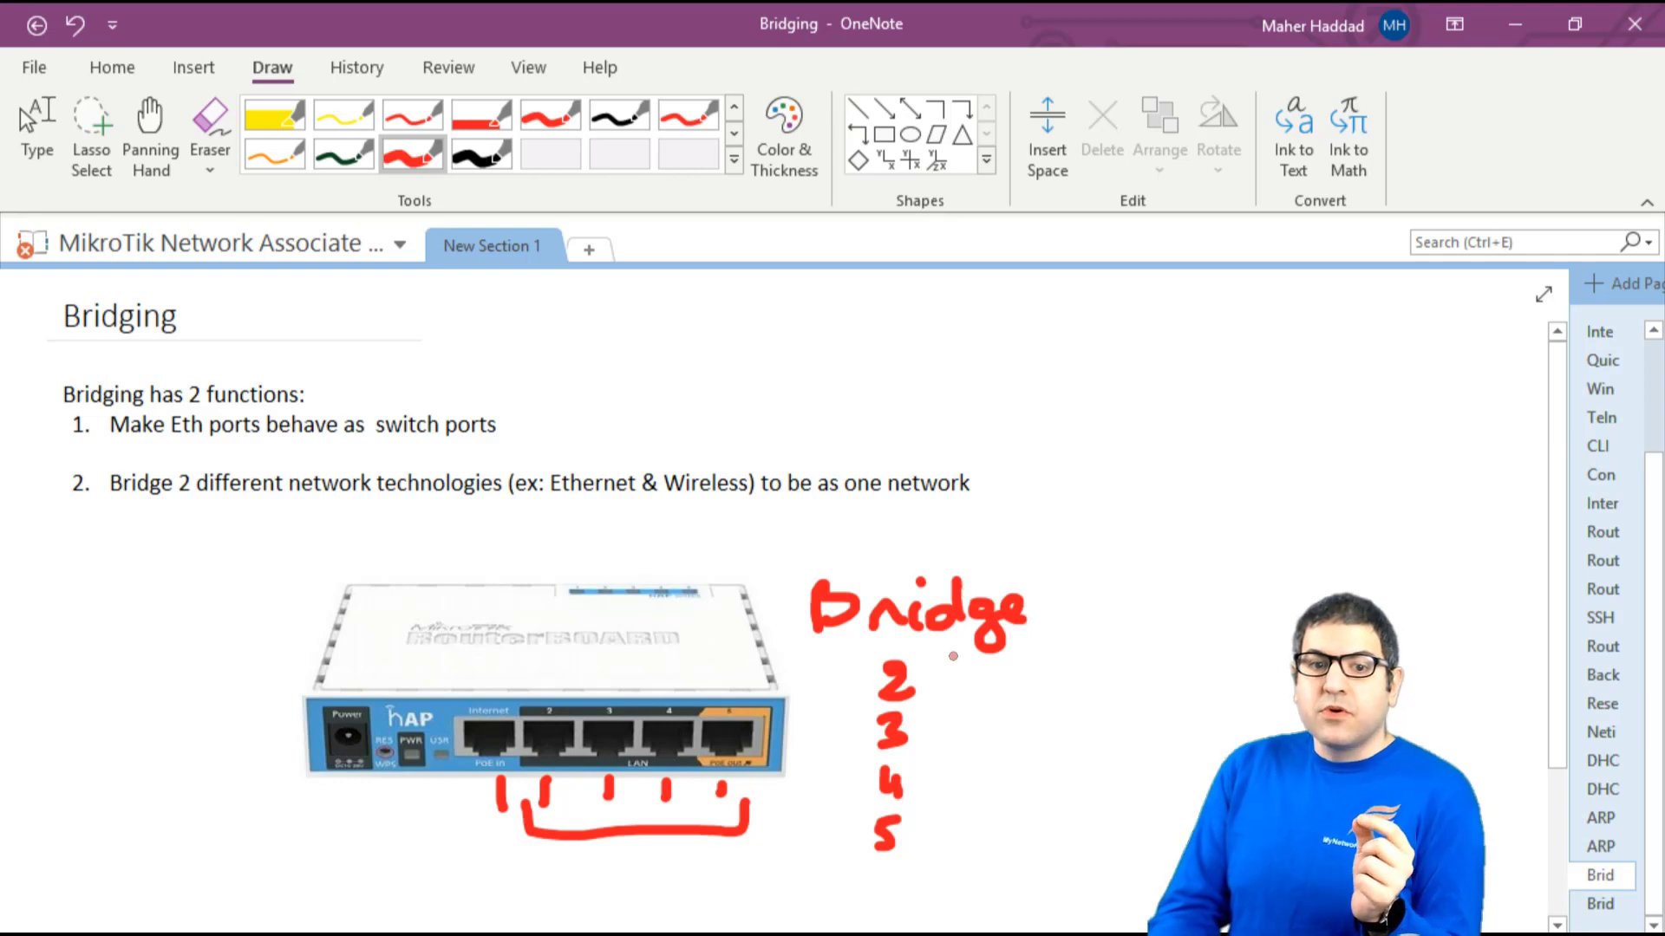
mouse_move(919, 679)
left_mouse_down()
mouse_move(980, 704)
mouse_move(926, 726)
mouse_move(993, 735)
mouse_move(925, 768)
mouse_move(1005, 811)
mouse_move(930, 834)
left_mouse_up()
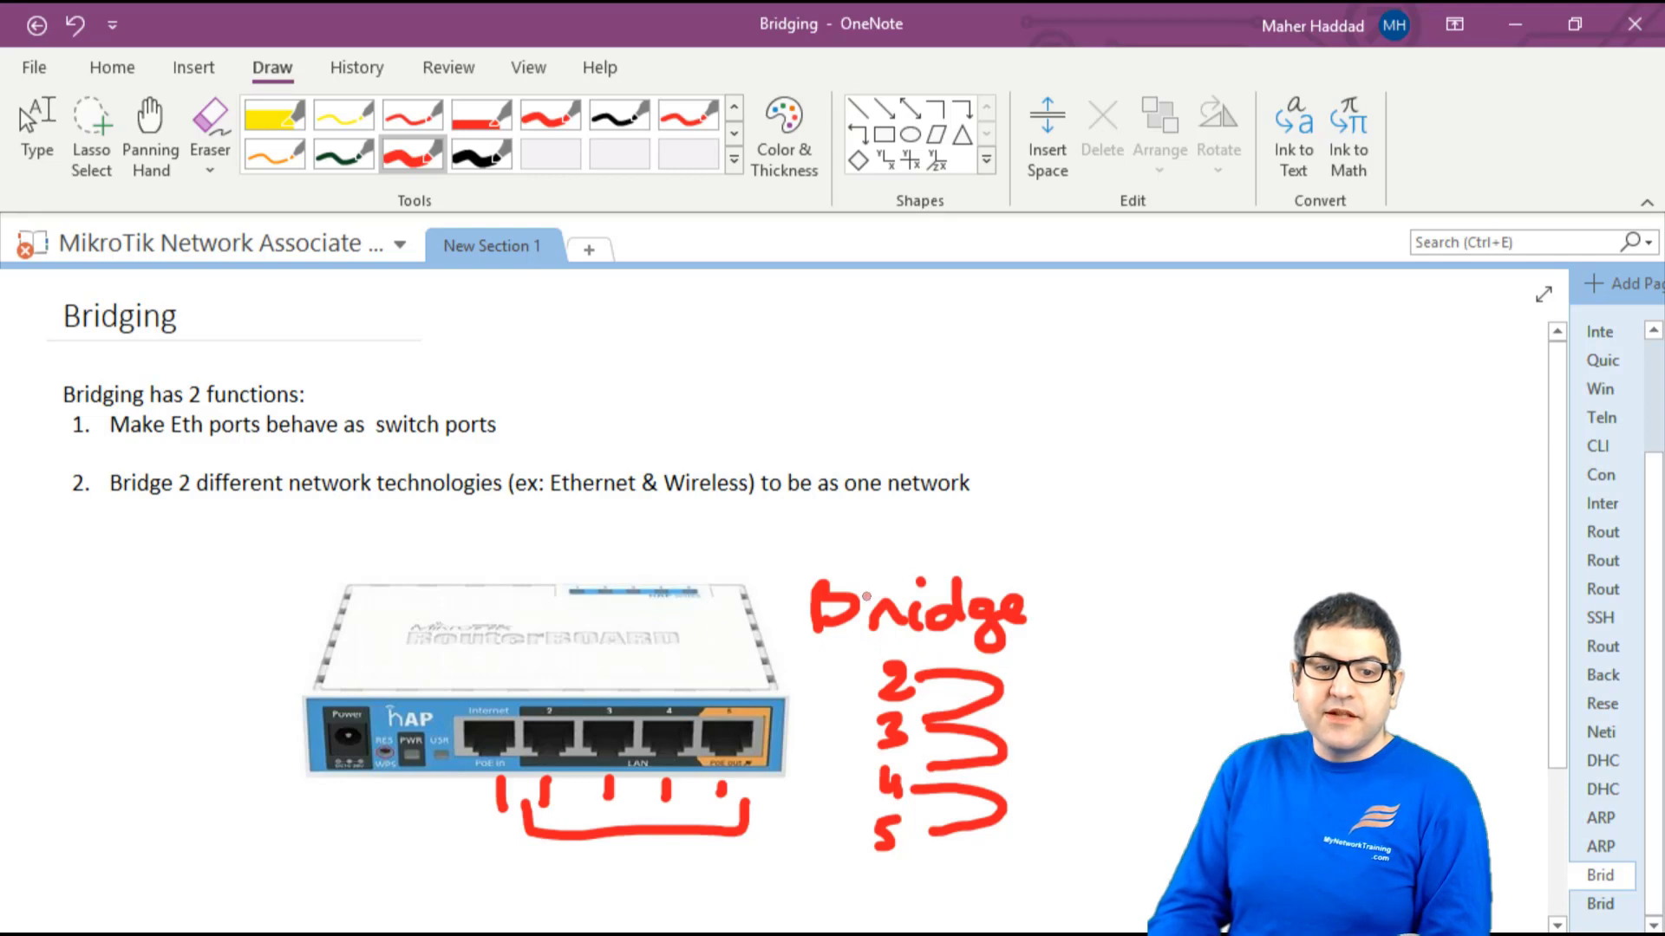
Using the thick black pen, underline port 1's mark and draw cable strokes from ports 2 to 5.
left_click(474, 157)
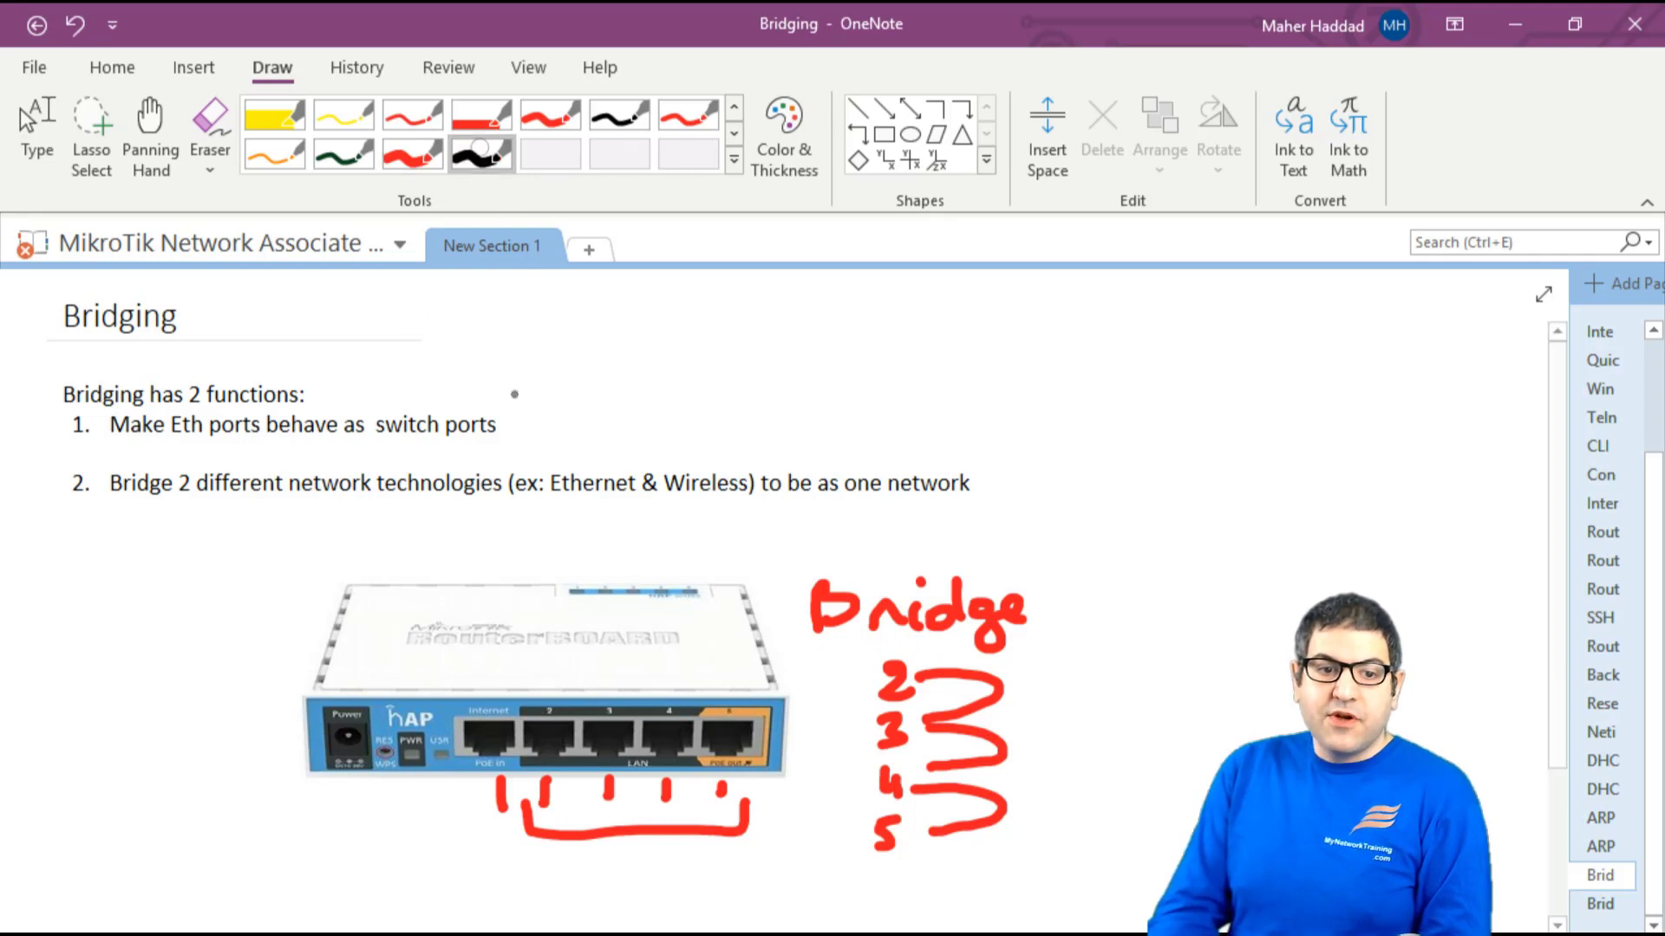
left_click_drag(467, 828, 523, 825)
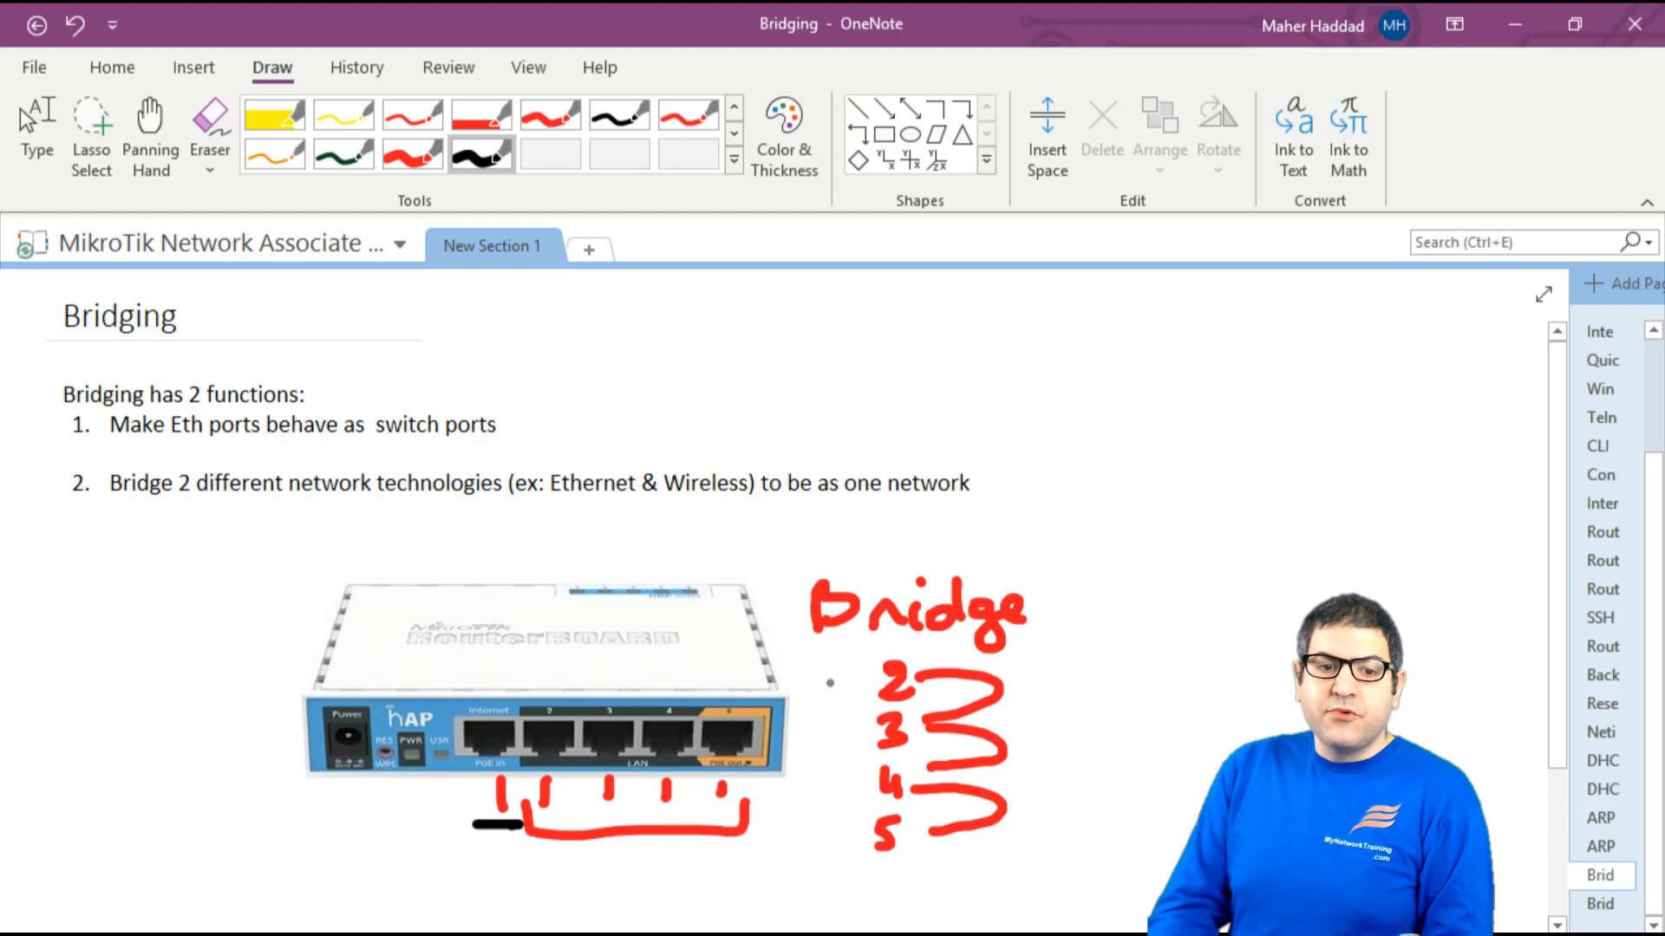
left_click_drag(549, 766, 558, 819)
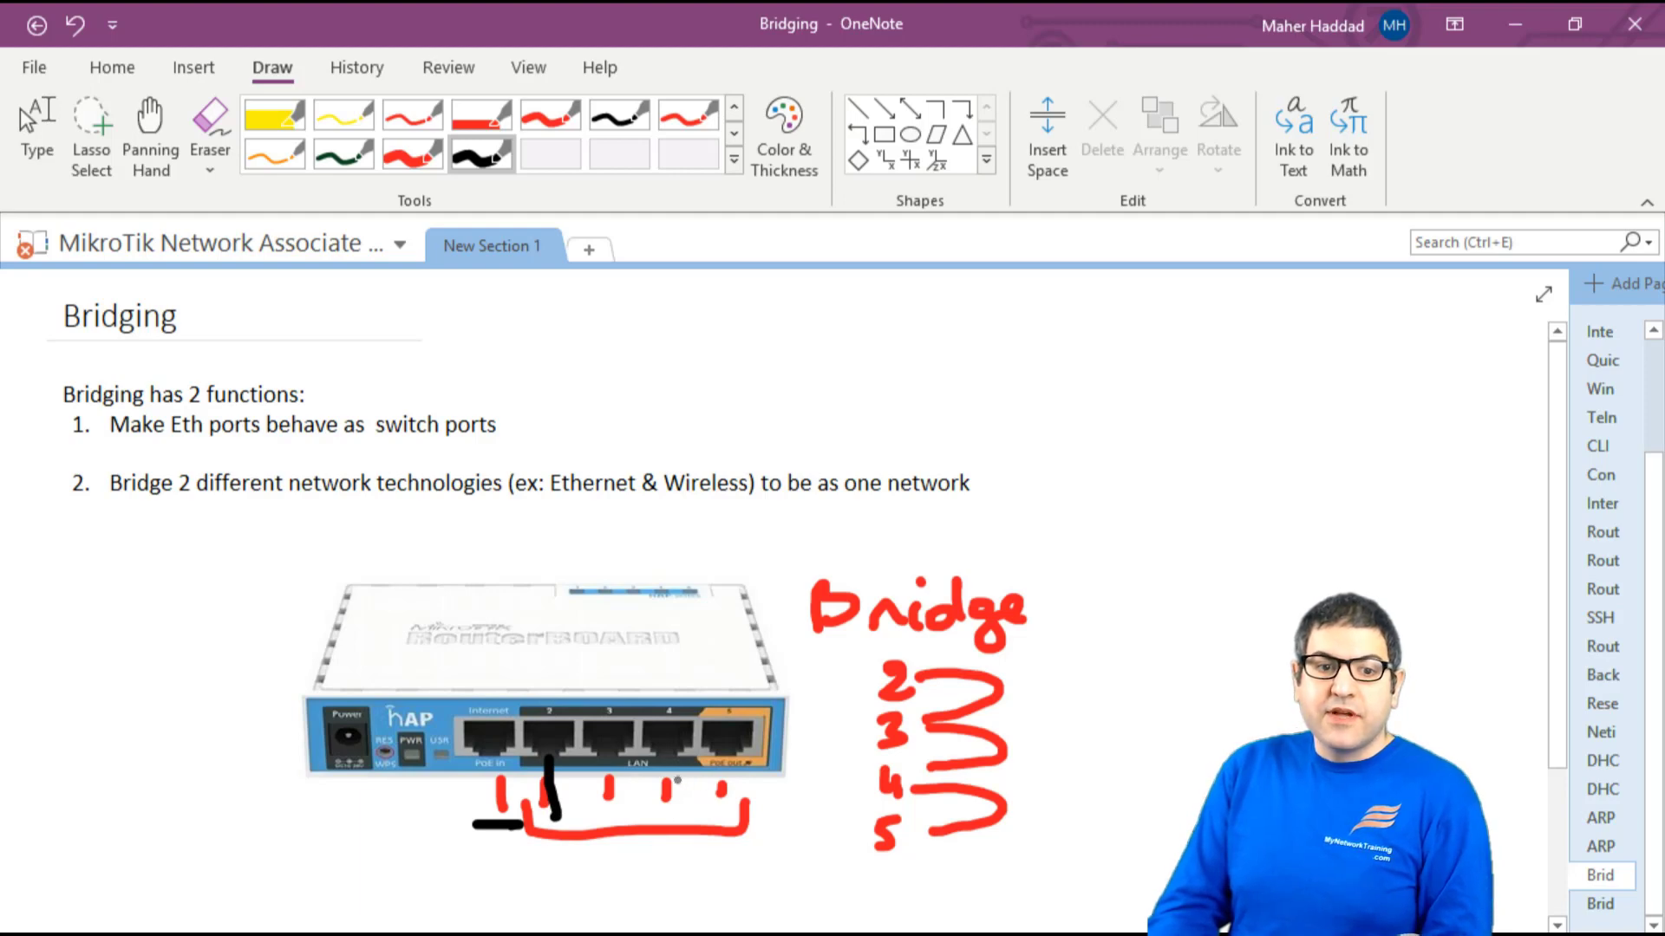
mouse_move(603, 757)
left_mouse_down()
mouse_move(604, 807)
mouse_move(722, 796)
mouse_move(720, 812)
left_mouse_up()
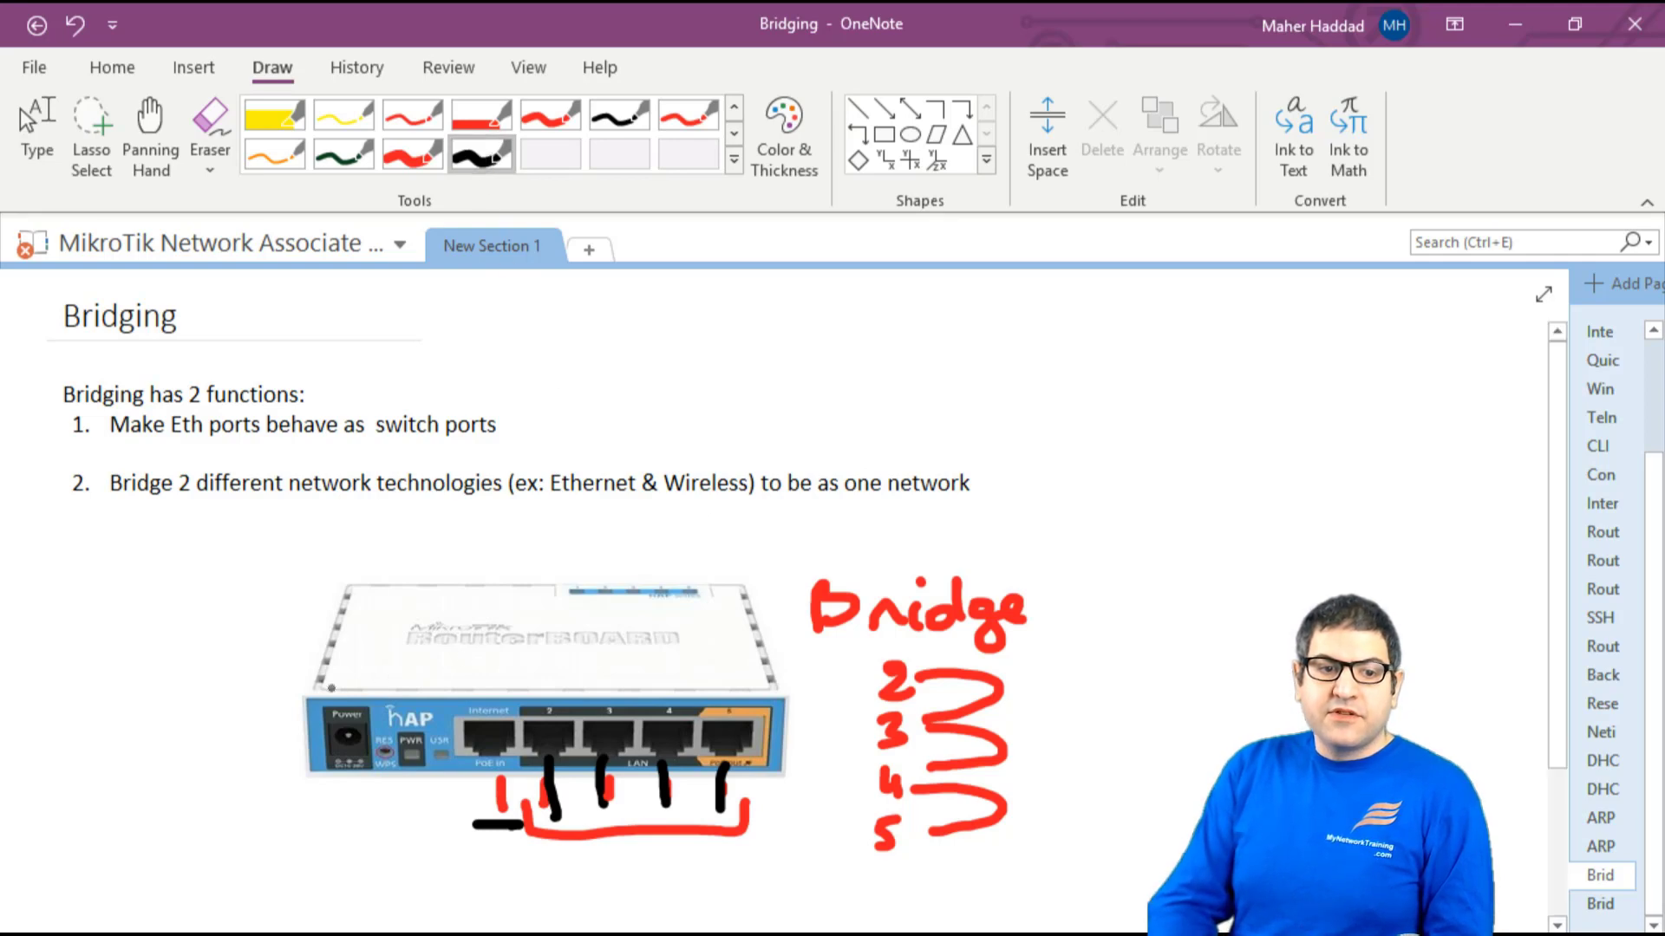
Draw a black antenna with wireless waves on the router and add an ink entry below 5 in the Bridge list.
mouse_move(342, 689)
left_mouse_down()
mouse_move(343, 588)
mouse_move(325, 598)
left_mouse_up()
mouse_move(264, 576)
left_mouse_down()
mouse_move(265, 618)
mouse_move(222, 623)
left_mouse_up()
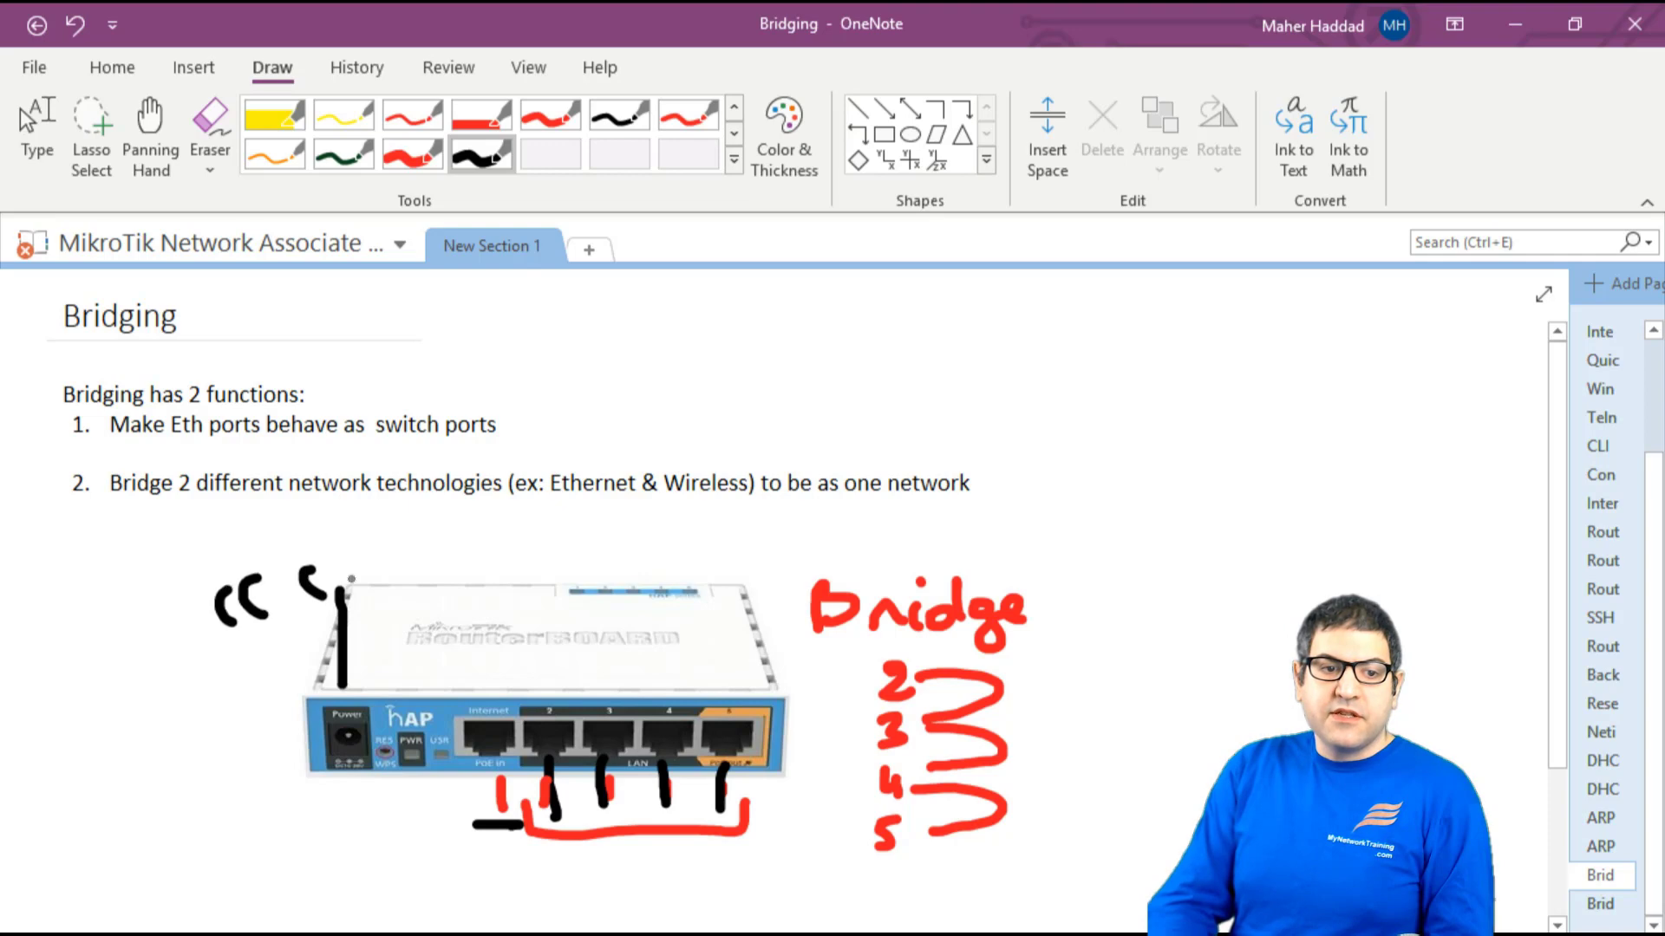
mouse_move(363, 572)
left_mouse_down()
mouse_move(416, 559)
mouse_move(455, 579)
left_mouse_up()
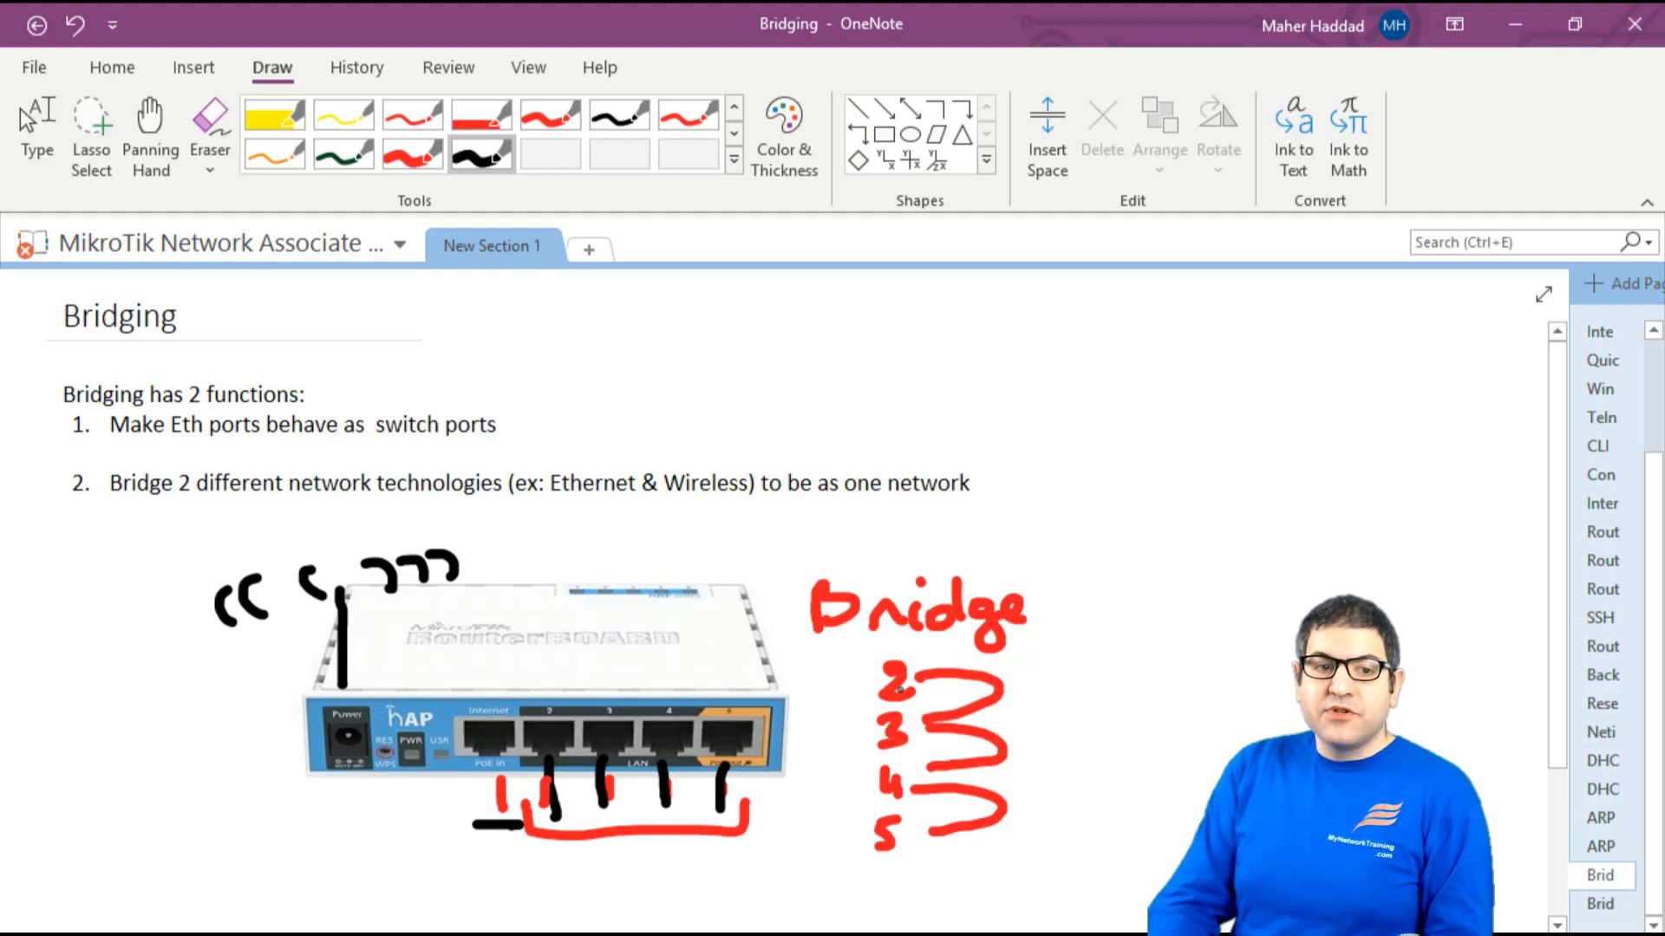
mouse_move(847, 856)
left_mouse_down()
mouse_move(859, 878)
mouse_move(902, 867)
mouse_move(949, 884)
mouse_move(987, 845)
left_mouse_up()
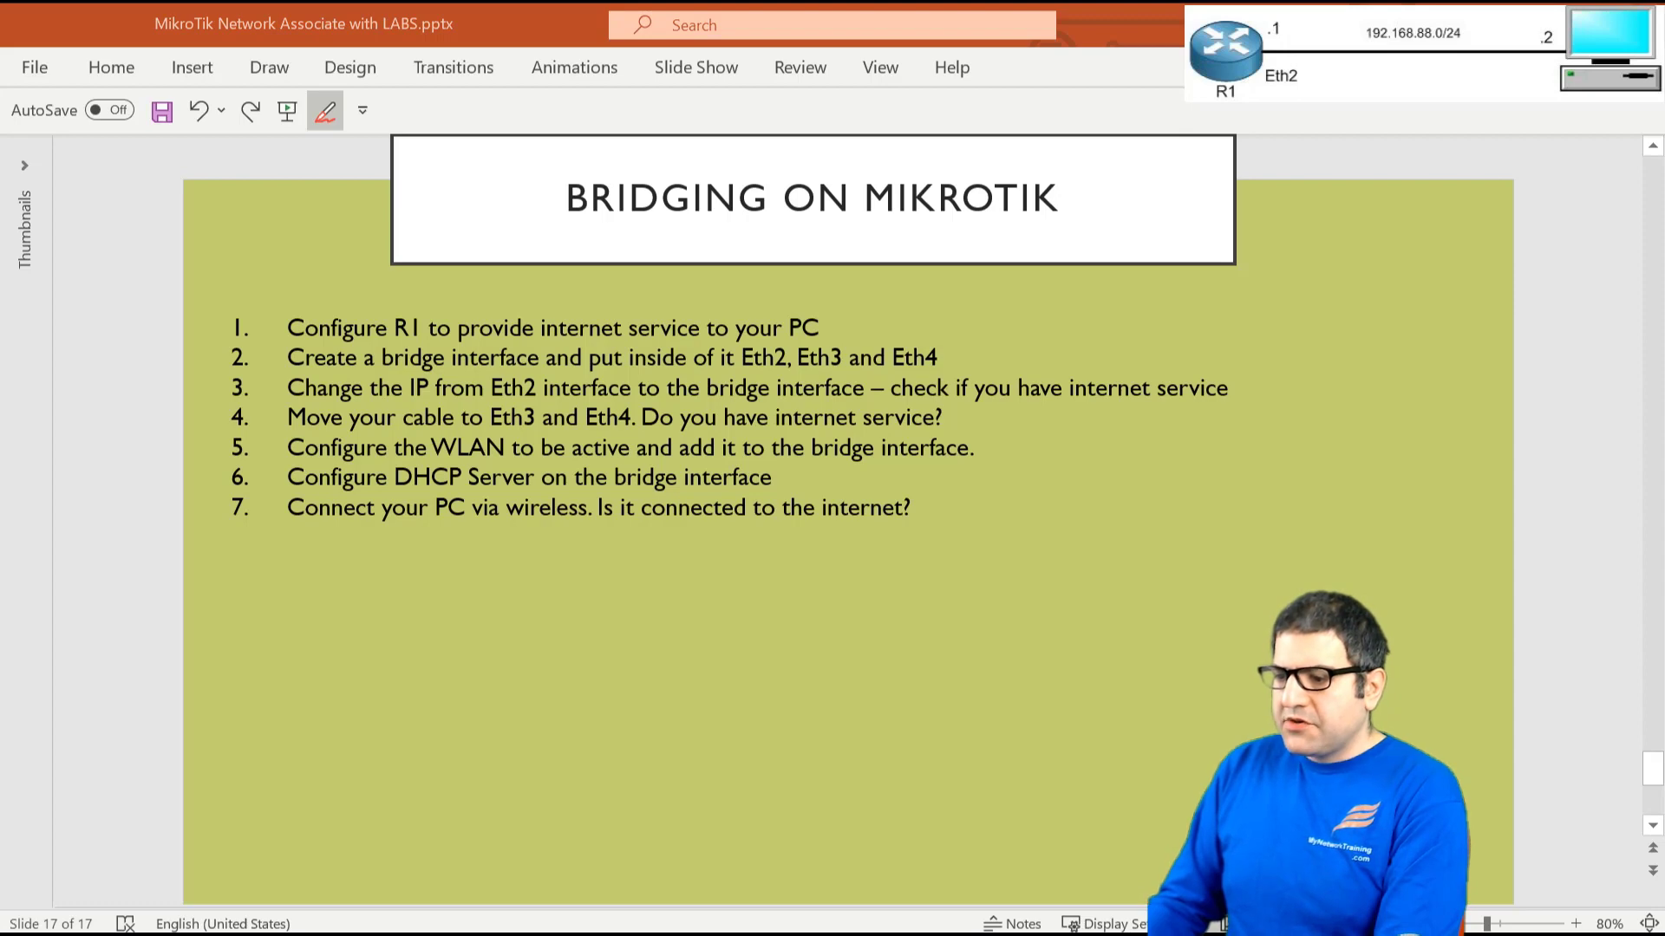
Switch to the OneNote network diagram and make a red pen mark above router R1.
key("alt+Tab")
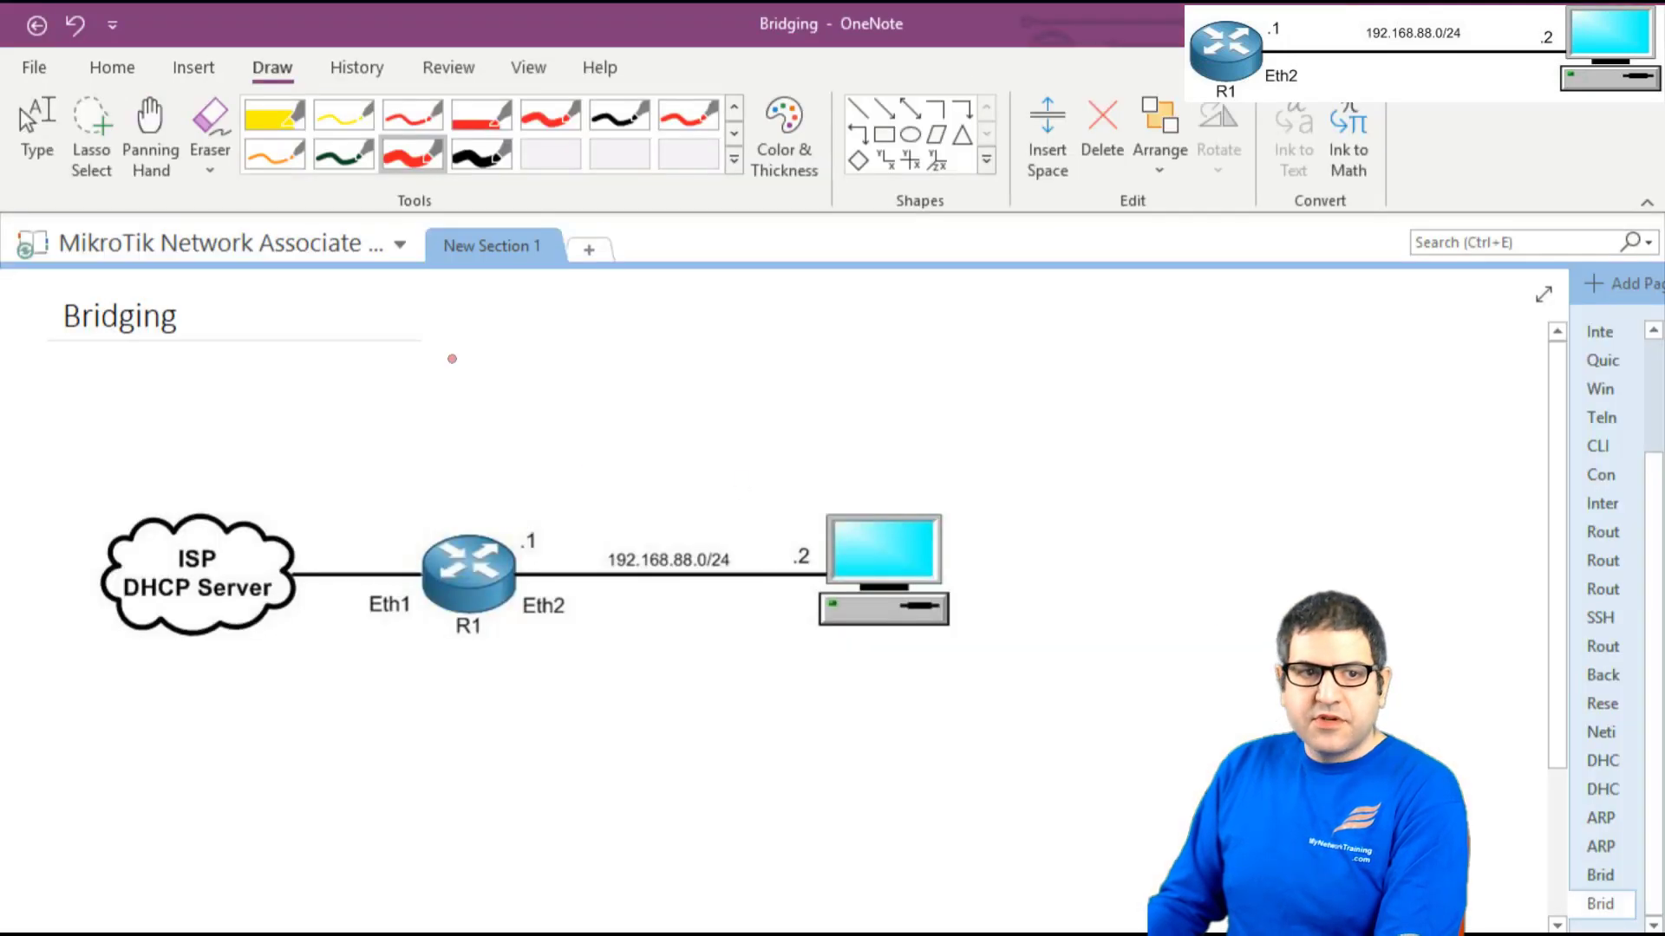
left_click(420, 156)
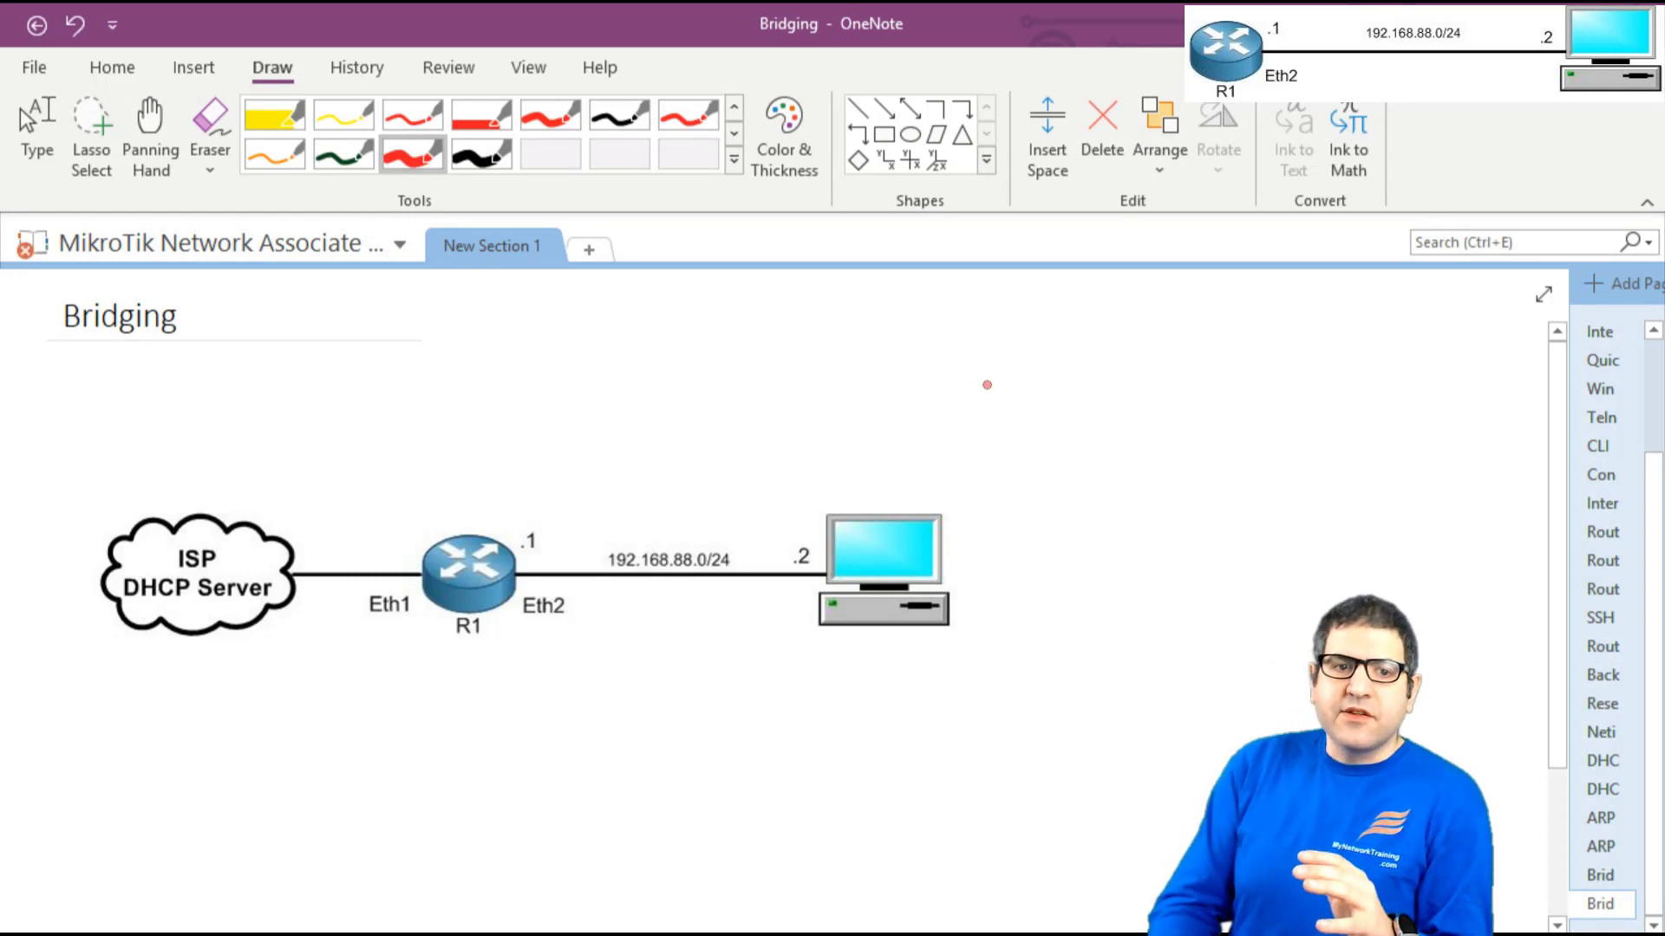
mouse_move(474, 473)
left_mouse_down()
mouse_move(474, 501)
mouse_move(496, 498)
left_mouse_up()
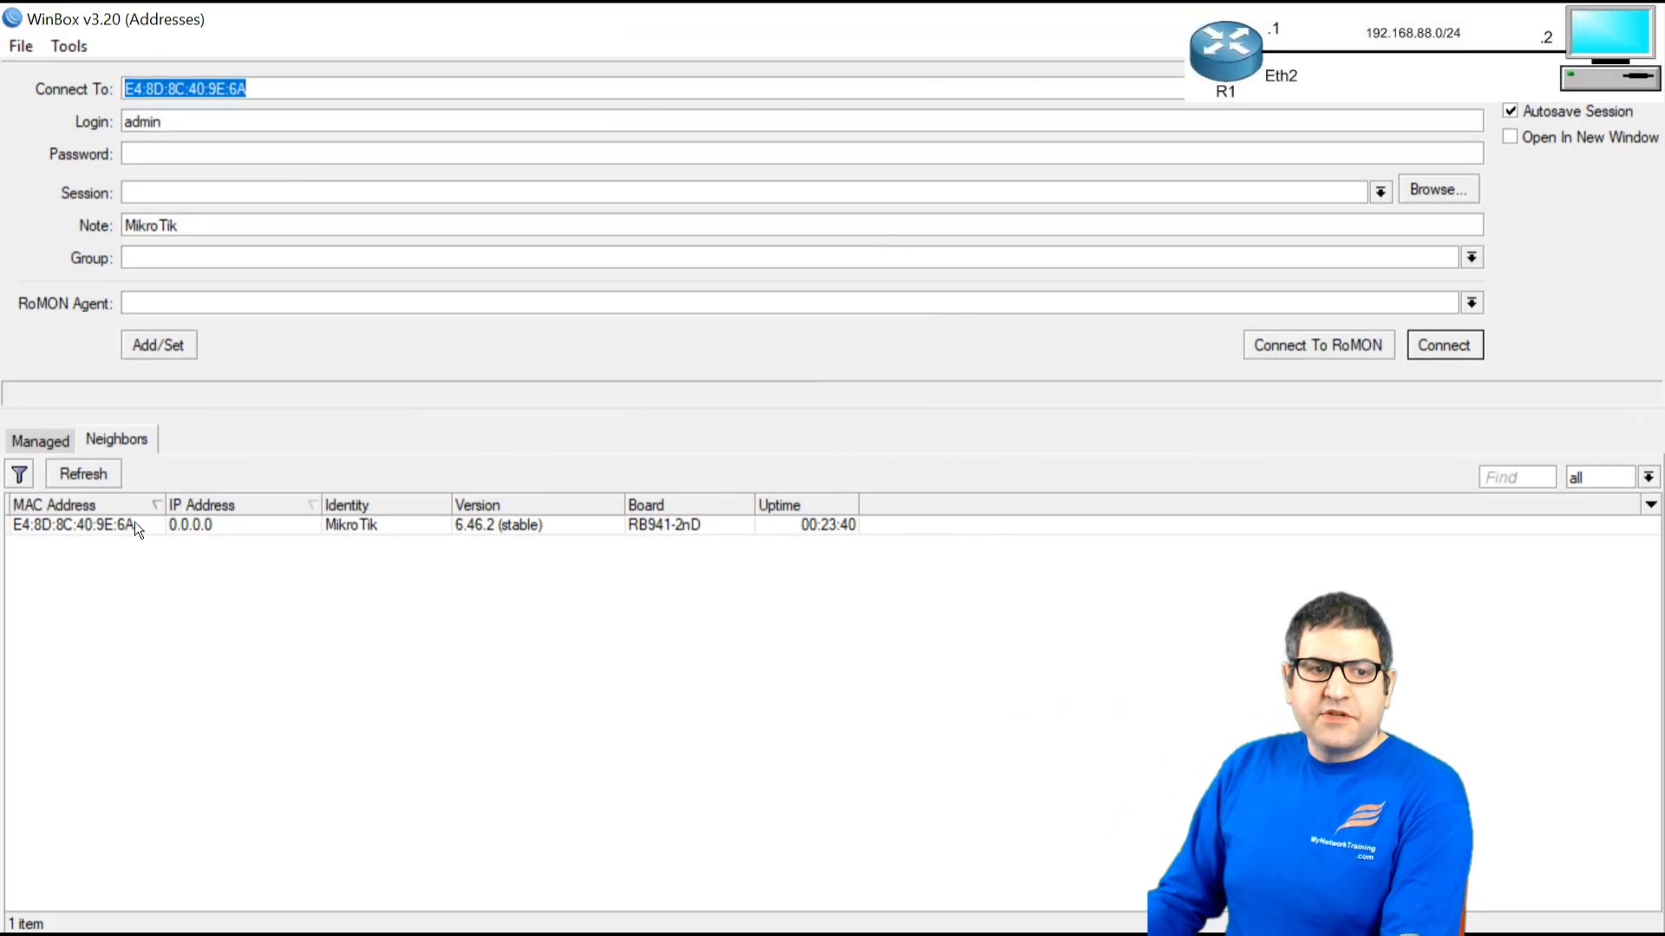
Connect WinBox to the discovered MikroTik RB941-2nD neighbor by its MAC address with the admin login.
left_click(107, 525)
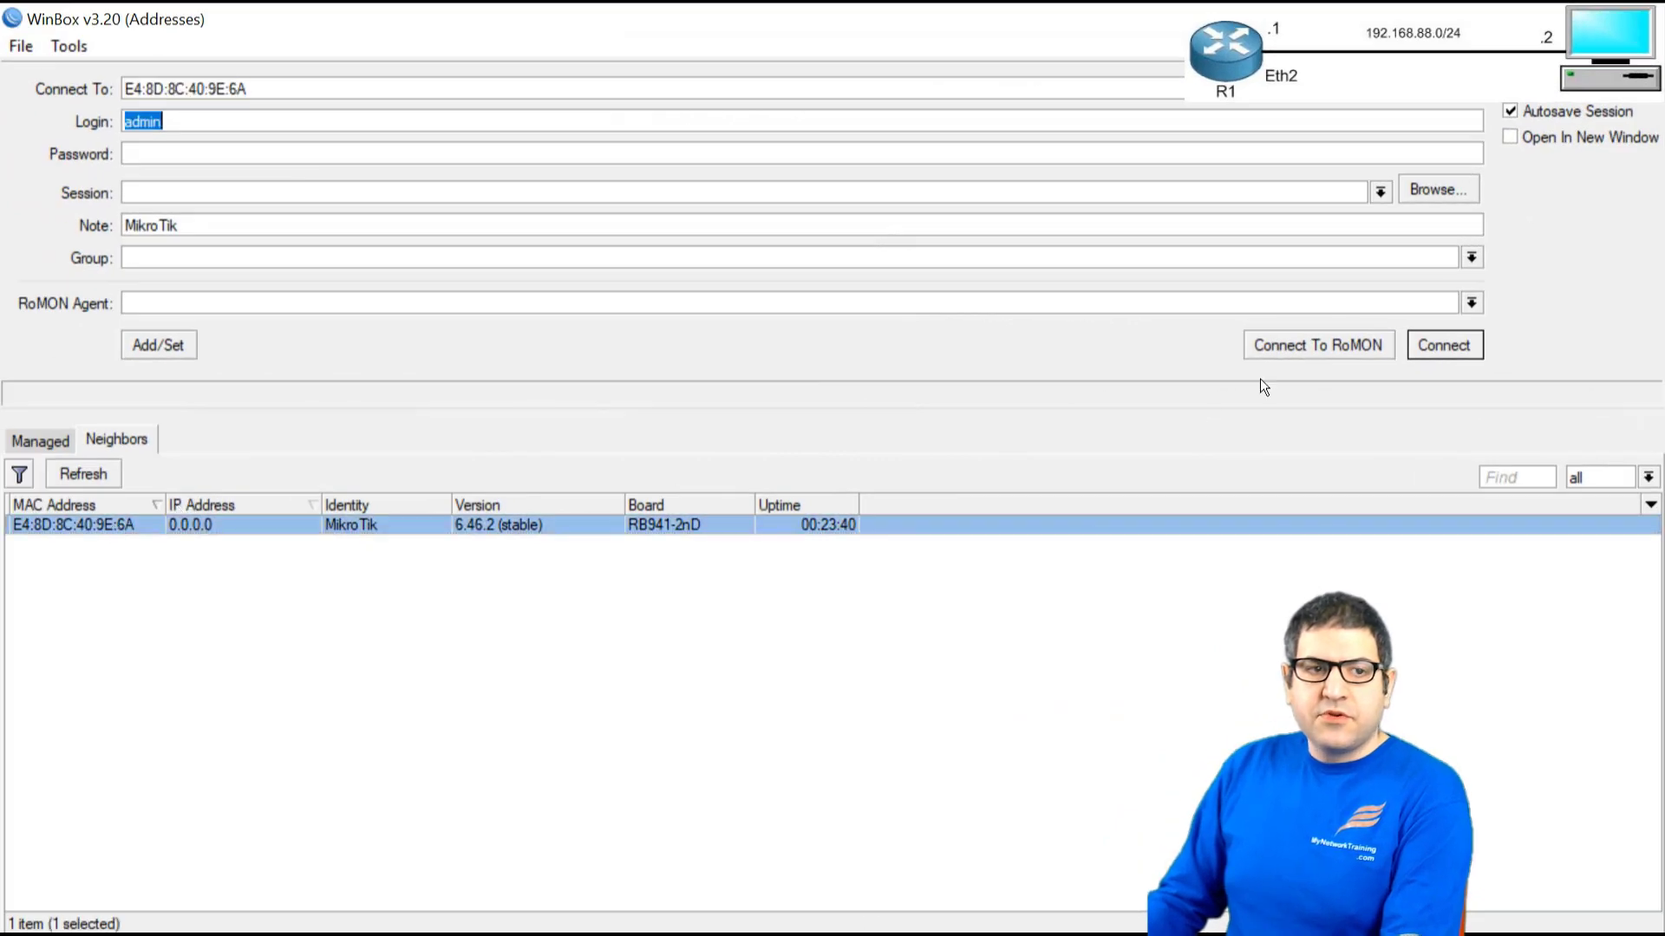
left_click(1436, 345)
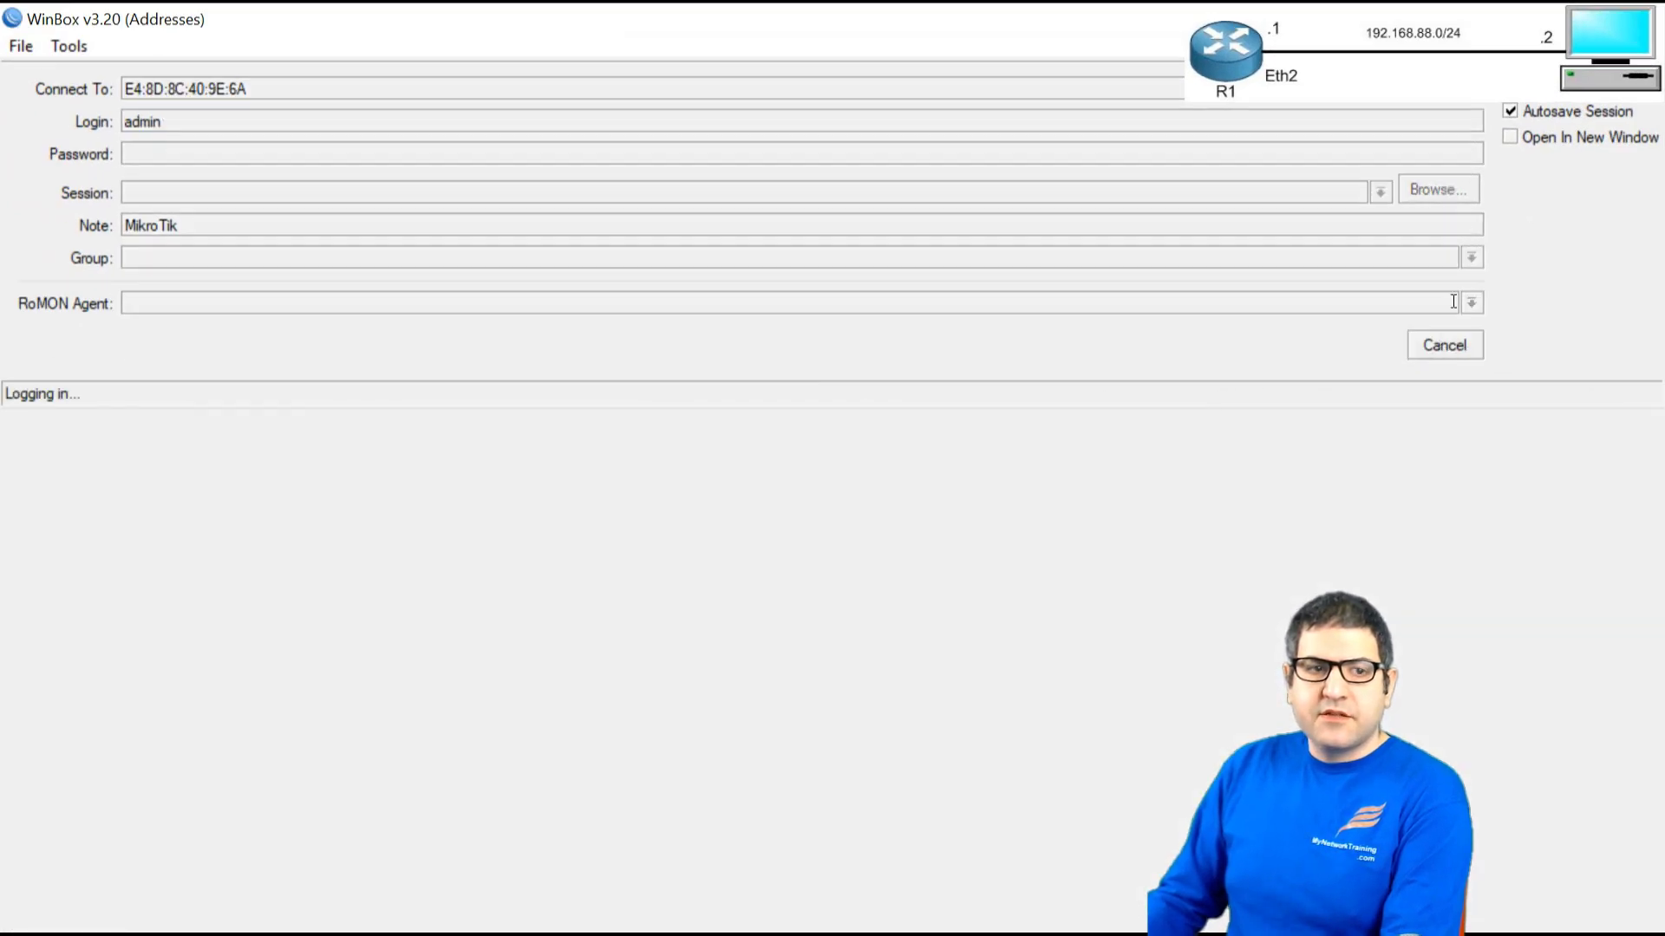
left_click(673, 23)
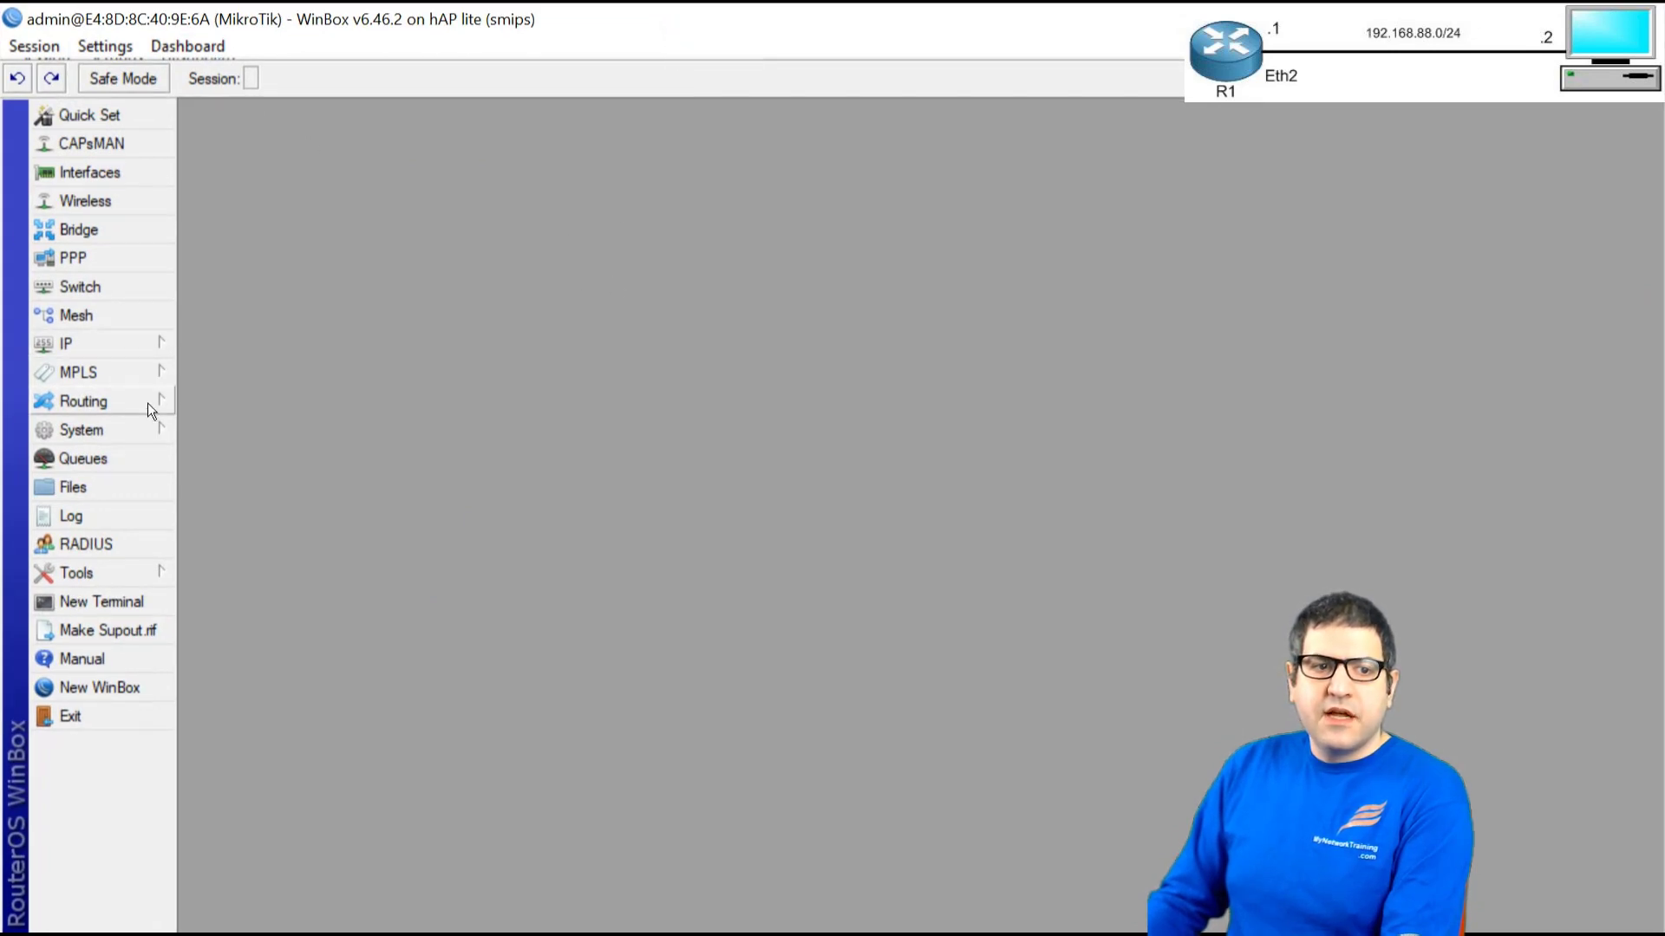
Set the router's system identity to R1.
left_click(143, 430)
left_click(250, 407)
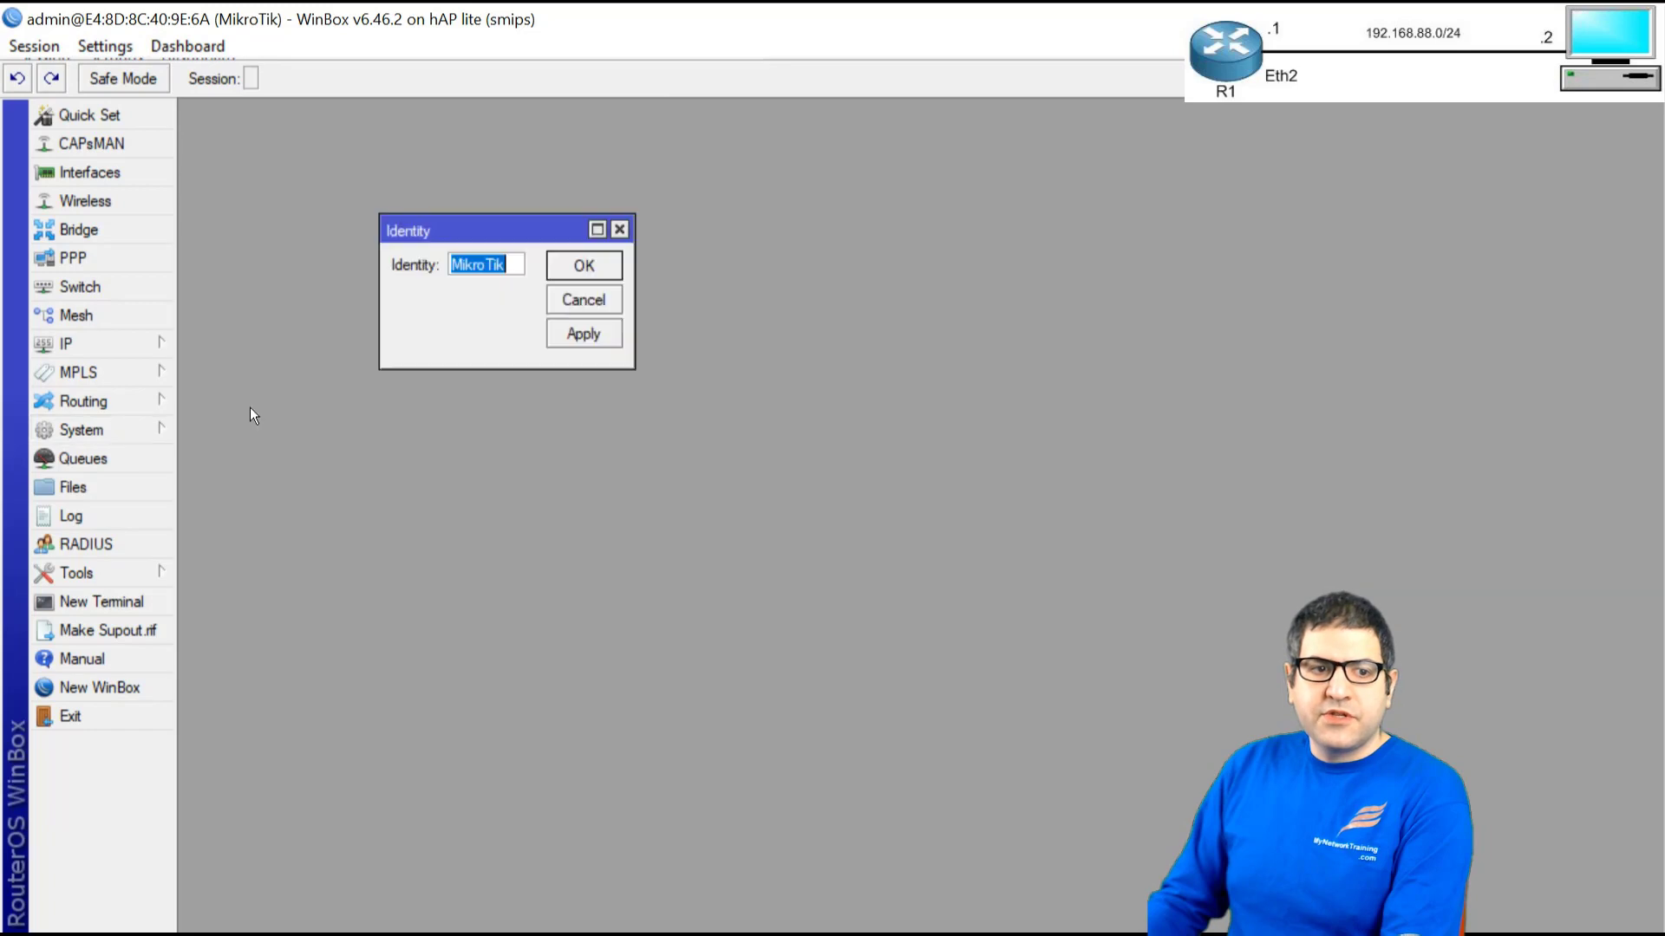
type("R1")
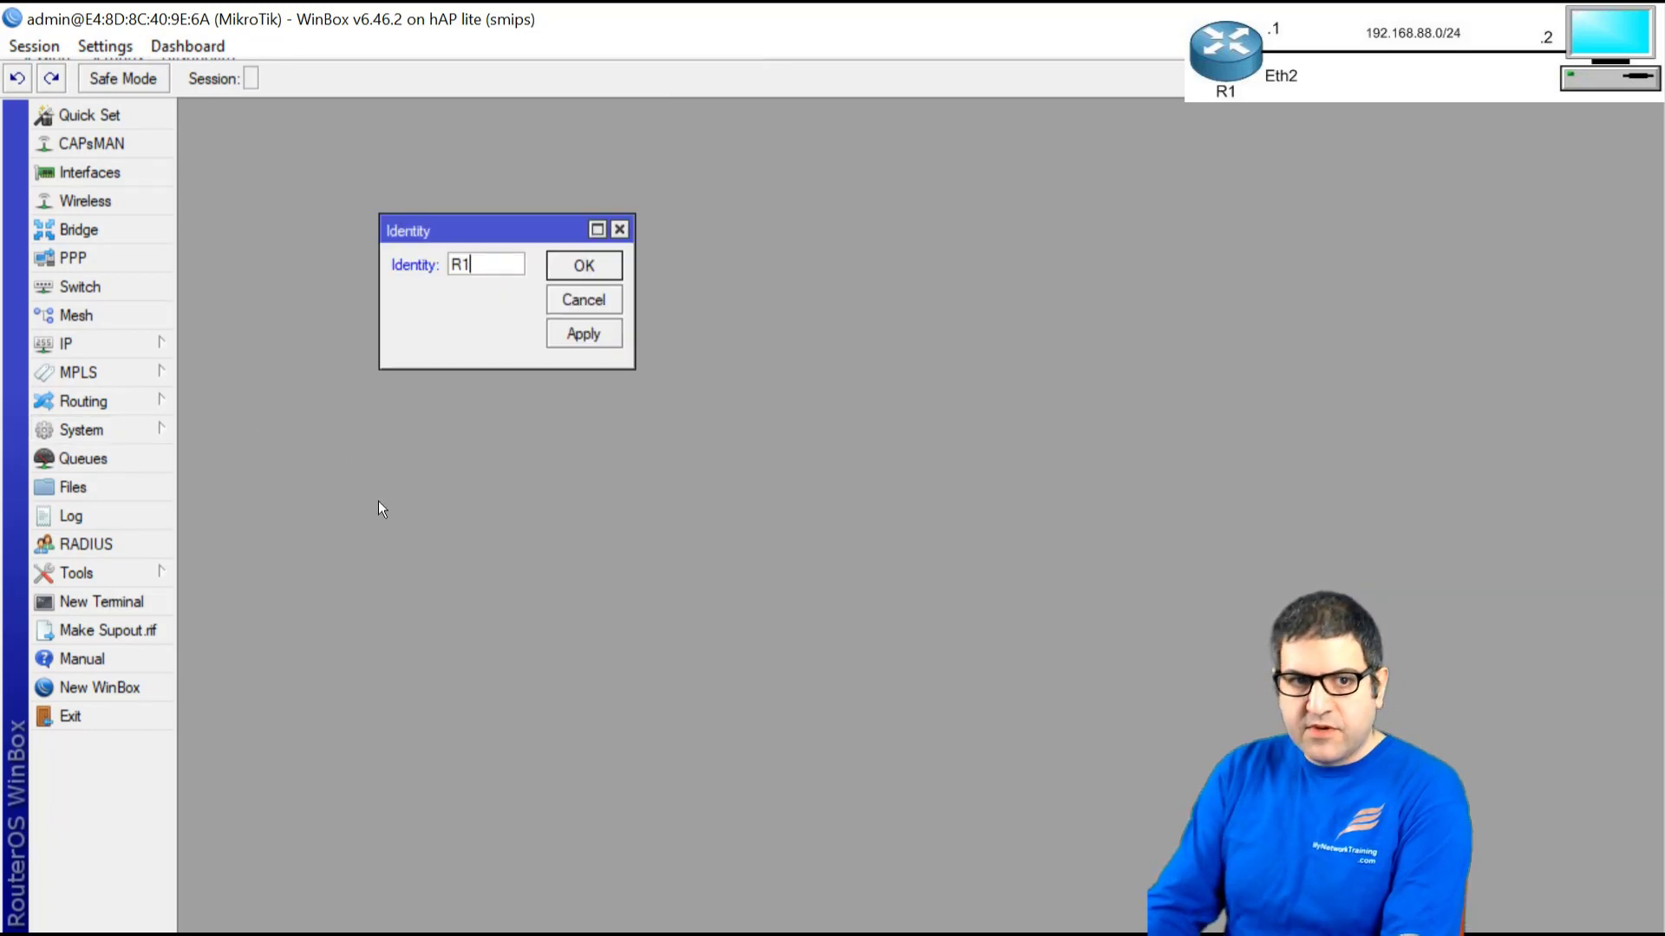
key("Return")
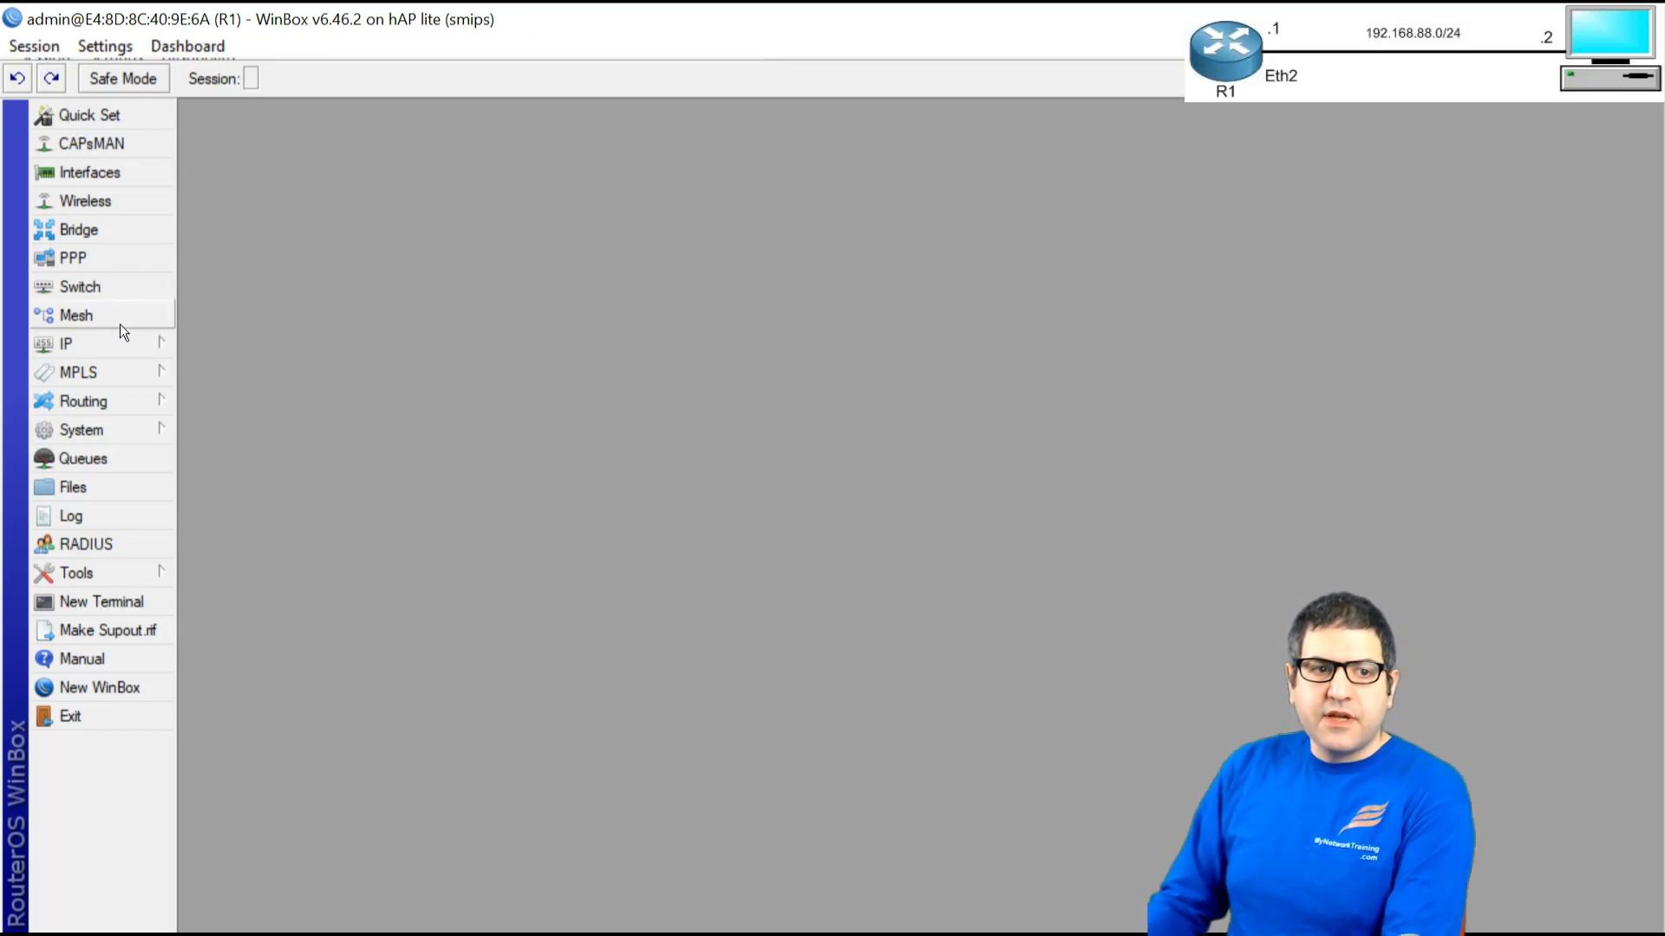
Add a DHCP client on interface ether1, keeping peer DNS, peer NTP and the default route enabled.
left_click(157, 344)
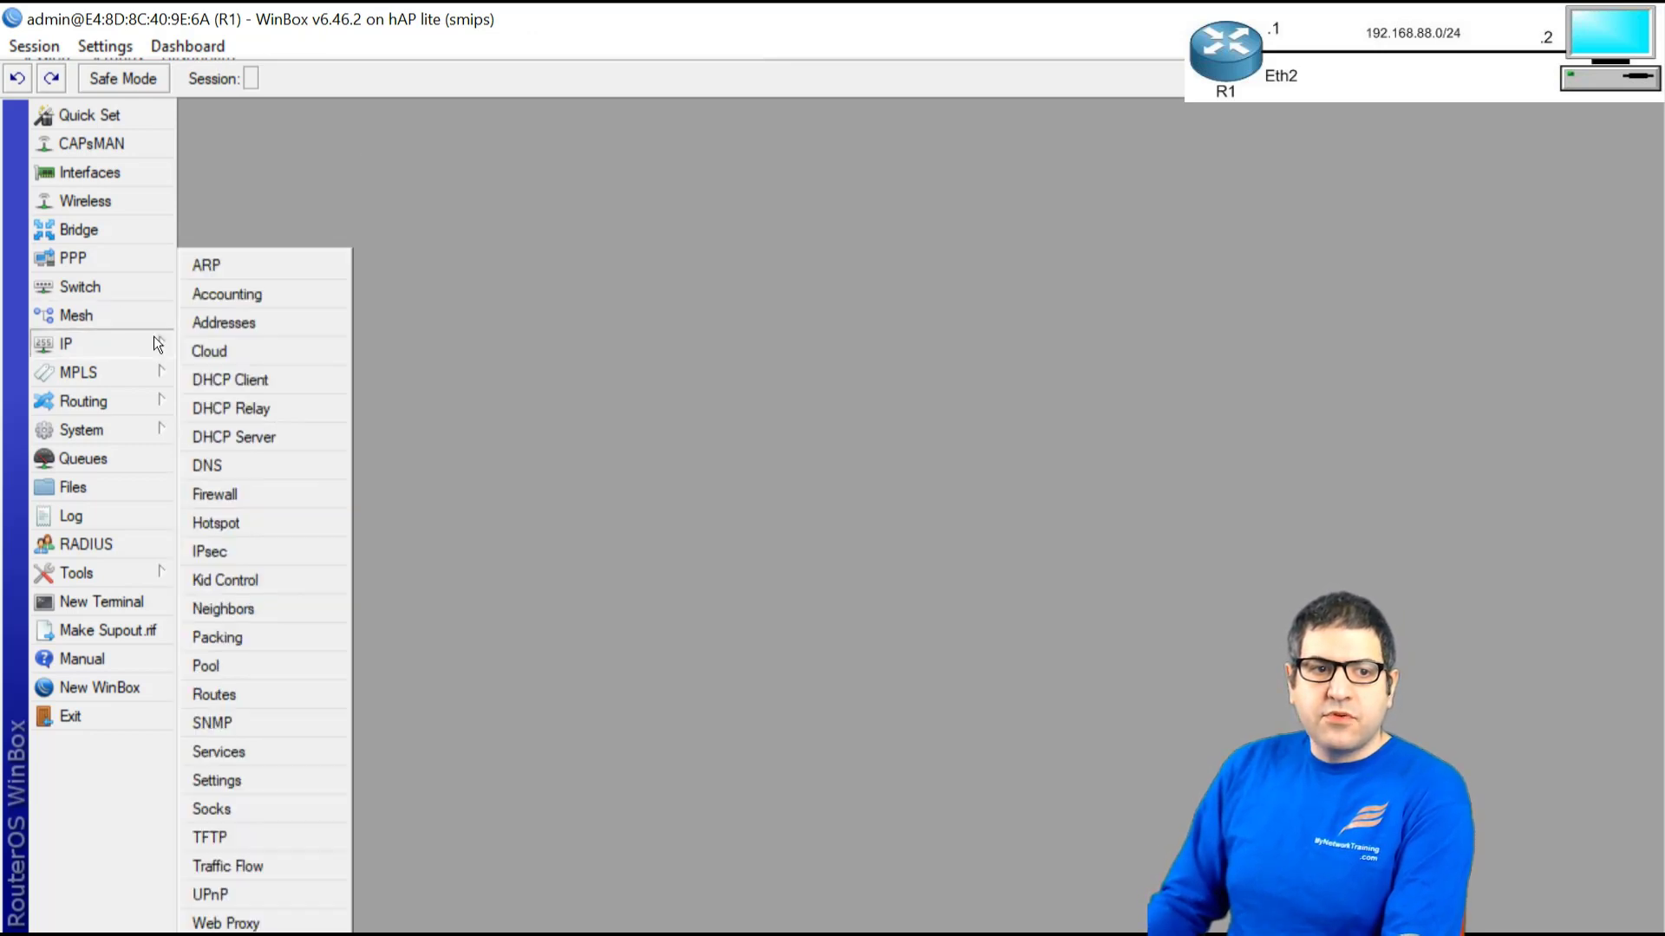
left_click(276, 383)
left_click(300, 280)
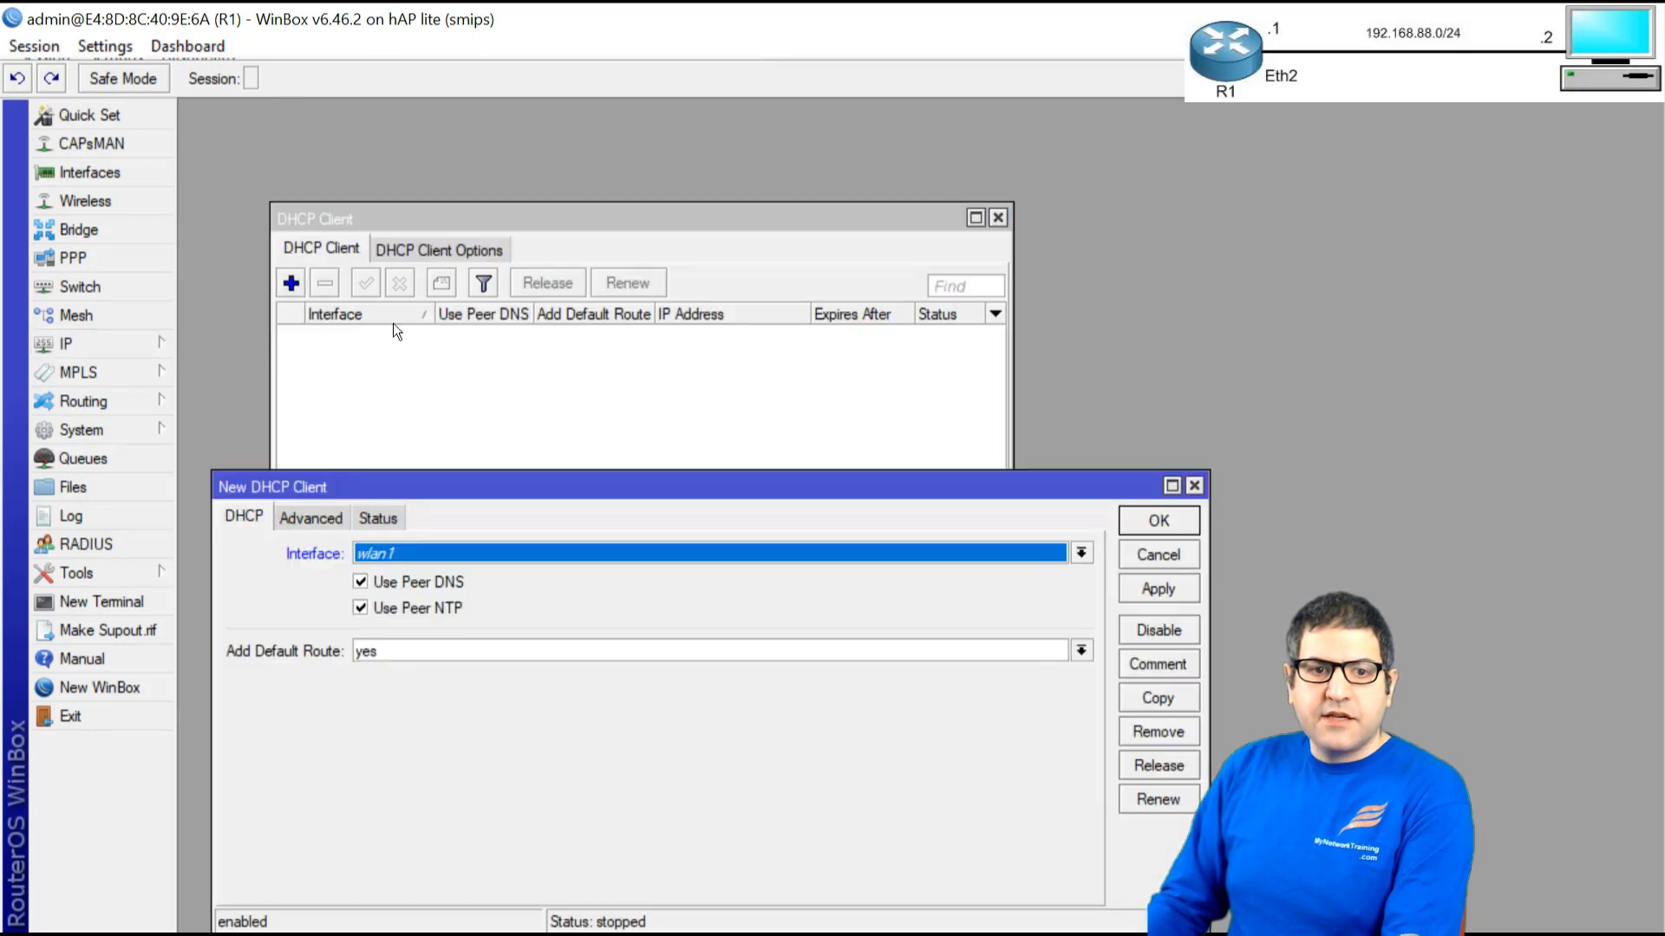
left_click_drag(480, 491, 521, 296)
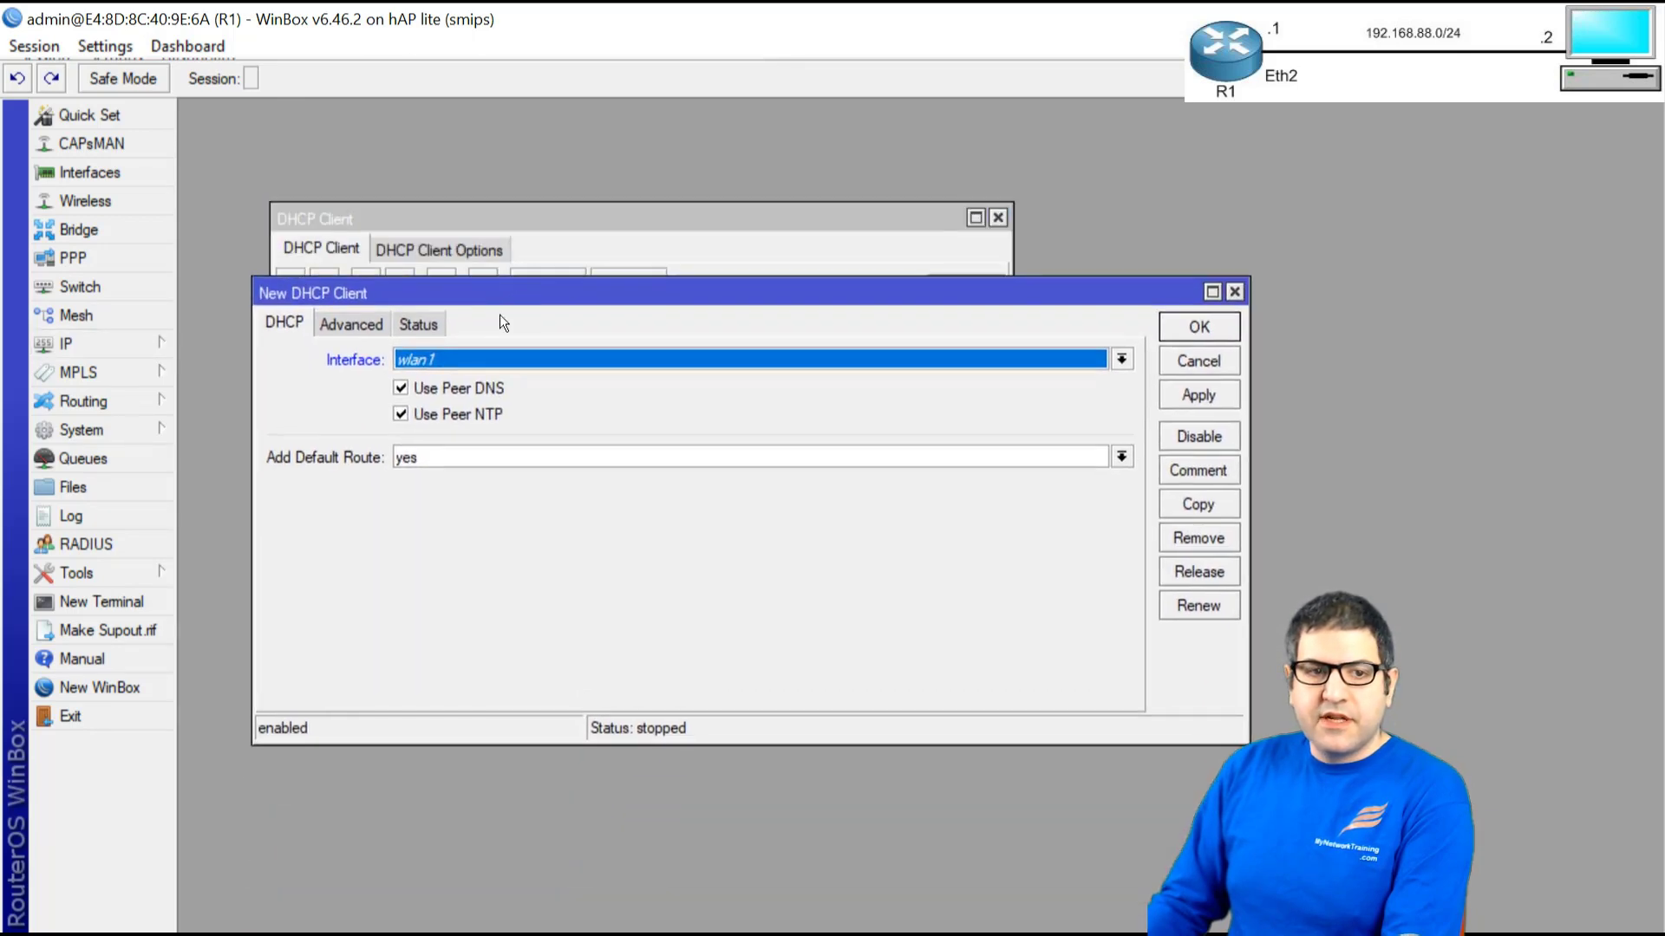
left_click(475, 366)
left_click(459, 378)
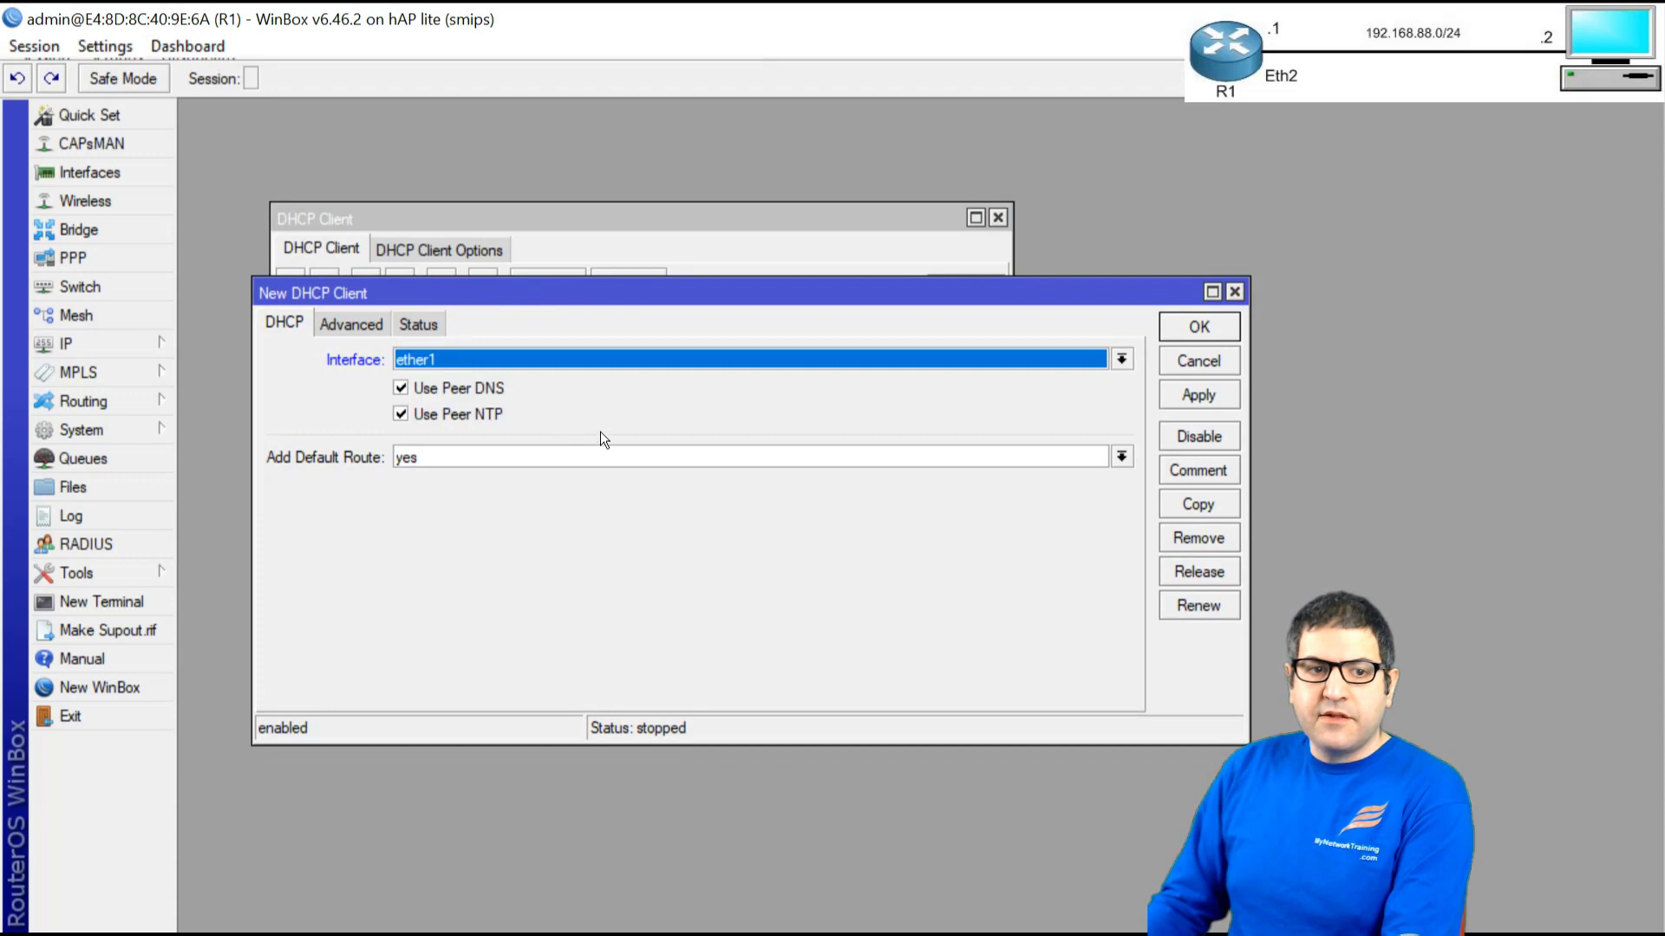
left_click(1200, 327)
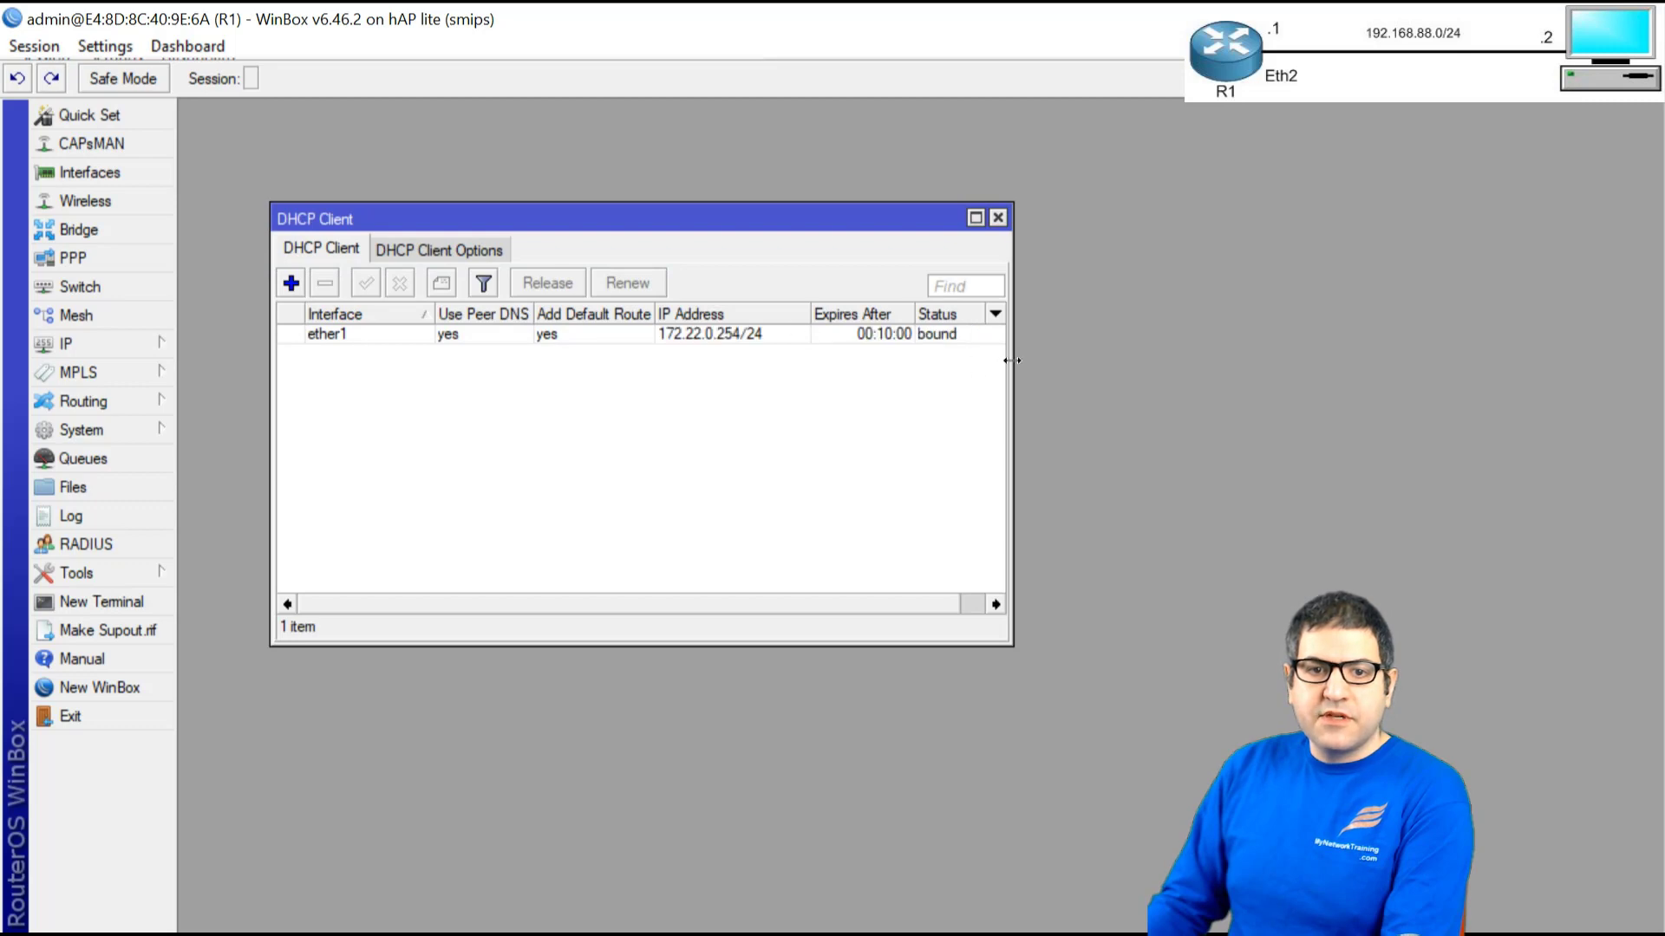
left_click_drag(1012, 357, 1107, 356)
left_click(1091, 219)
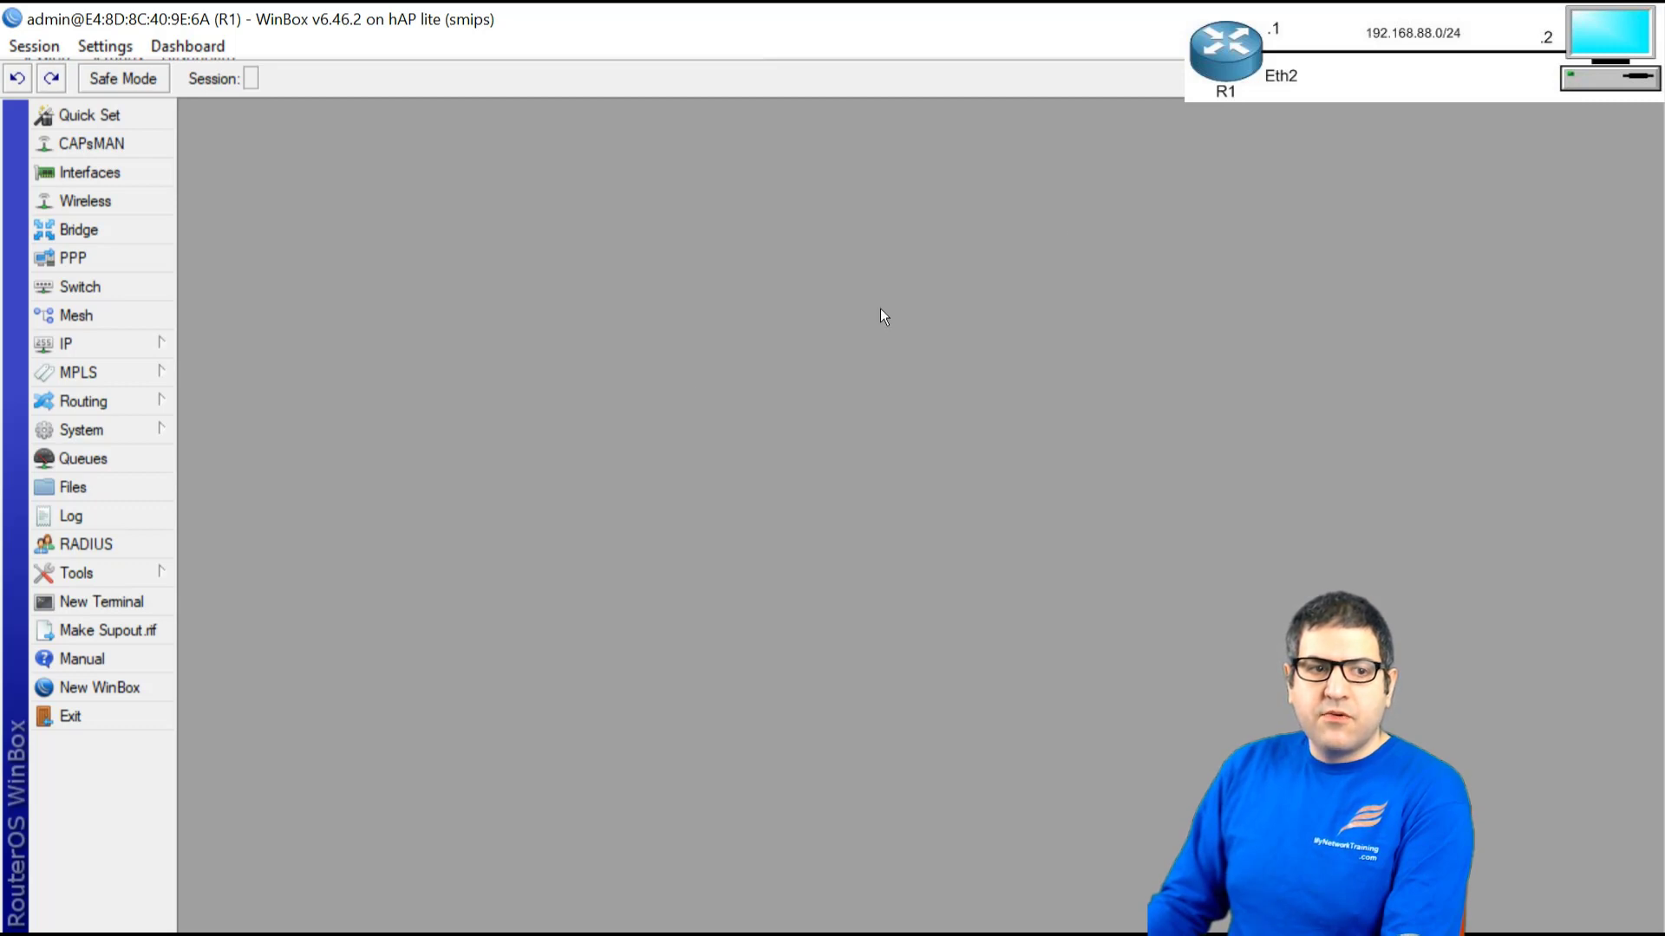
Ping google.com from a router terminal to test internet access, stop the ping and close the terminal.
left_click(136, 600)
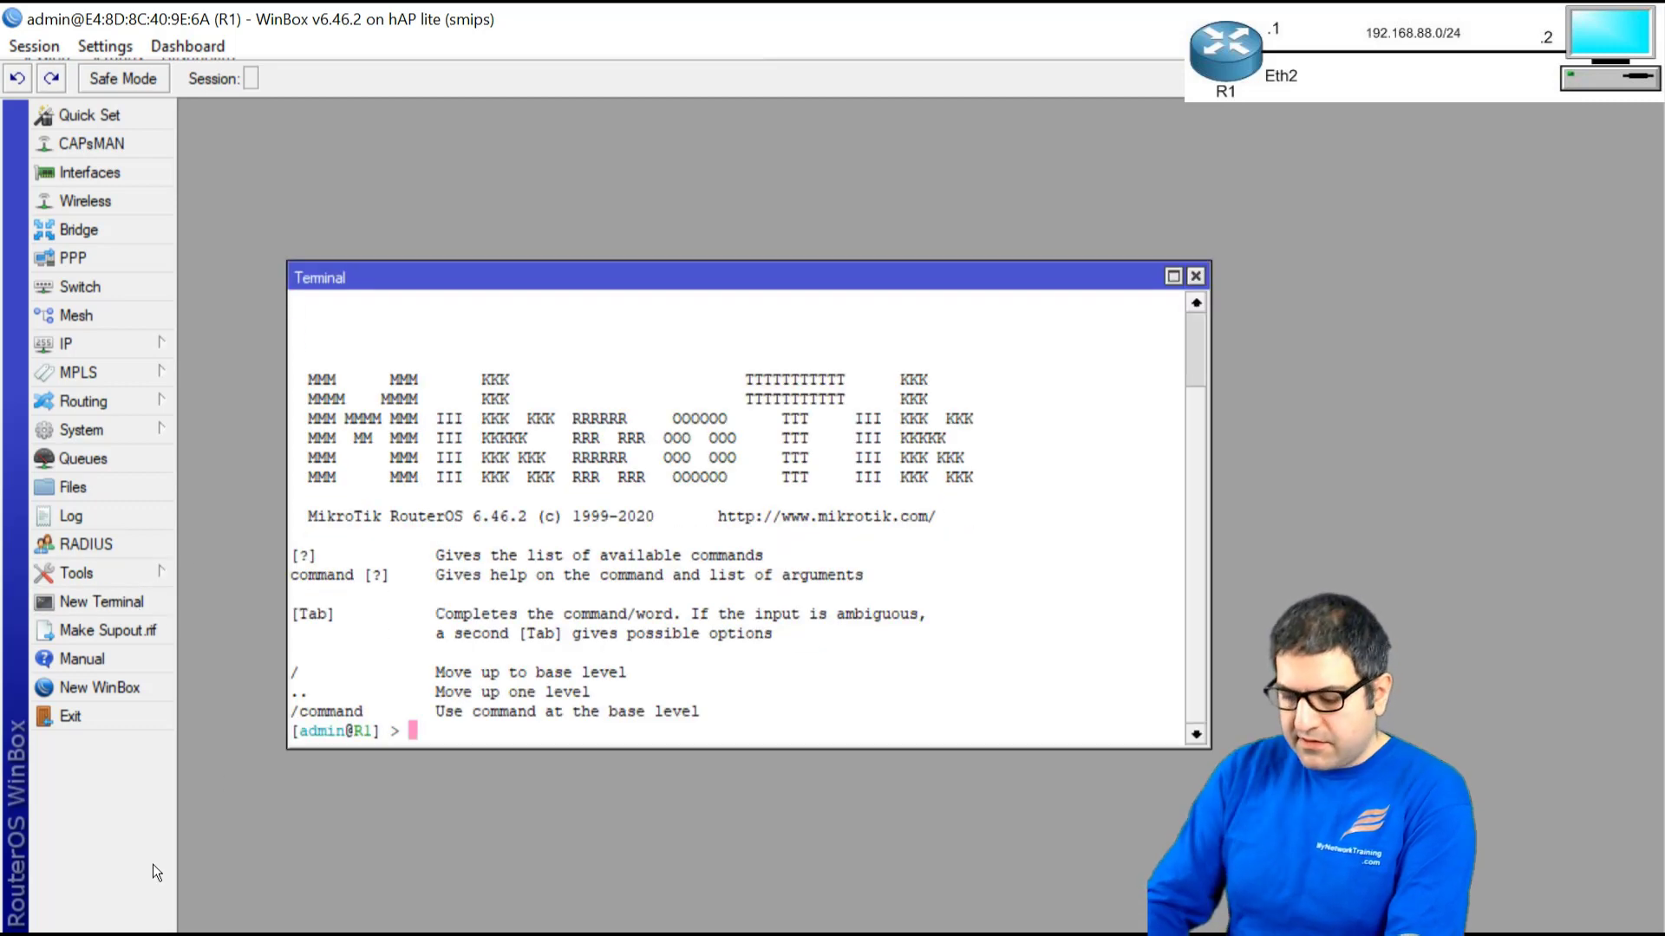
type("ping")
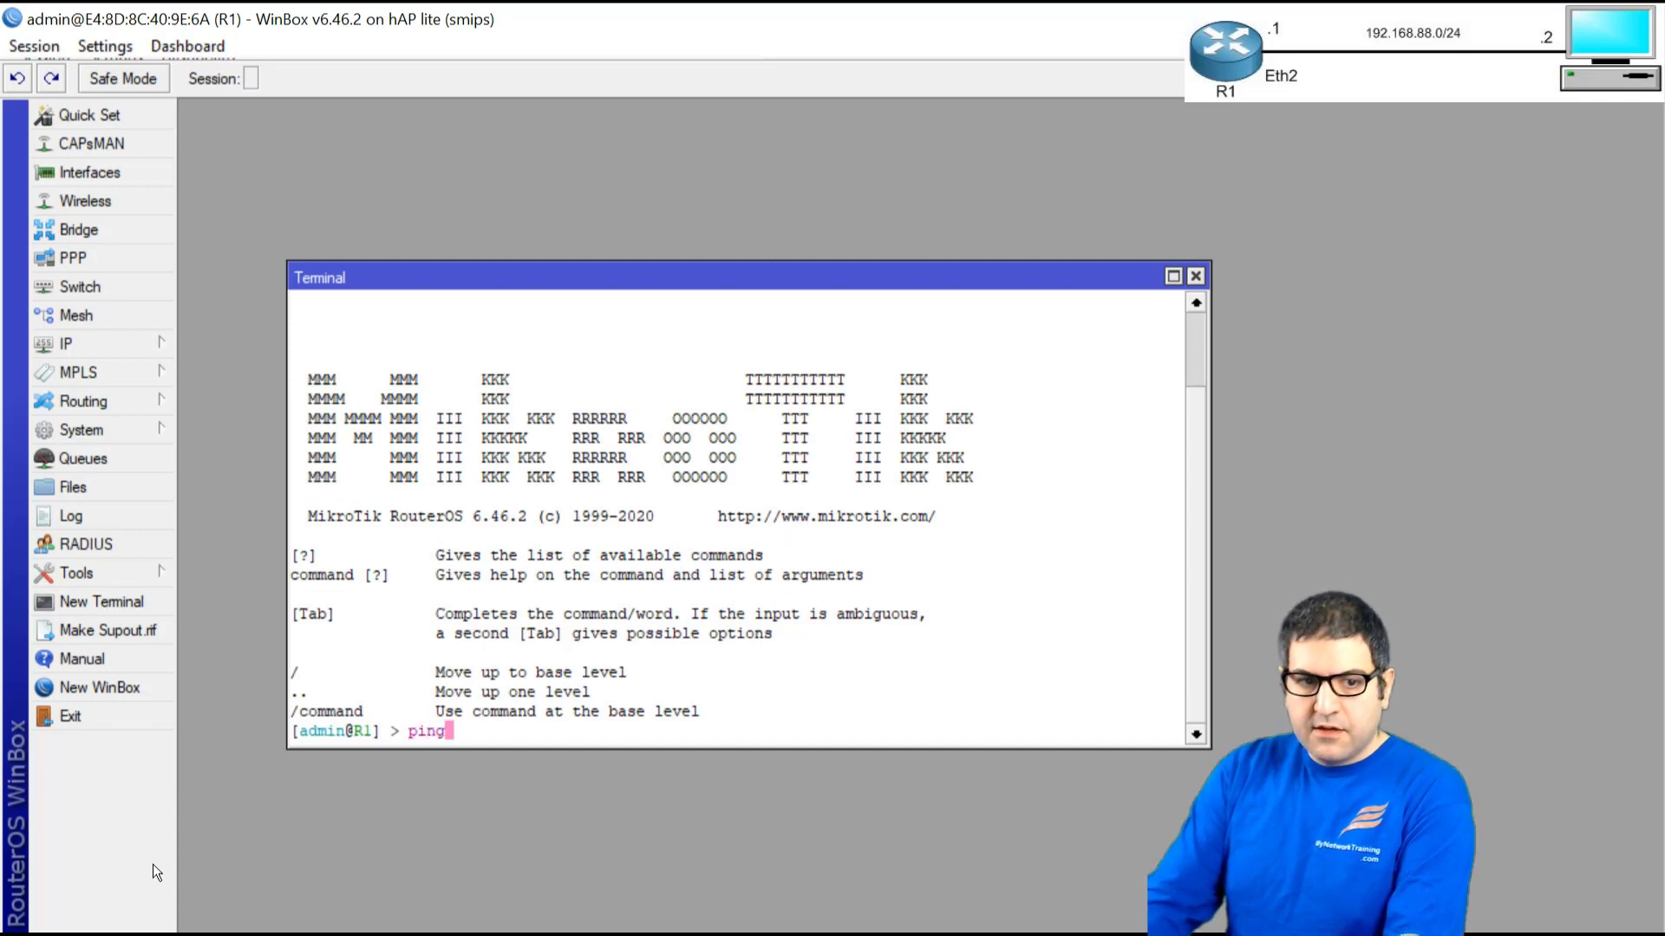
type(" google.com")
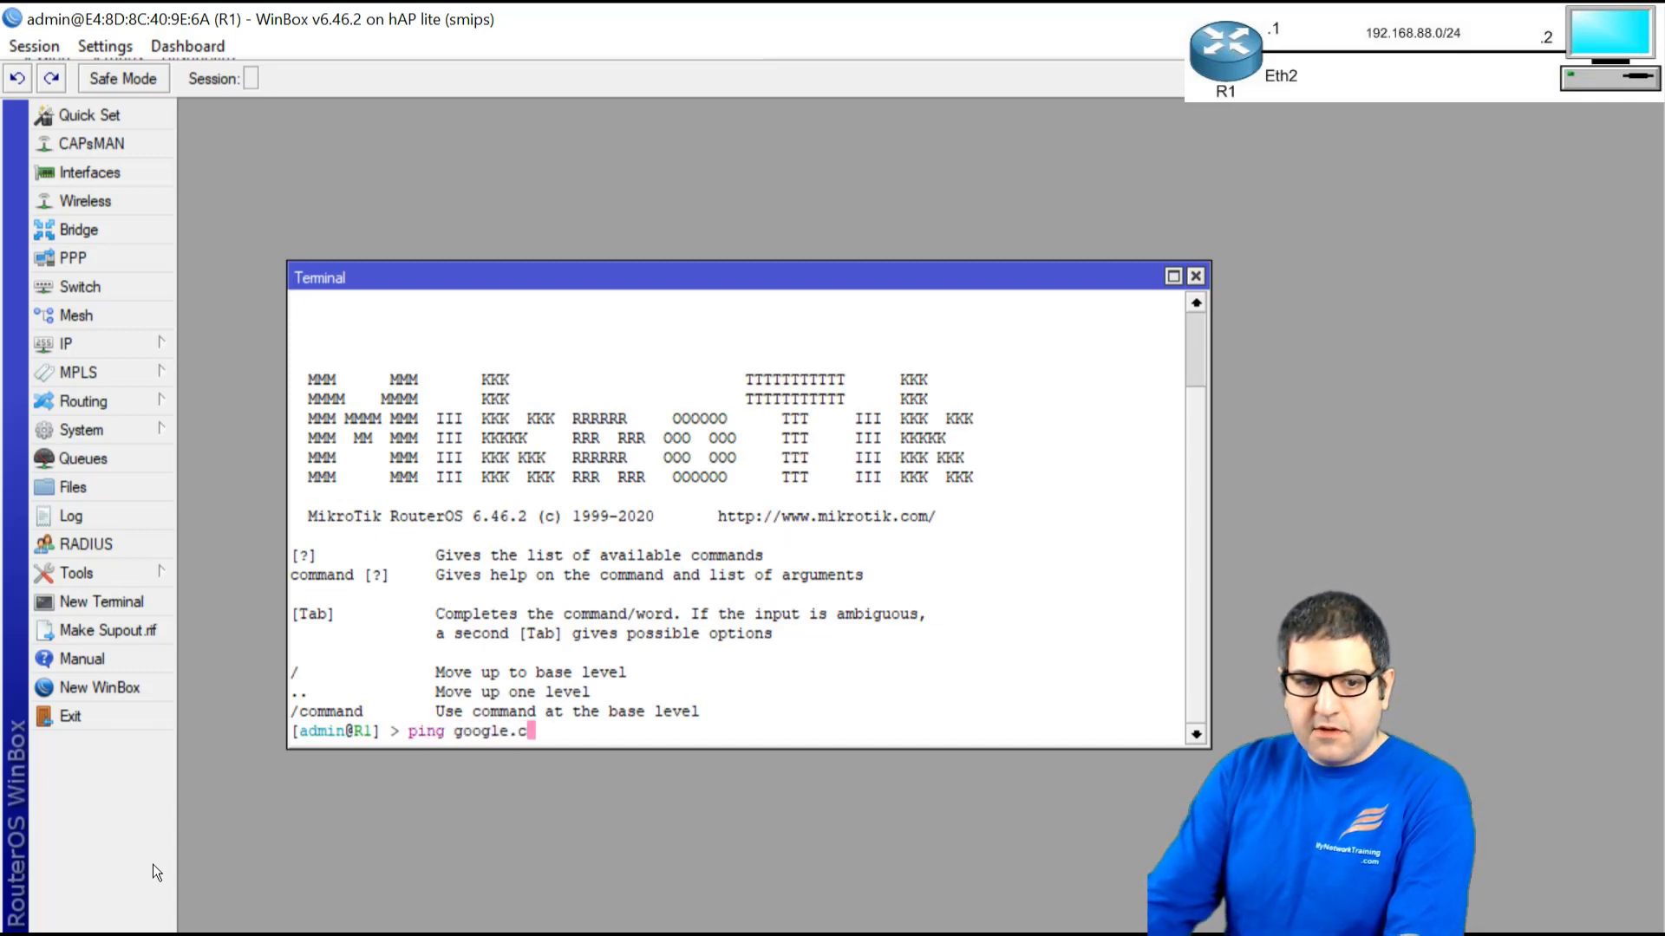
key("Return")
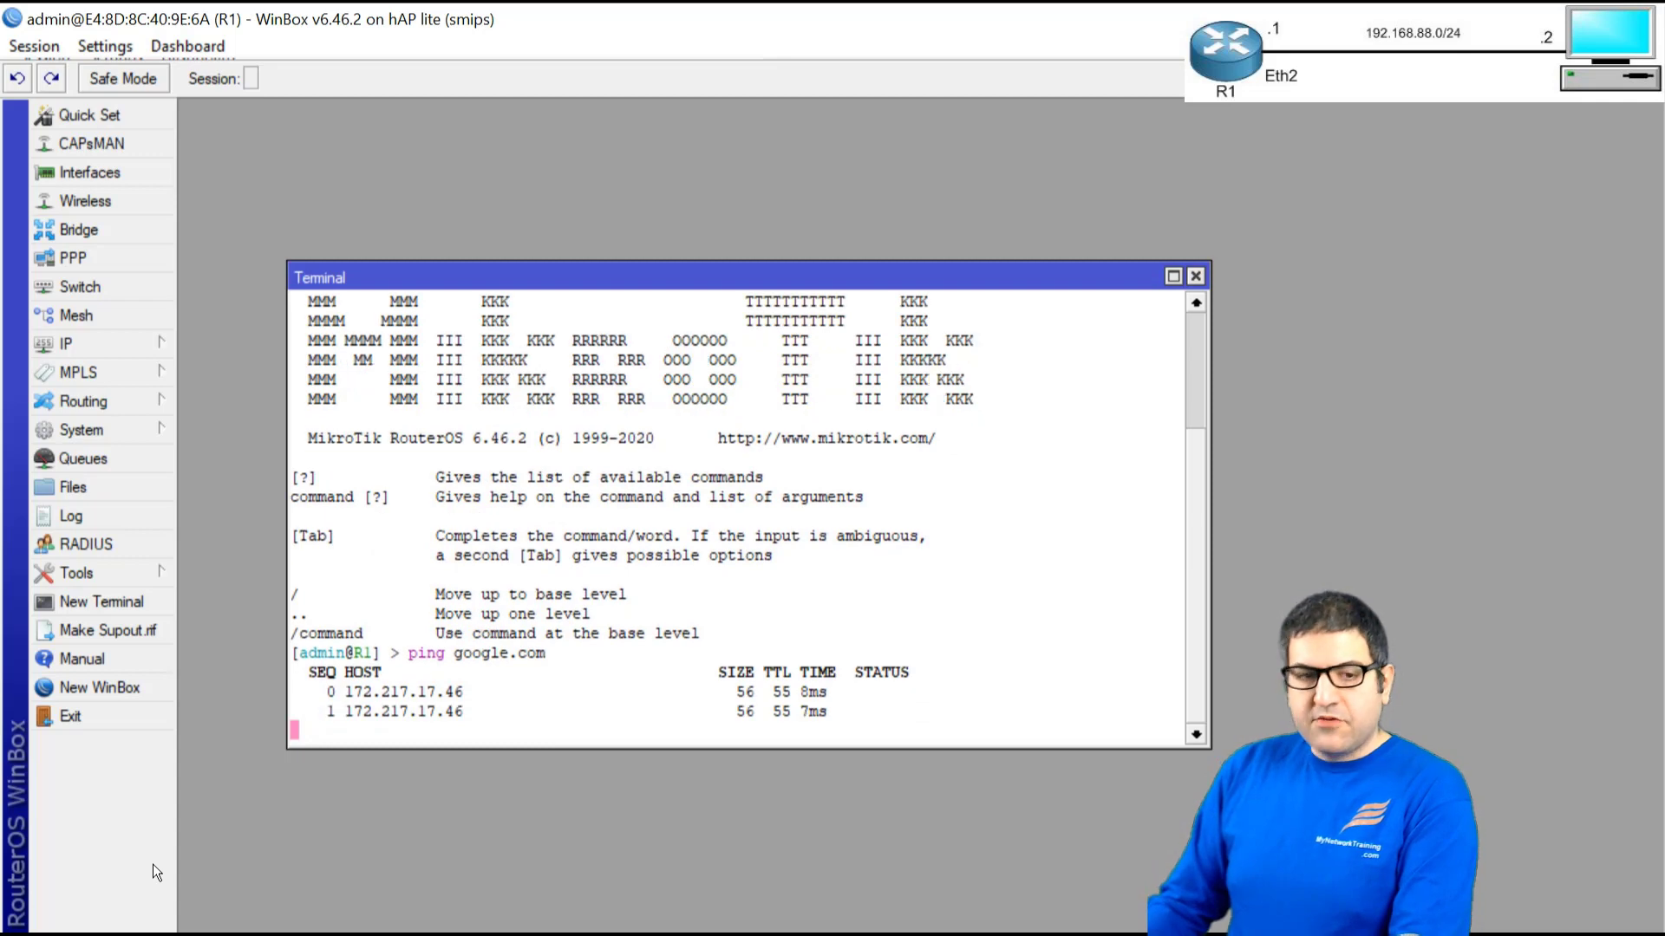
key("ctrl+c")
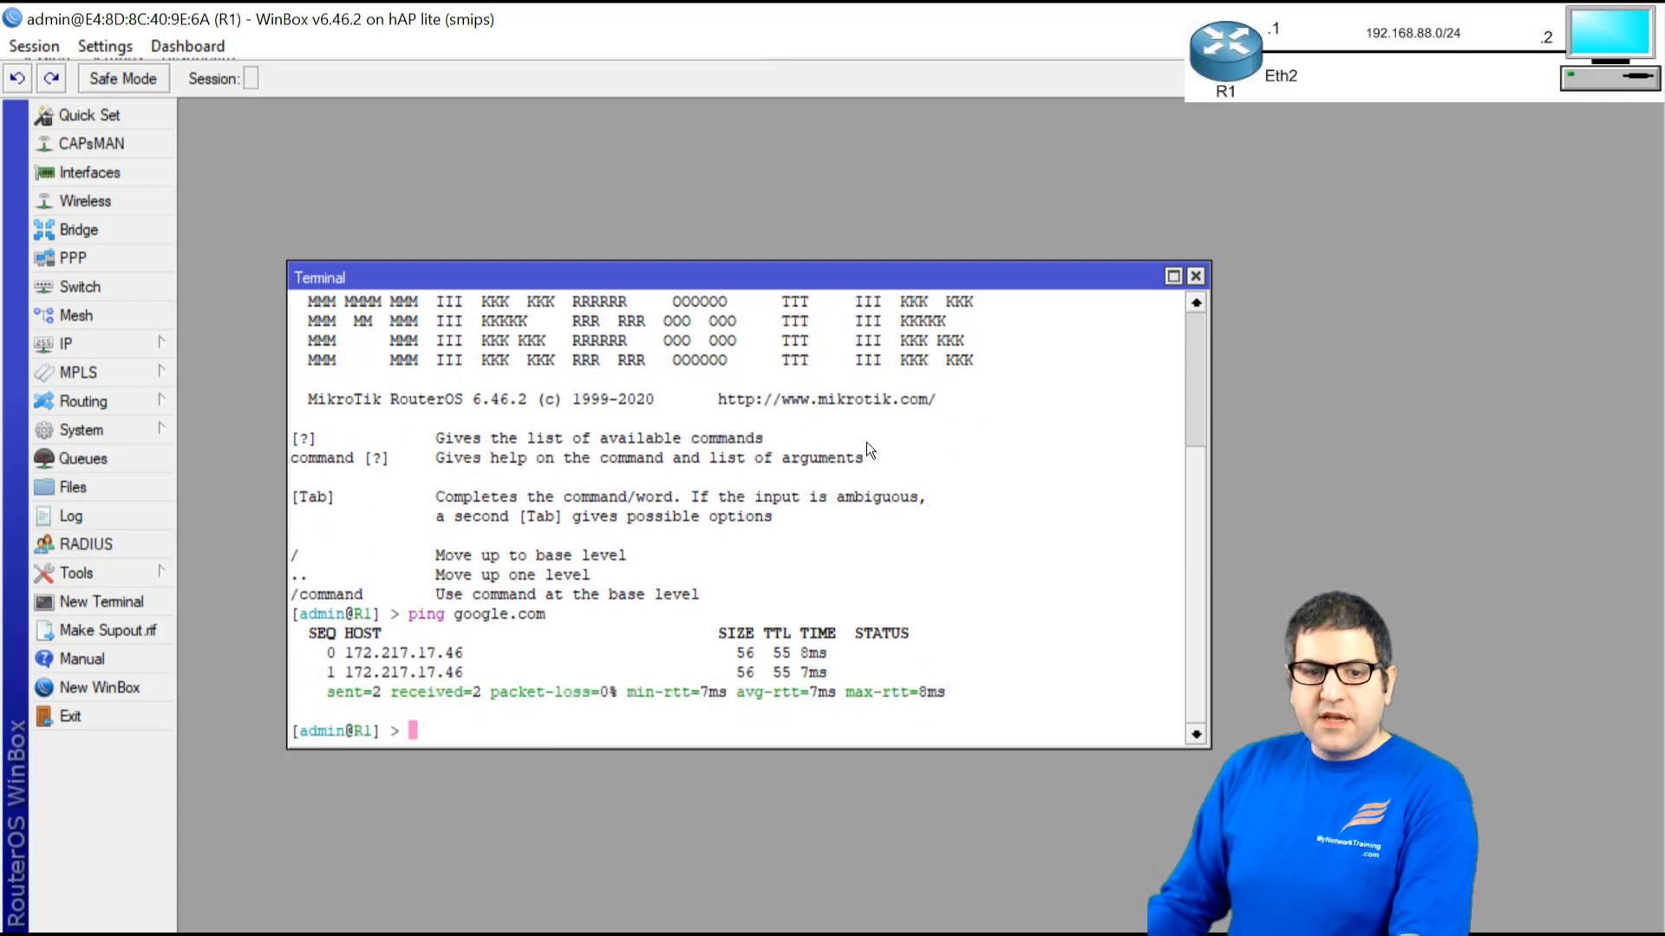
left_click(1195, 277)
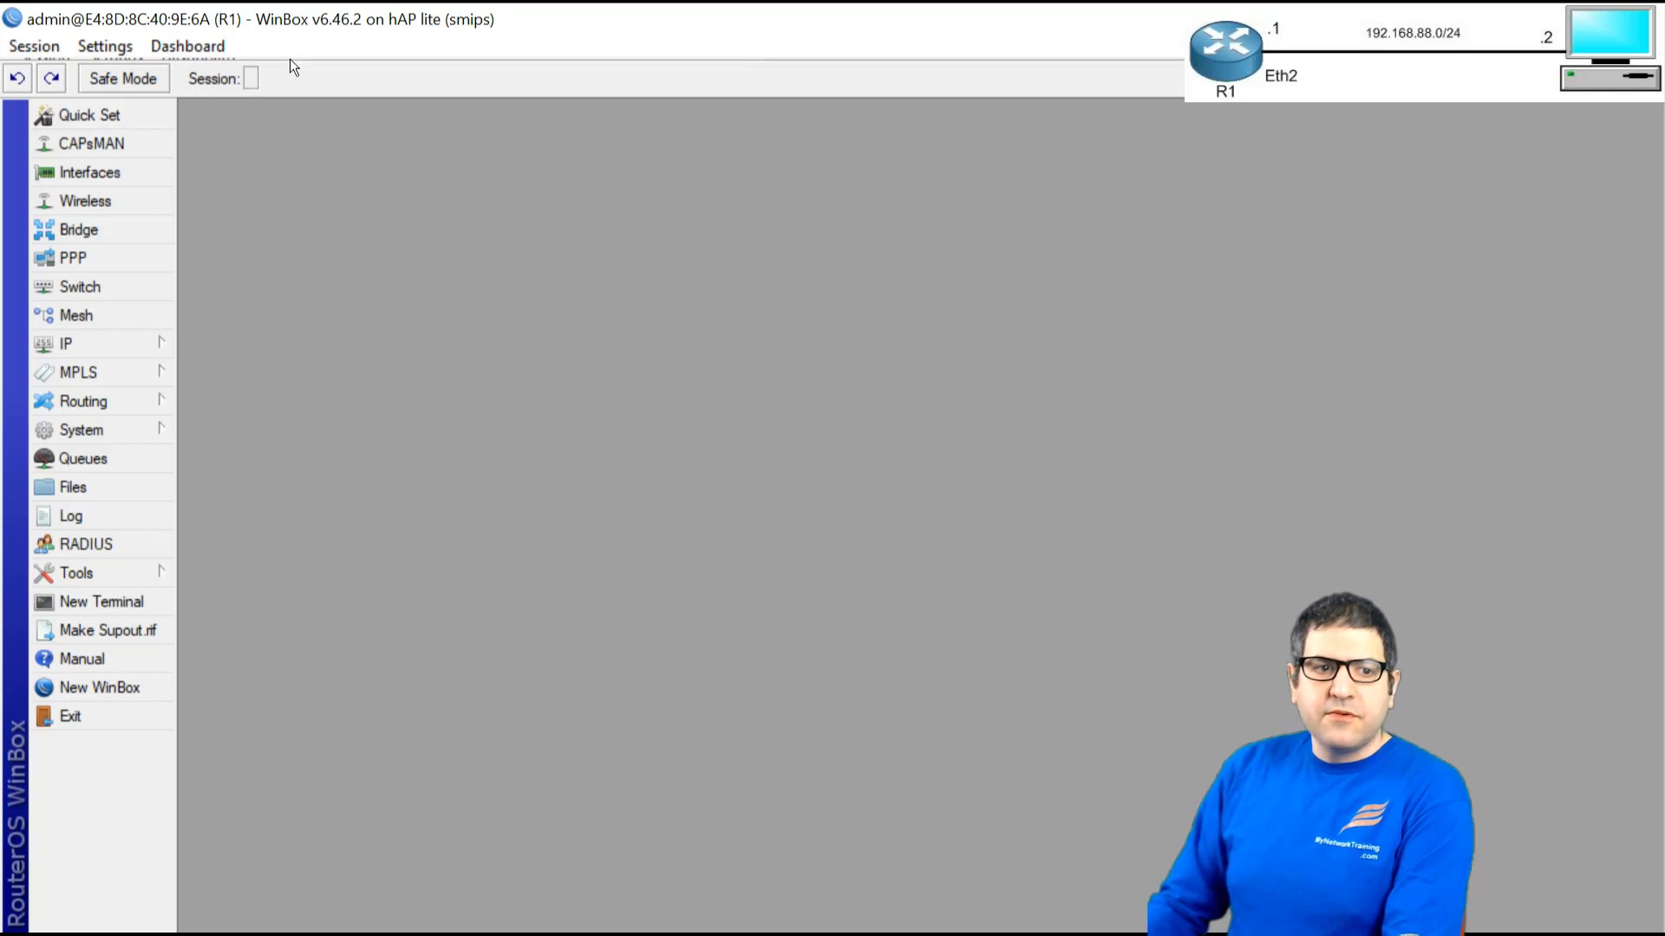
Add the IP address 192.168.88.1/24 to interface ether2 and close the address list.
left_click(118, 340)
left_click(246, 320)
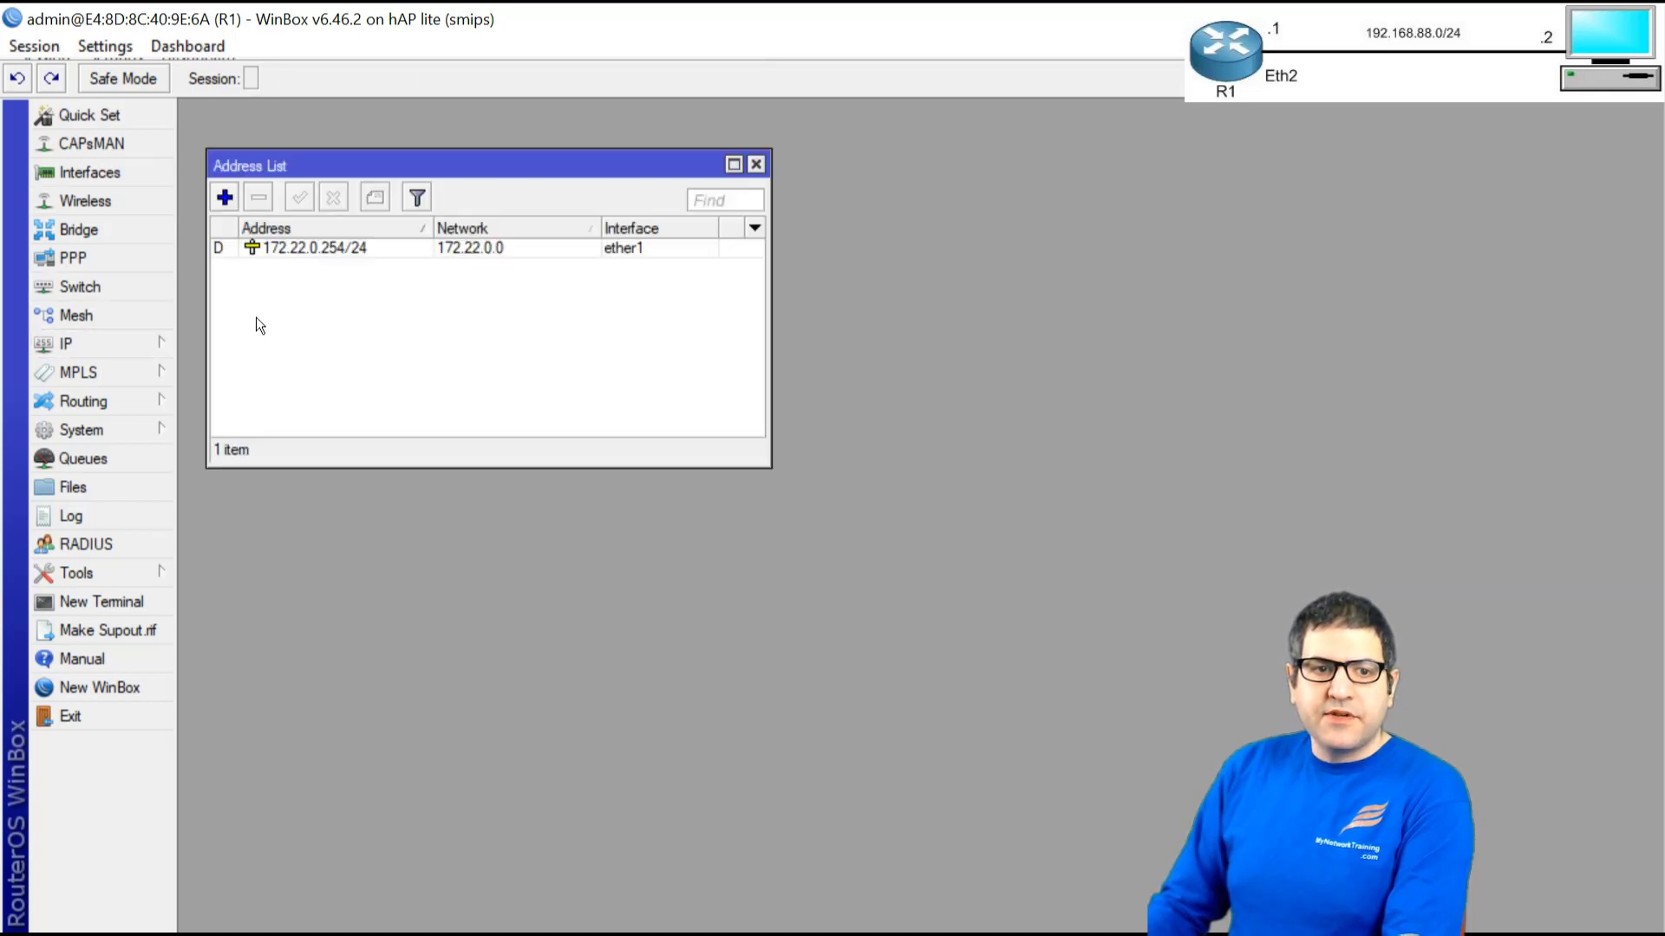
left_click(224, 197)
left_click_drag(409, 120, 462, 263)
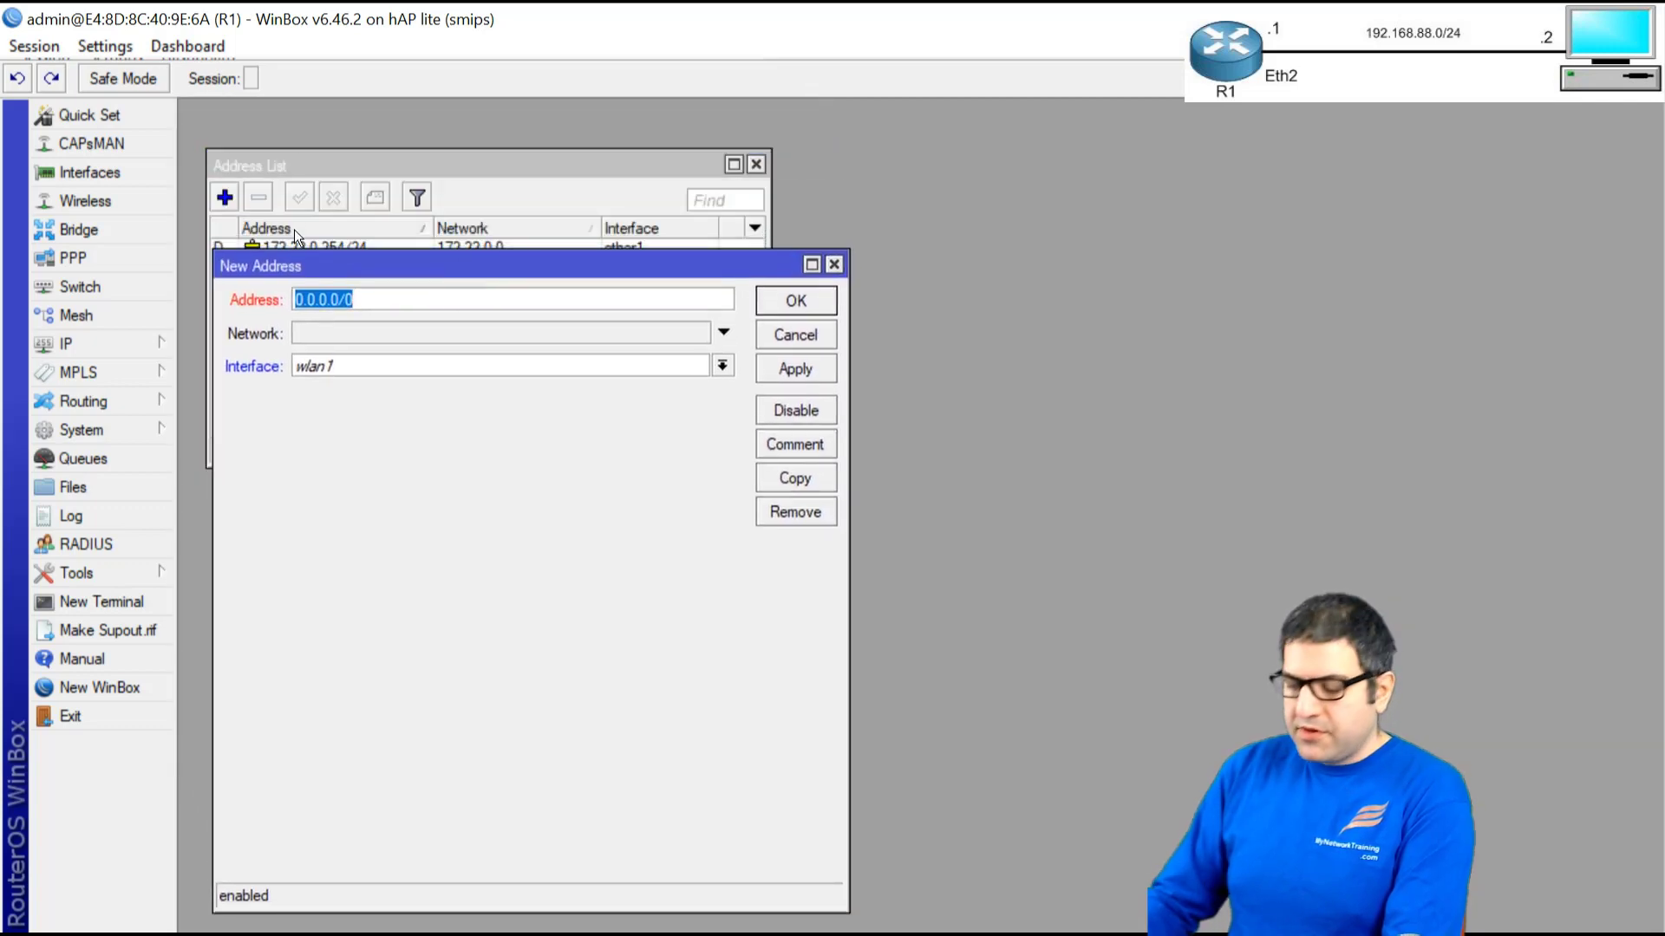
type("192.168.")
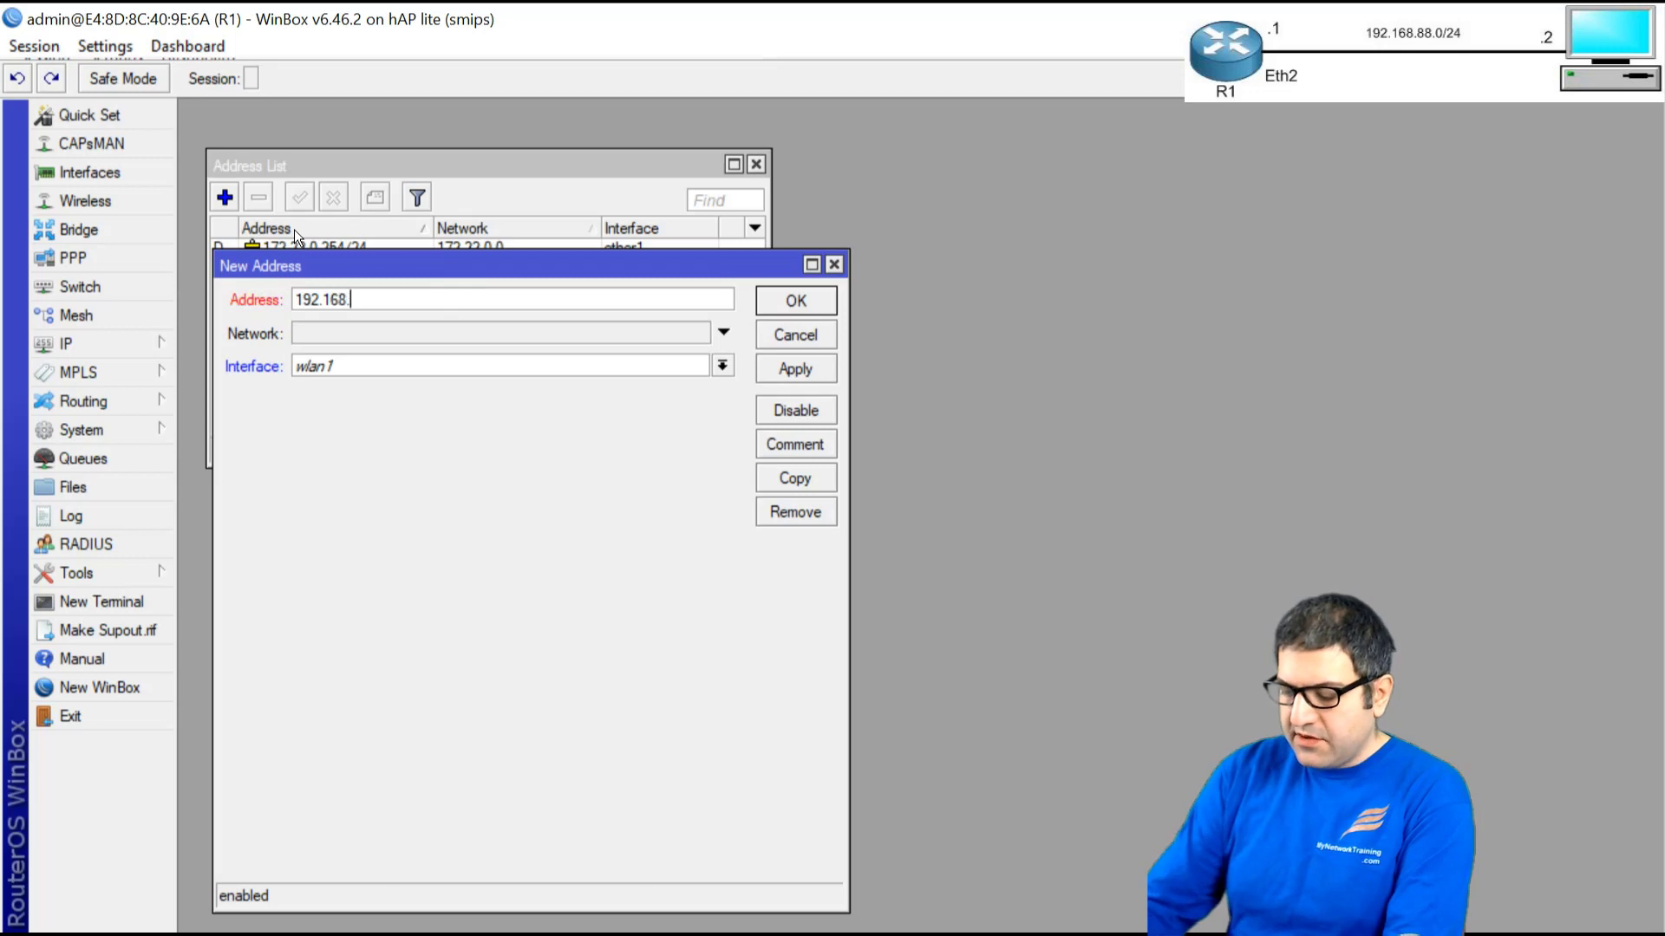
type("88.1/")
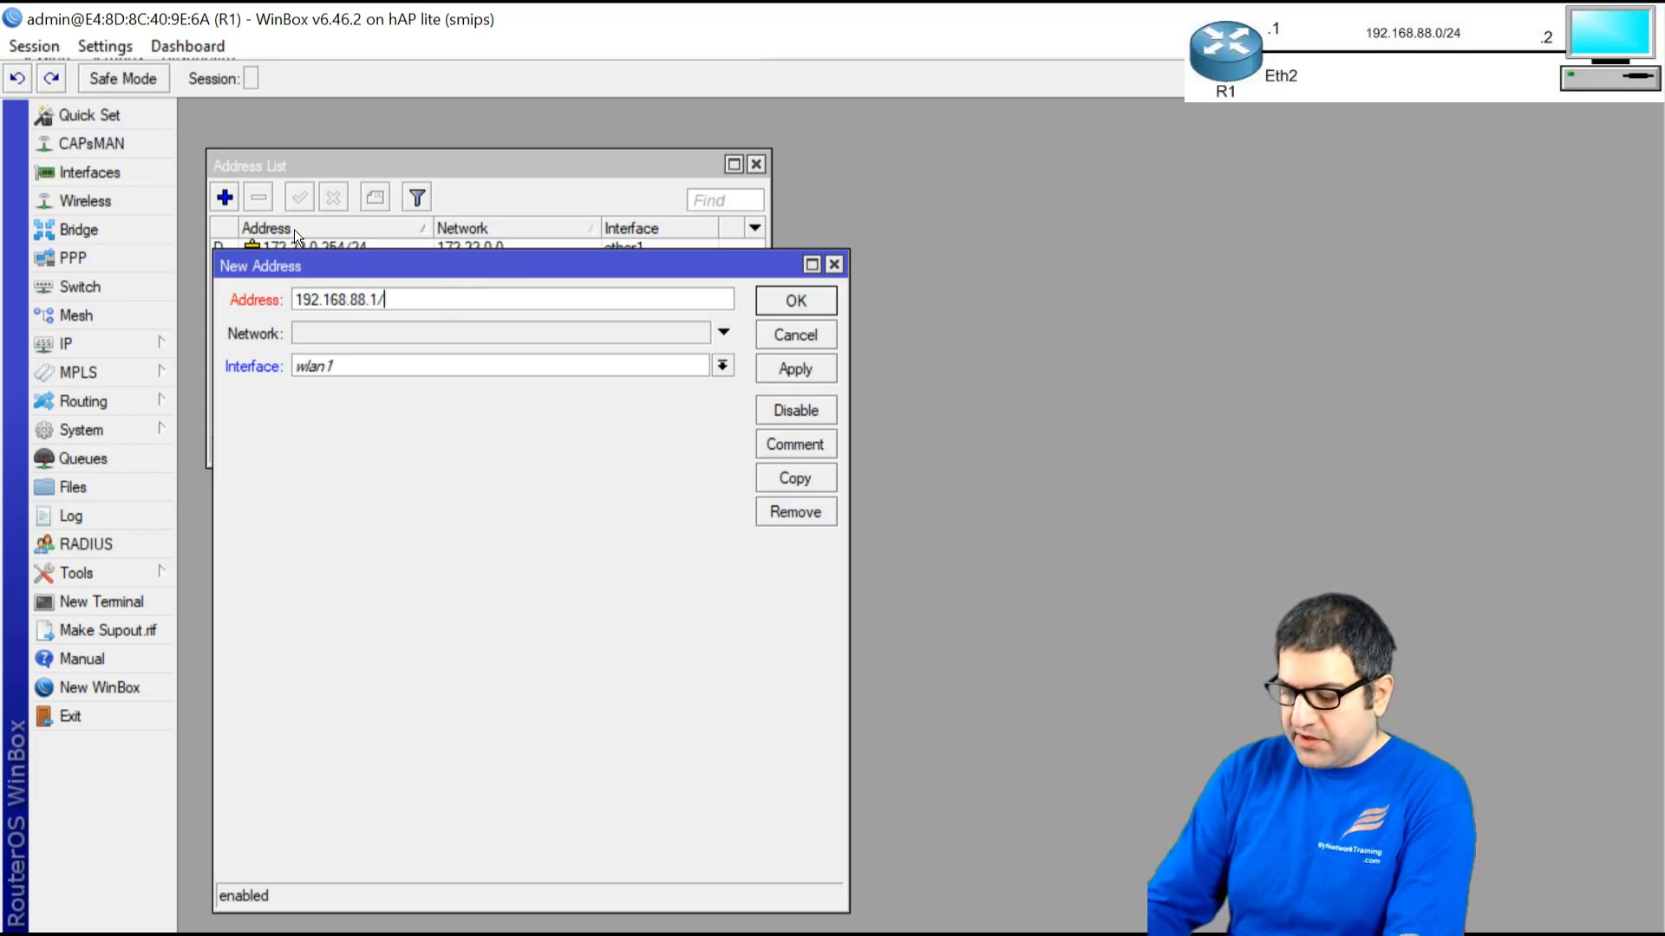
type("24")
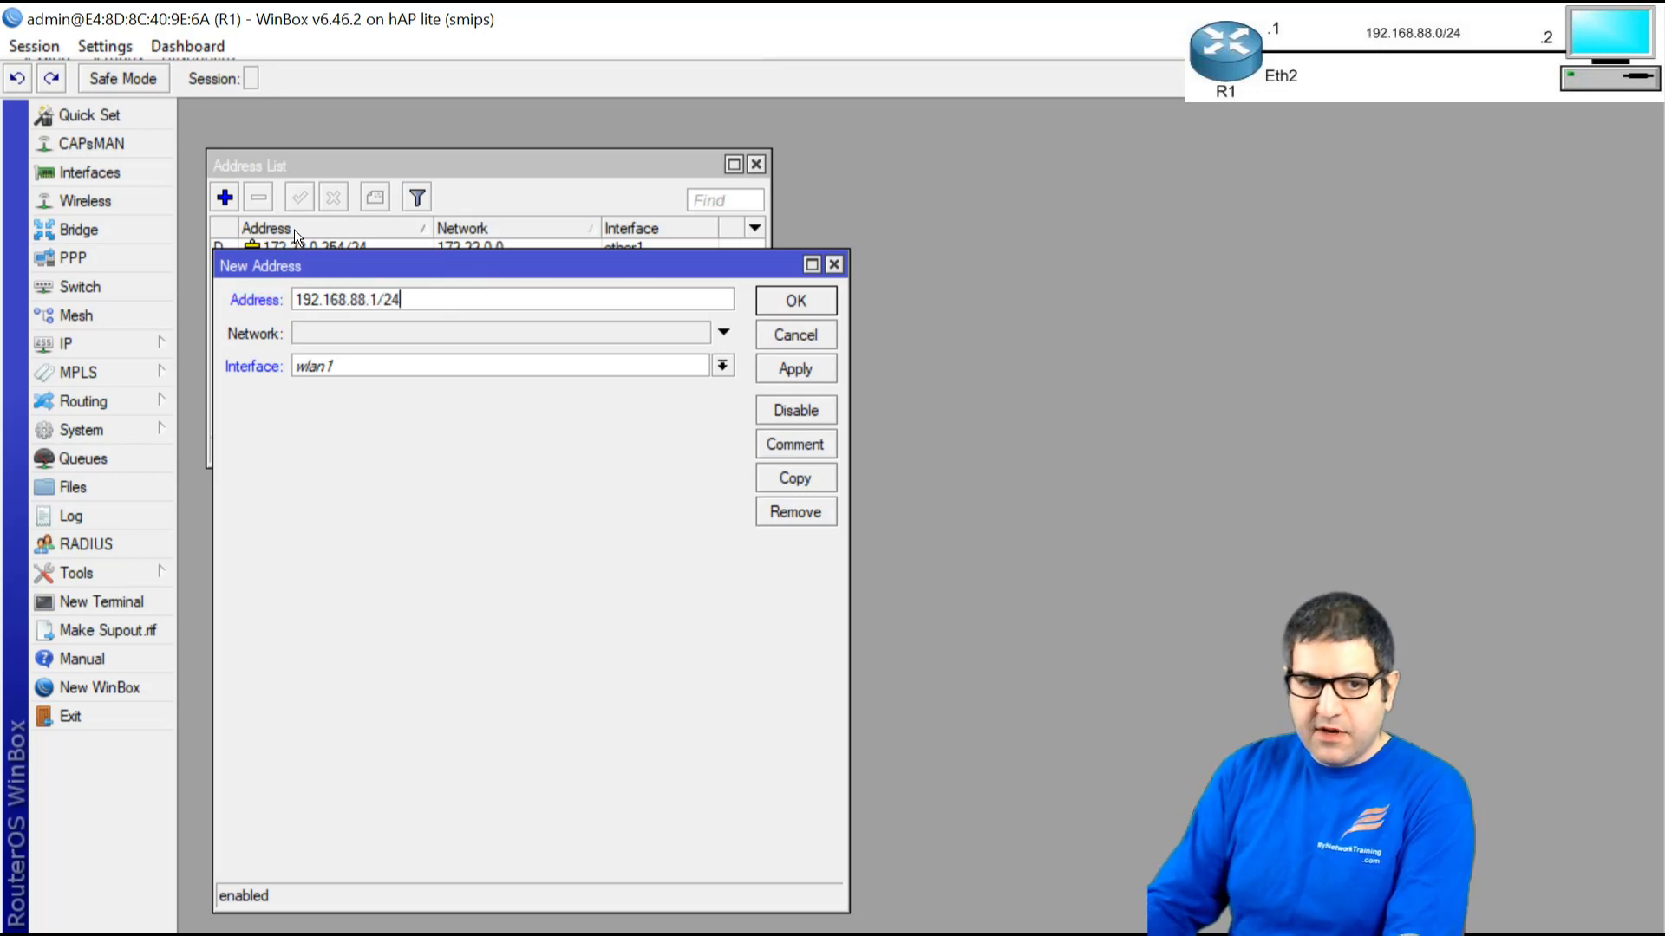
left_click(461, 371)
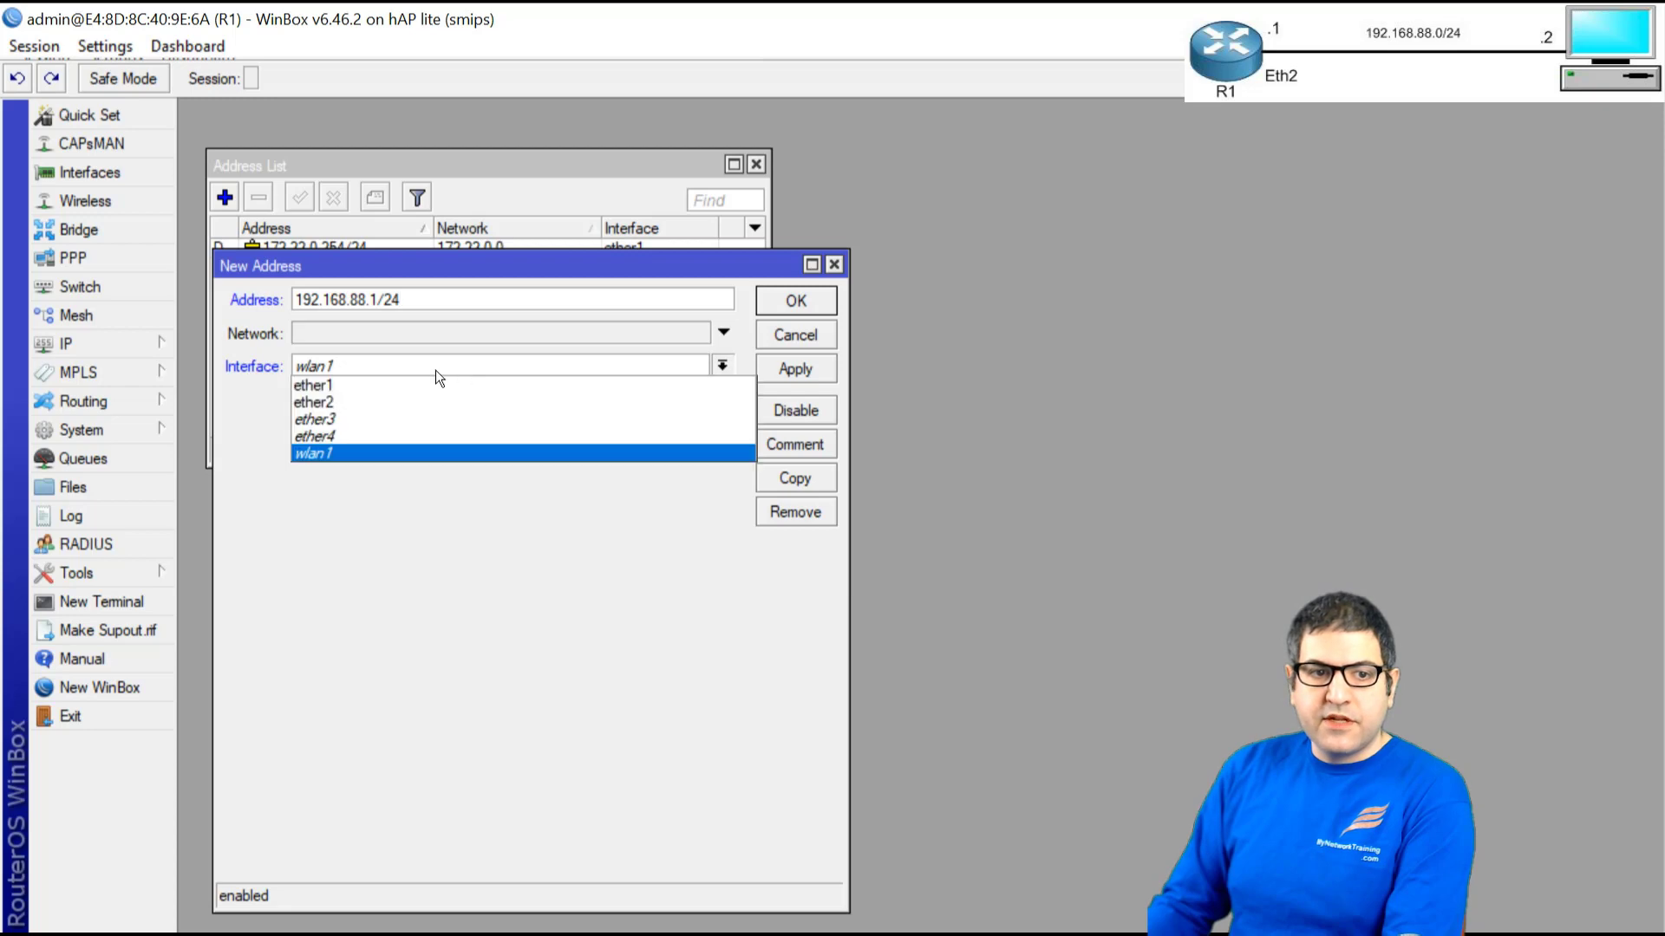
left_click(377, 401)
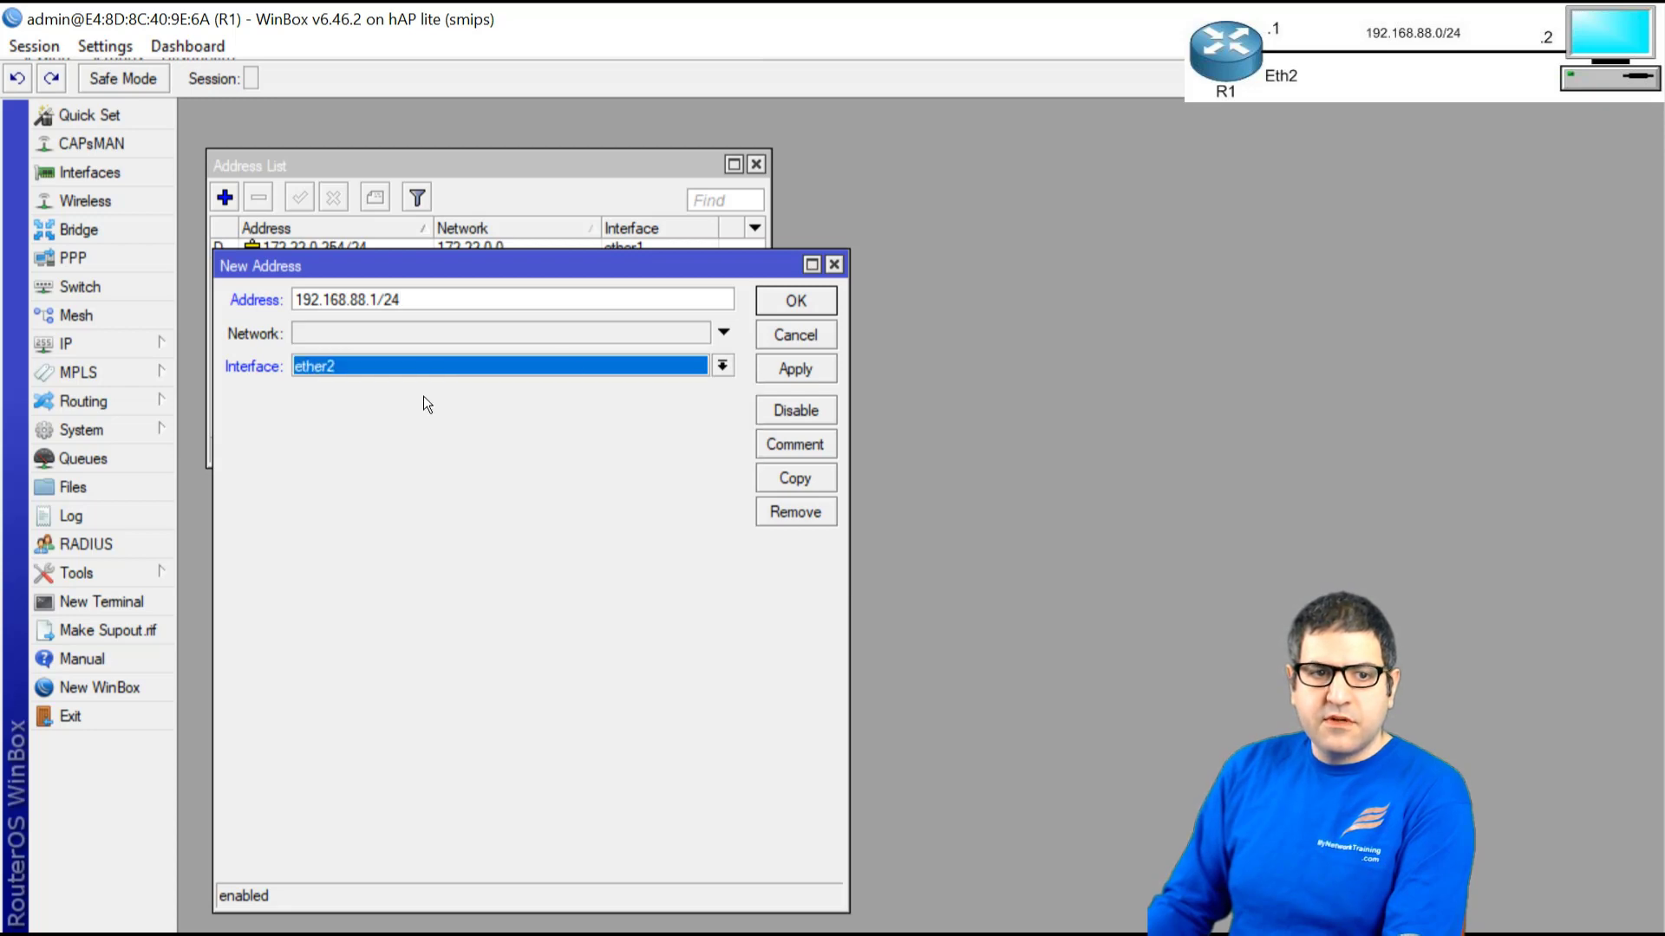
left_click(800, 302)
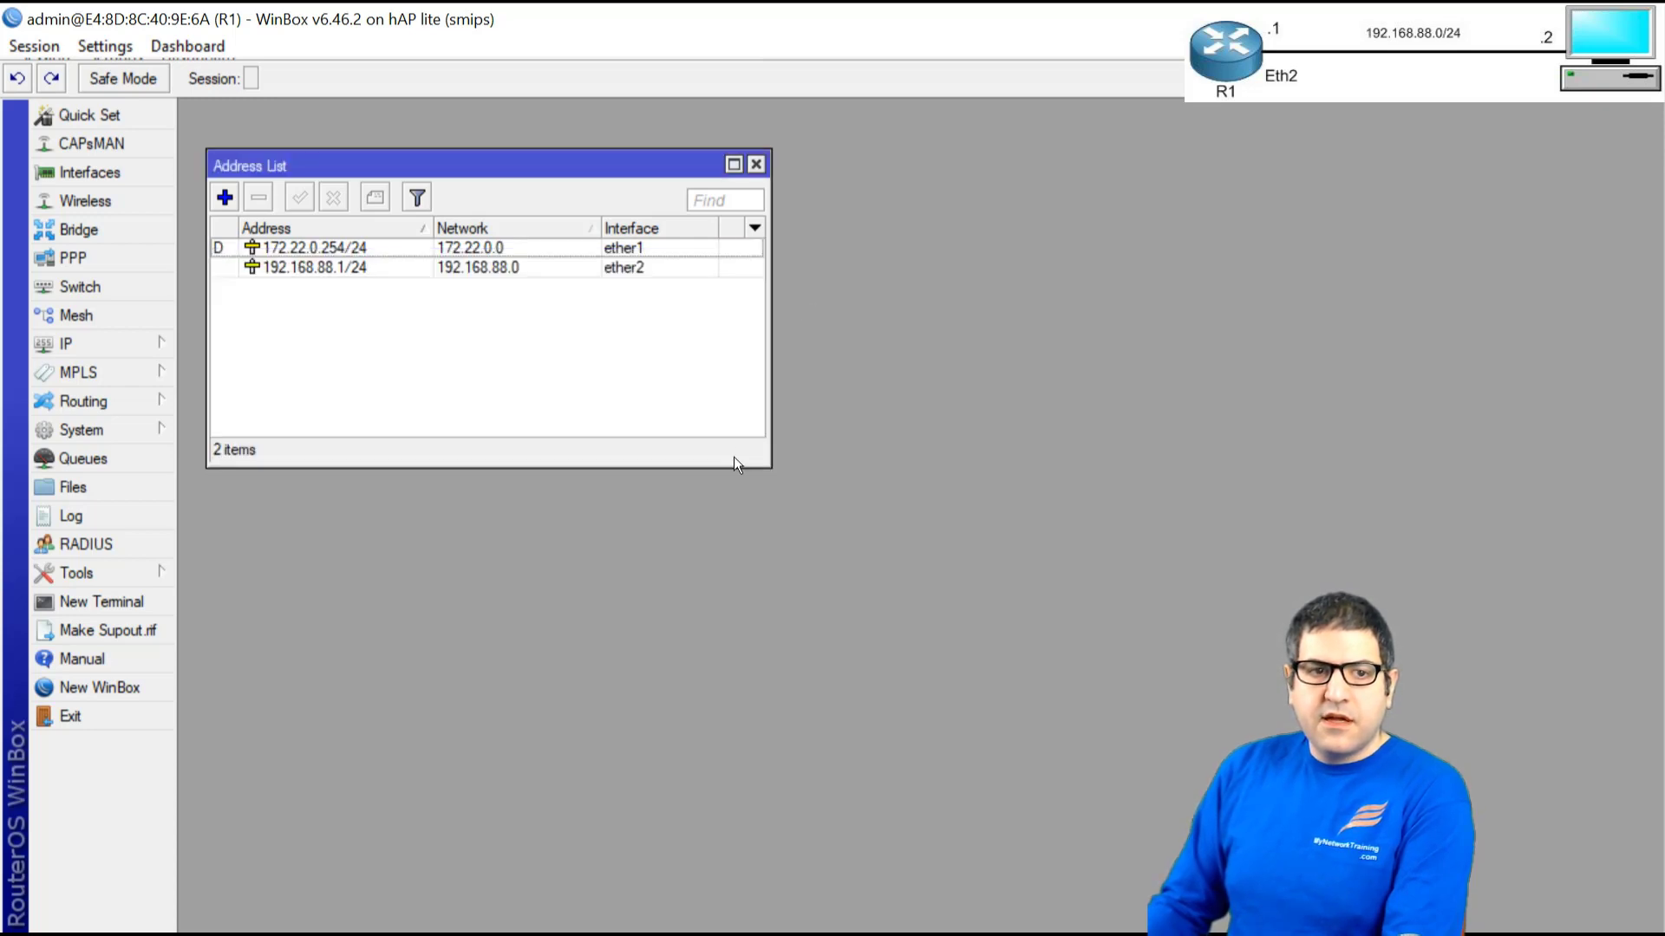
left_click(757, 164)
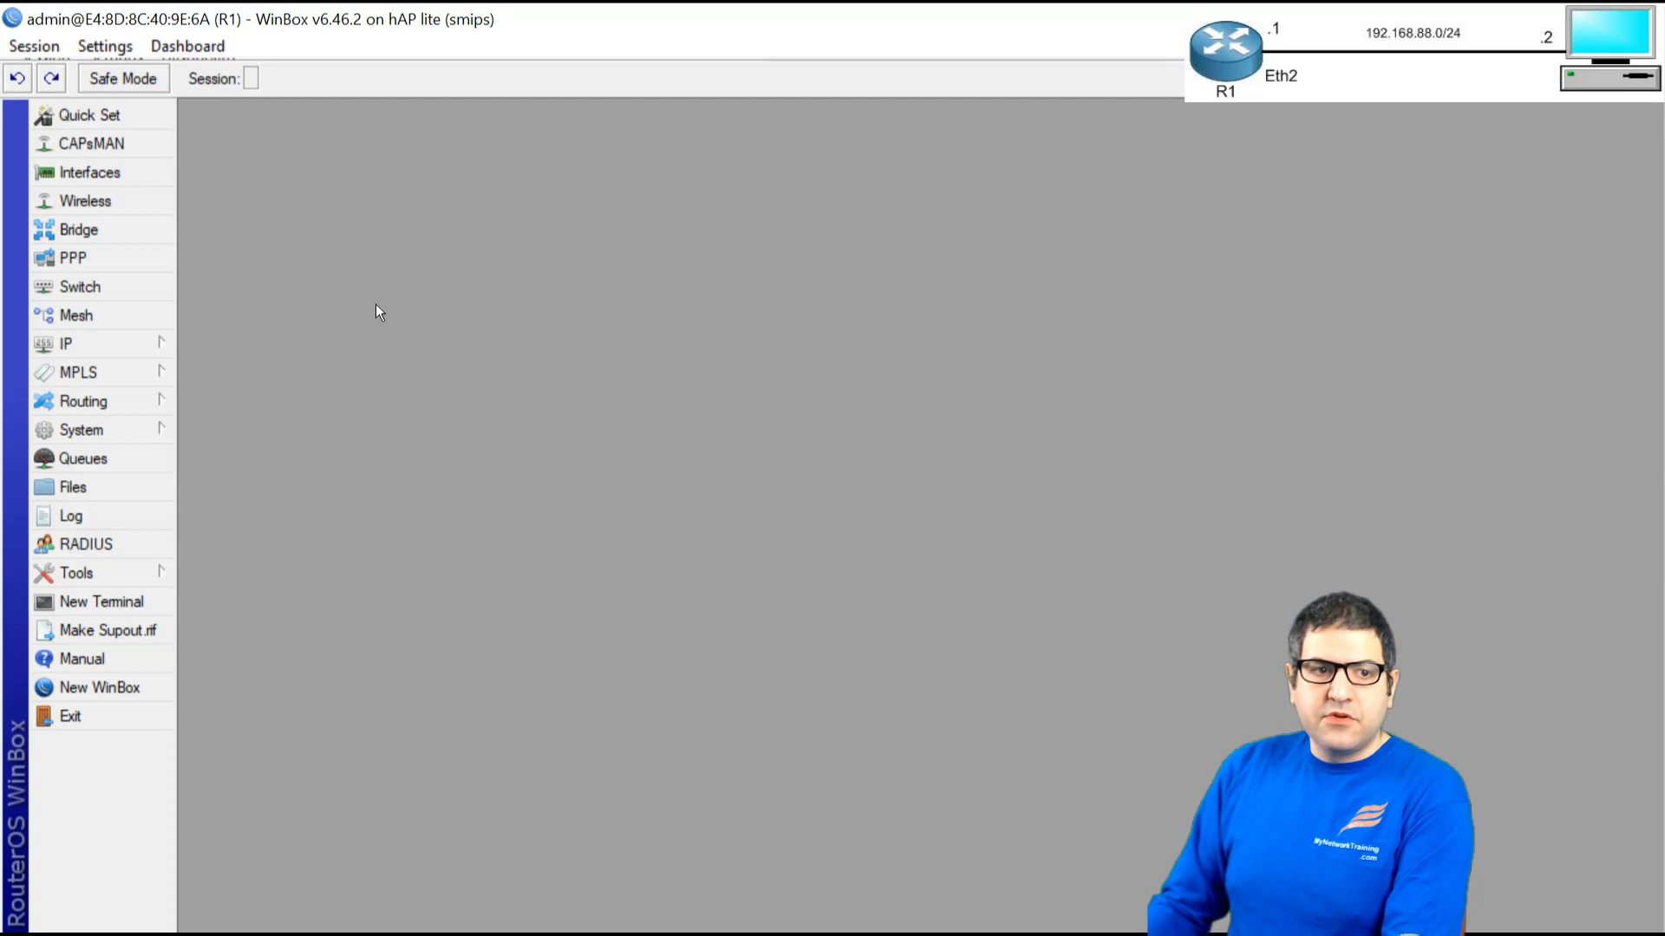
Add a firewall NAT rule in the srcnat chain with the masquerade action.
left_click(144, 342)
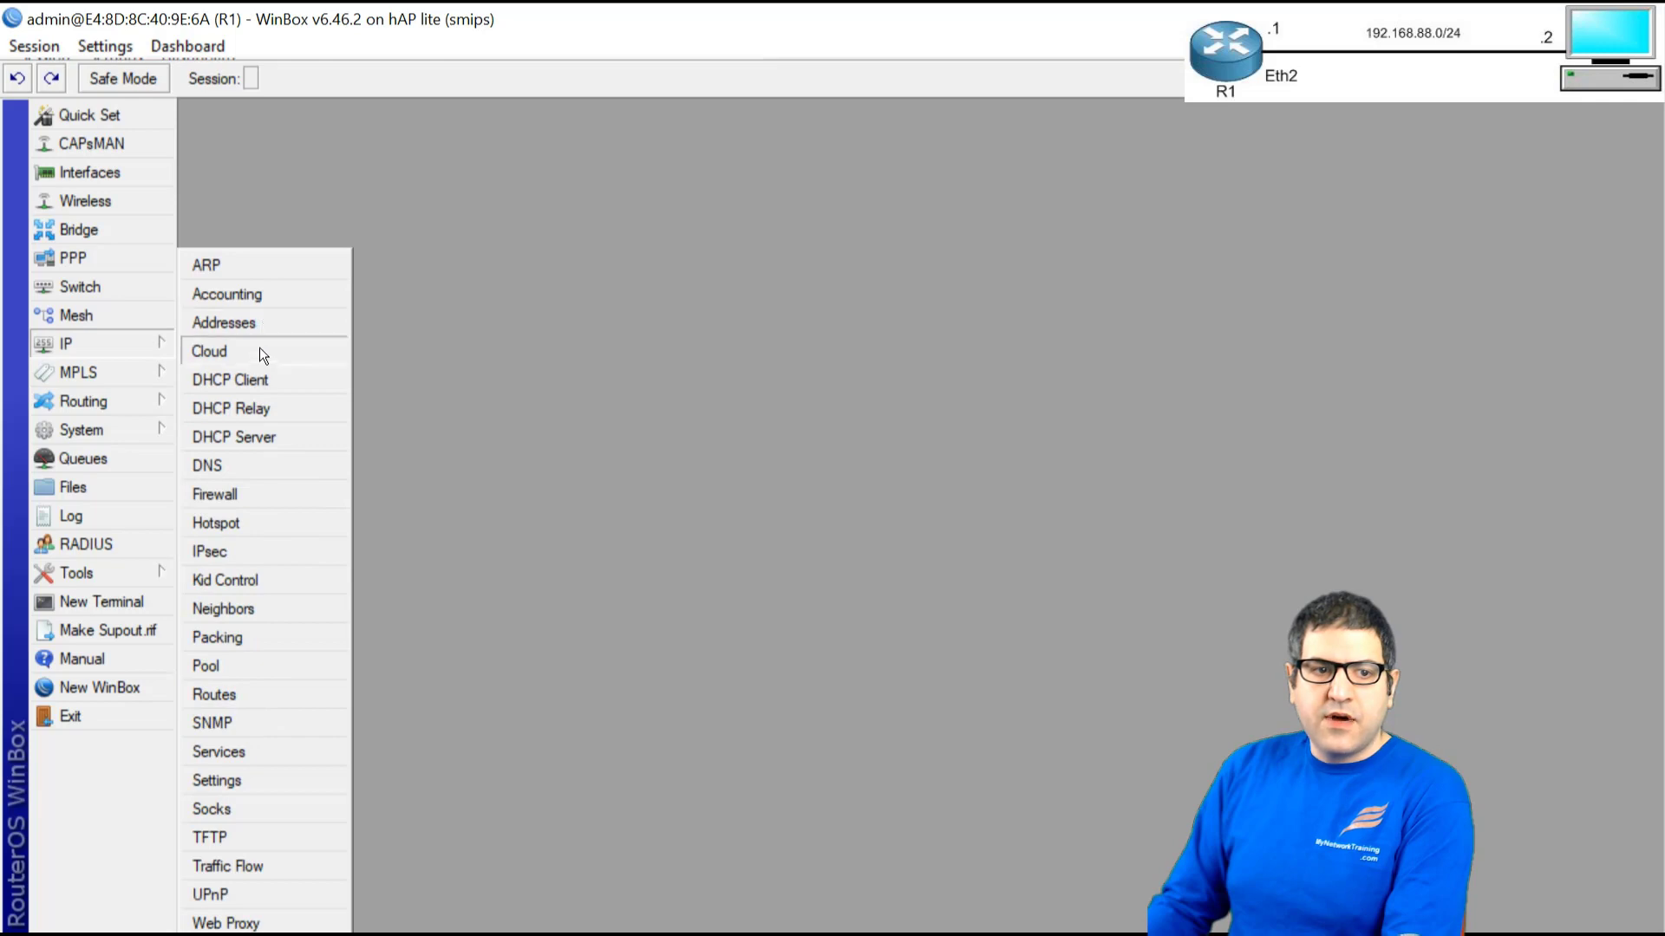
left_click(252, 485)
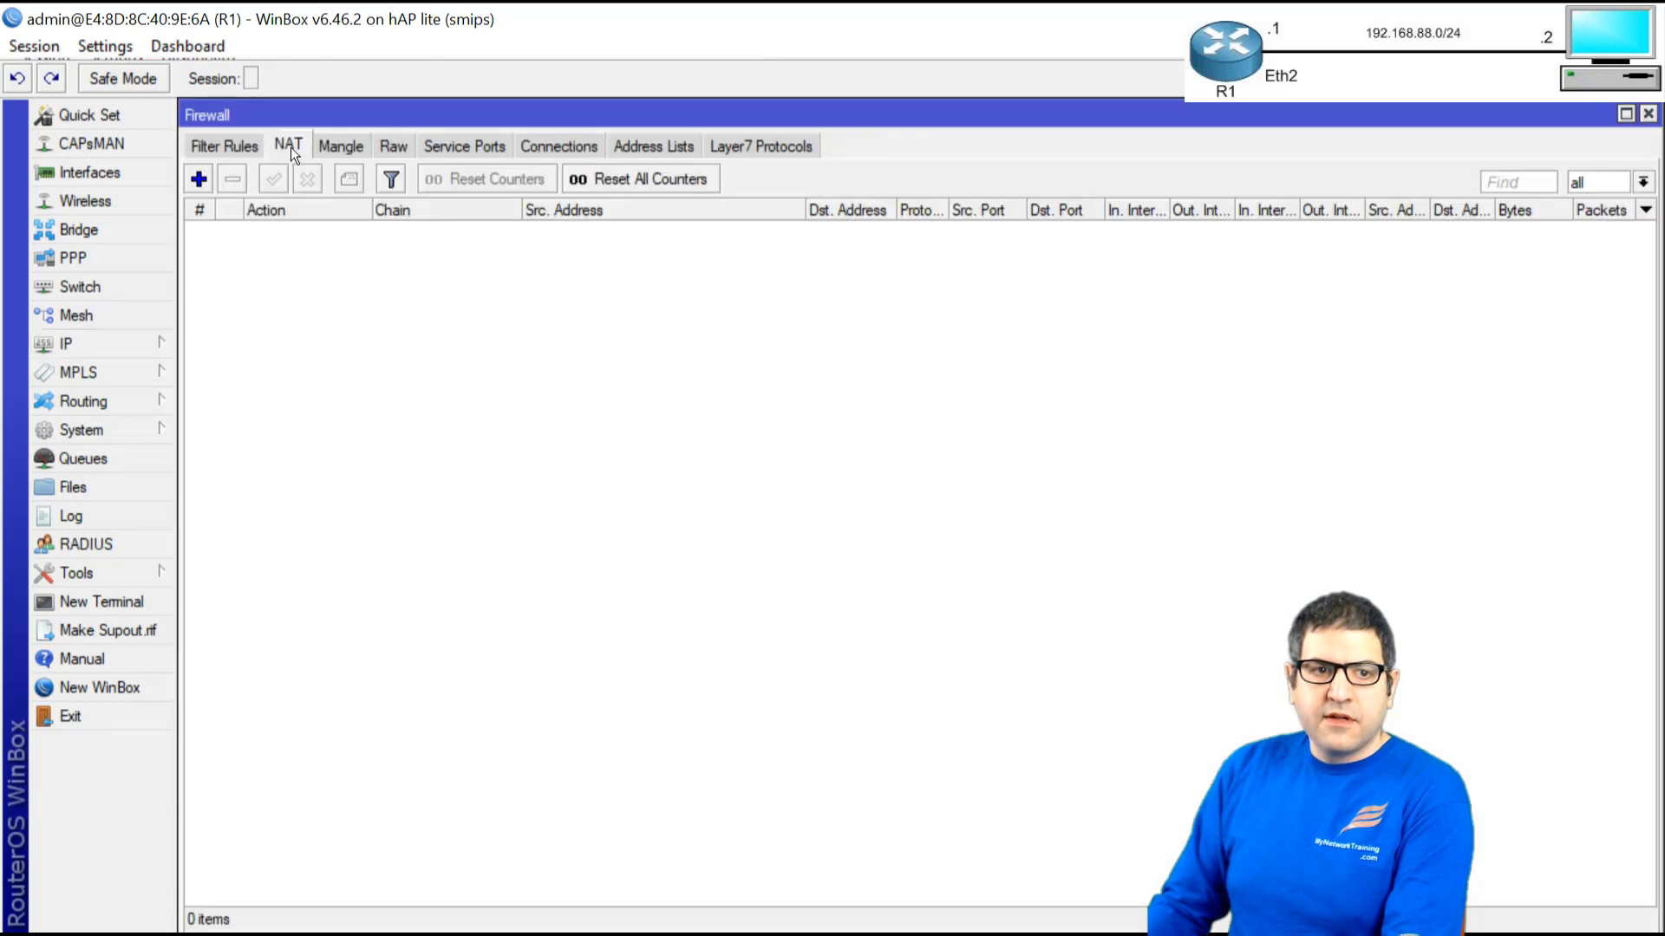
left_click(199, 178)
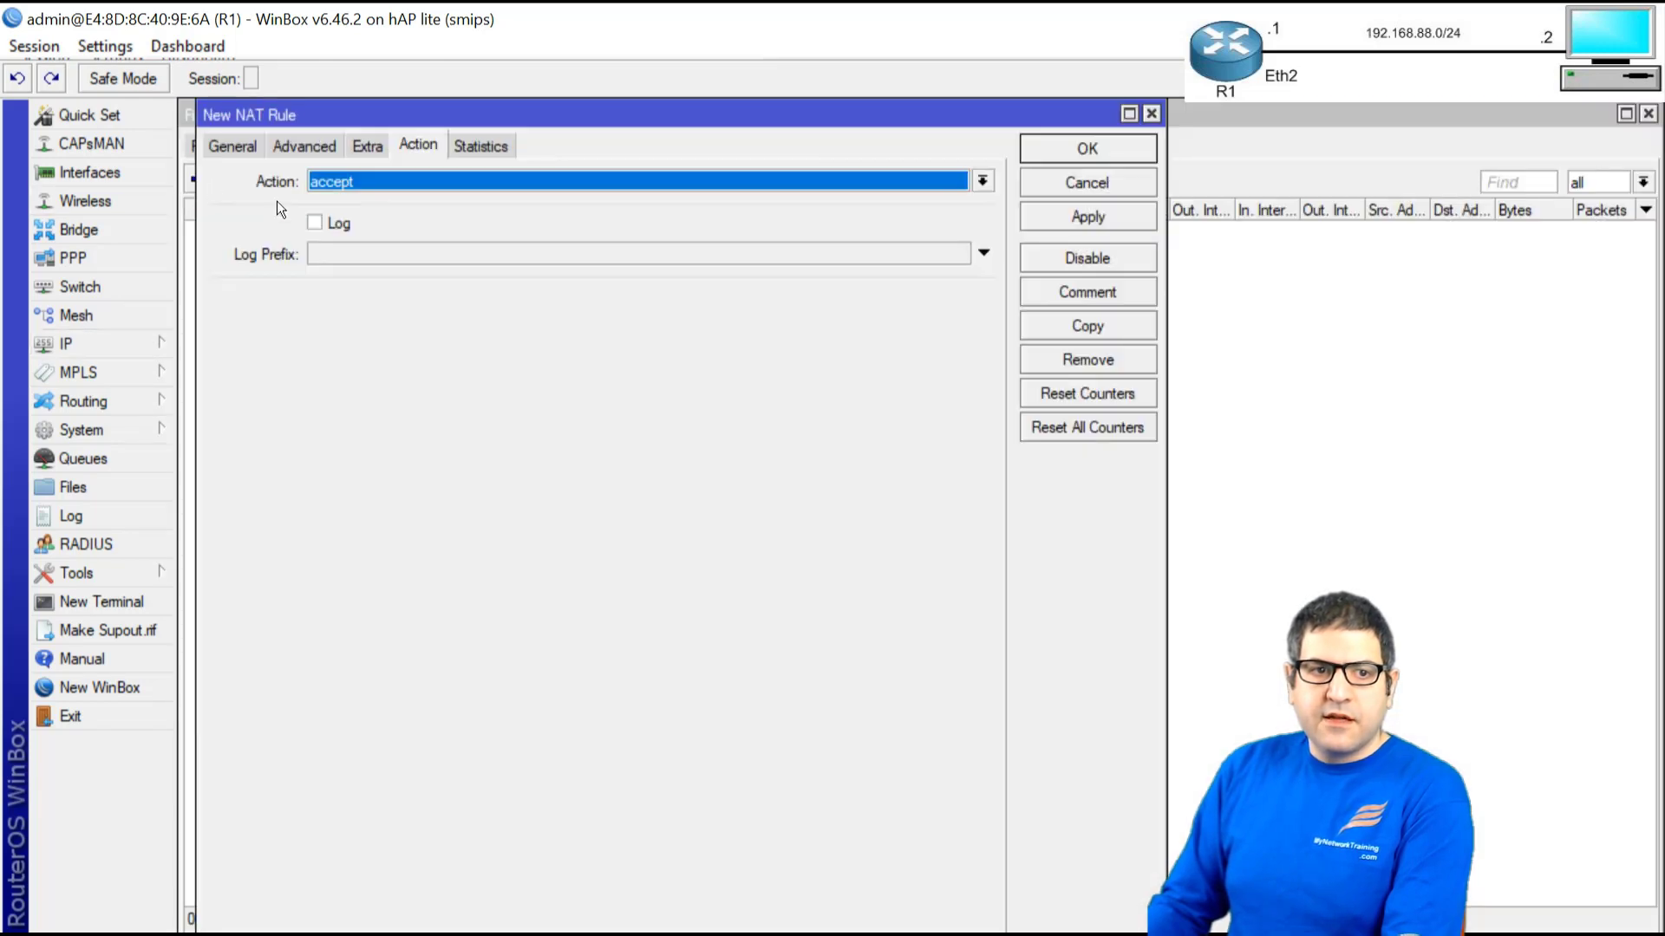
left_click(241, 147)
left_click(410, 144)
left_click(397, 176)
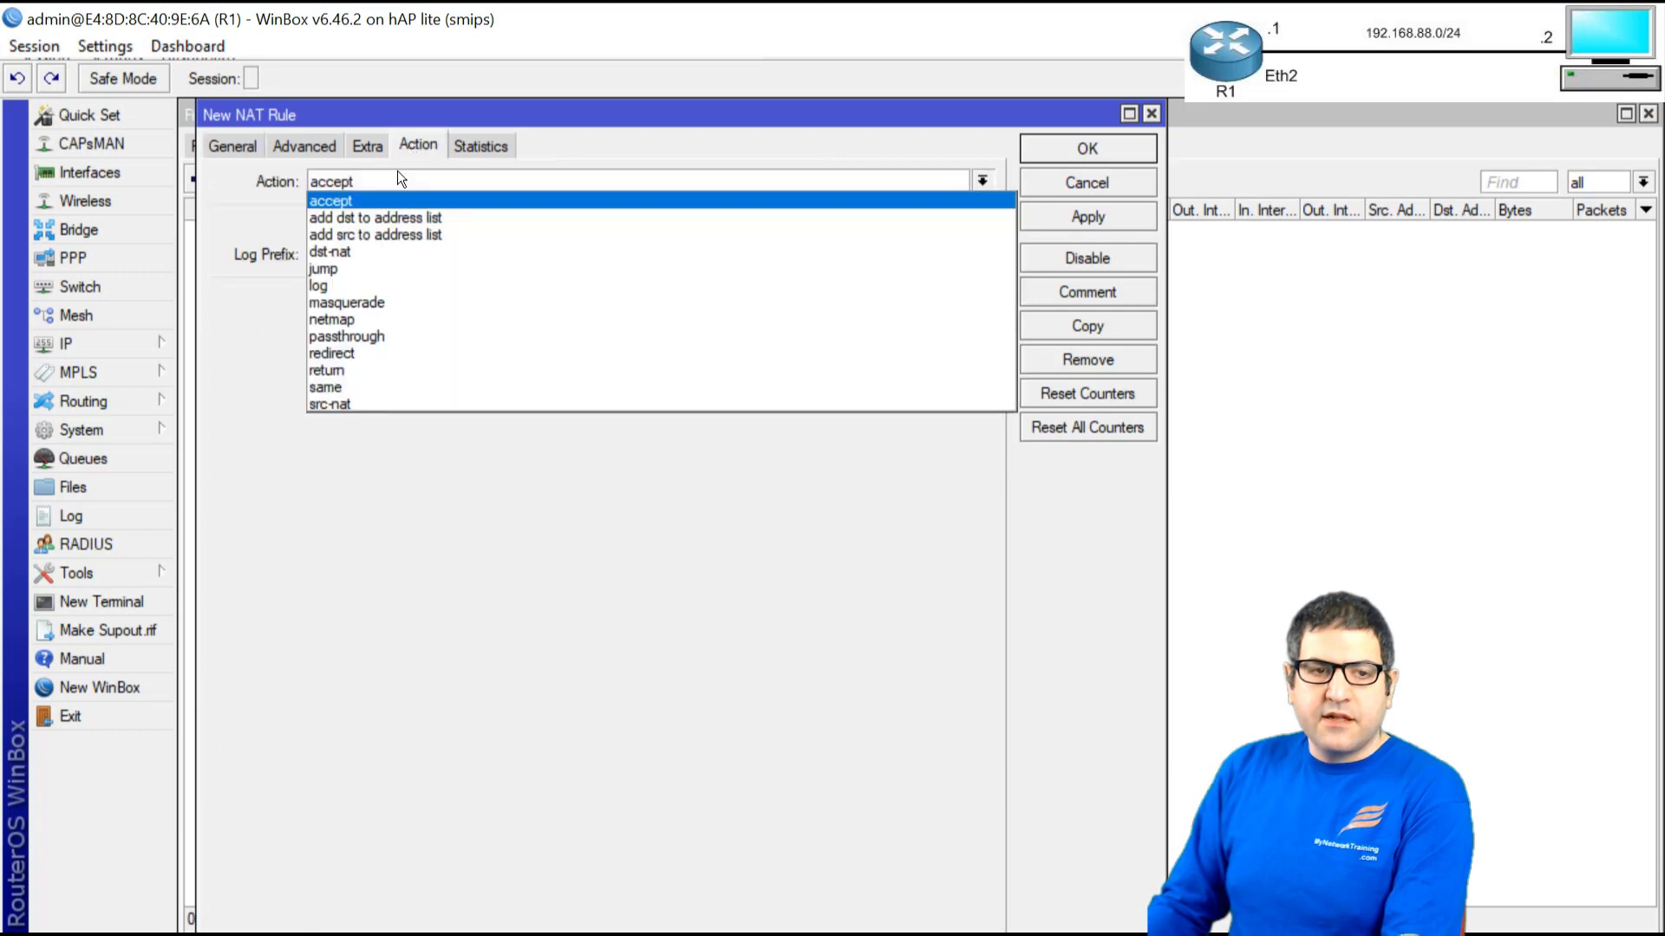
left_click(397, 298)
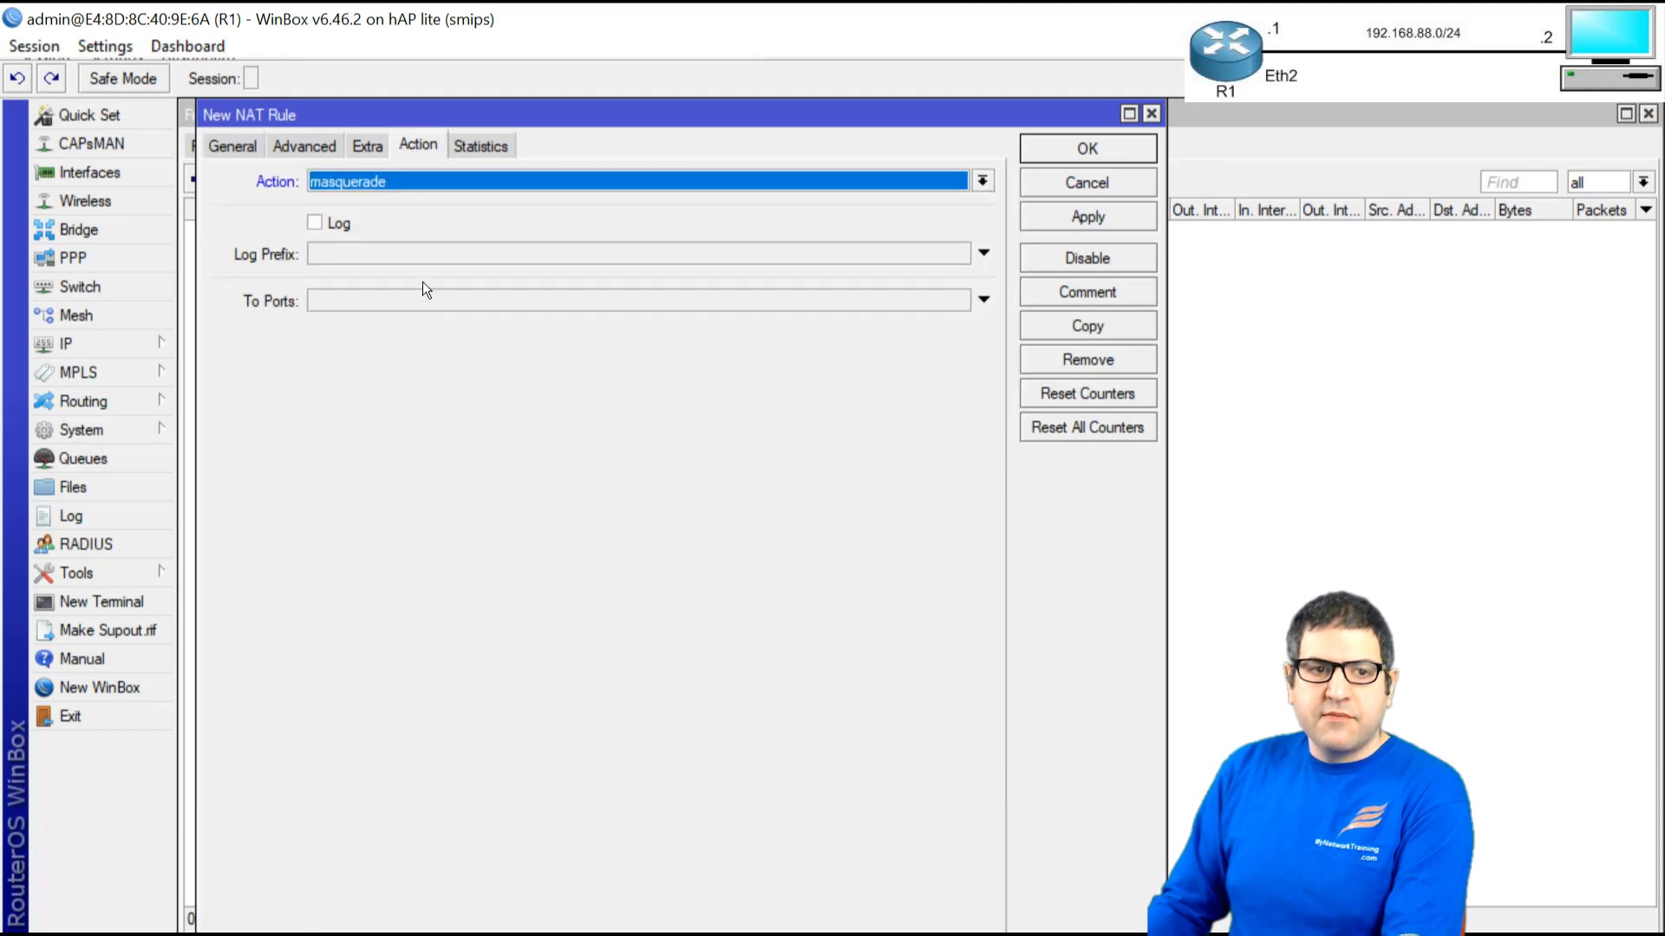
left_click(1105, 149)
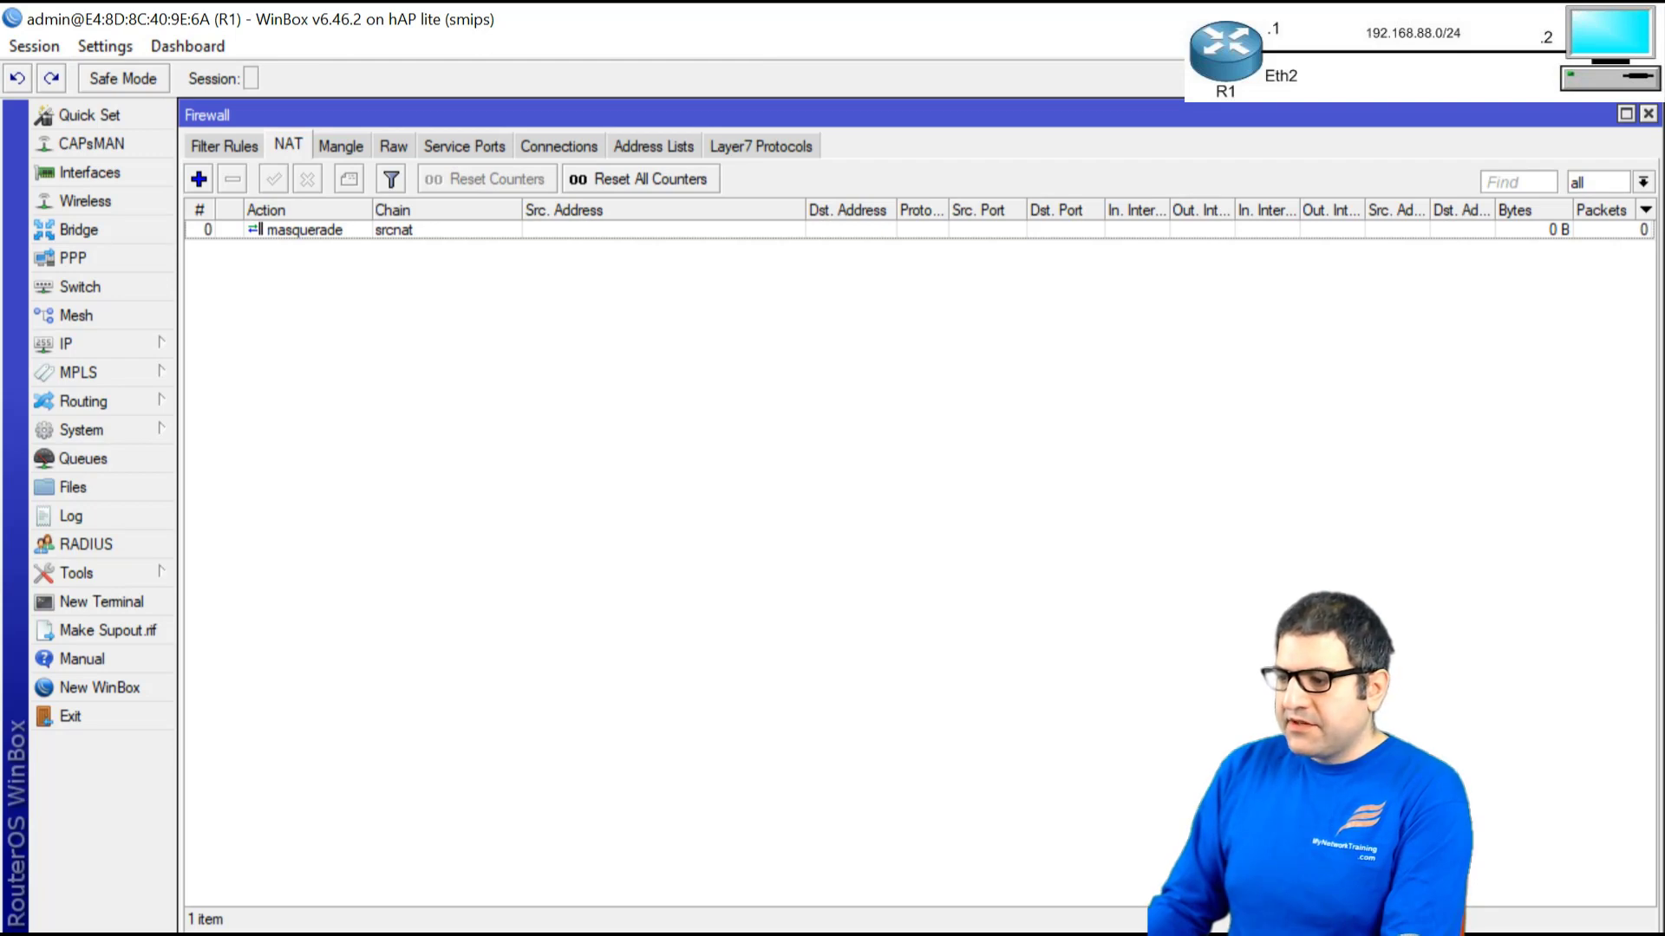
Switch to Windows network settings, open the Ethernet adapter's IPv4 properties and choose to use a manually specified IP address.
key("alt+Tab")
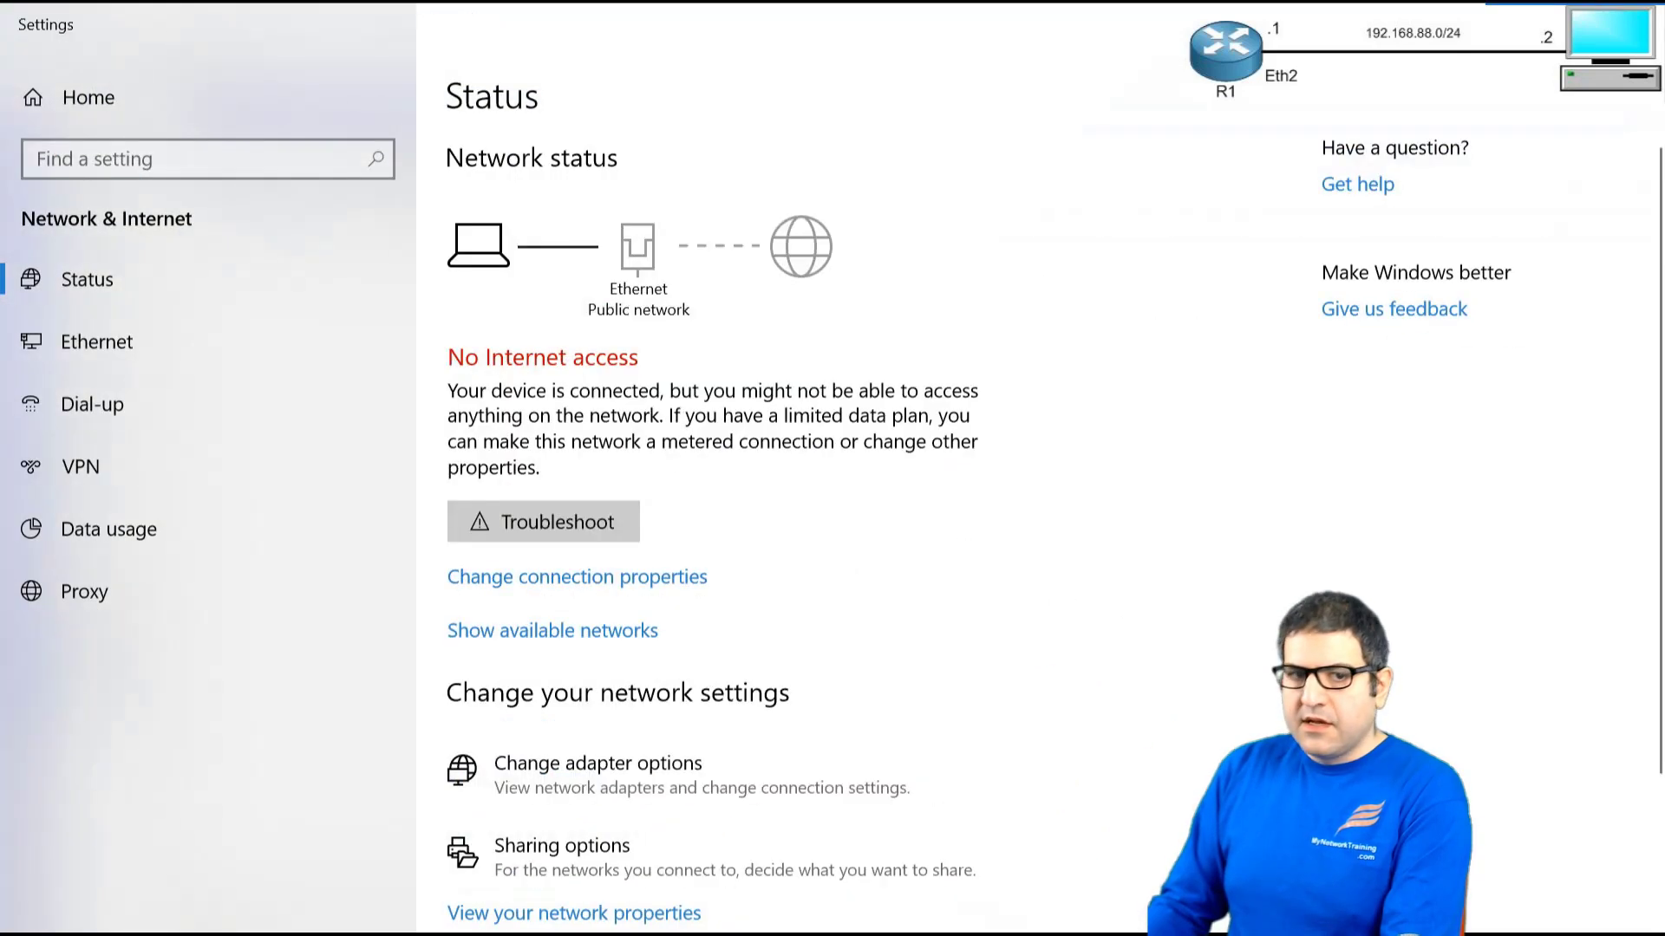
scroll(508, 850, "down", 2)
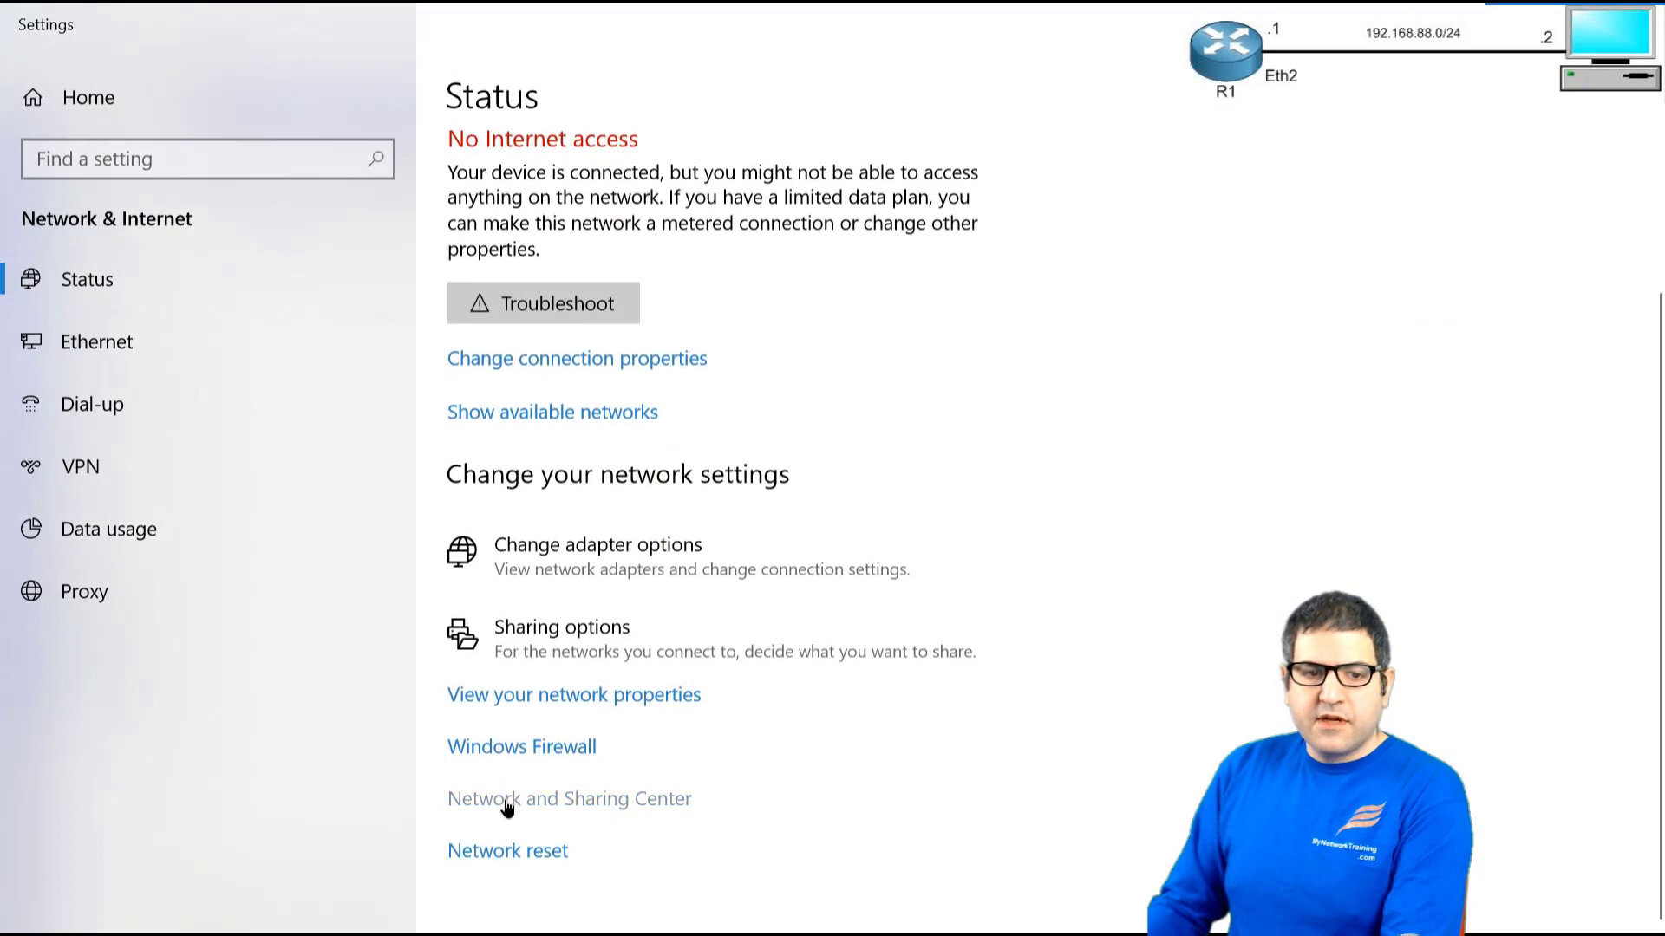
left_click(568, 798)
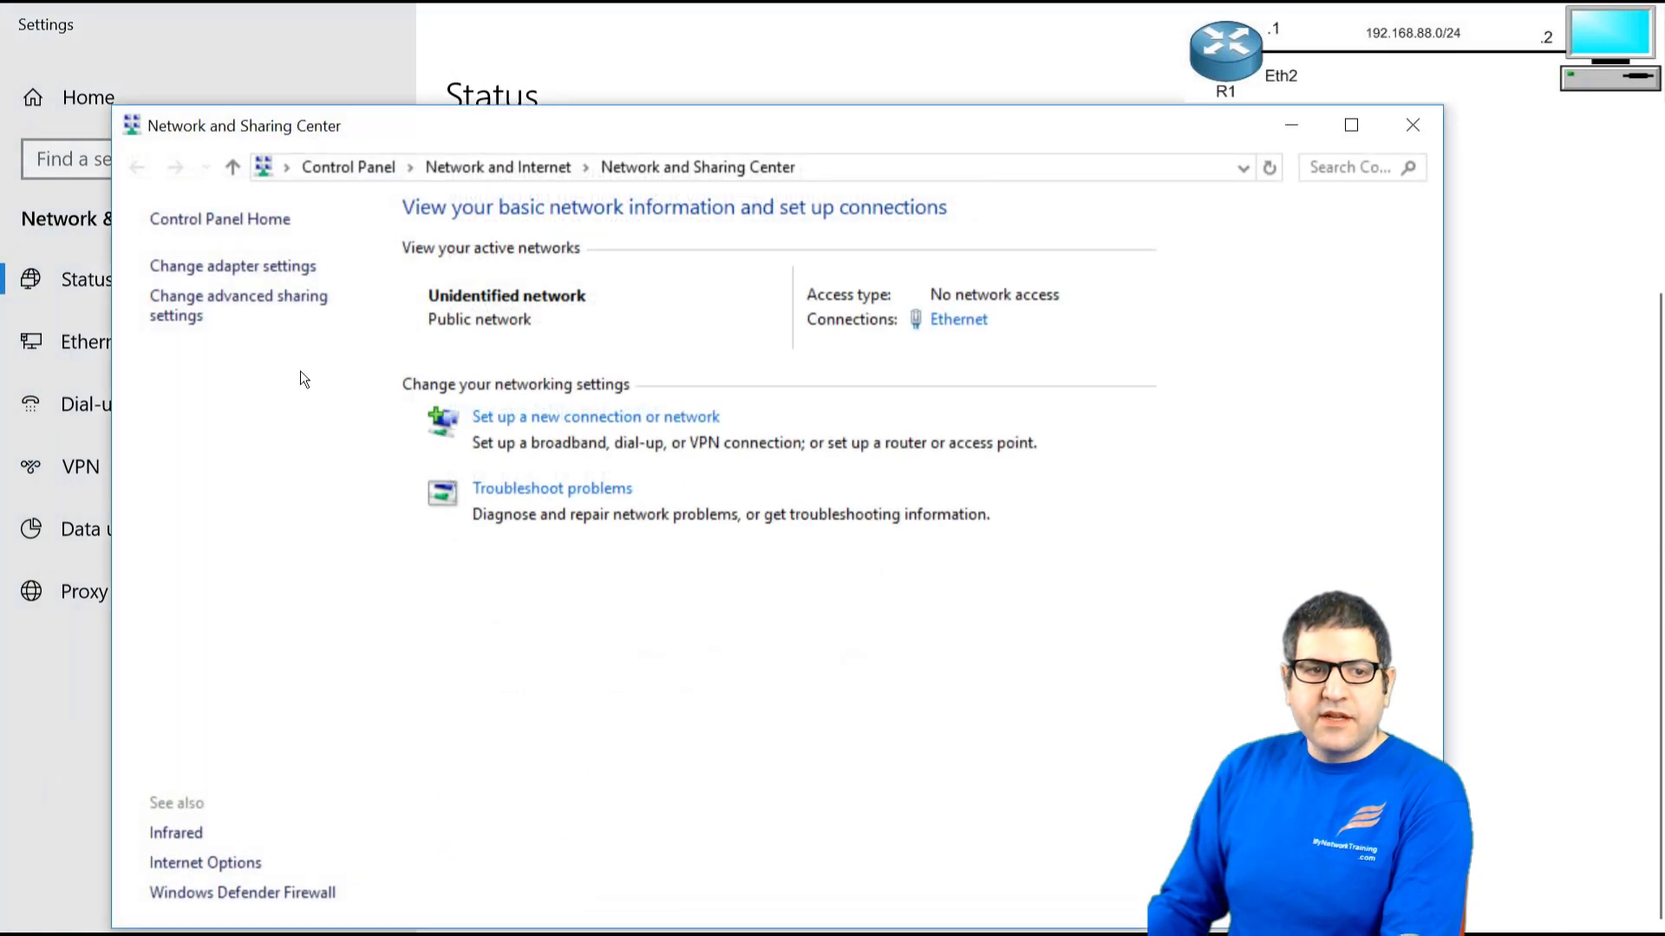
left_click(268, 267)
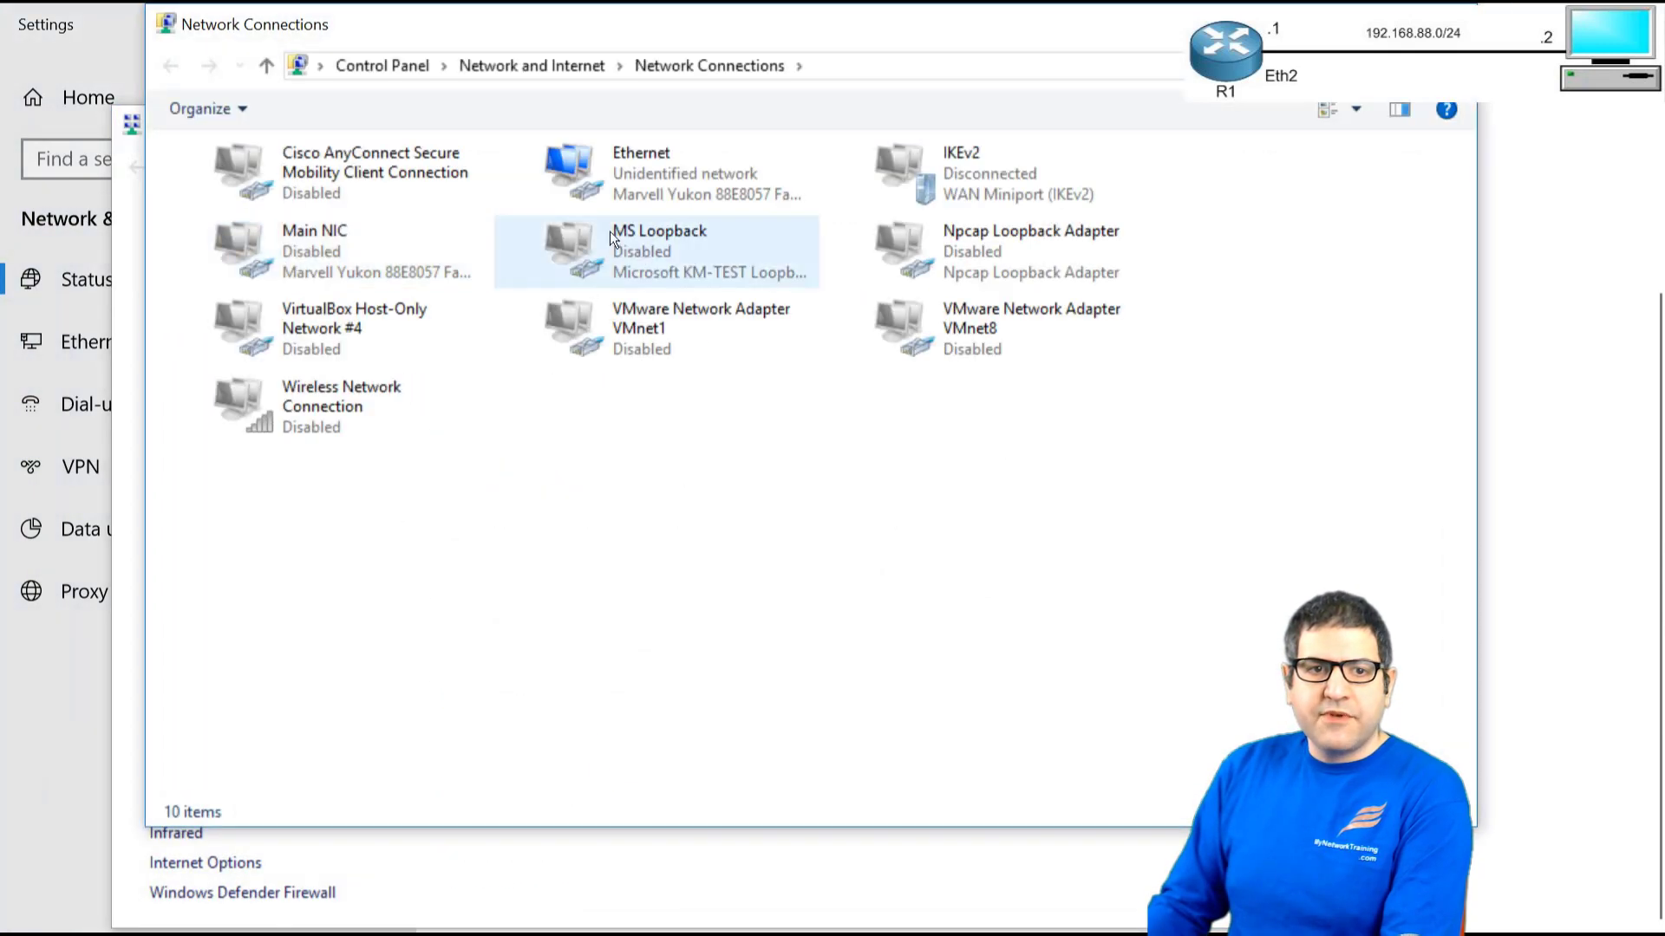
left_click(627, 165)
right_click(627, 164)
left_click(502, 415)
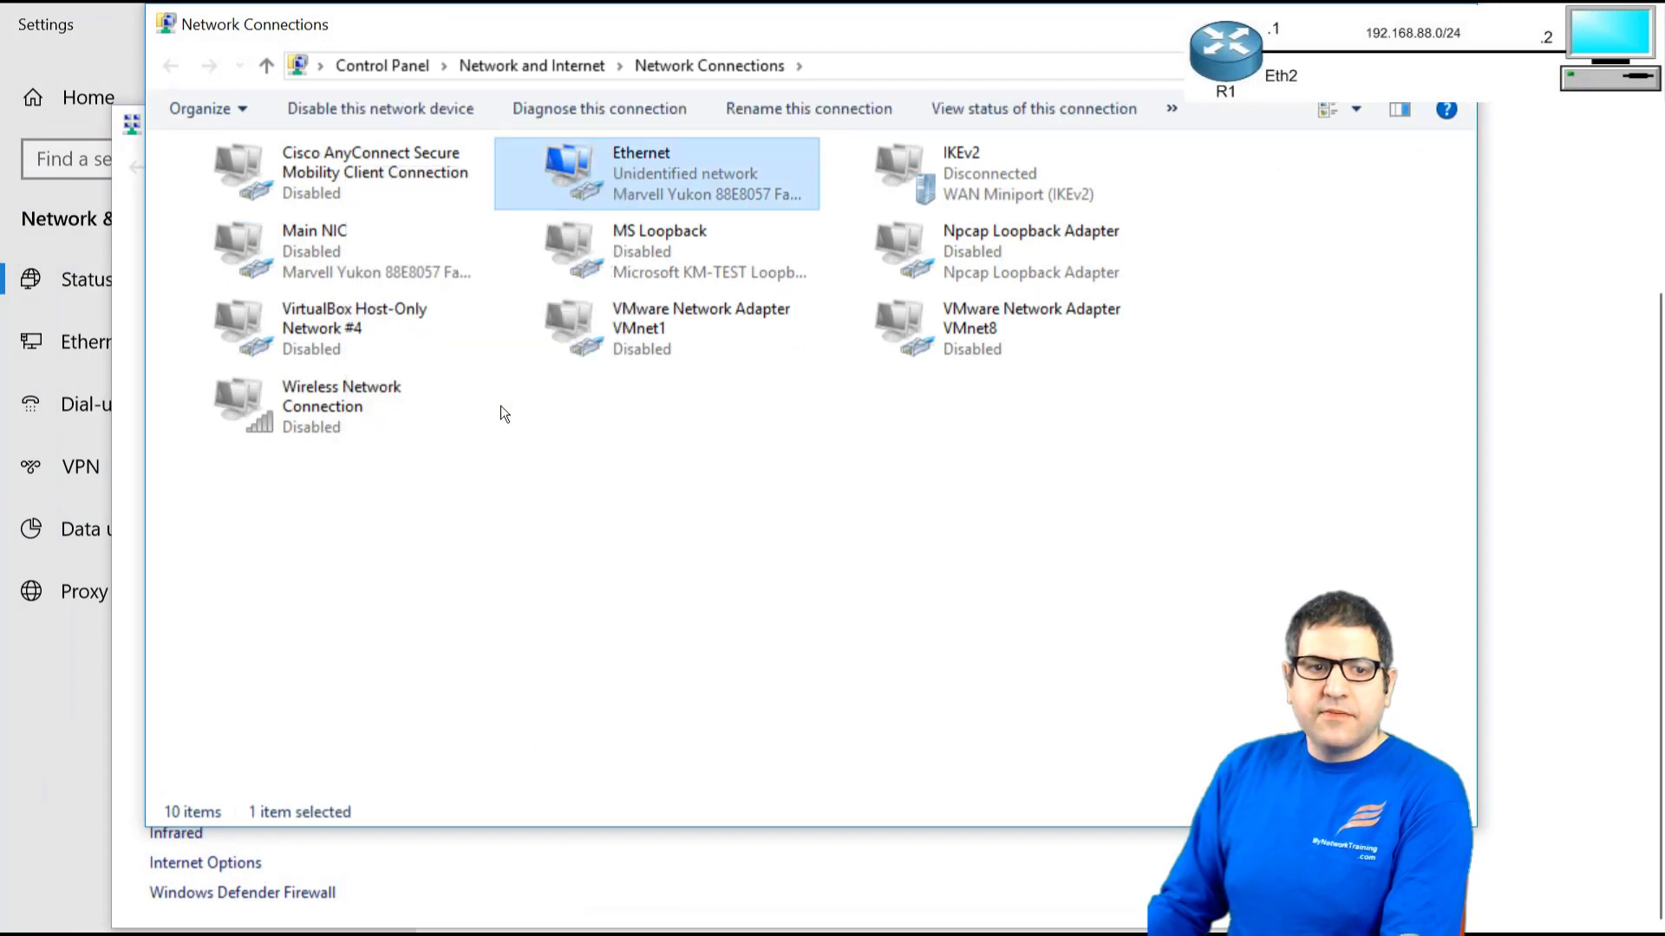
double_click(438, 465)
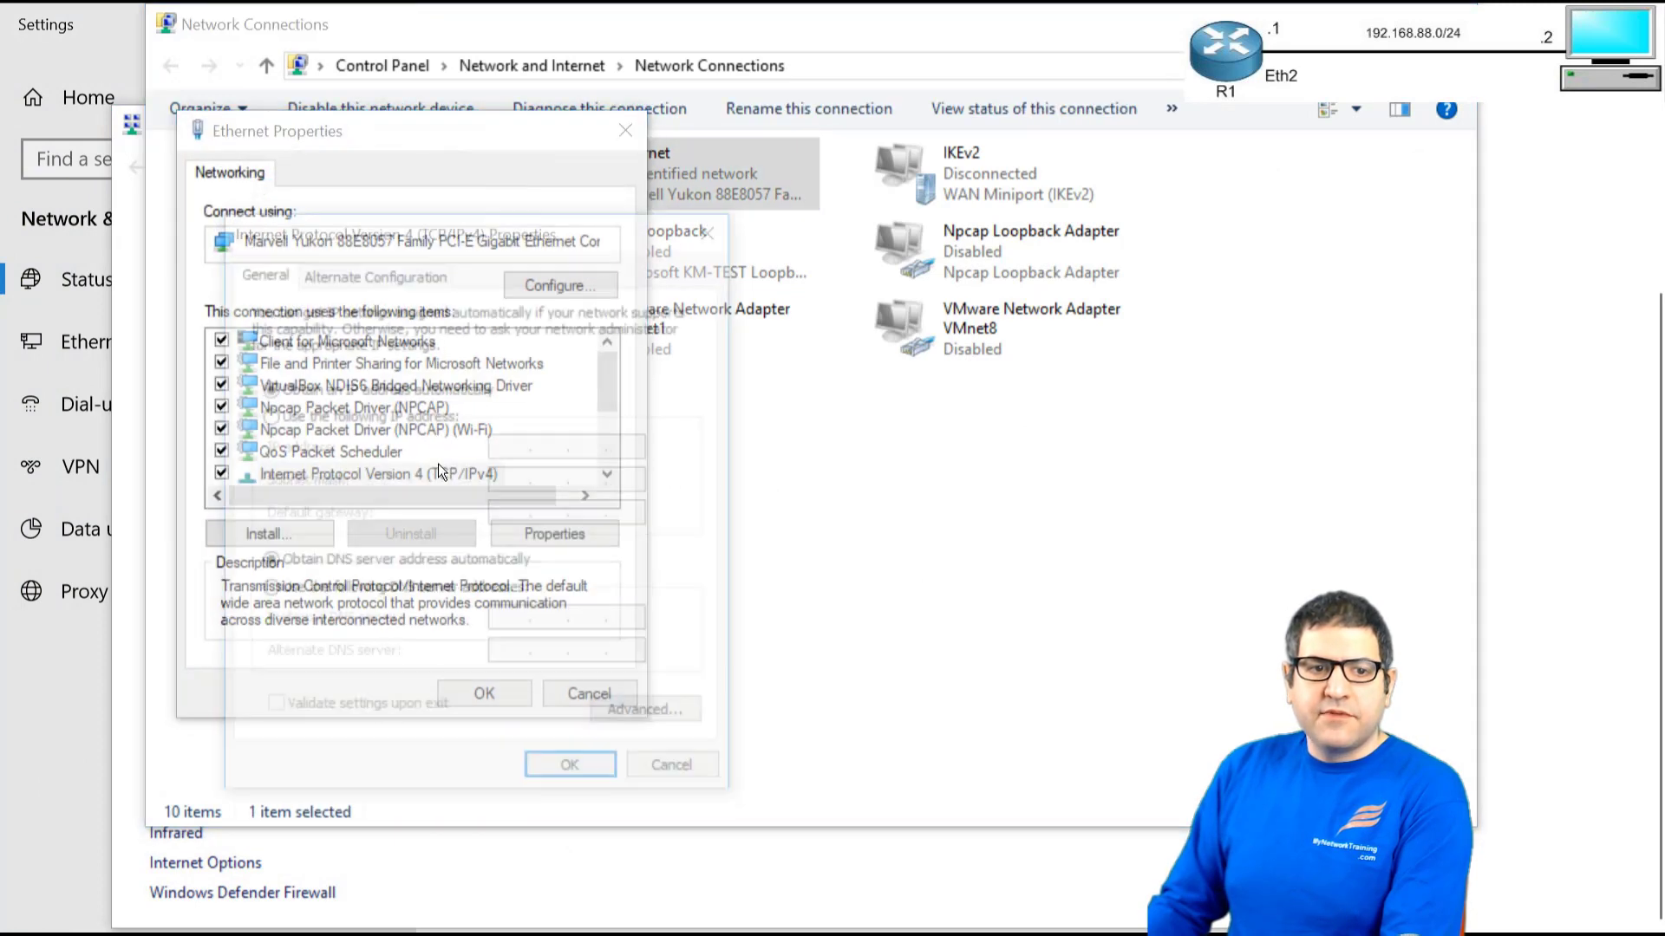
left_click(362, 417)
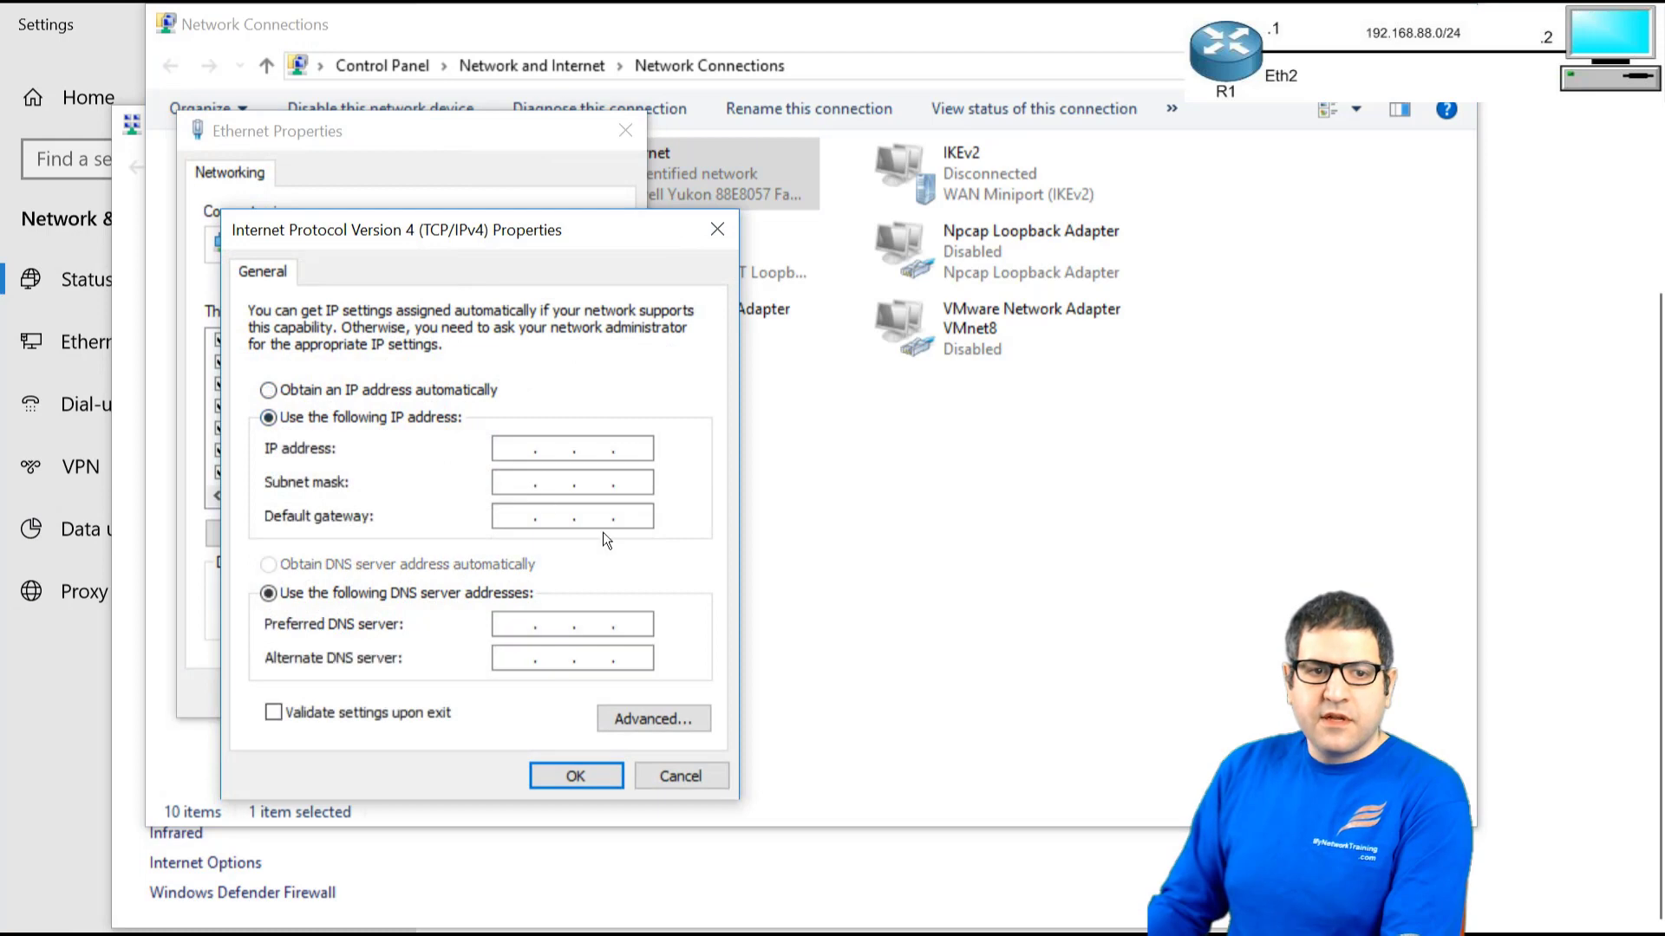
Set the Ethernet adapter's IP address to 192.168.88.2, subnet mask 255.255.255.0, default gateway 192.168.88.1 and preferred DNS server 8.8.8.8, and save both property dialogs.
type("192 . 16")
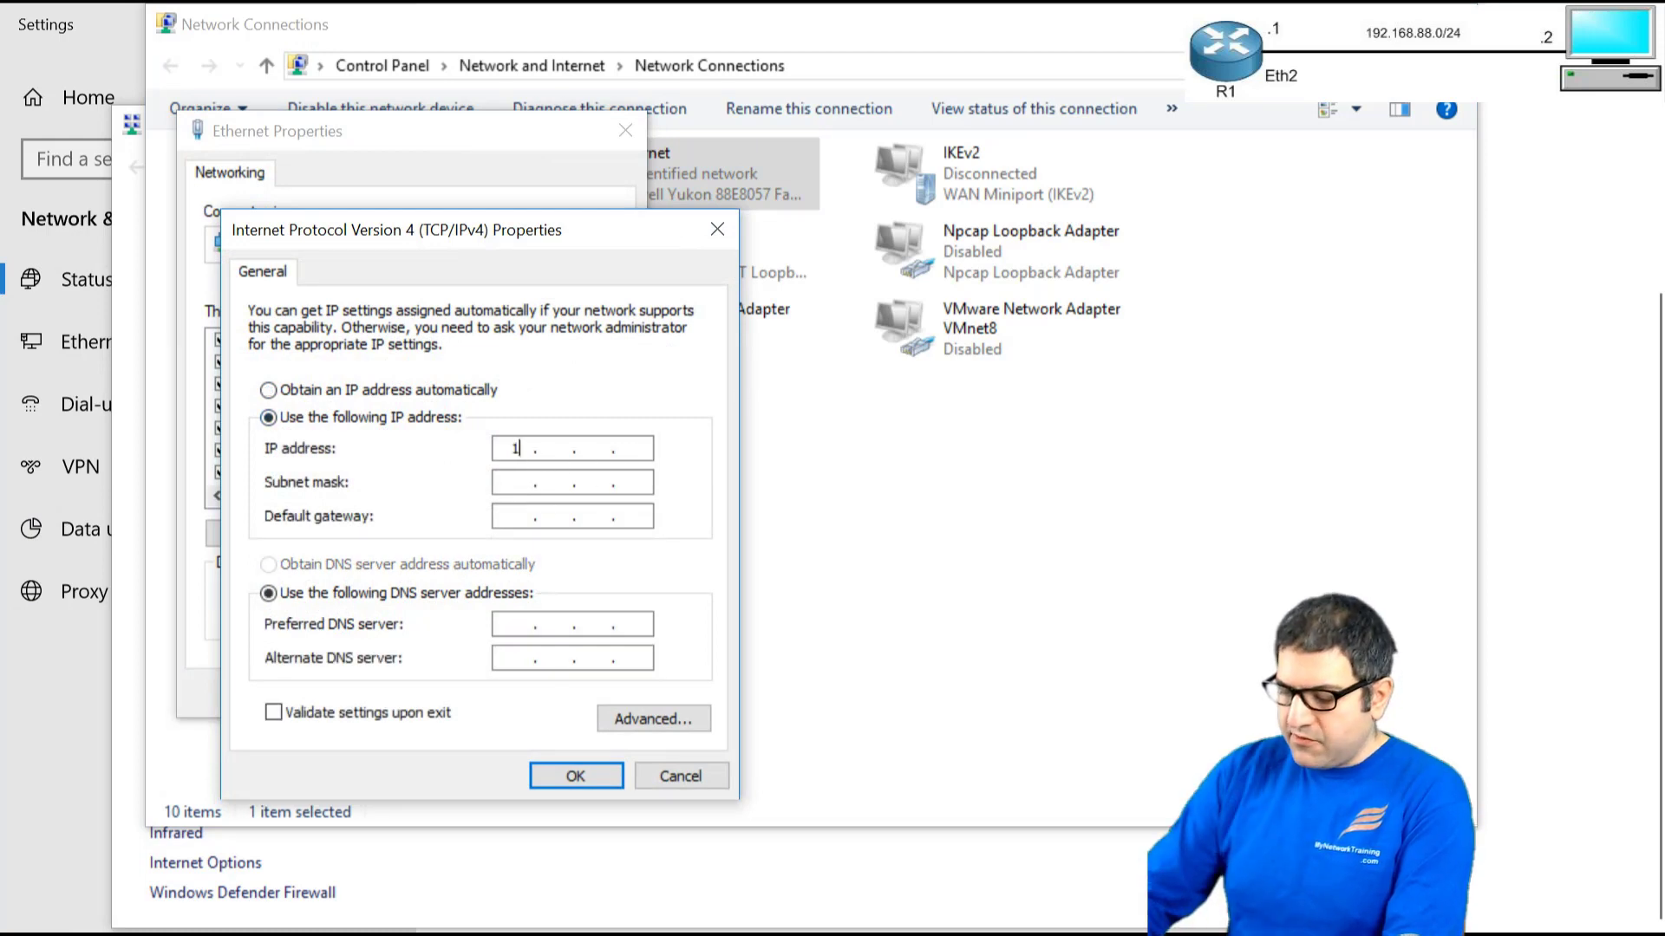
type("8 . 88 . 2")
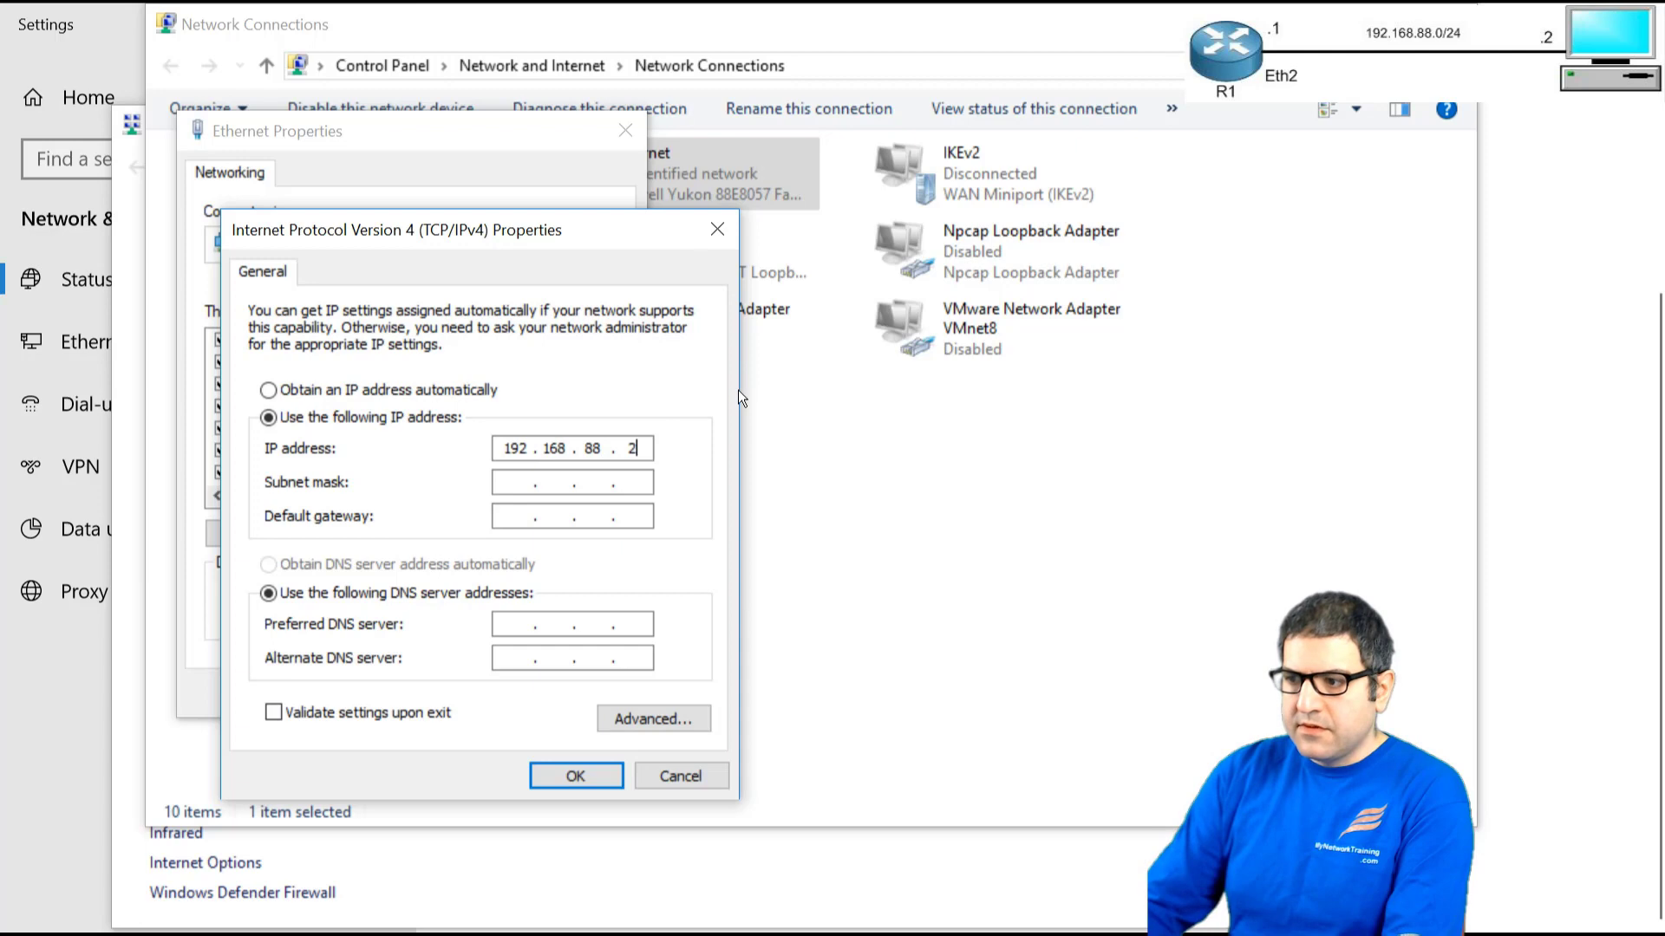
key("Tab")
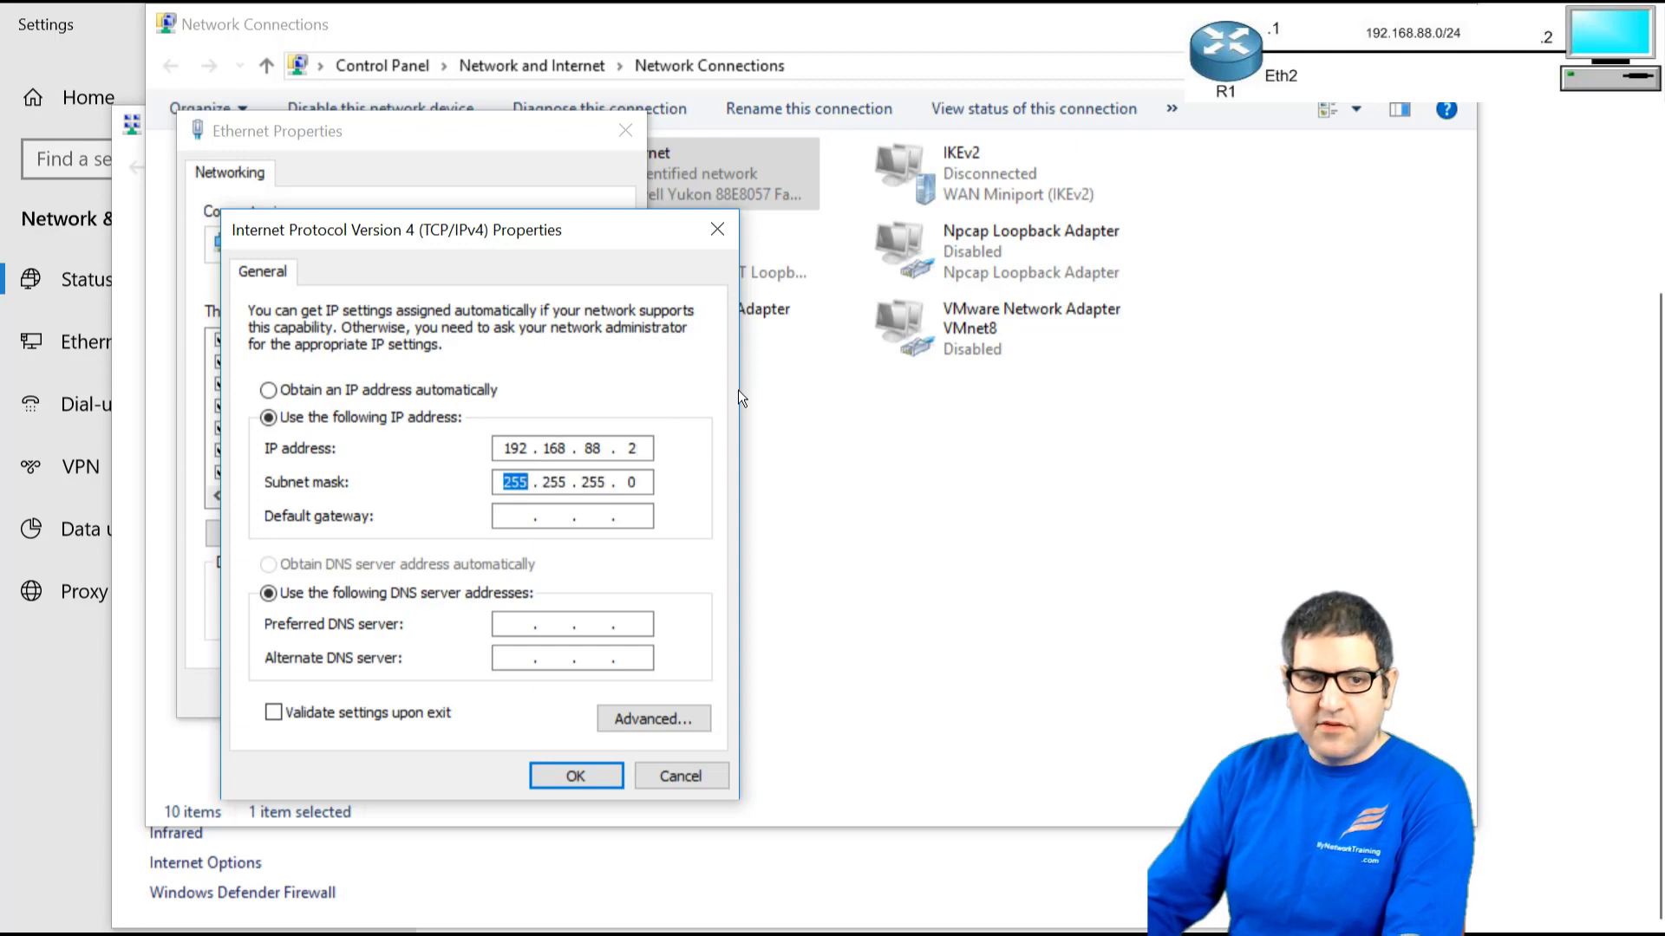
key("Tab")
type("192 . ")
type("168 . 88 . ")
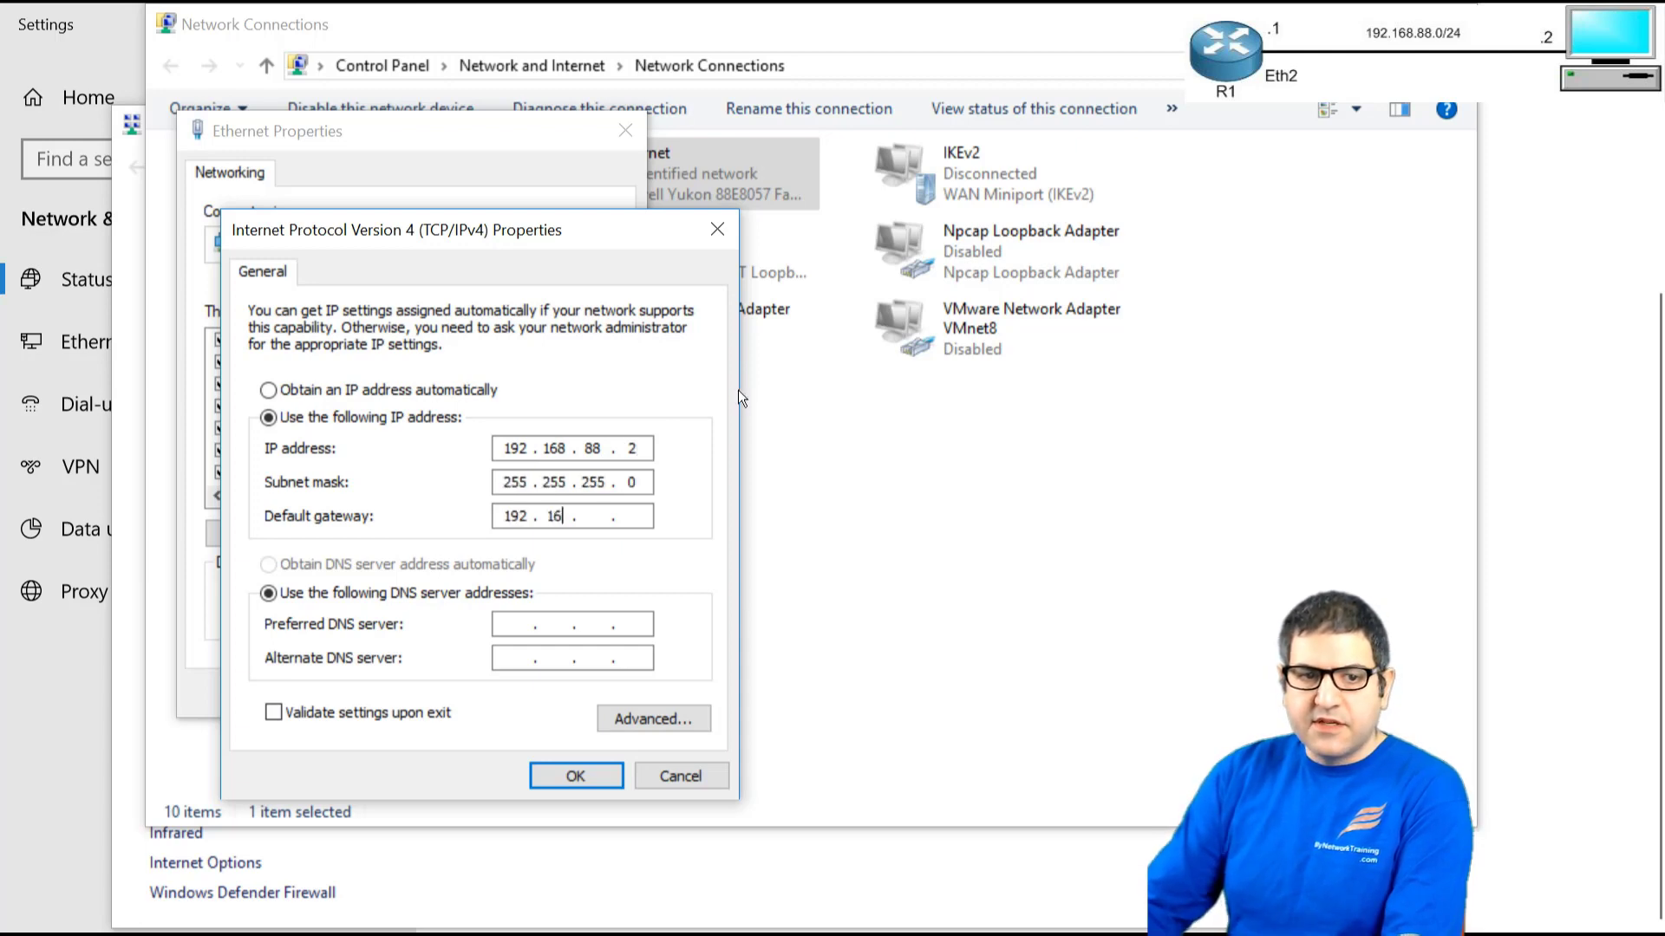
type("1")
key("Tab")
key("Tab")
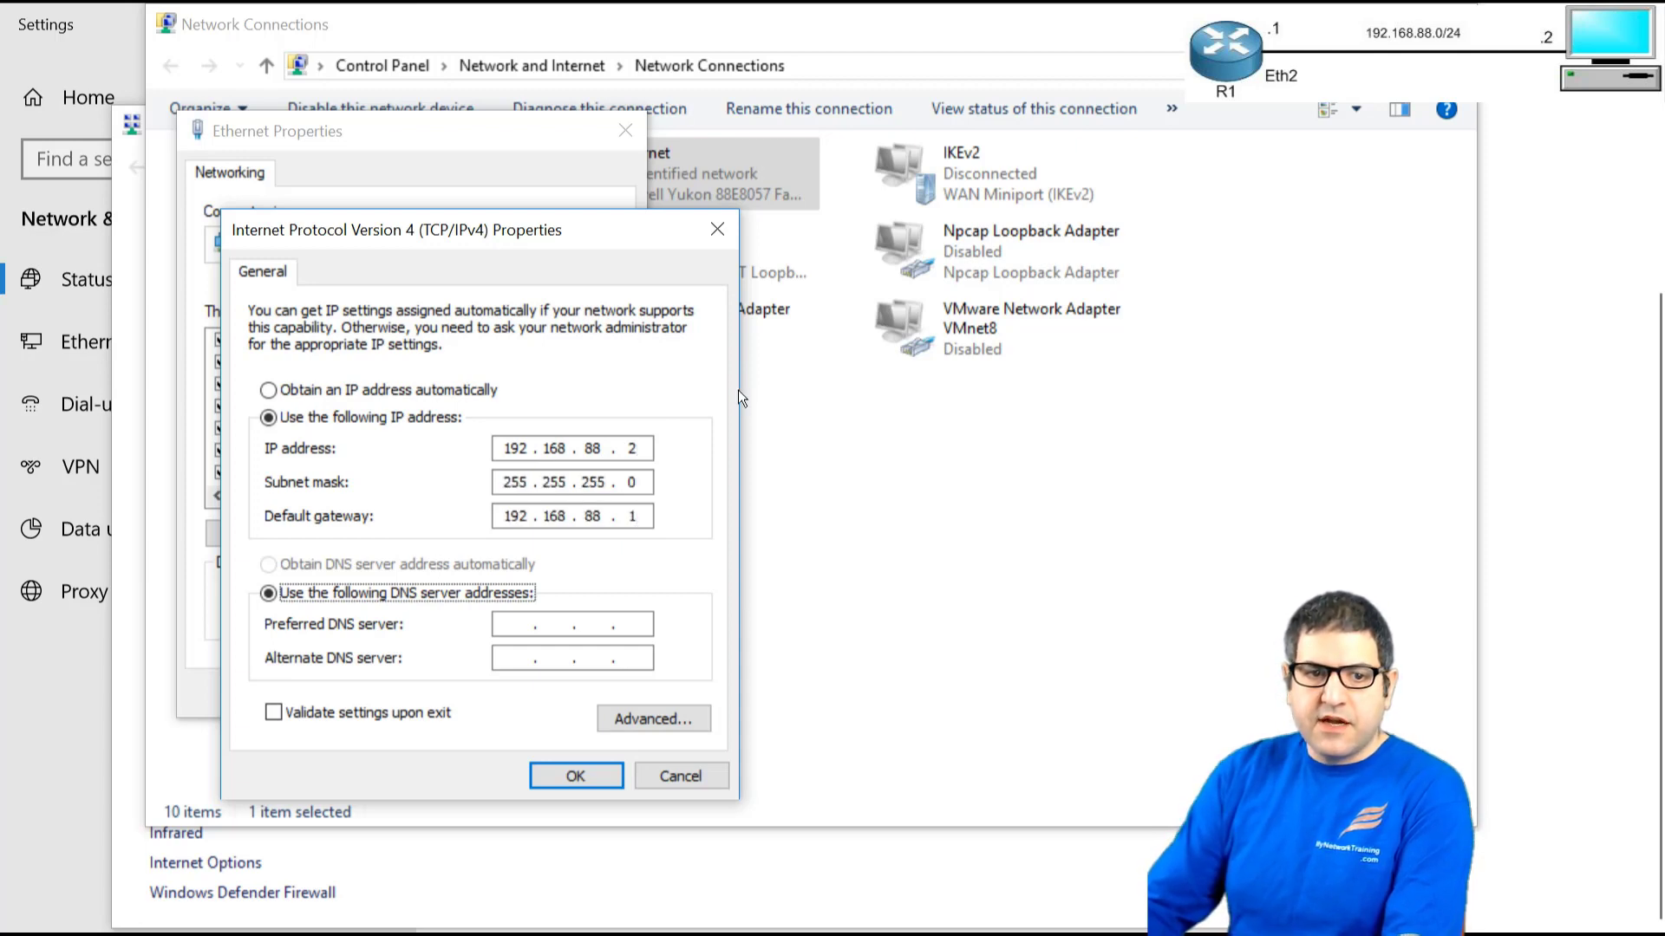
type("8.8.8.8")
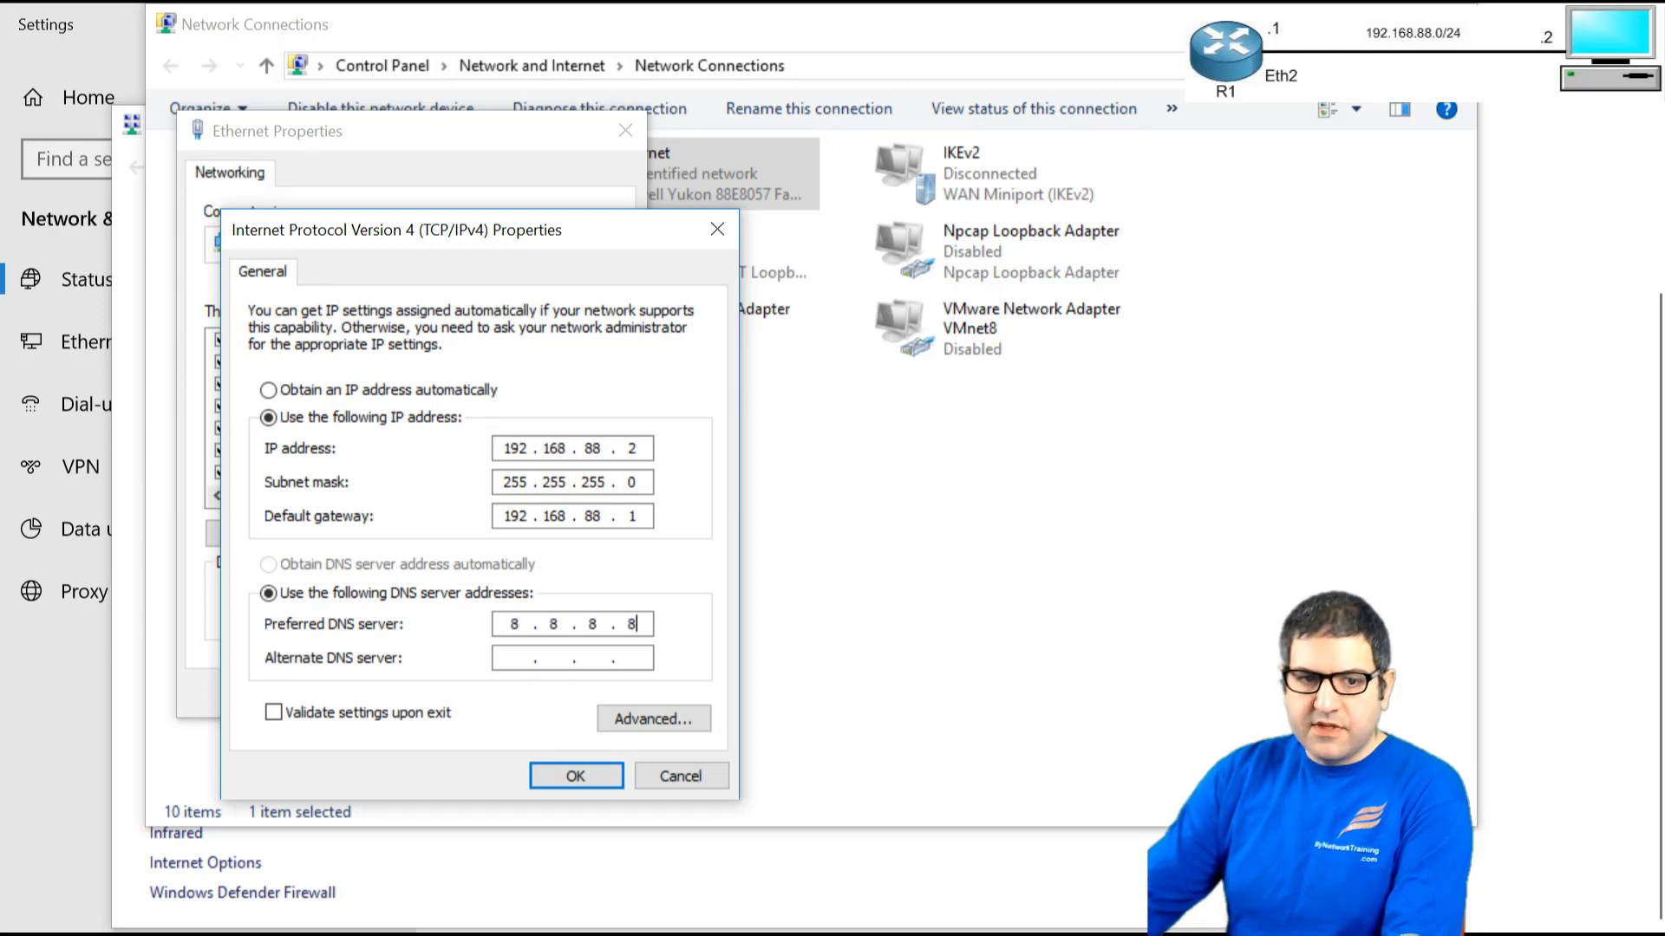
left_click(575, 774)
left_click(502, 693)
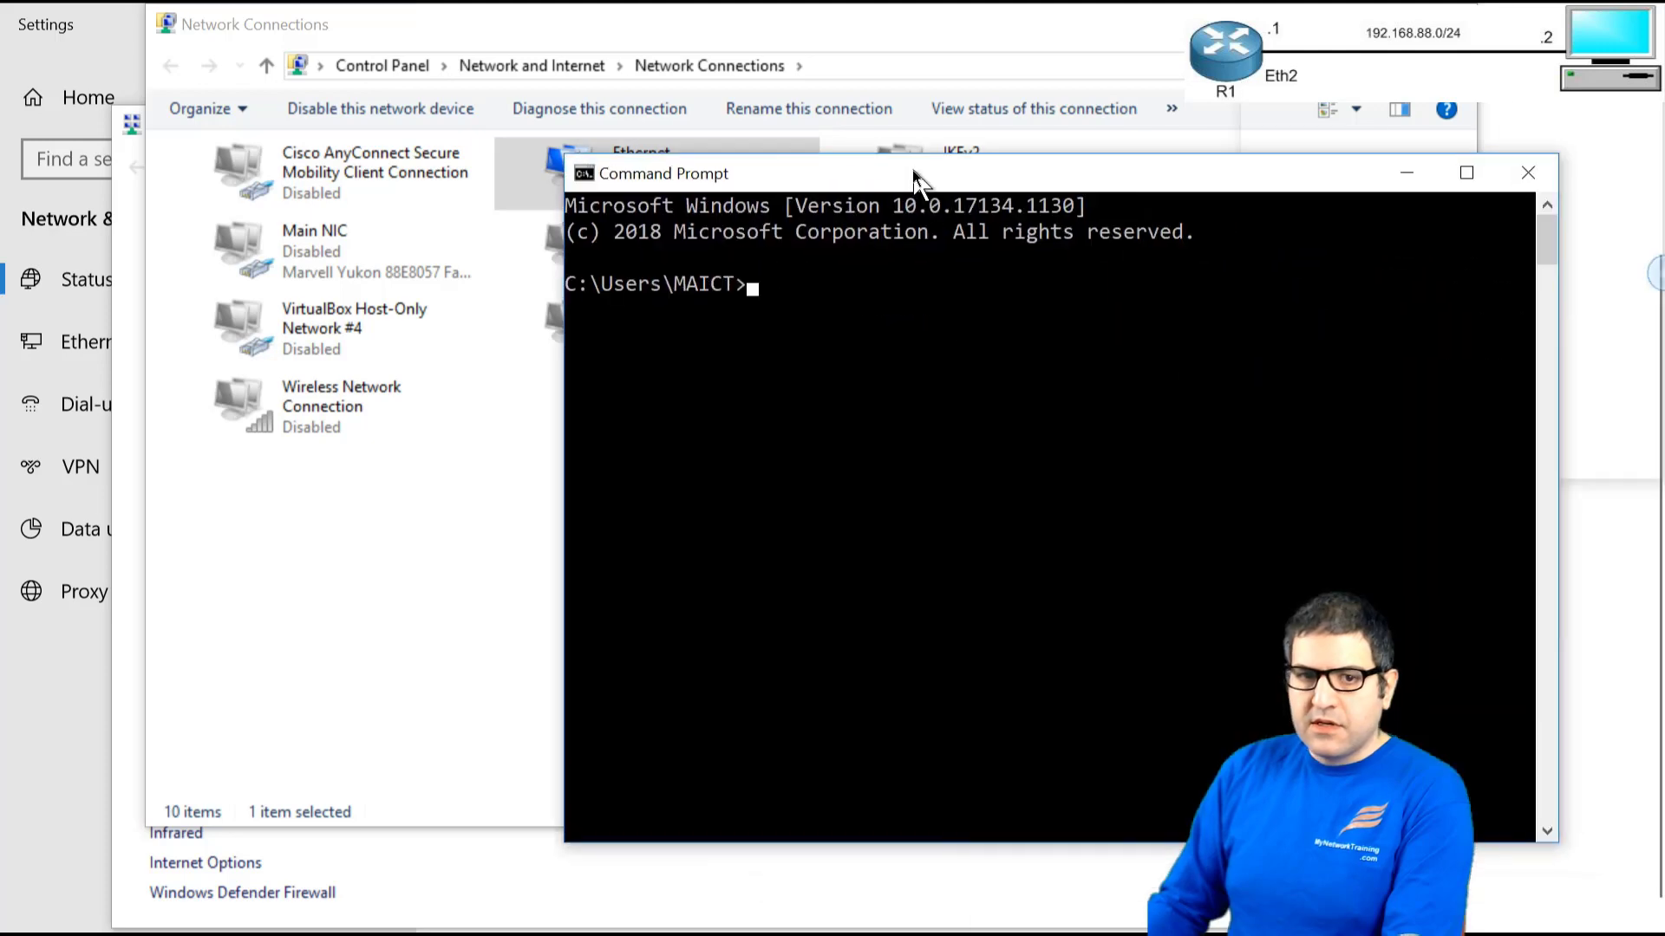
Ping google.com from the PC's Command Prompt to test its internet access.
type("pi")
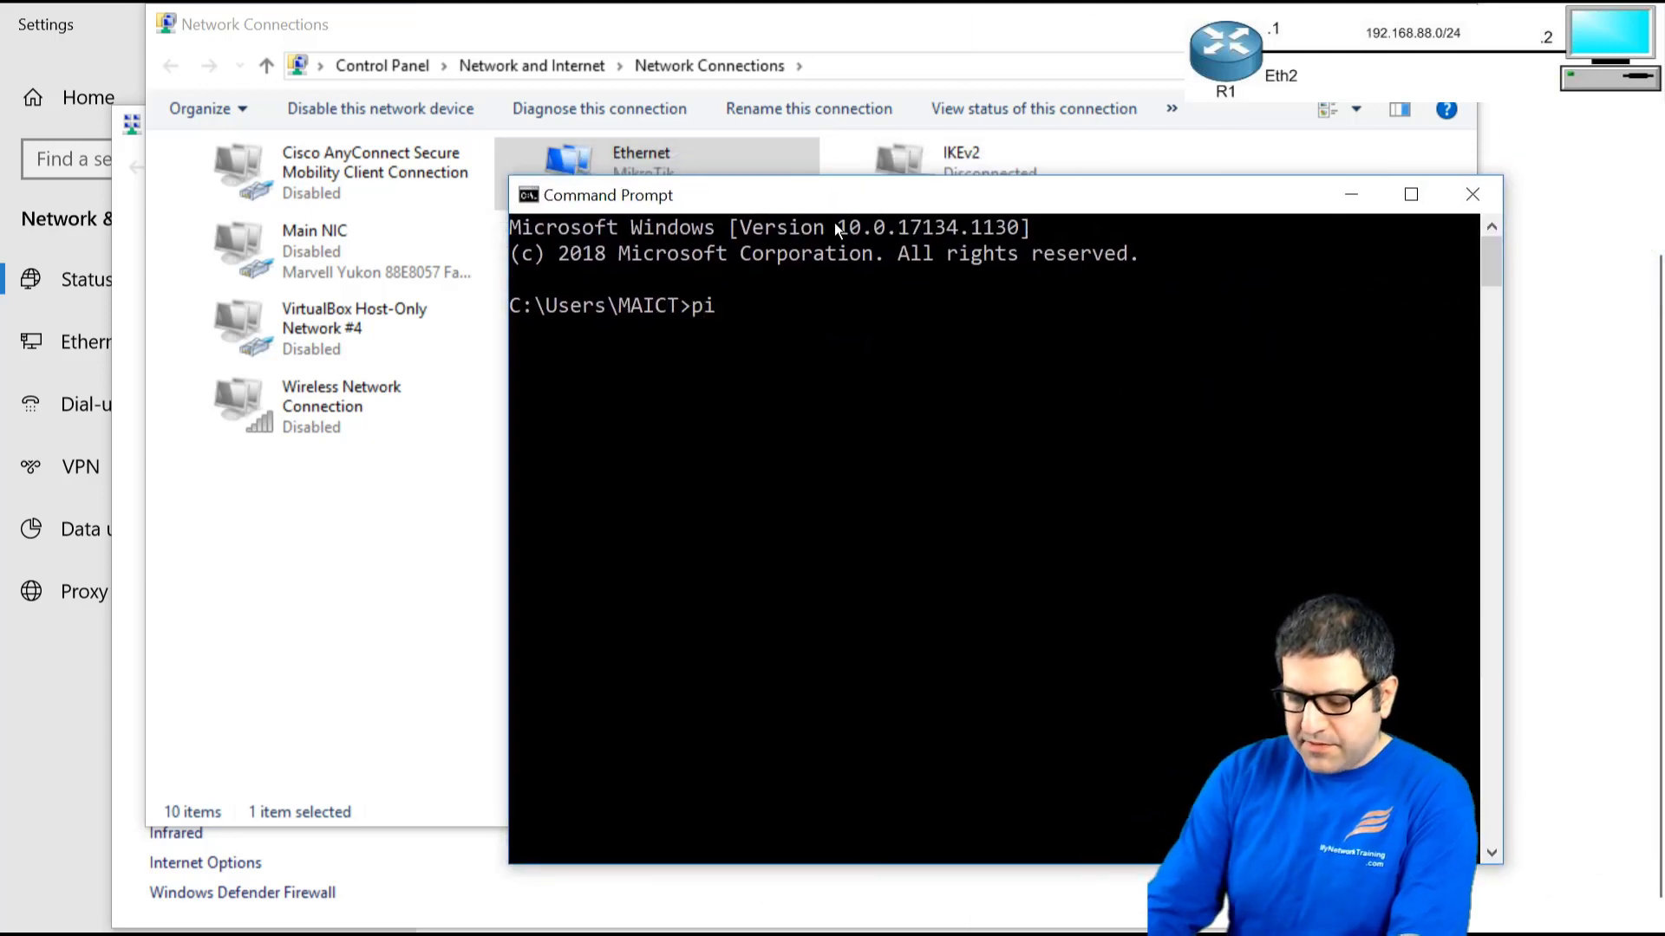
type("ng google.com")
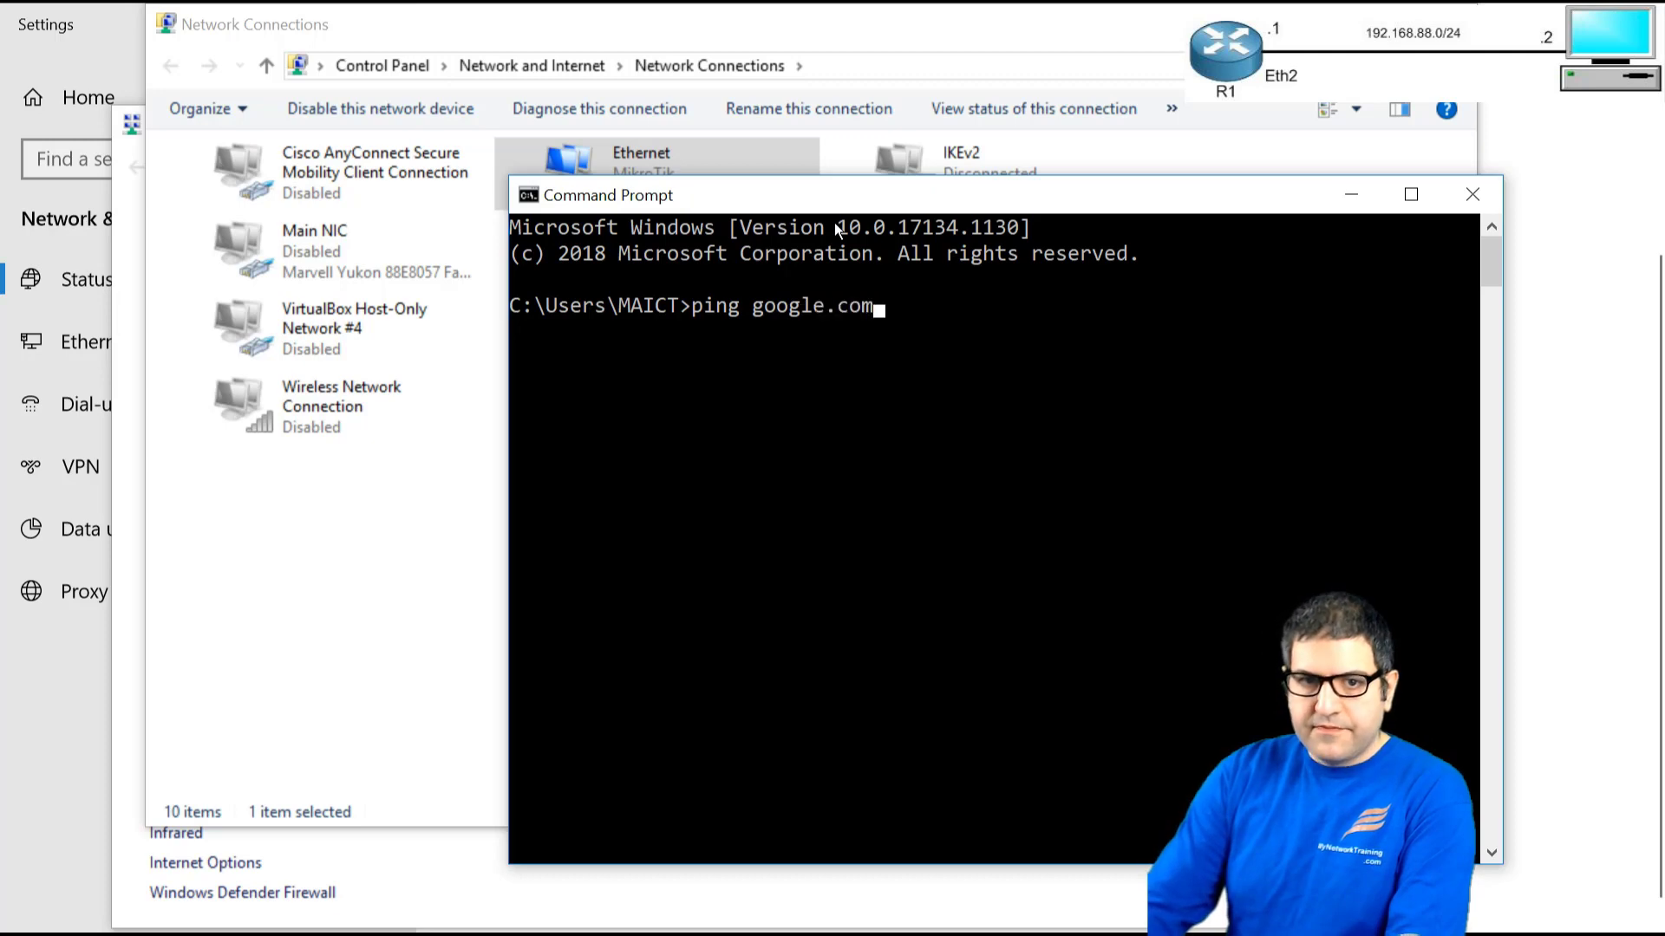
key("Return")
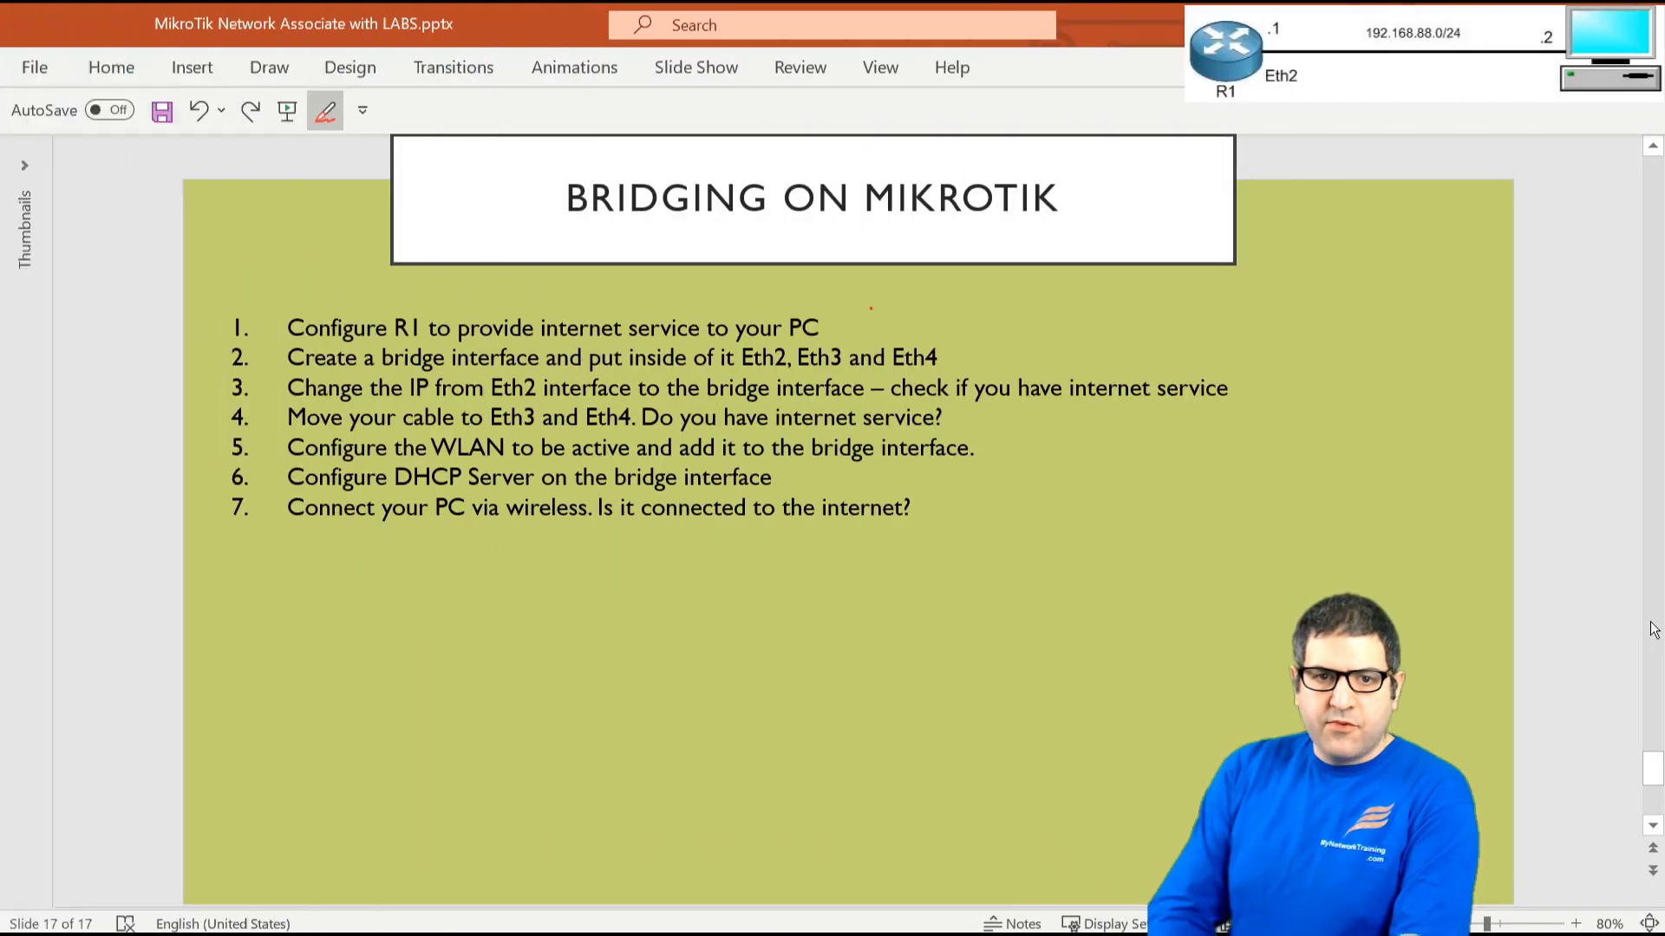
Draw a red check mark beside lab item 1 on the PowerPoint slide, and return to WinBox to close the firewall window.
left_click_drag(863, 319, 932, 307)
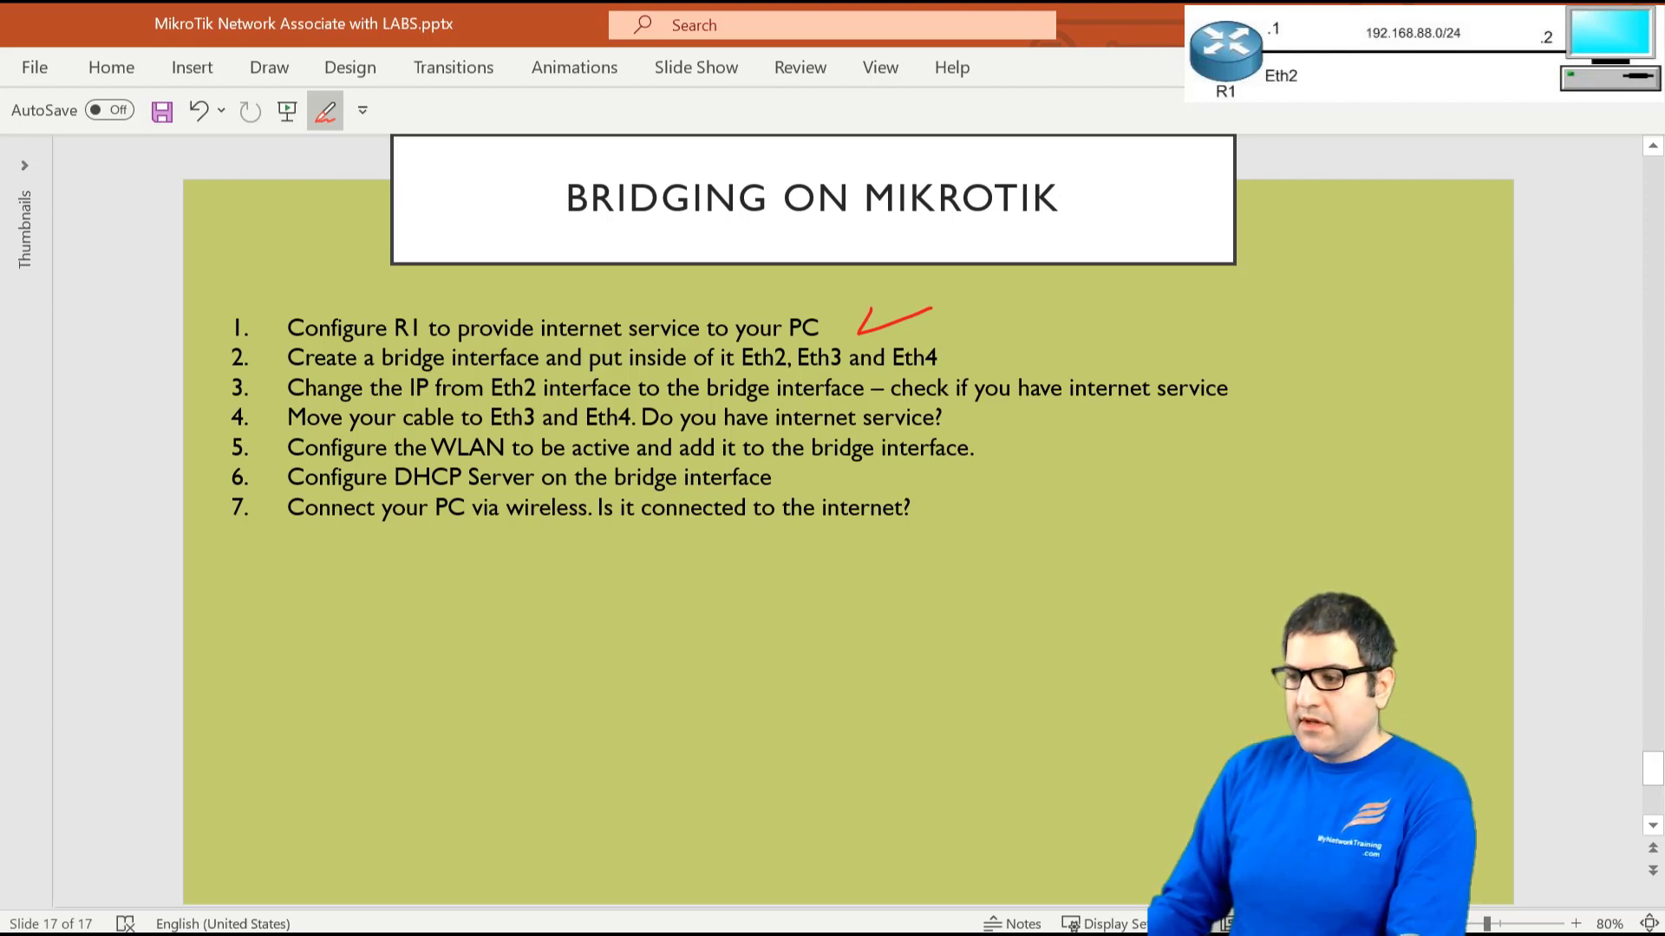
key("alt+Tab")
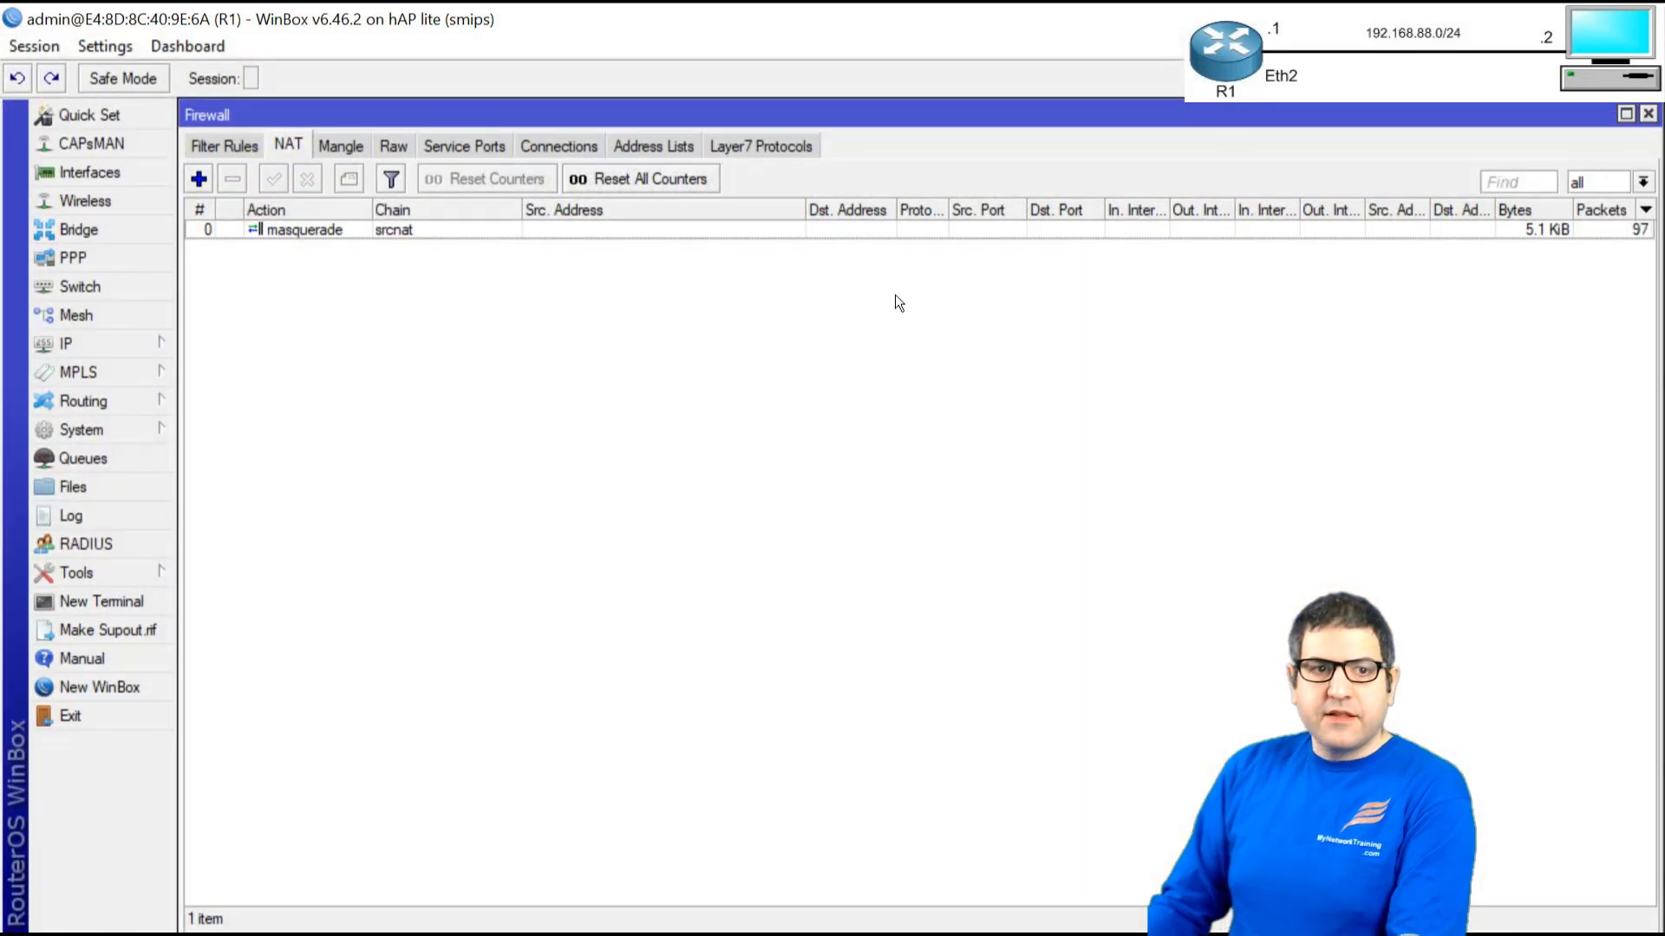
key("Escape")
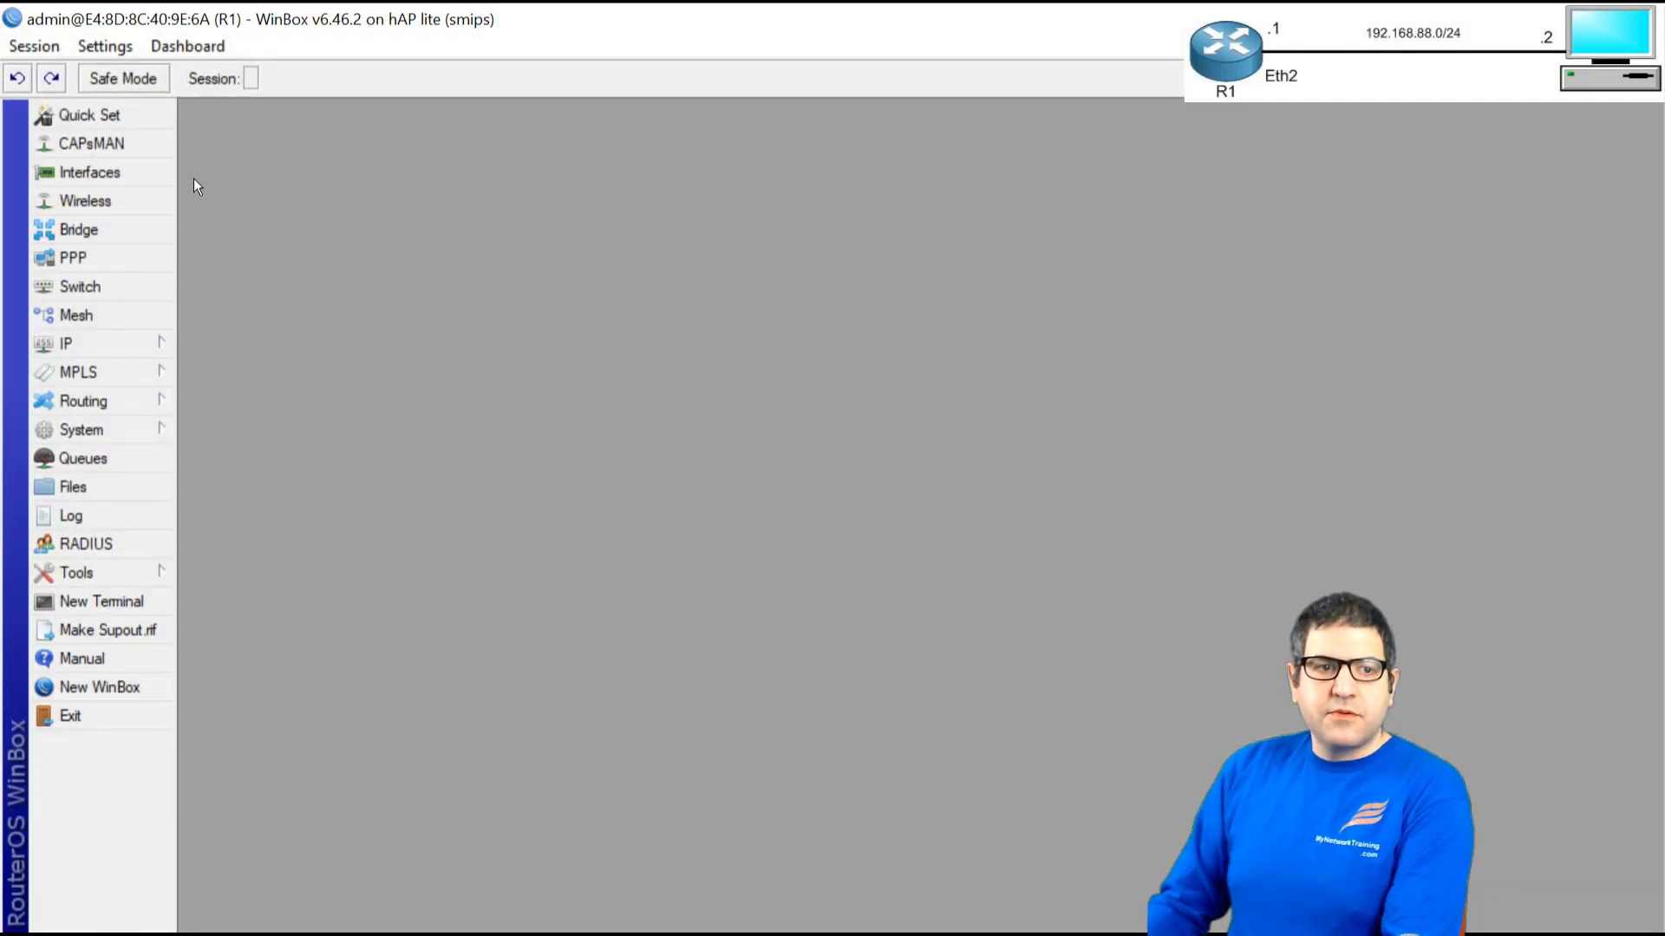
Create a new bridge interface named bridge1 with the default settings.
left_click(69, 226)
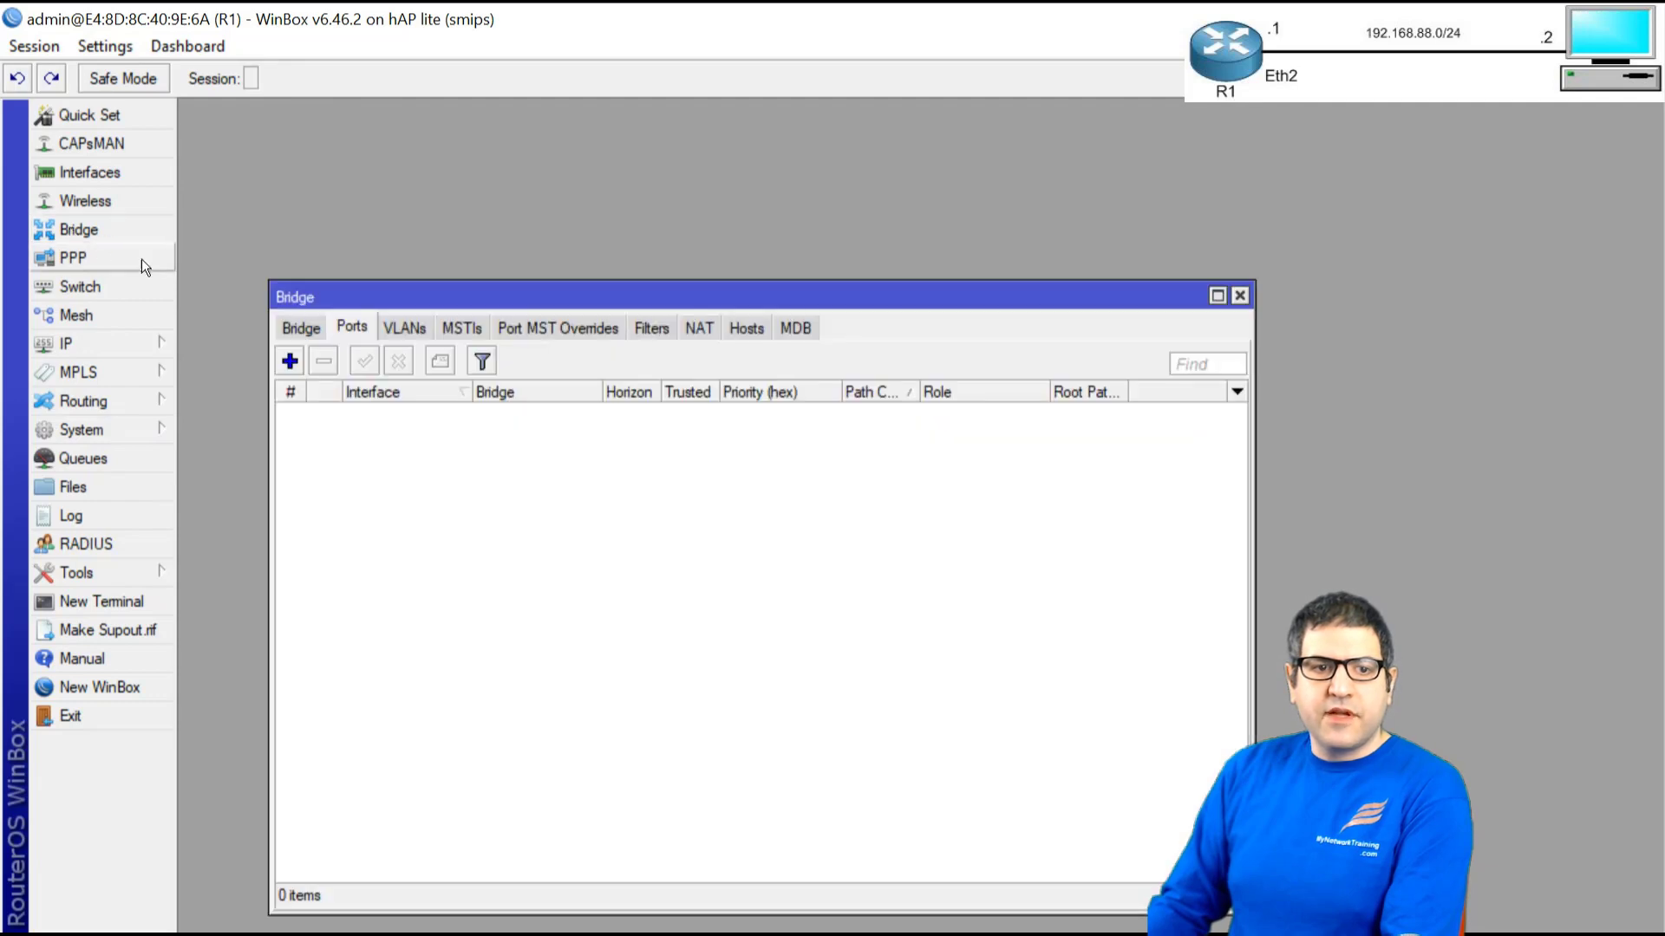
left_click_drag(368, 296, 324, 180)
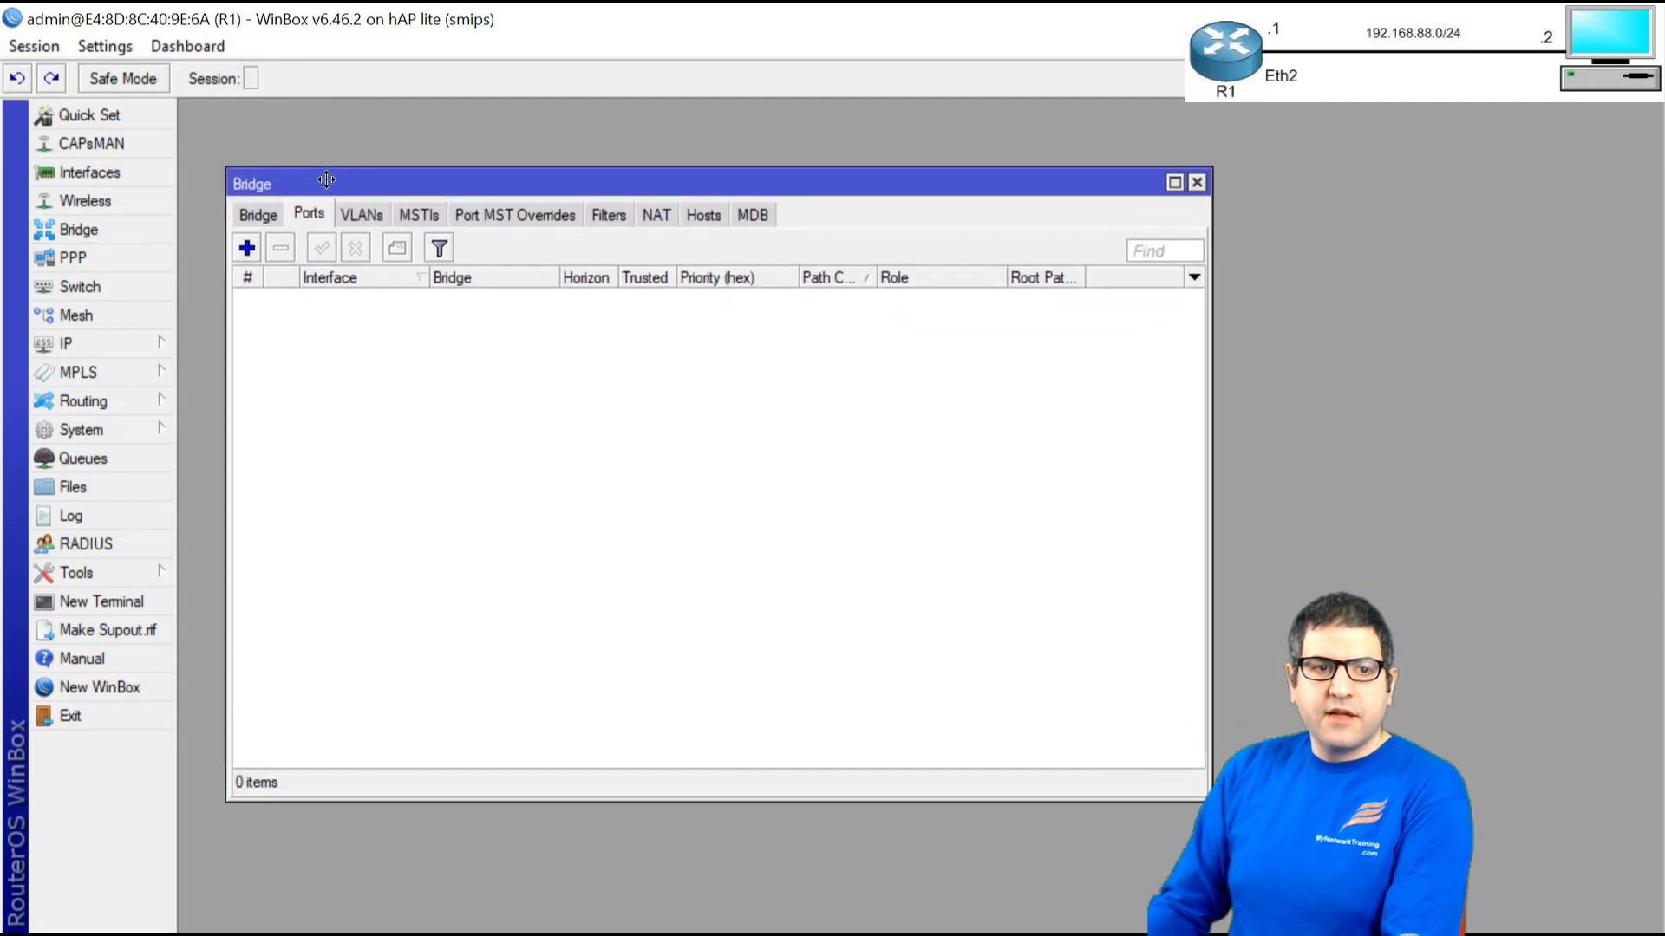
left_click(260, 214)
left_click(243, 239)
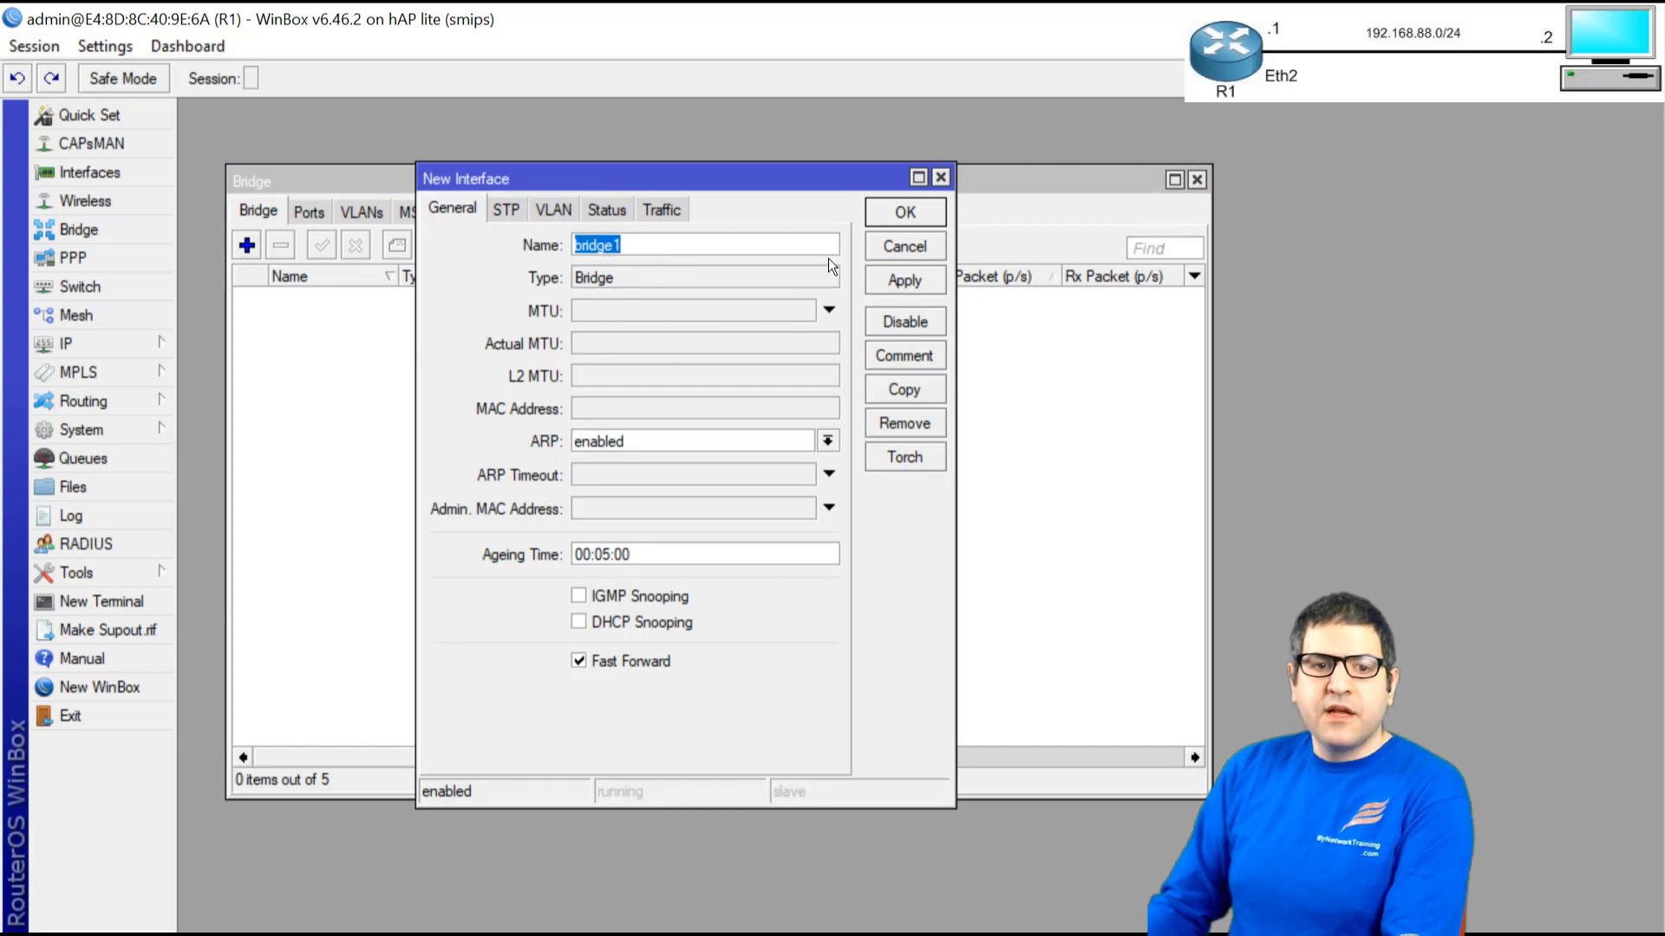
left_click(910, 208)
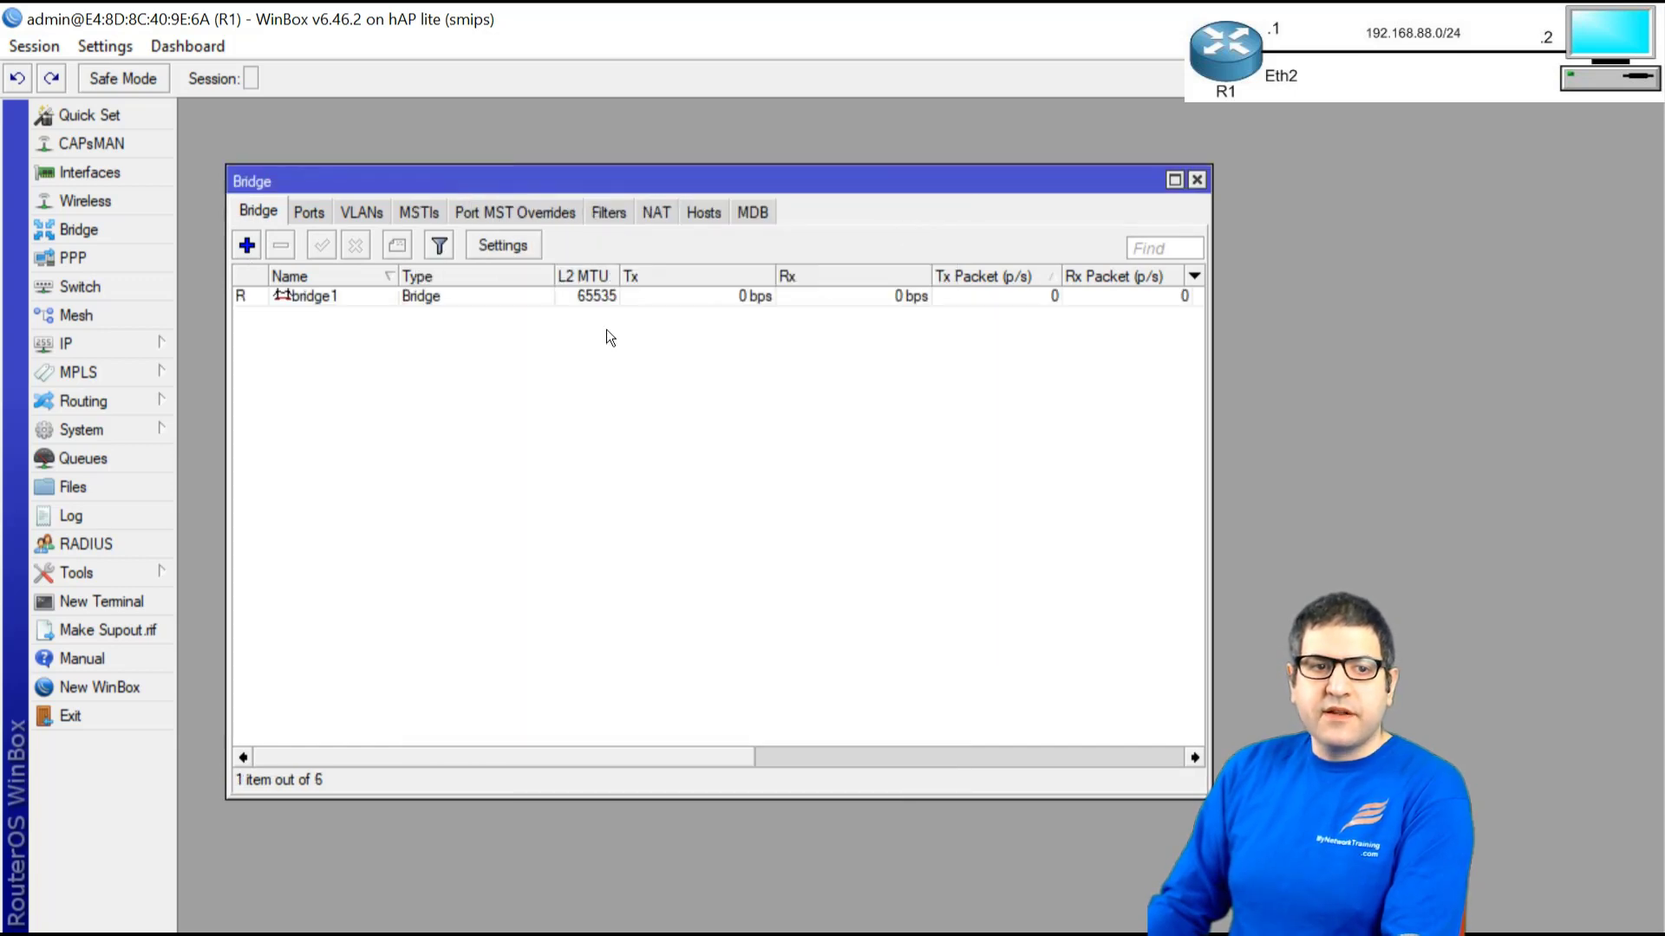
Examine the router's interface list, going through bridge1 and ether1 to ether4, before adding ports to the bridge.
left_click(305, 212)
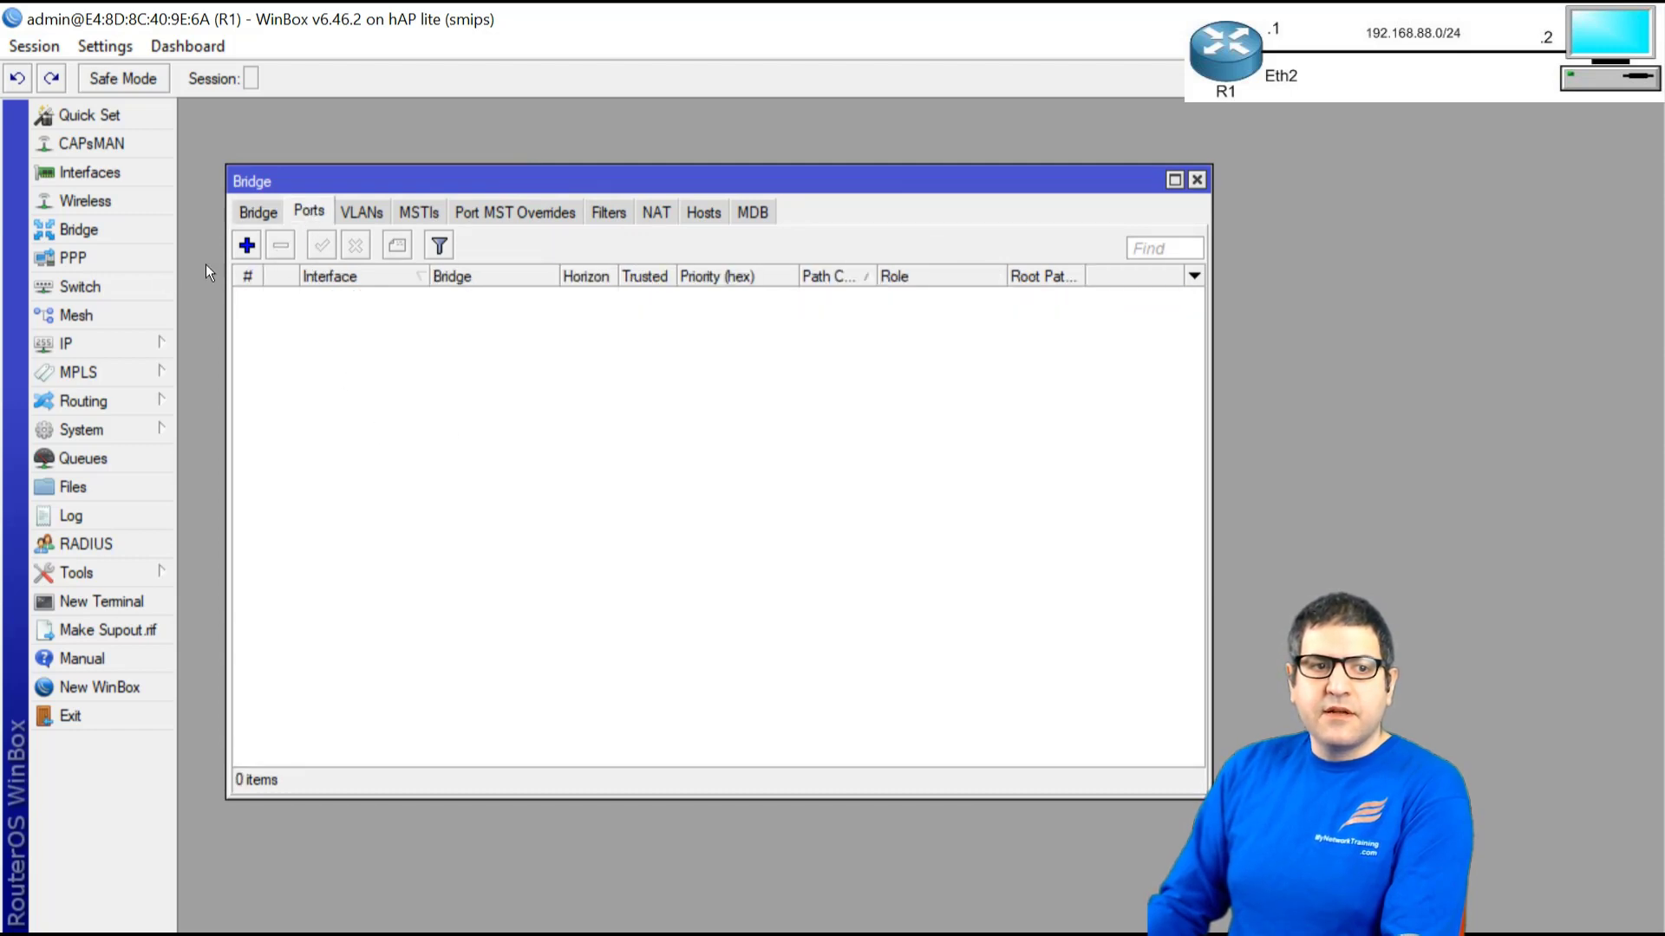
left_click(118, 176)
left_click(253, 233)
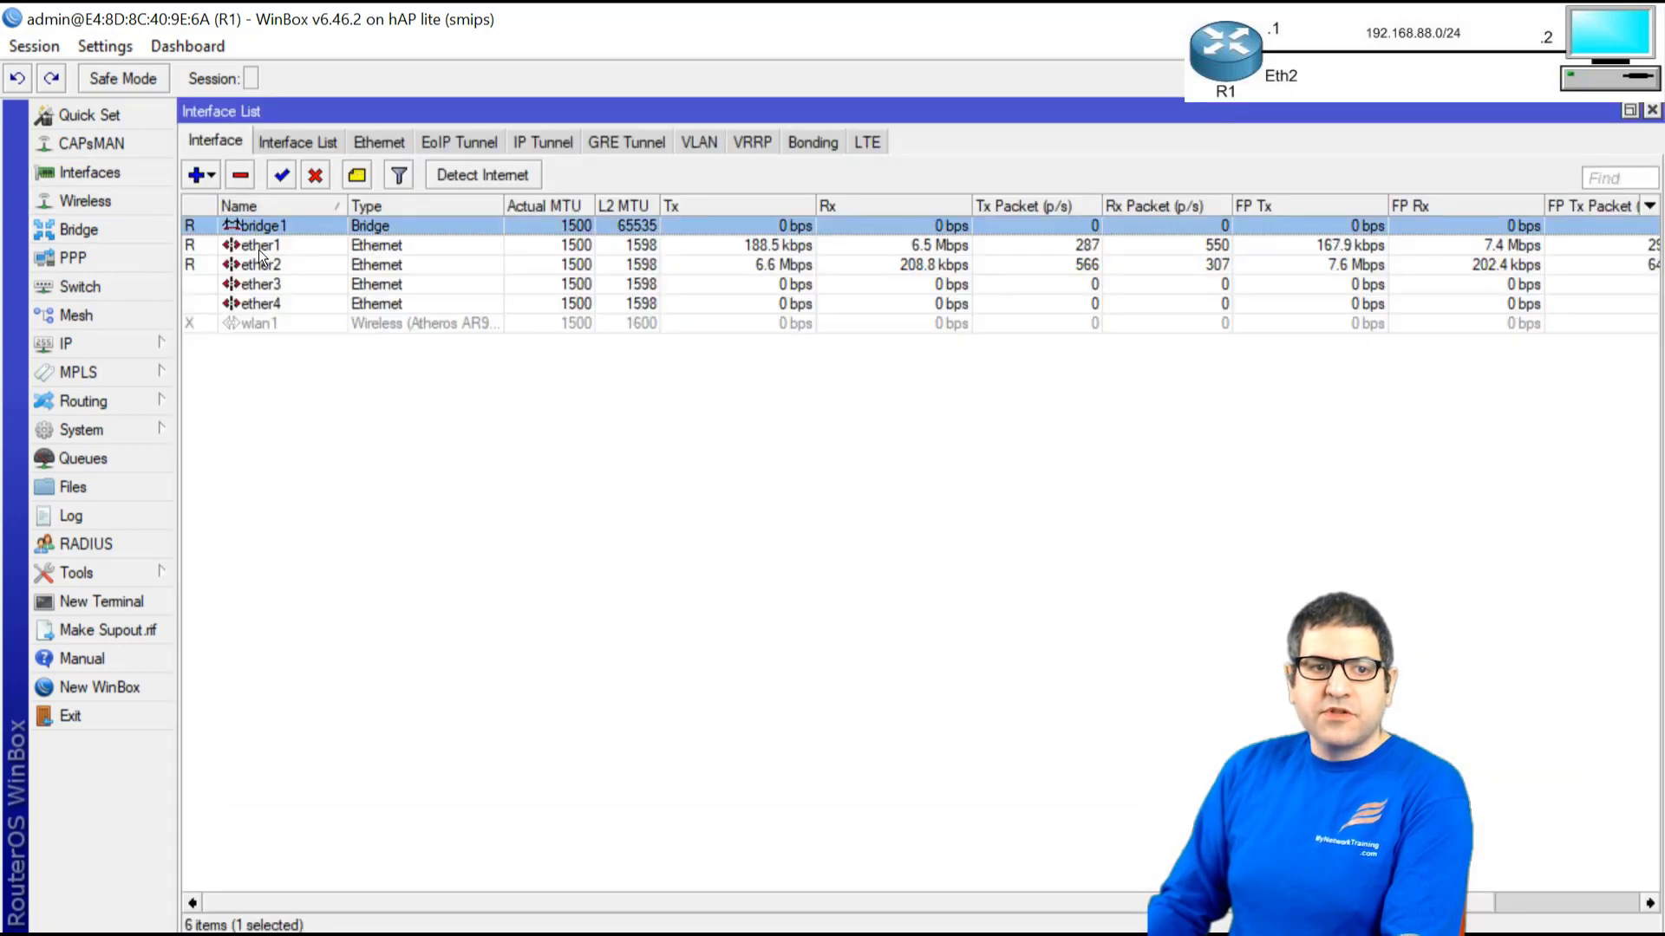
left_click(260, 246)
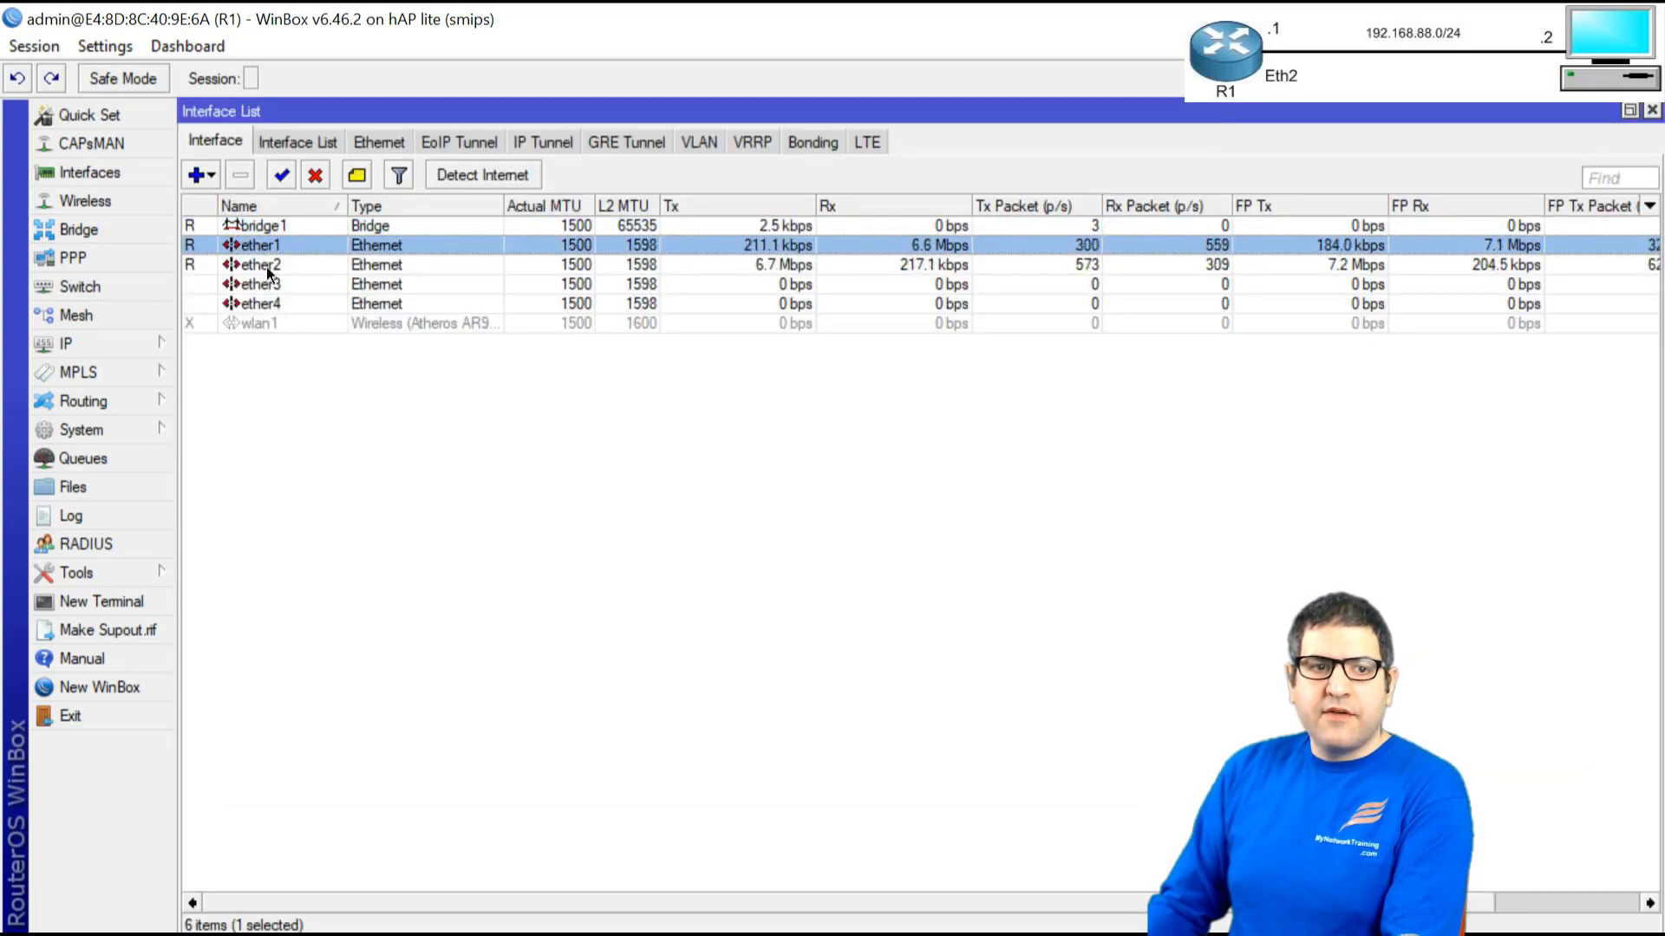
left_click(267, 265)
left_click(271, 283)
left_click(271, 302)
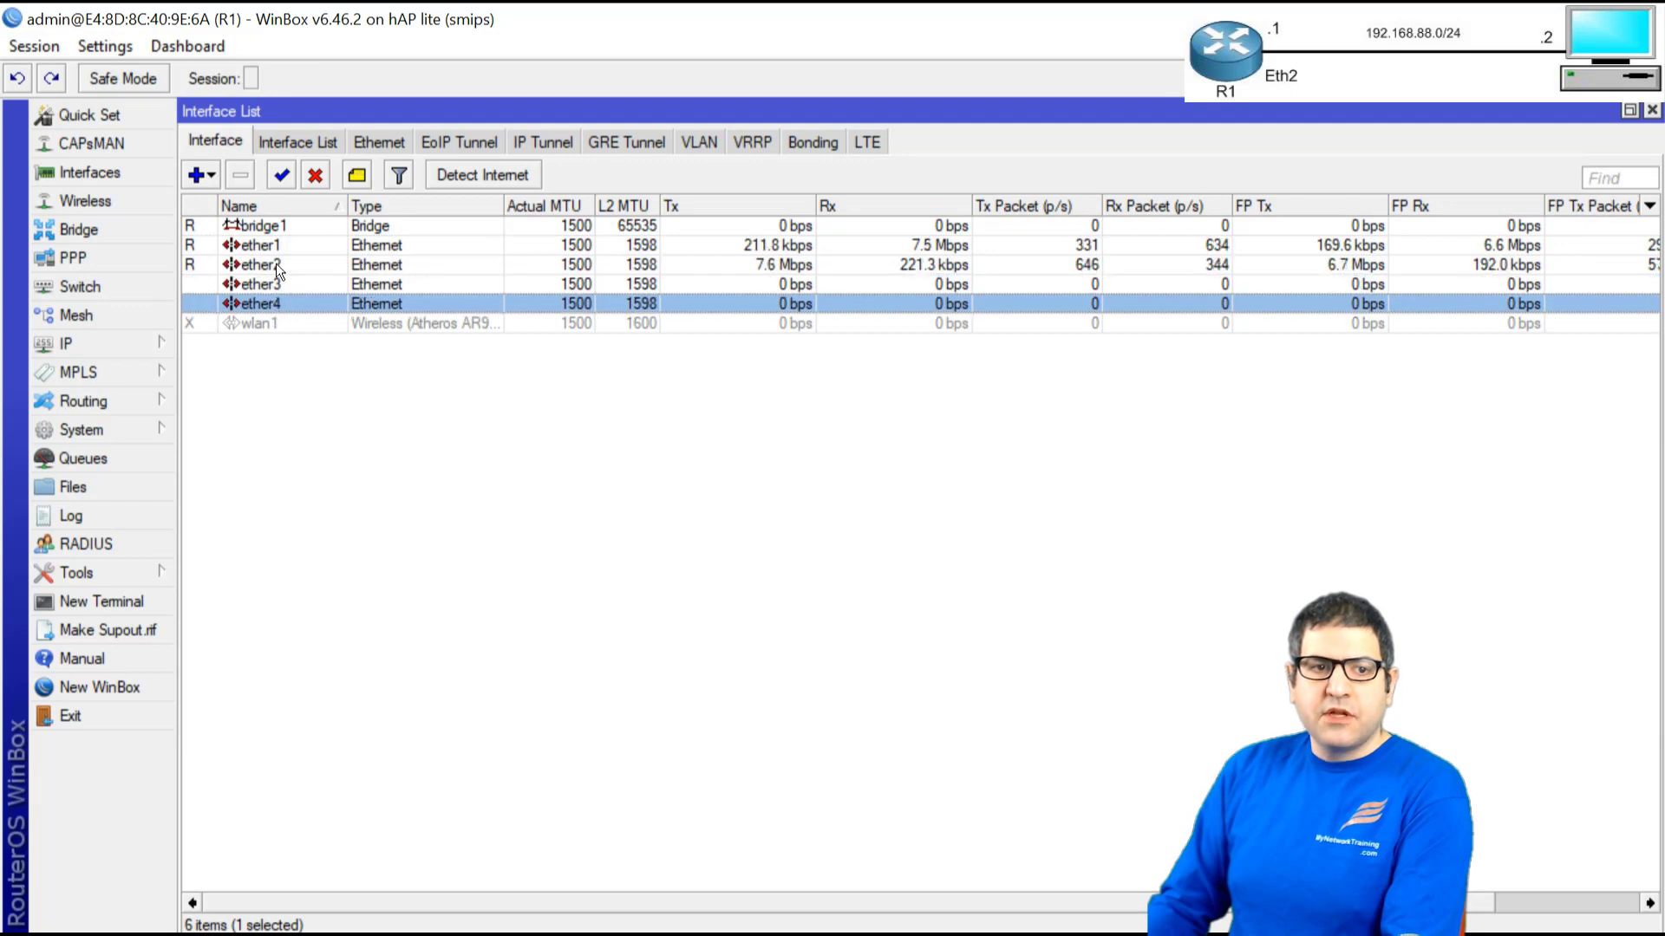
left_click(1652, 110)
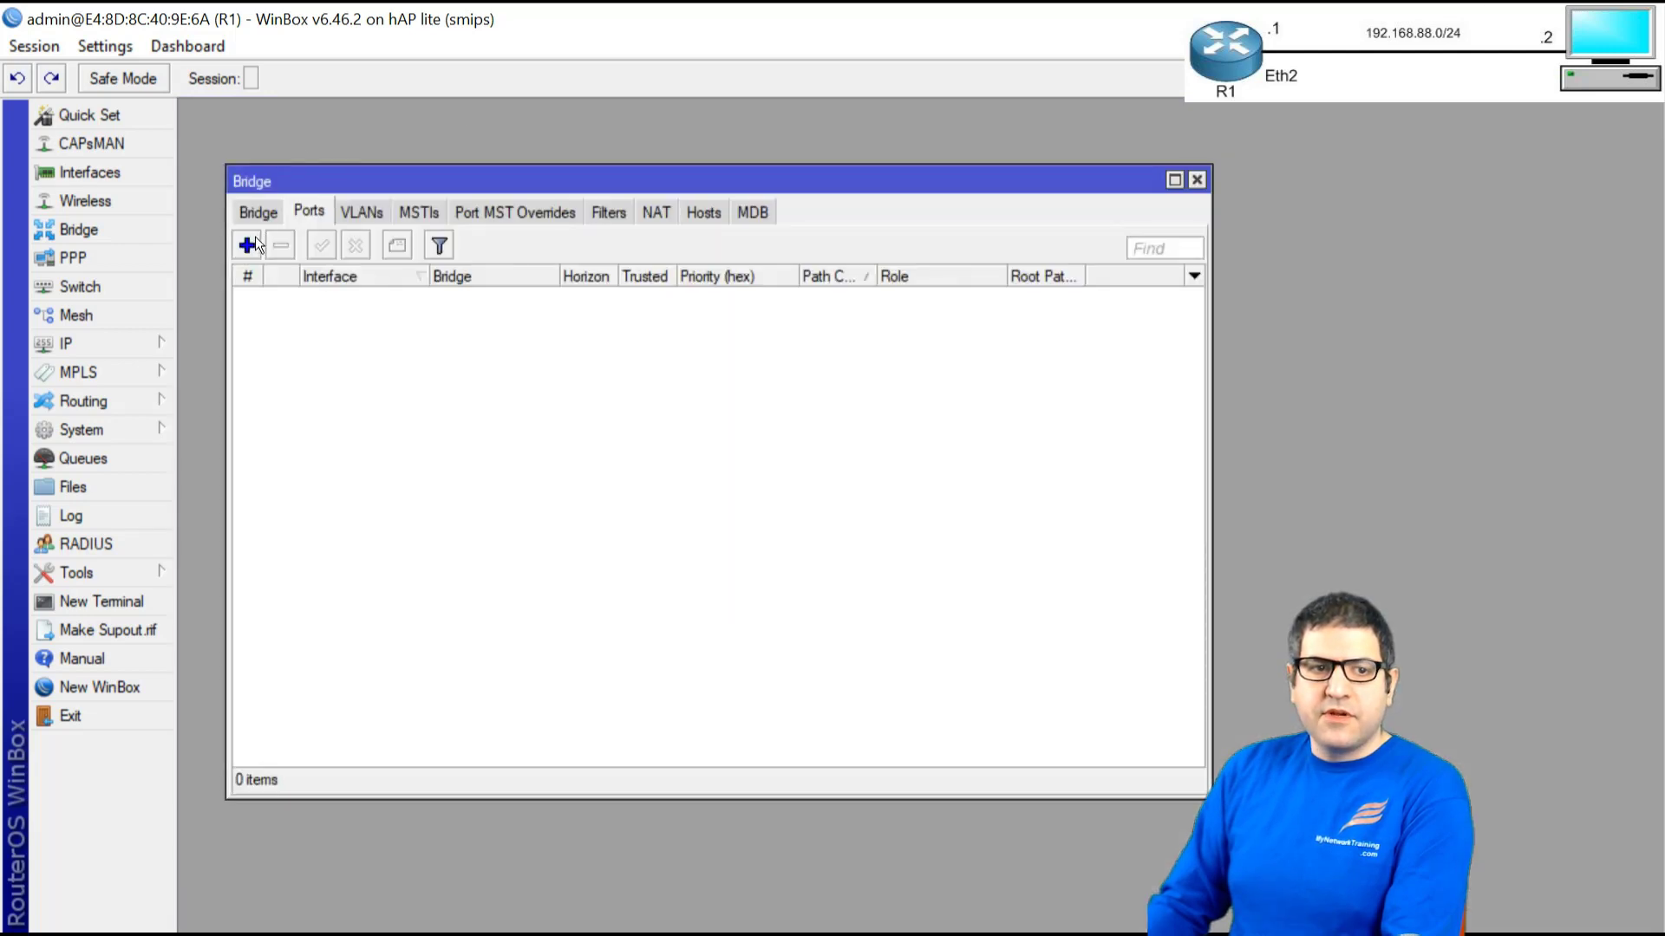
Add ether2, ether3 and ether4 as ports of bridge1, keeping the other port settings at their defaults.
left_click(255, 240)
left_click(517, 354)
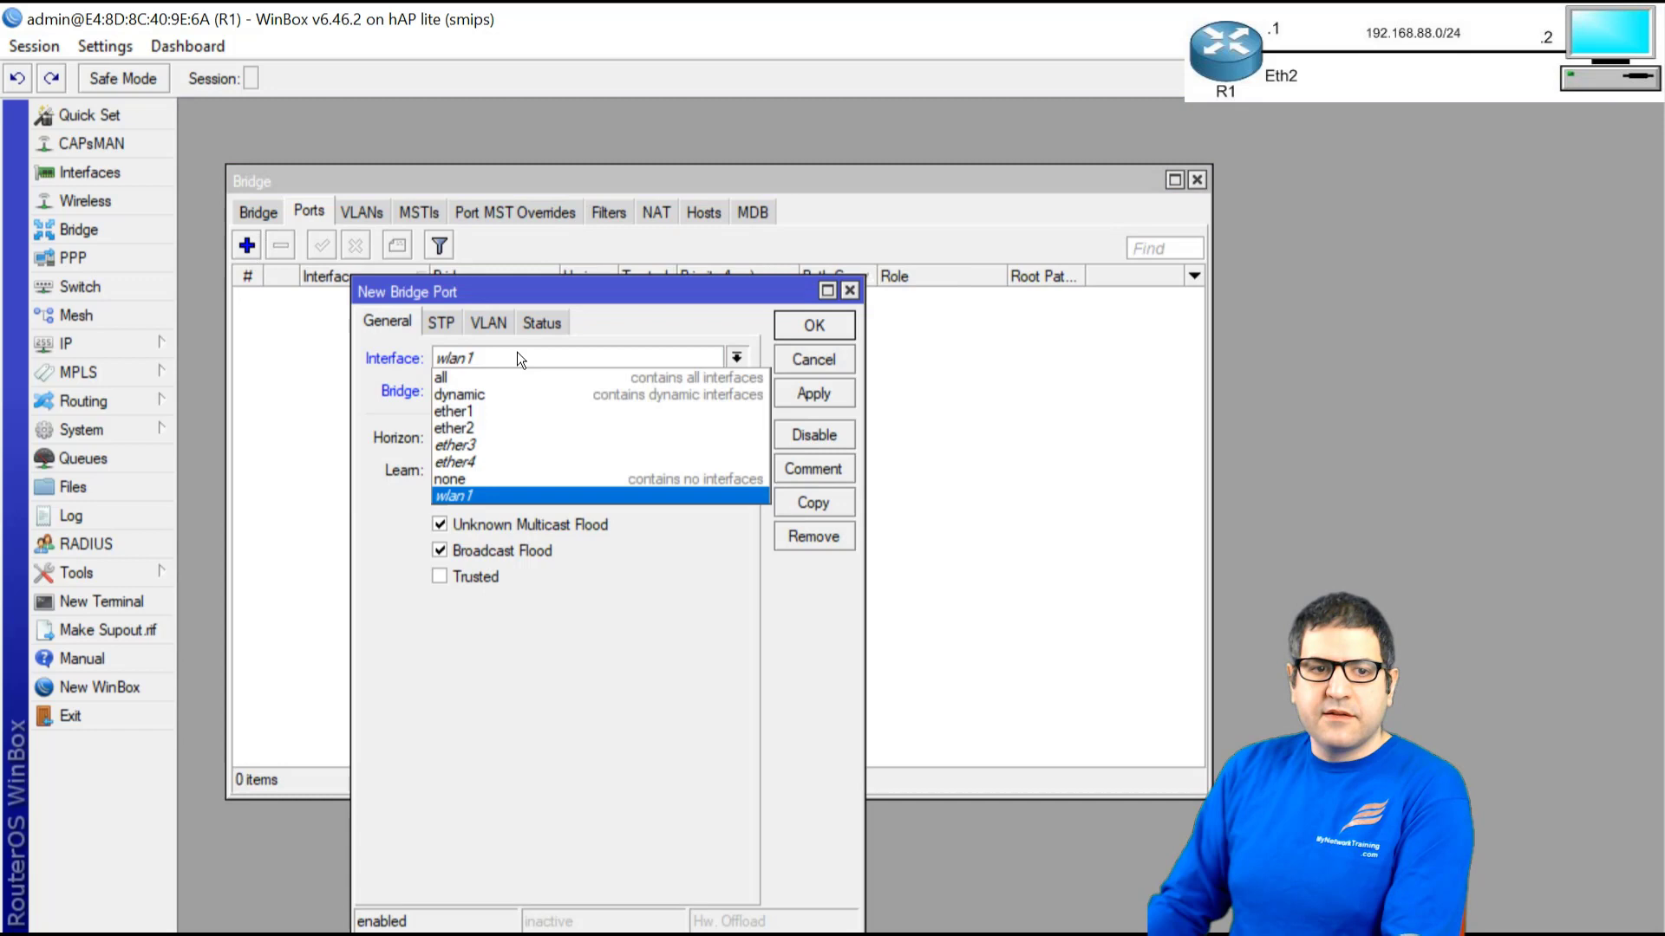
left_click(520, 427)
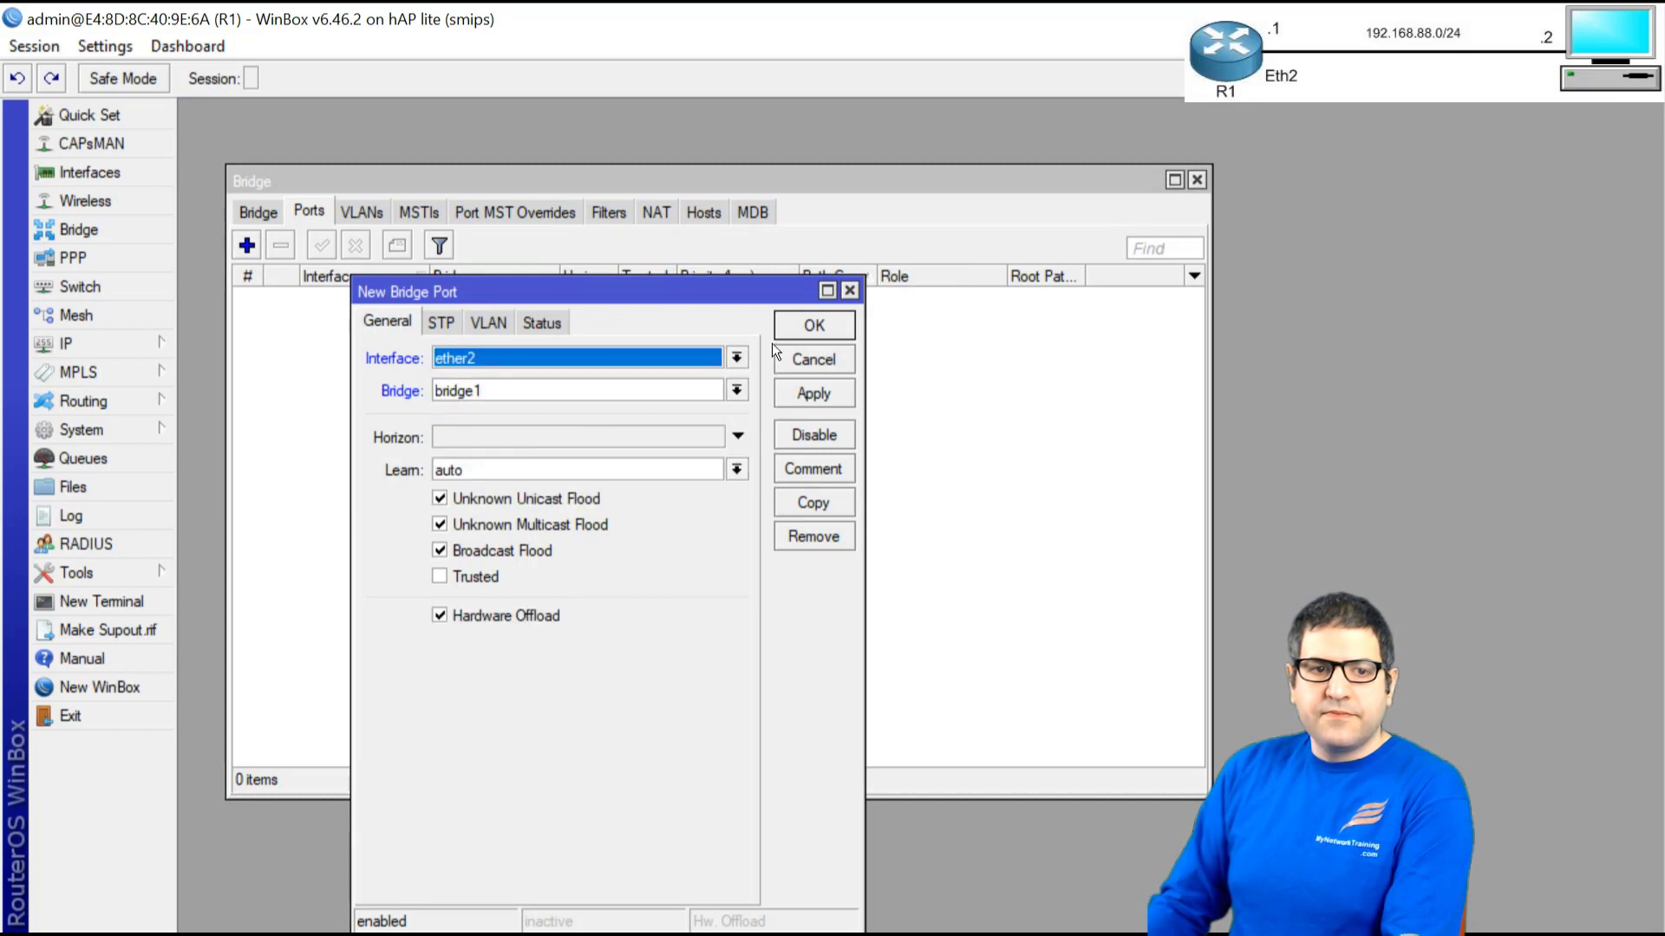
left_click(815, 327)
left_click(253, 246)
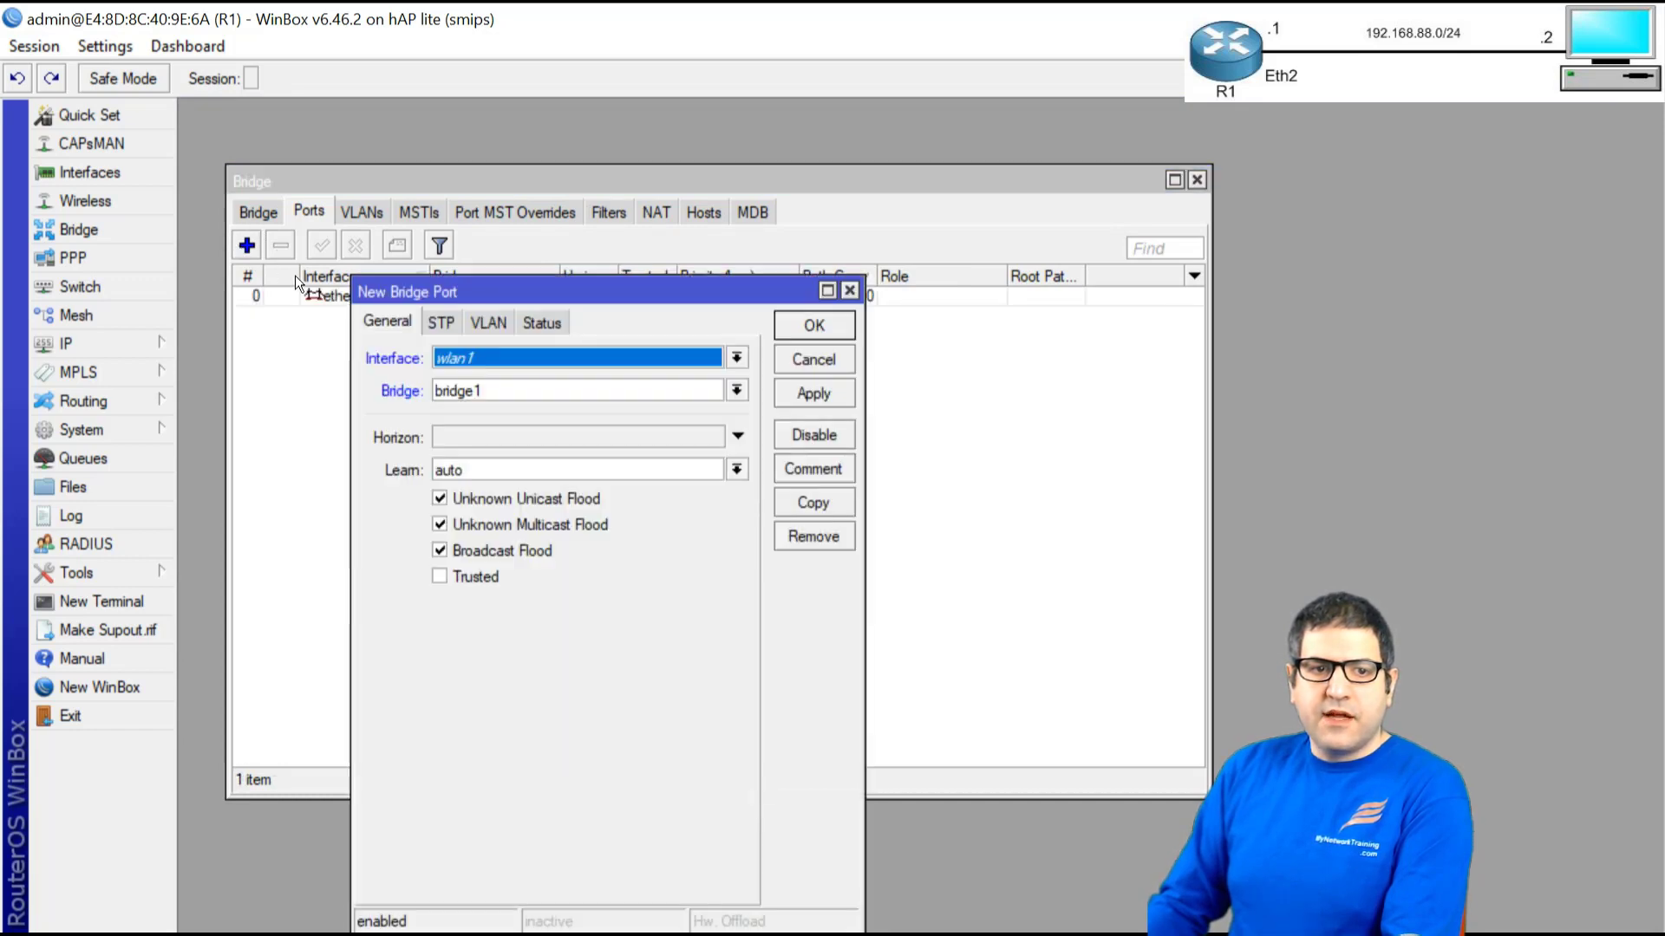
left_click(492, 352)
left_click(496, 445)
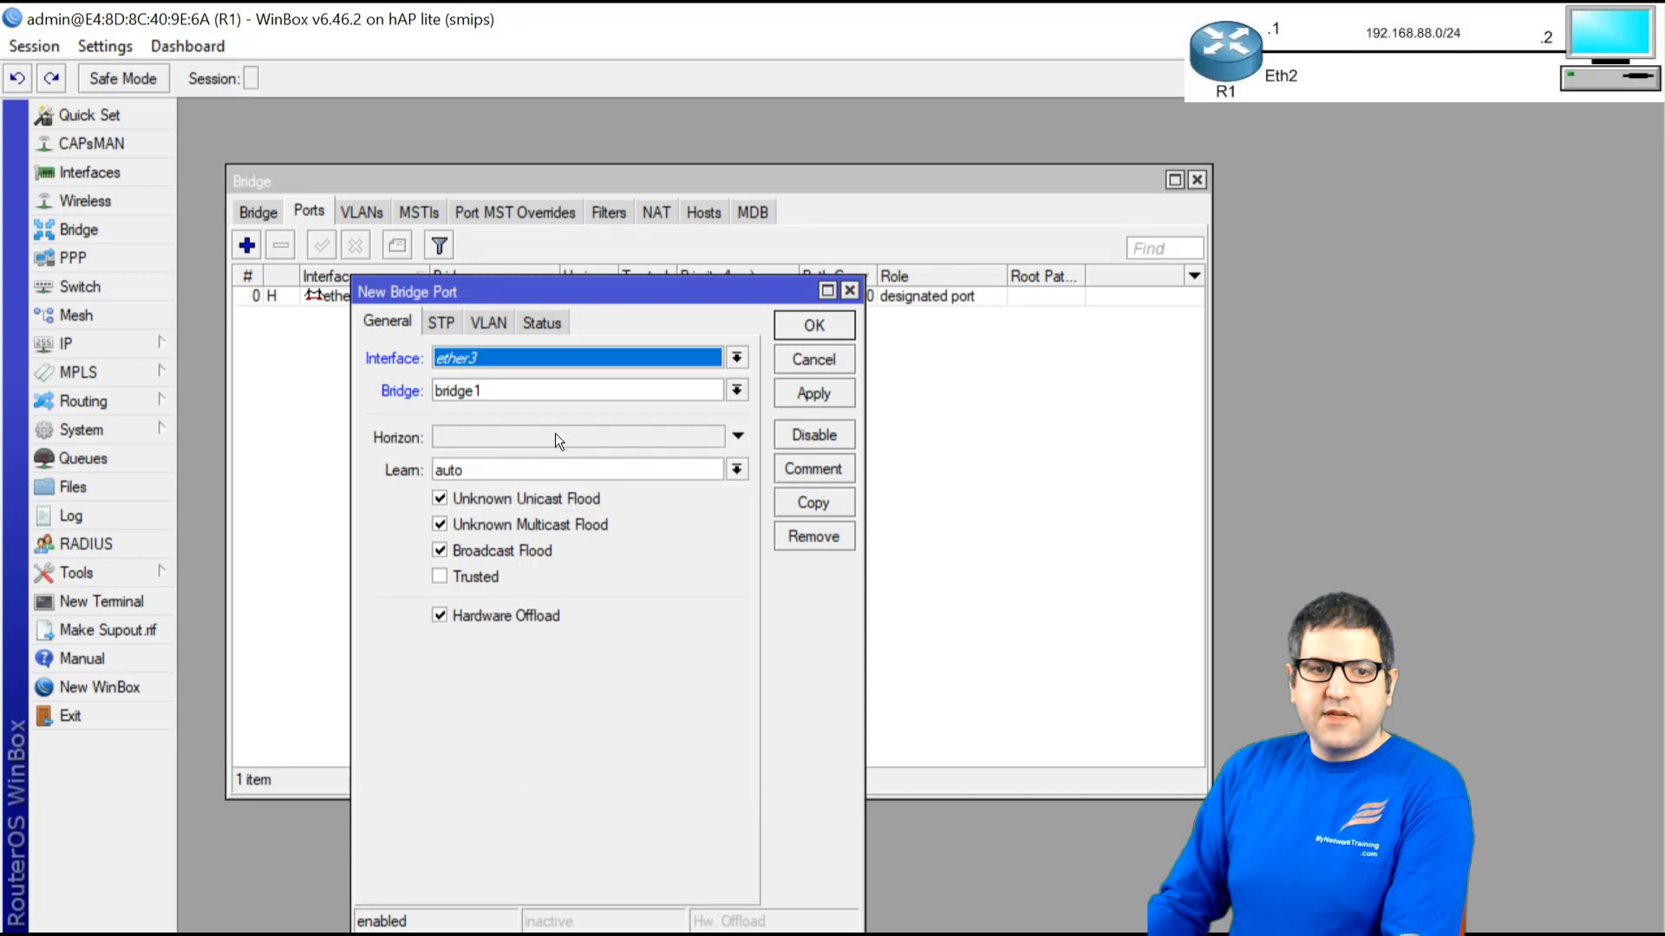
left_click(814, 326)
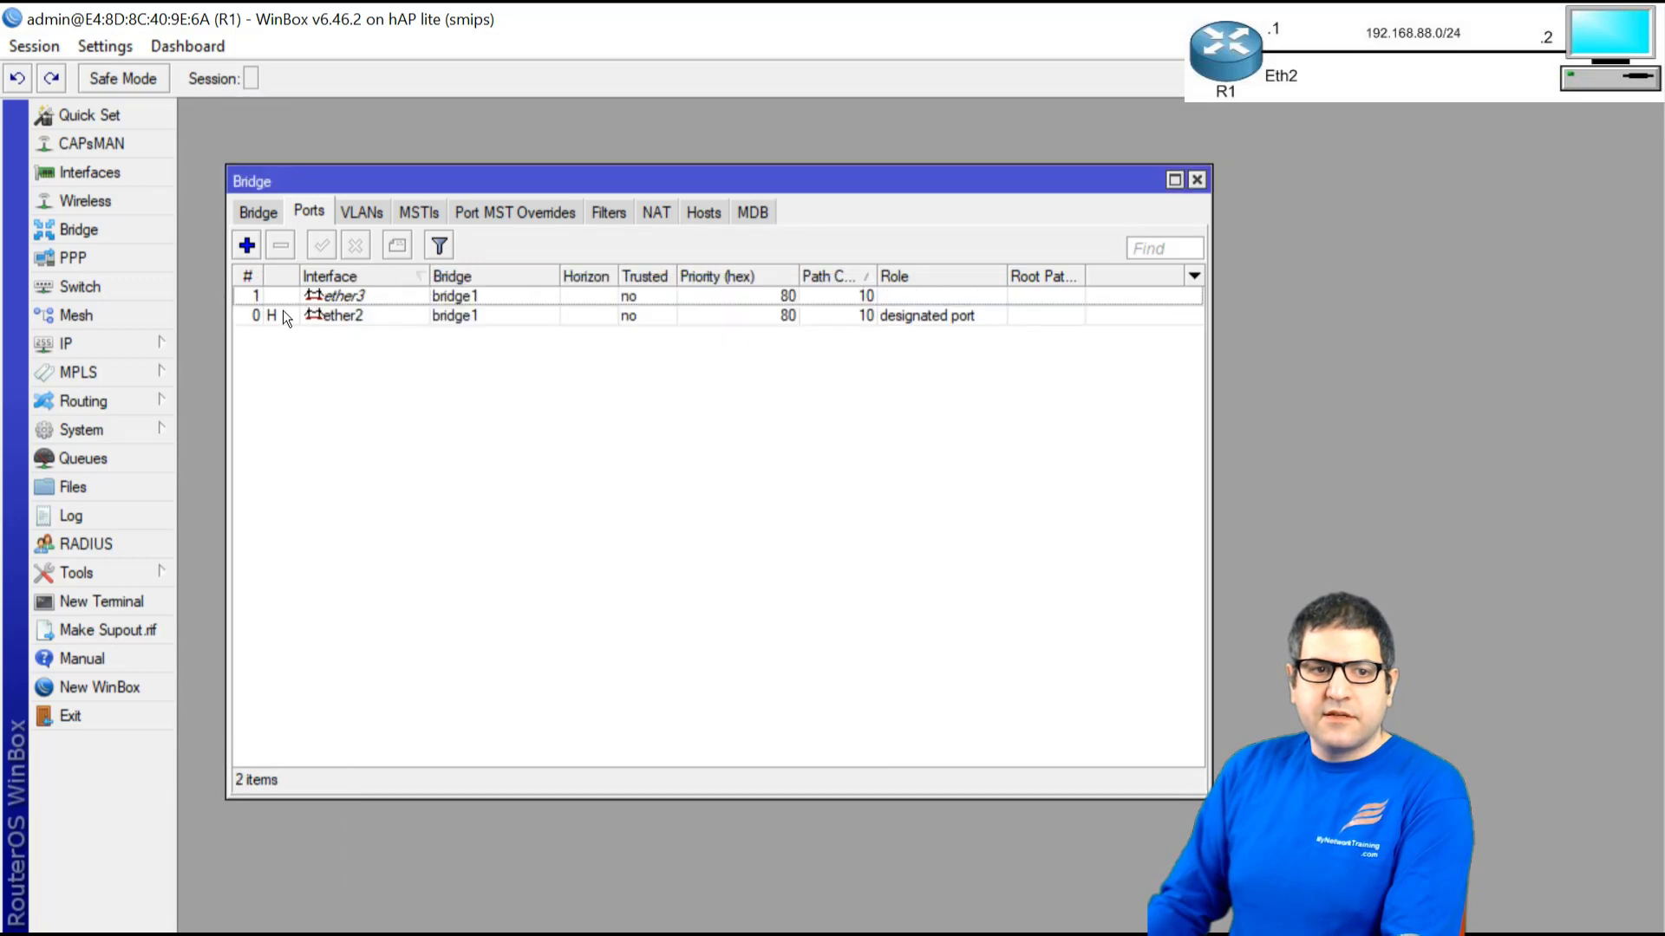
left_click(246, 247)
left_click(542, 355)
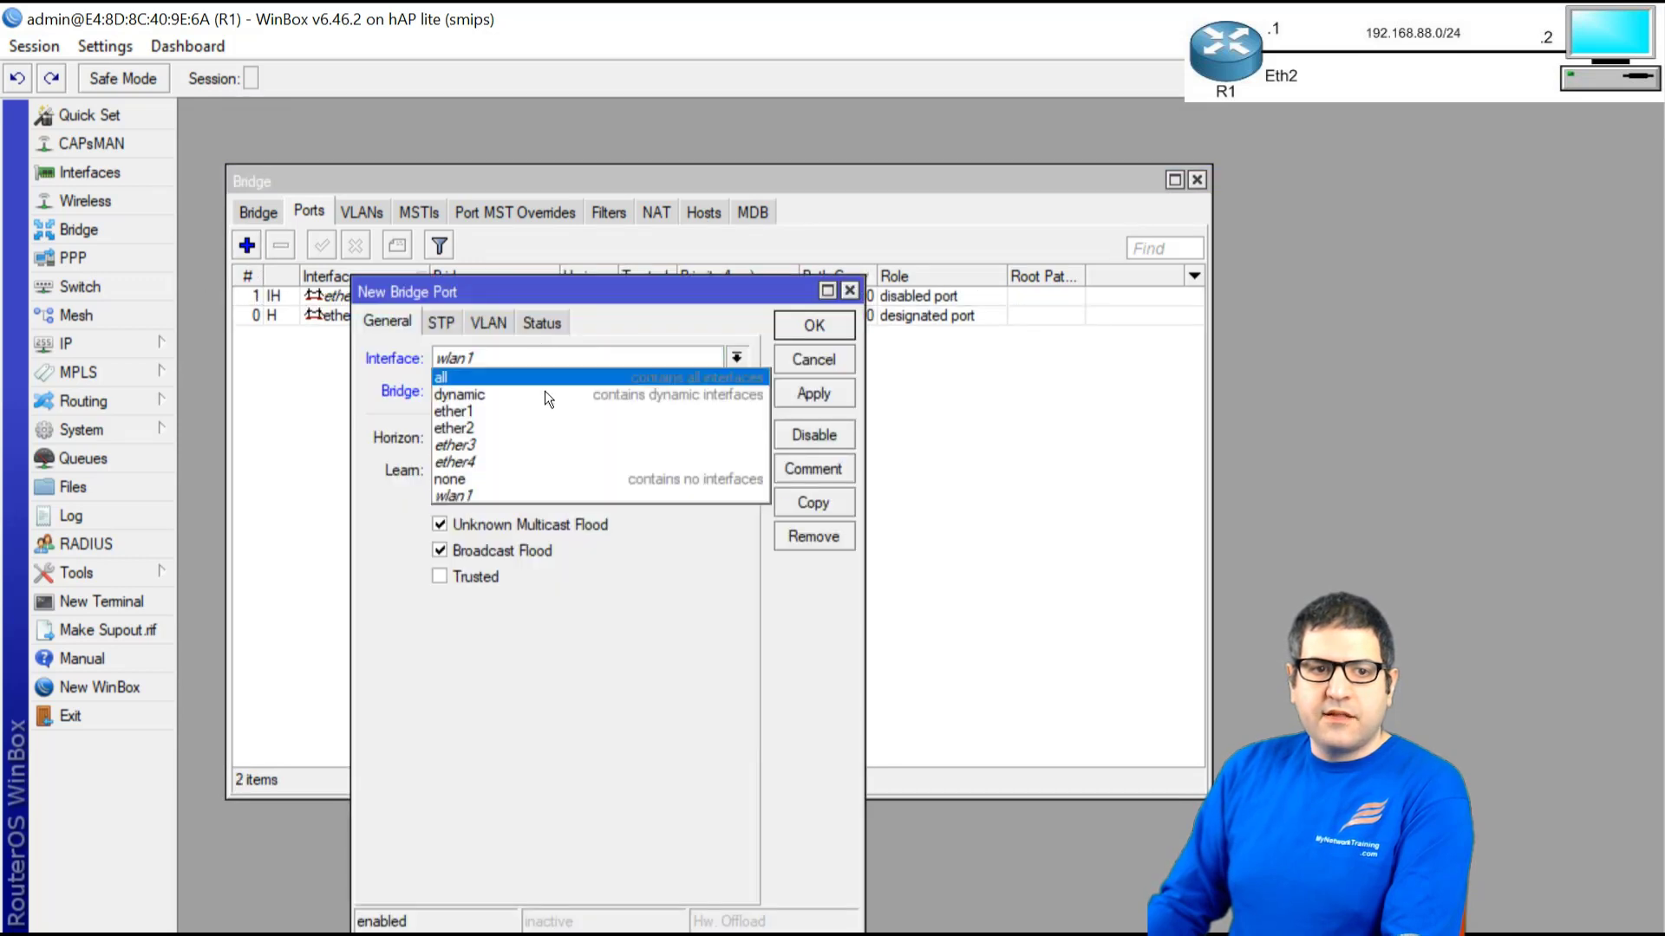
left_click(506, 460)
left_click(814, 326)
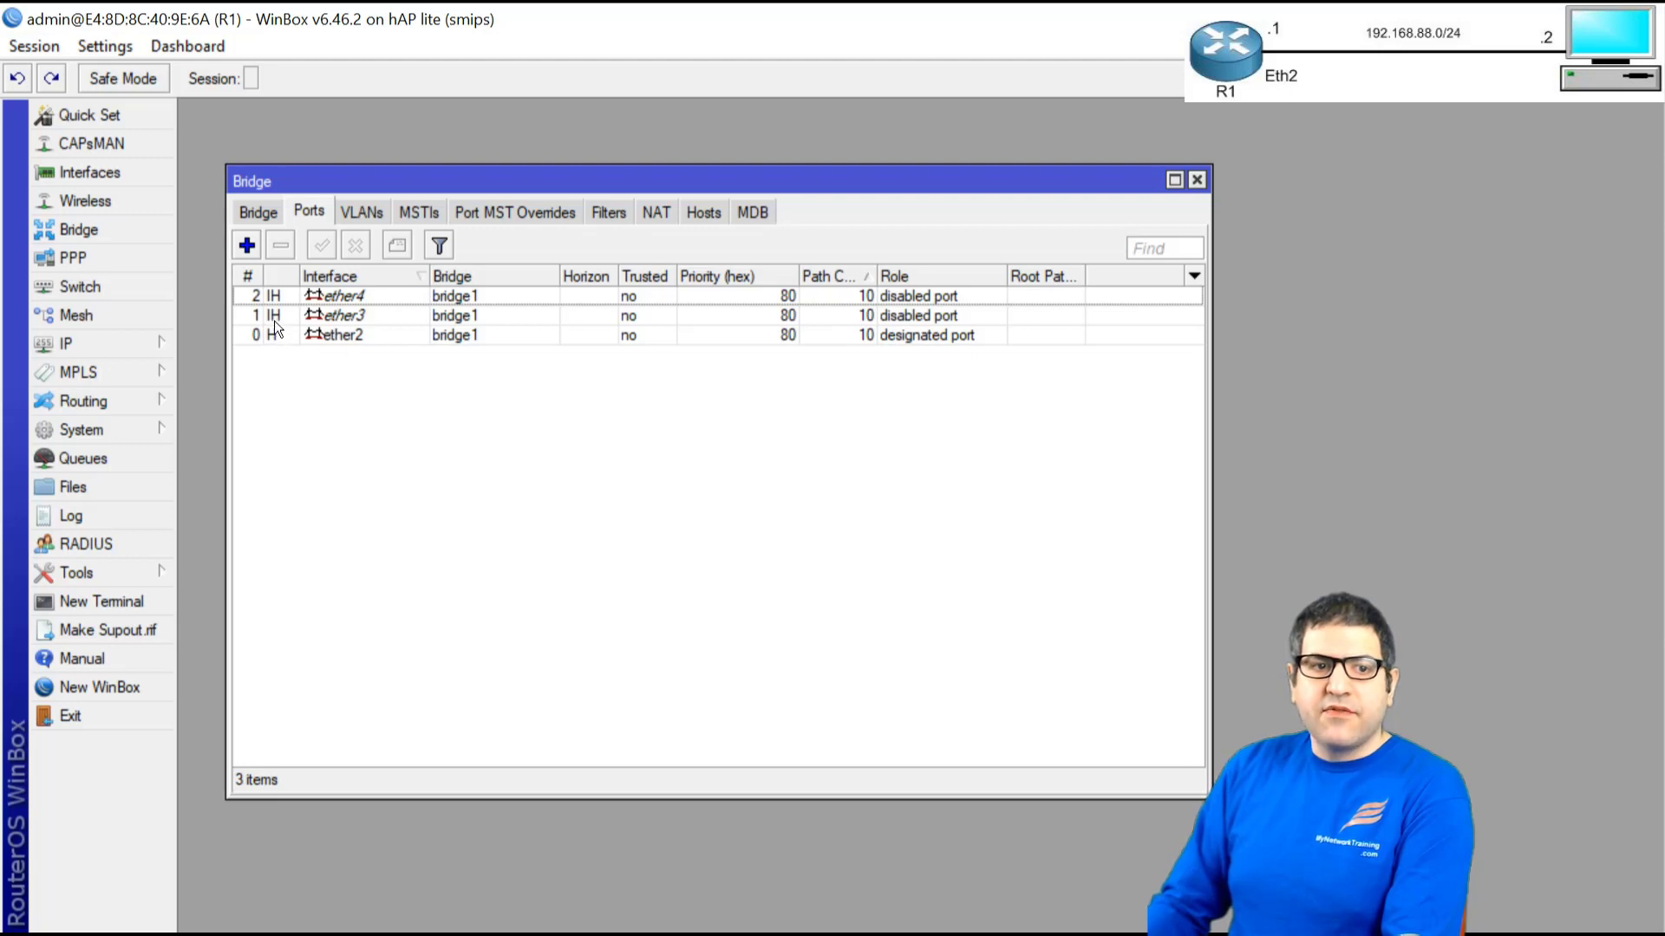
Inspect the ether2 bridge port, and draw a red check mark beside lab item 2 on the PowerPoint slide.
left_click(330, 337)
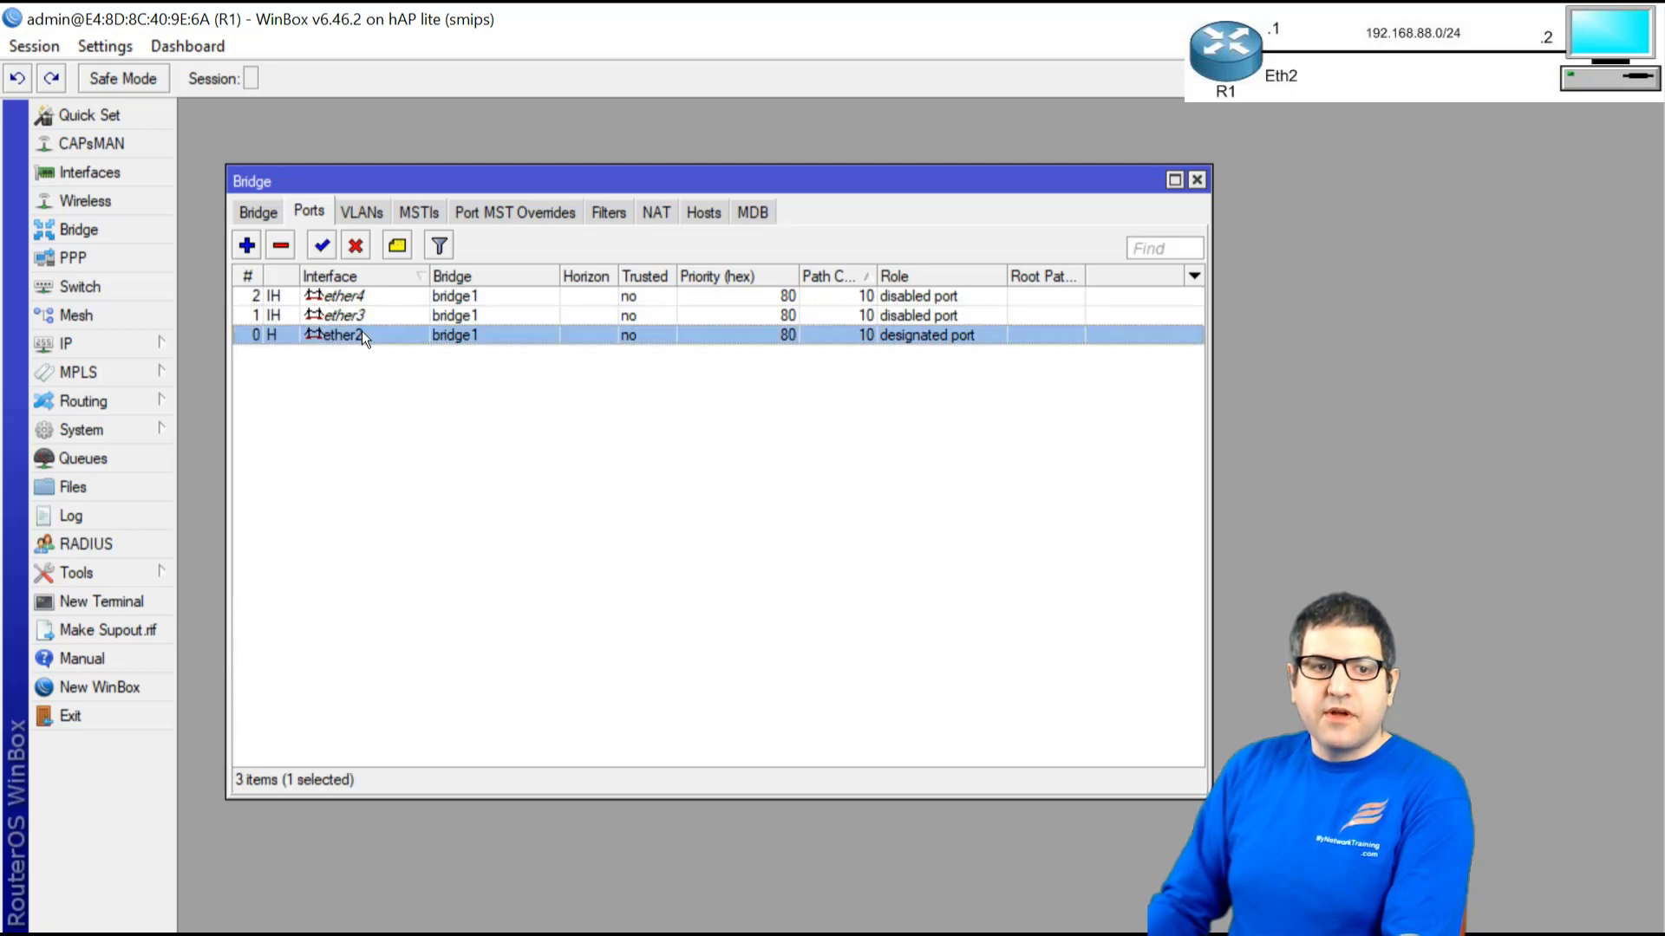
double_click(347, 334)
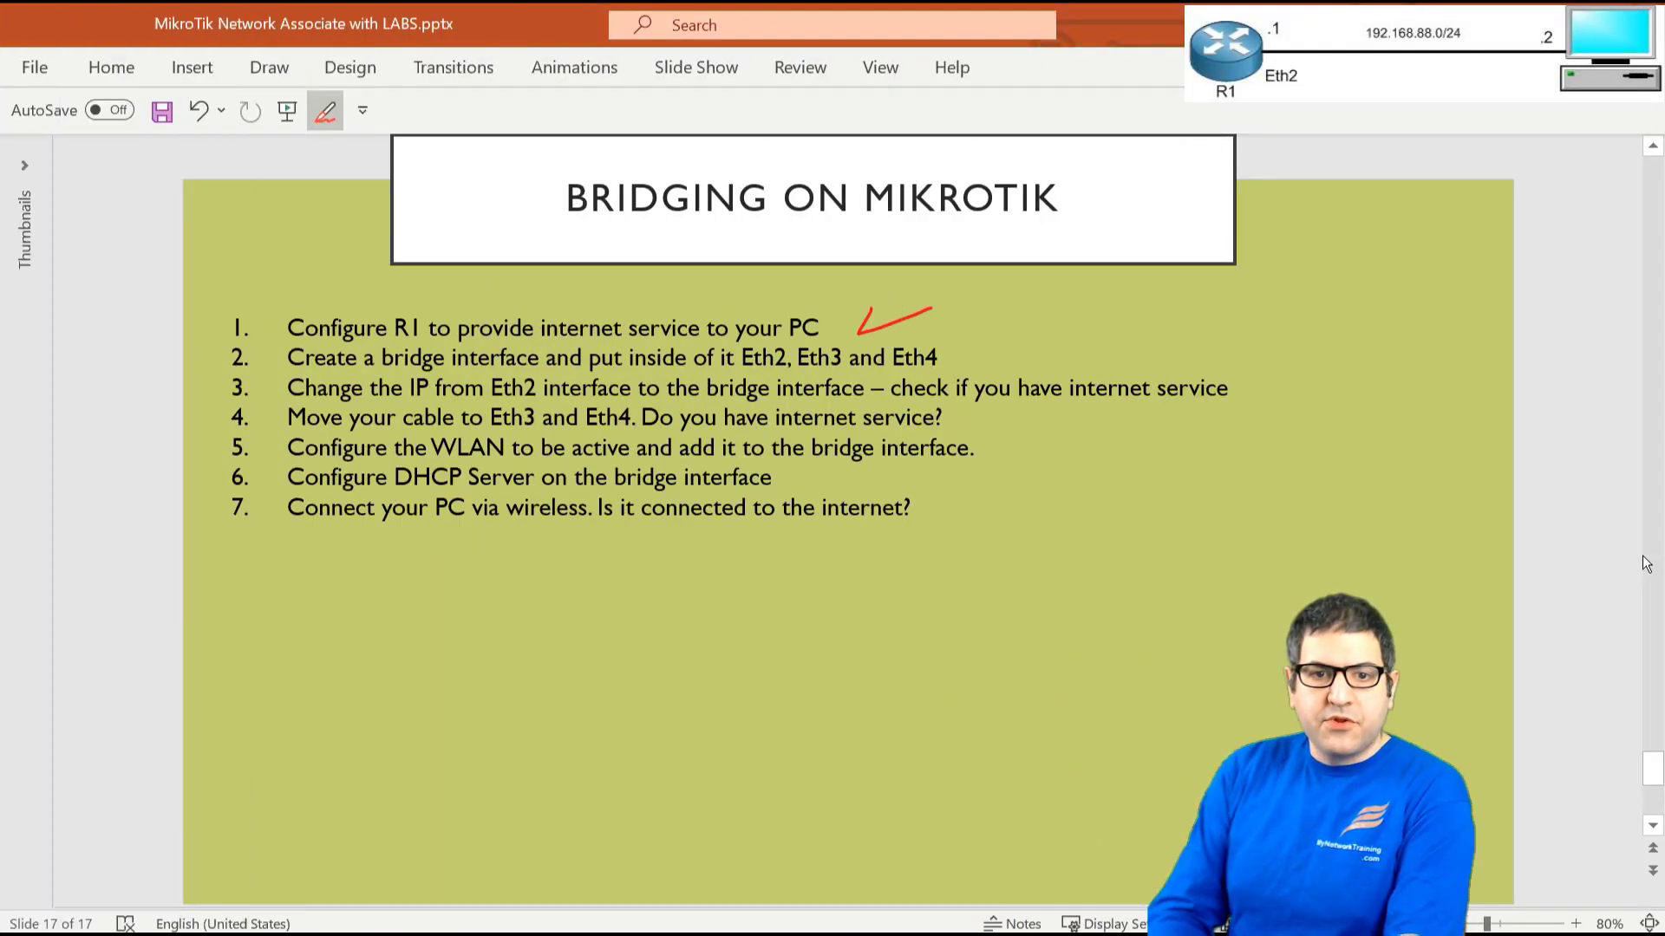
left_click_drag(972, 334, 1044, 324)
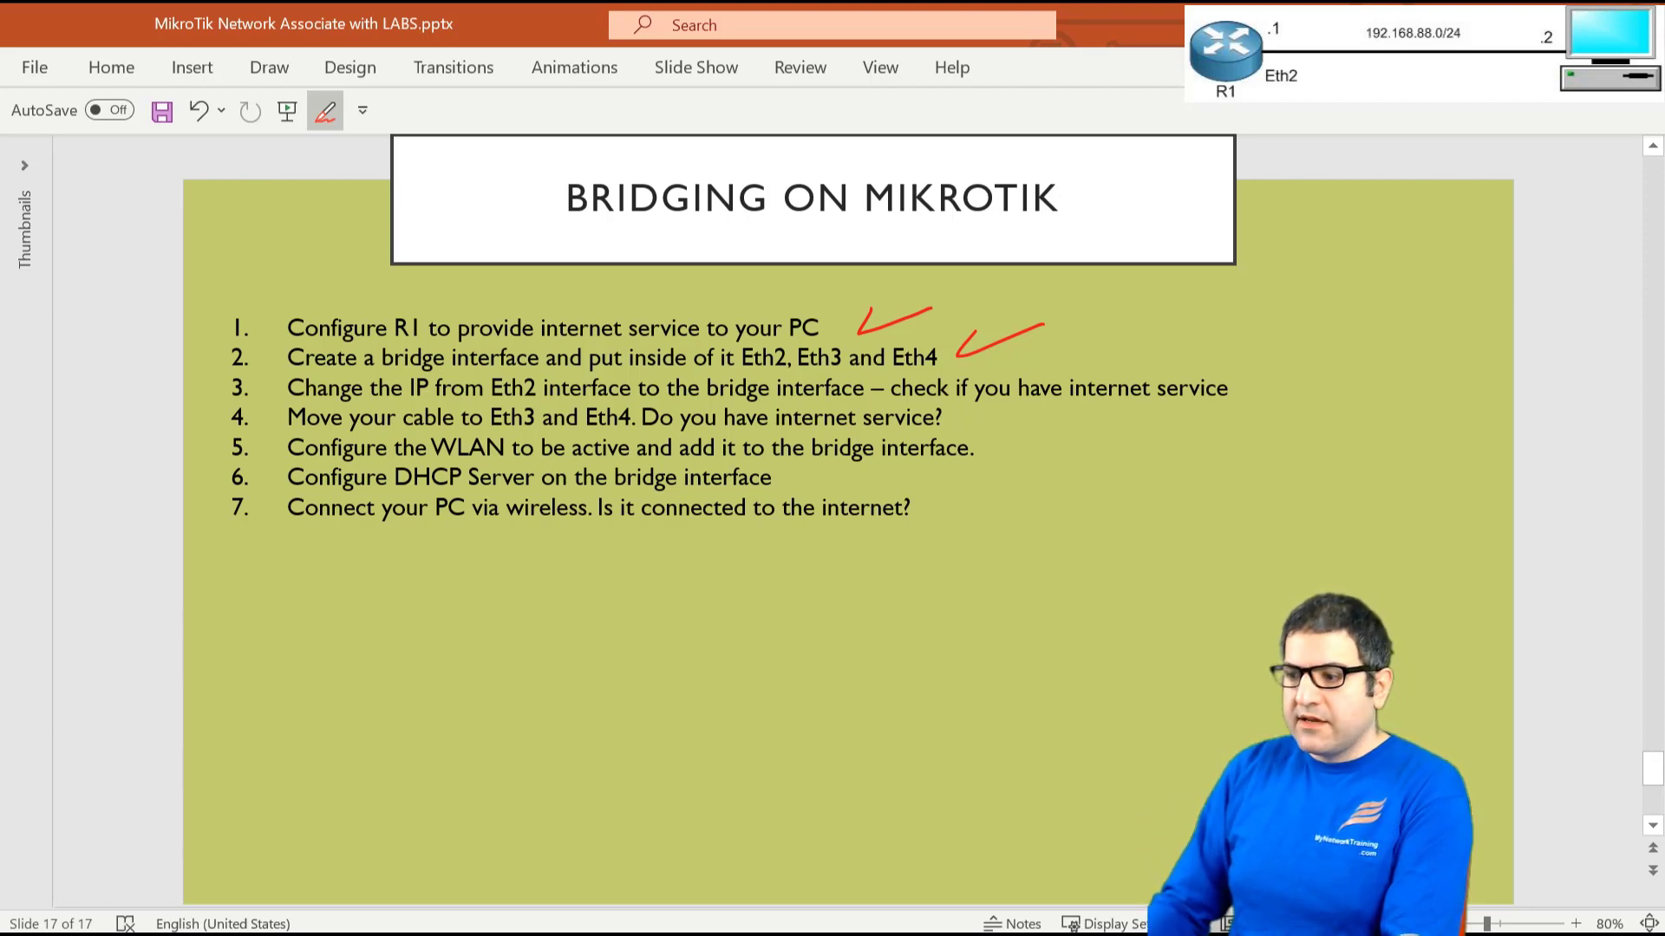
Return to WinBox and change the interface of the IP address 192.168.88.1/24 to bridge1.
key("alt+Tab")
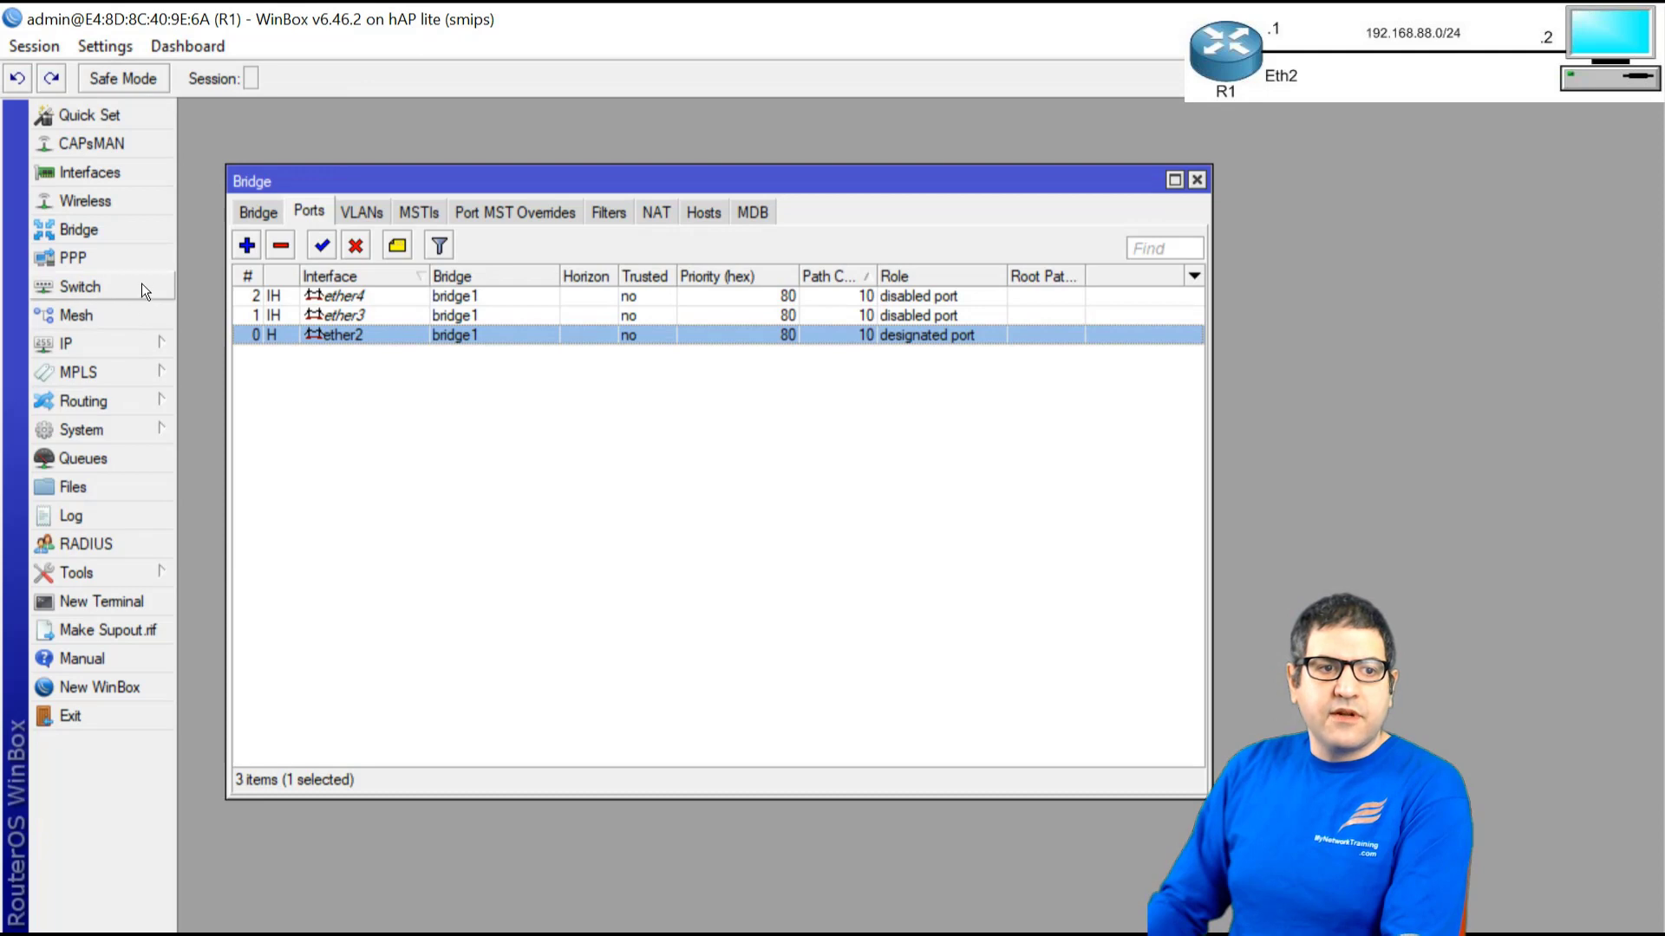
left_click(103, 341)
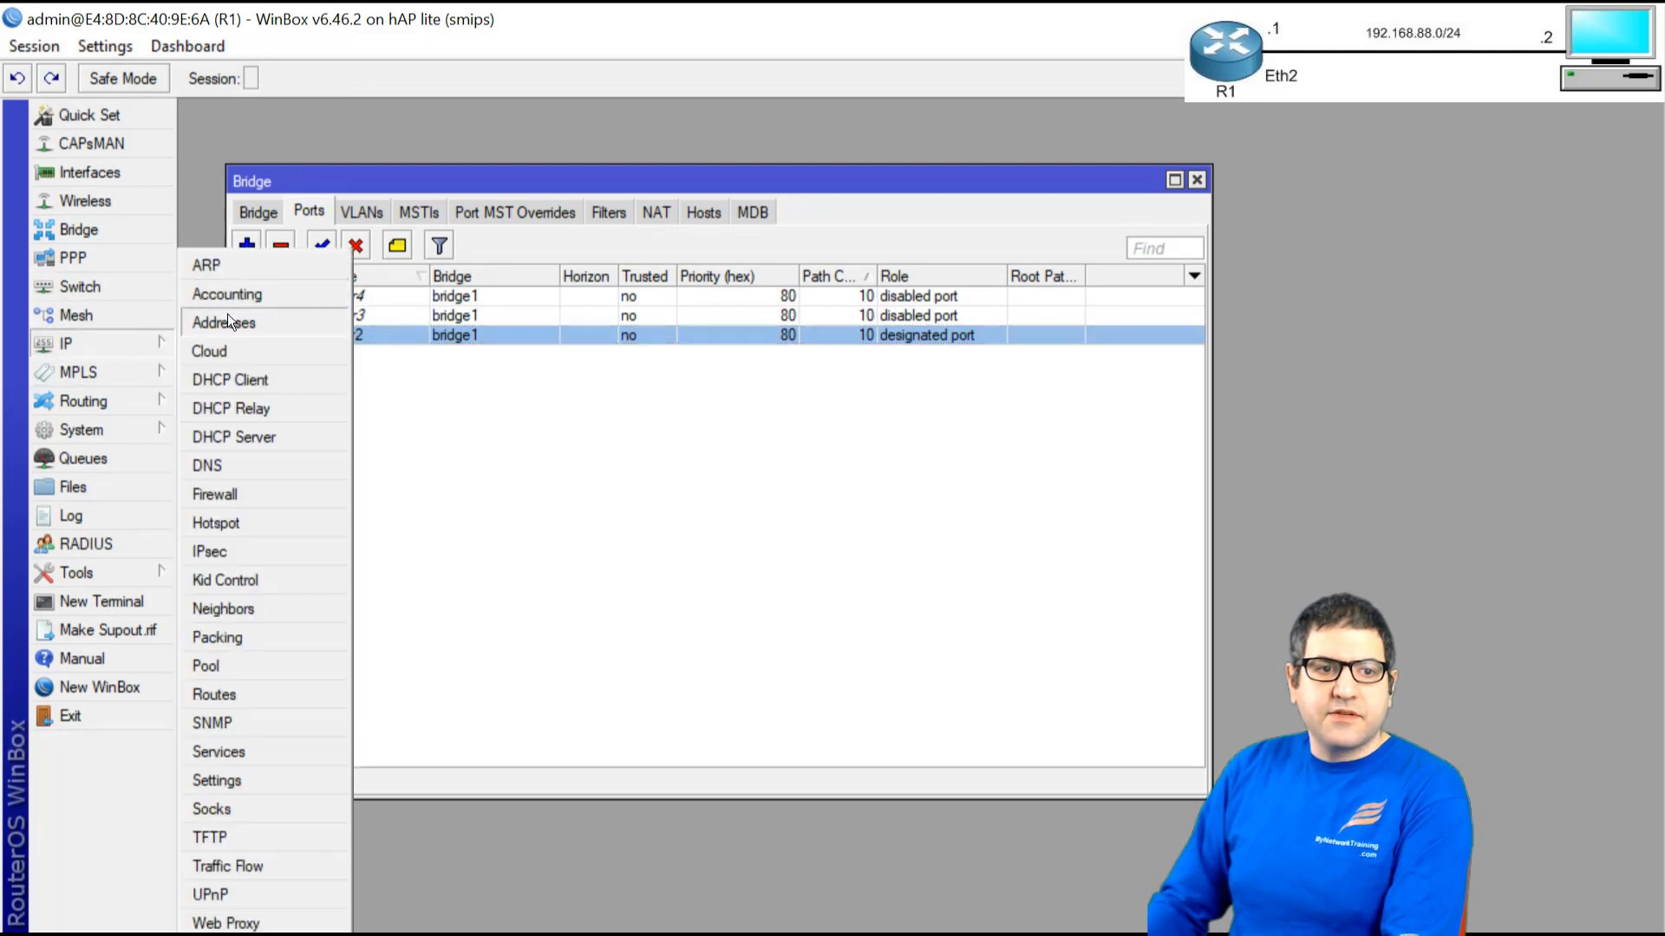
left_click(228, 321)
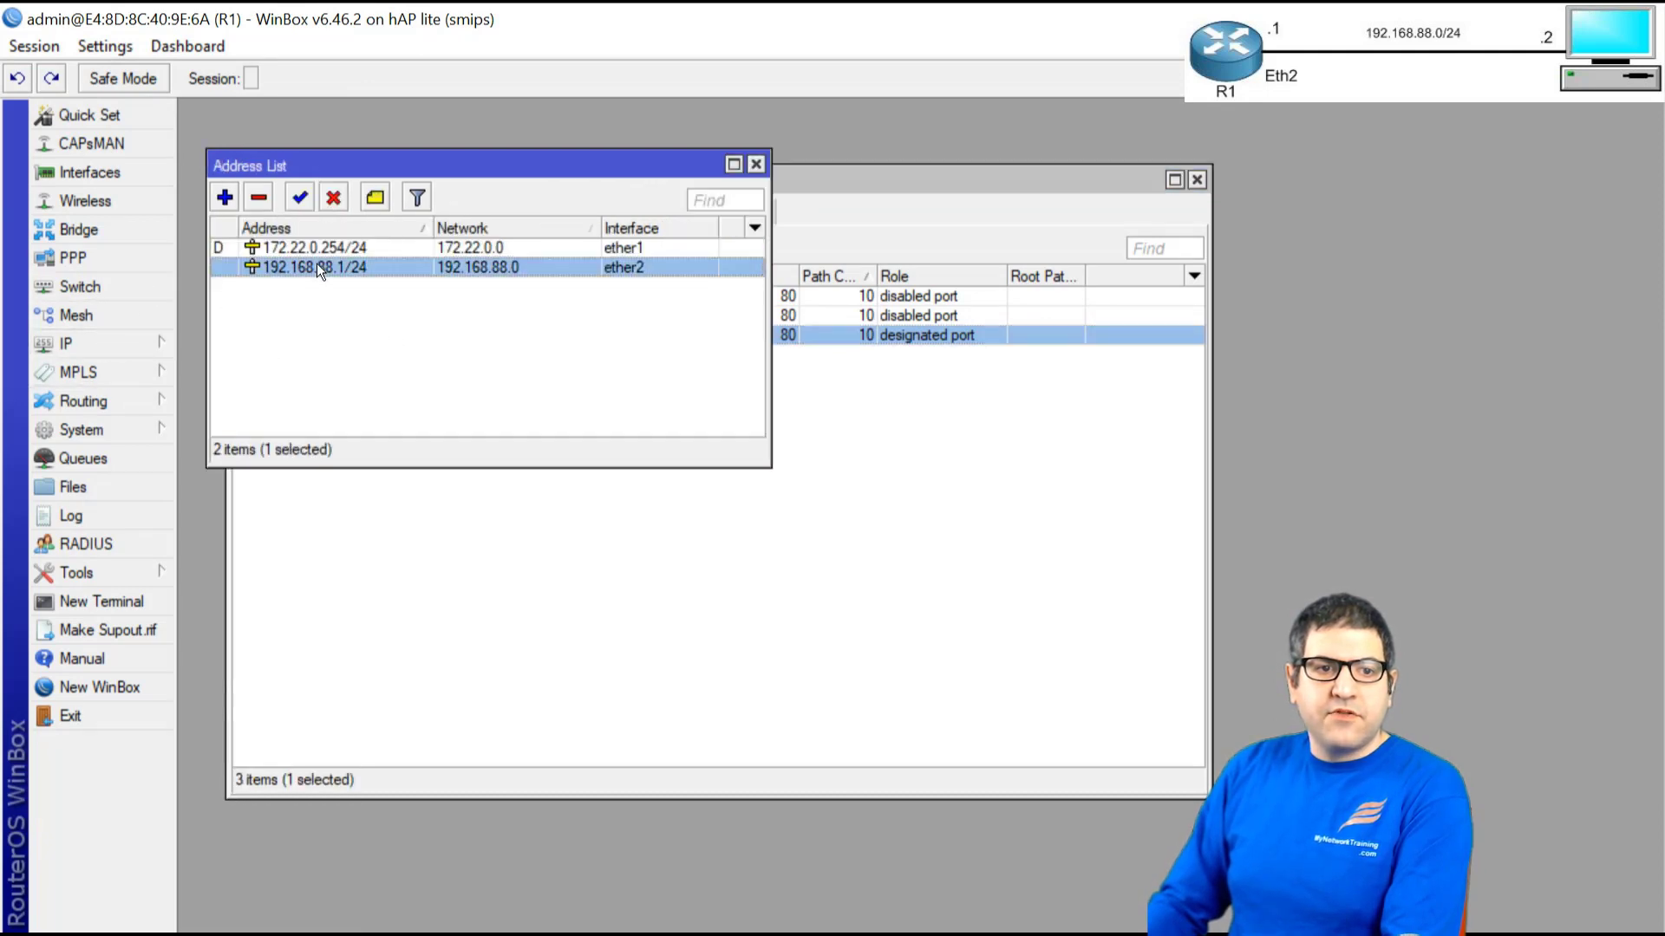
double_click(315, 267)
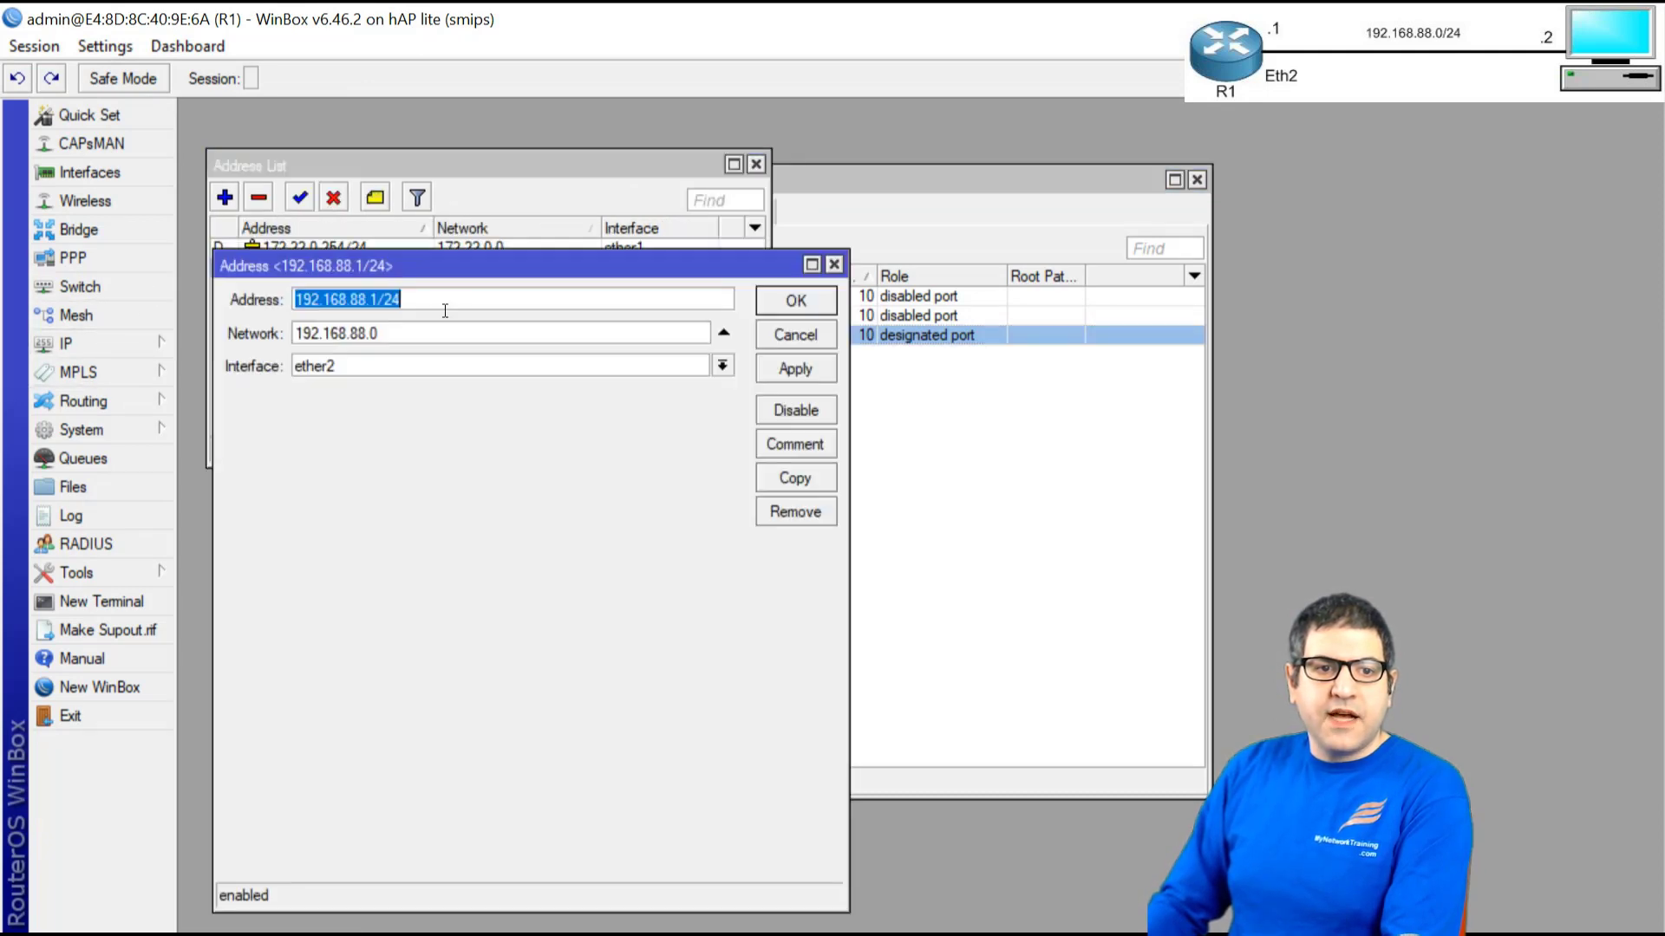
left_click(349, 366)
left_click(351, 383)
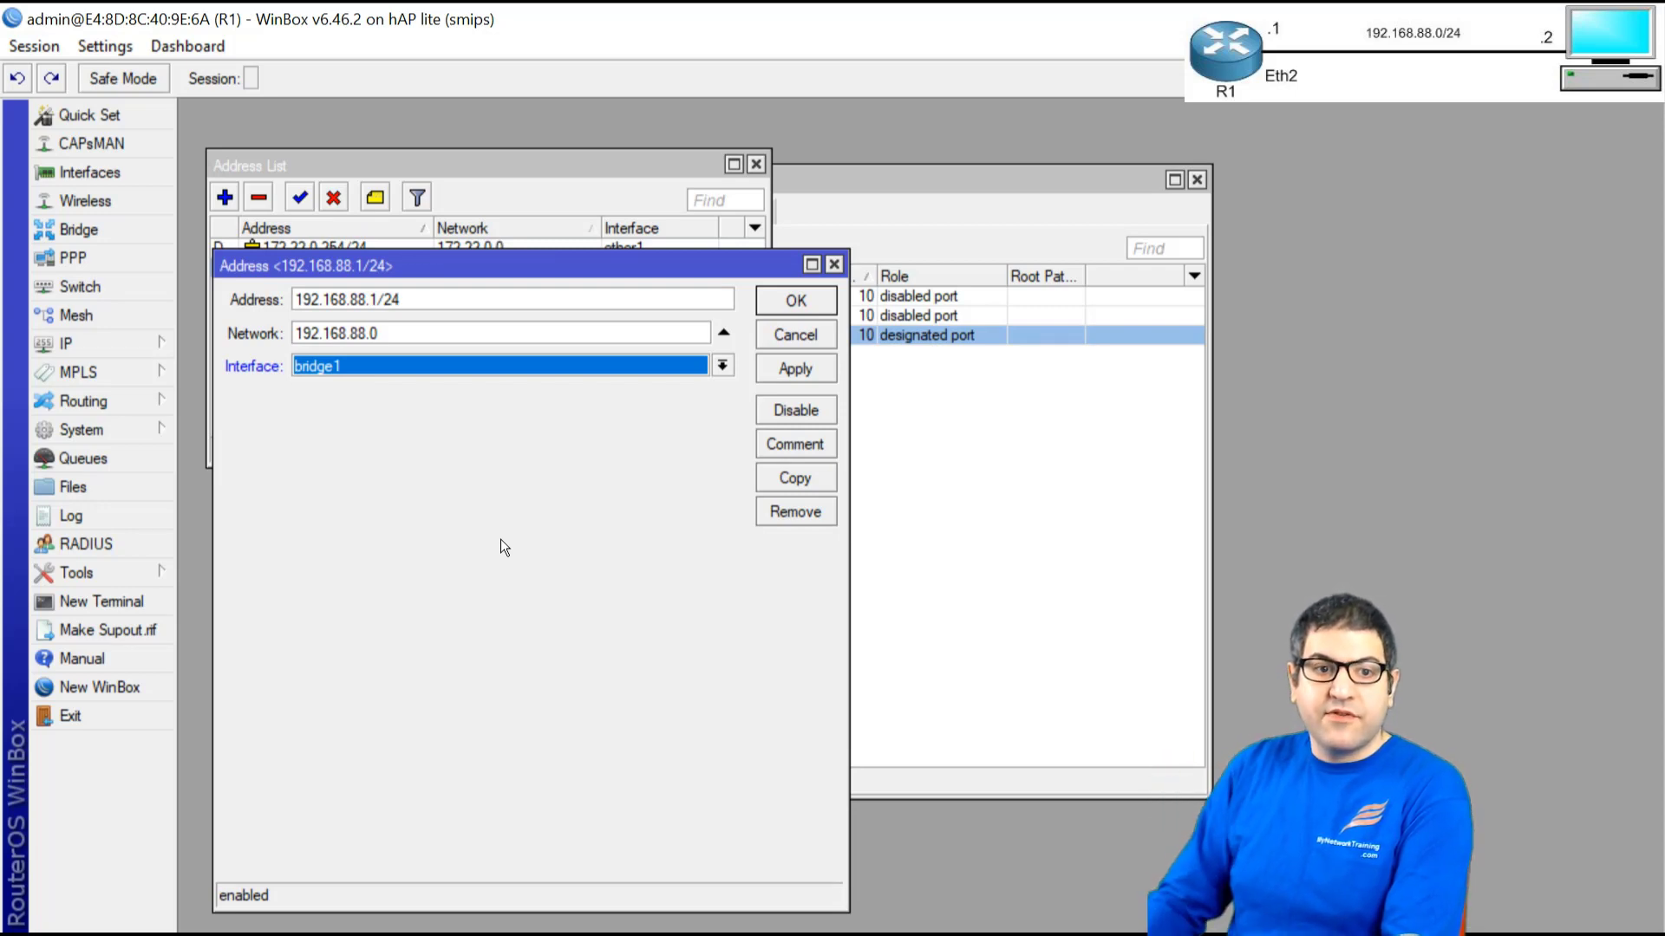
left_click(795, 300)
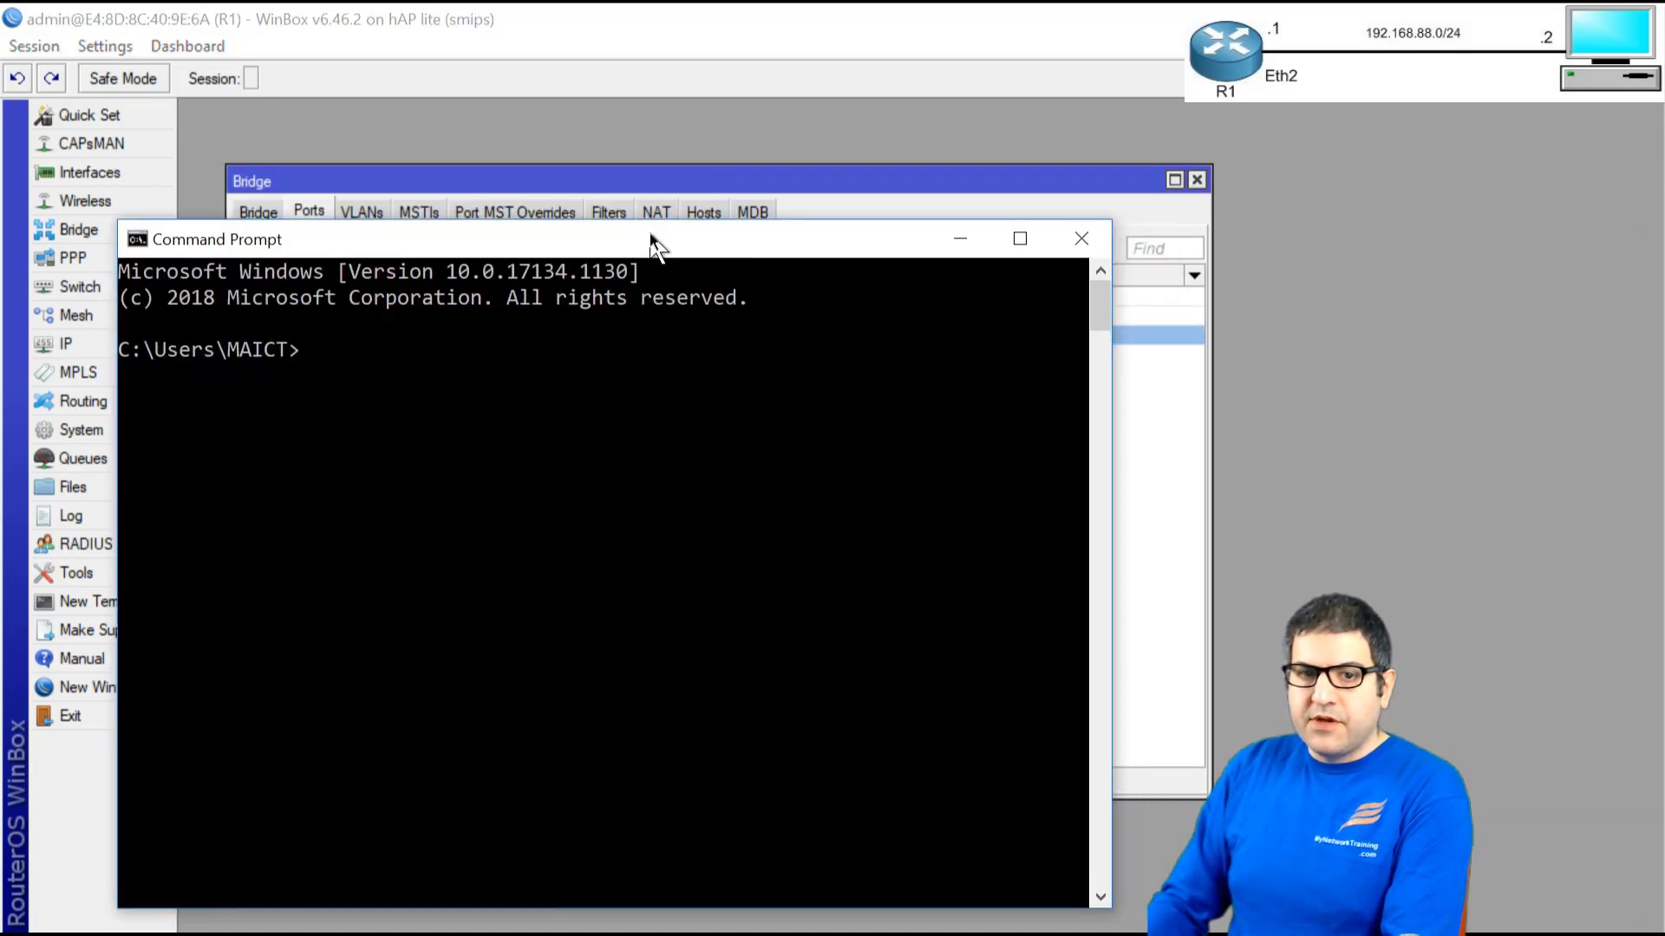
Run a continuous ping to google.com from the PC's Command Prompt to test internet access through the bridge.
left_click_drag(642, 235, 751, 196)
type("ping g")
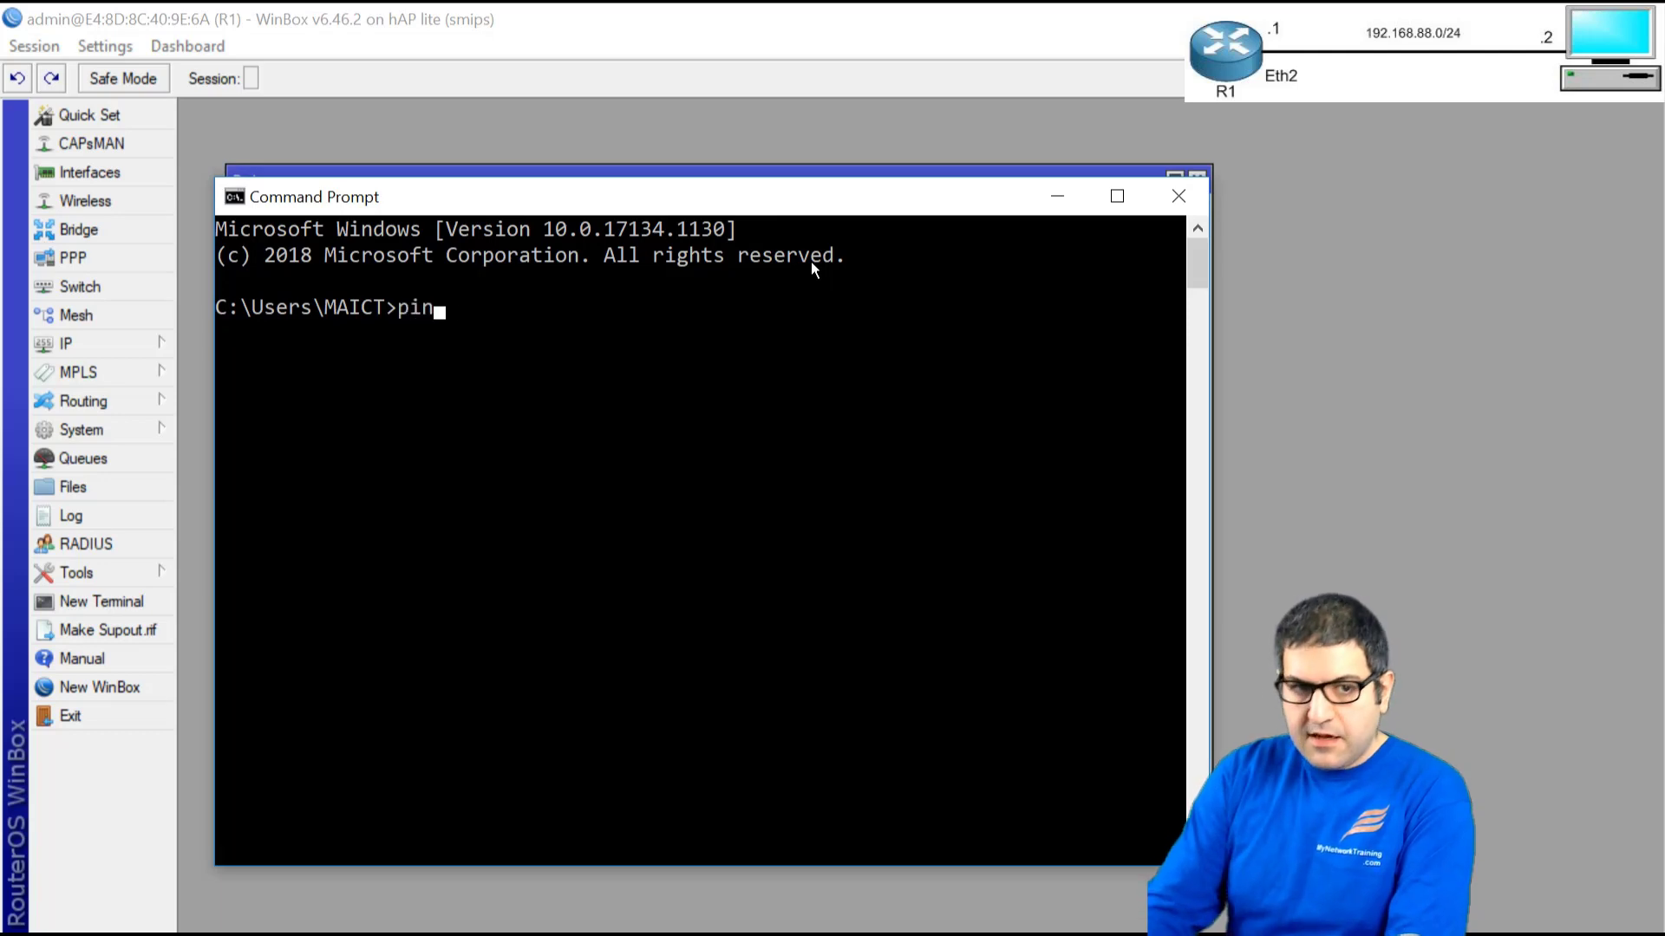
type("le.com -t")
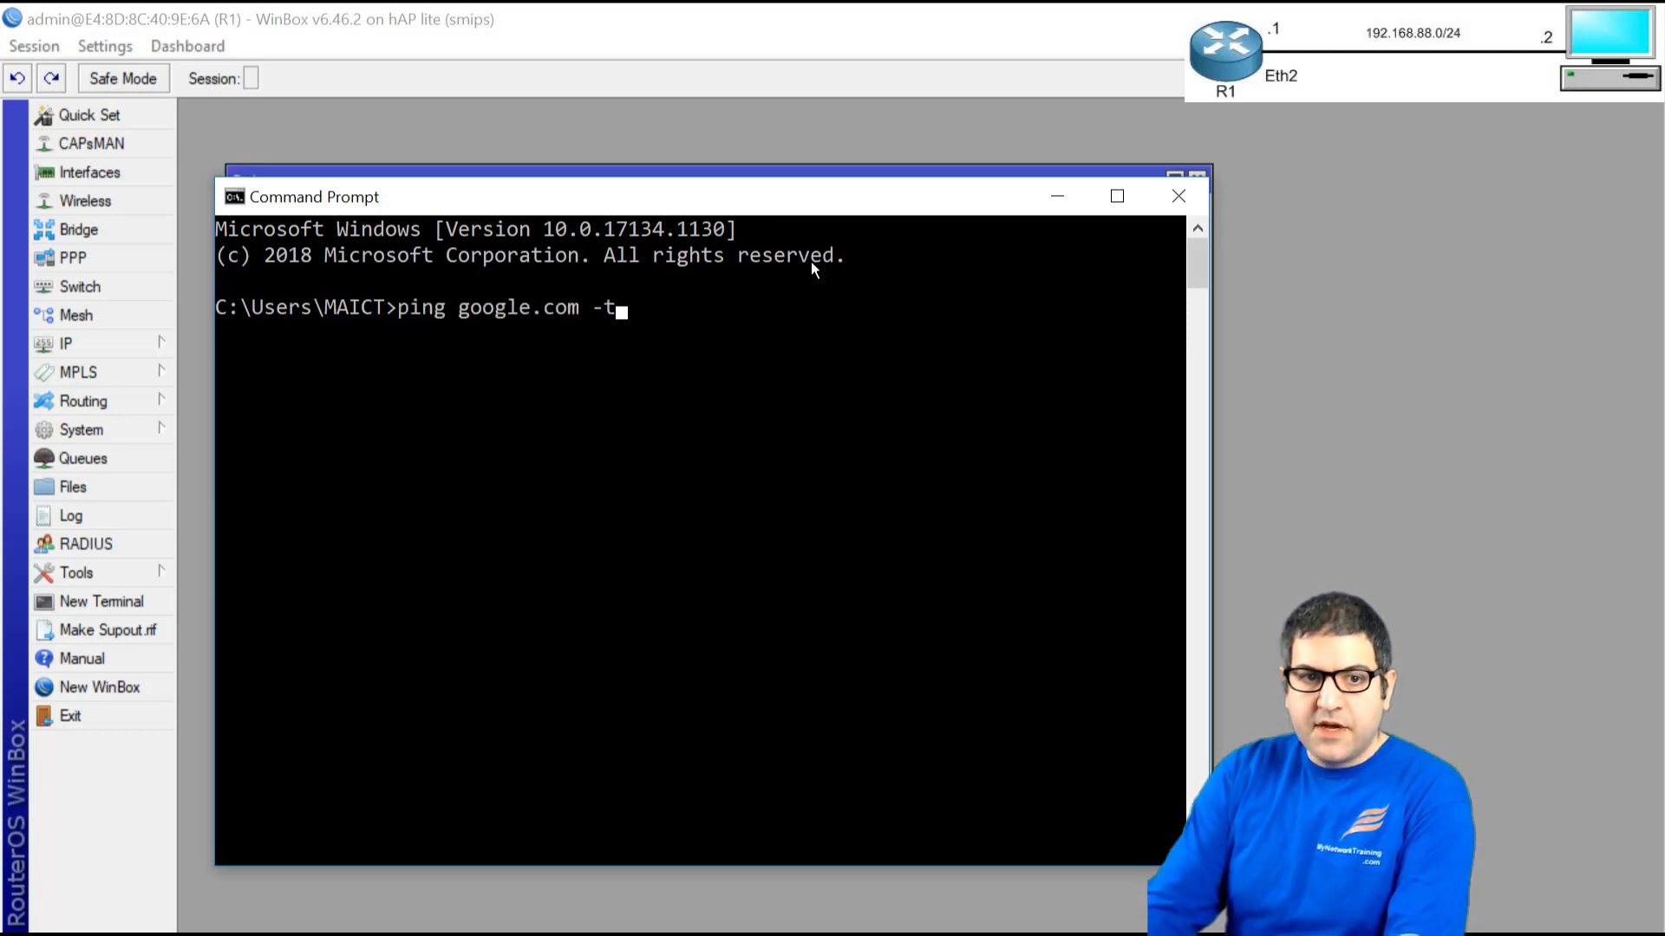
key("Return")
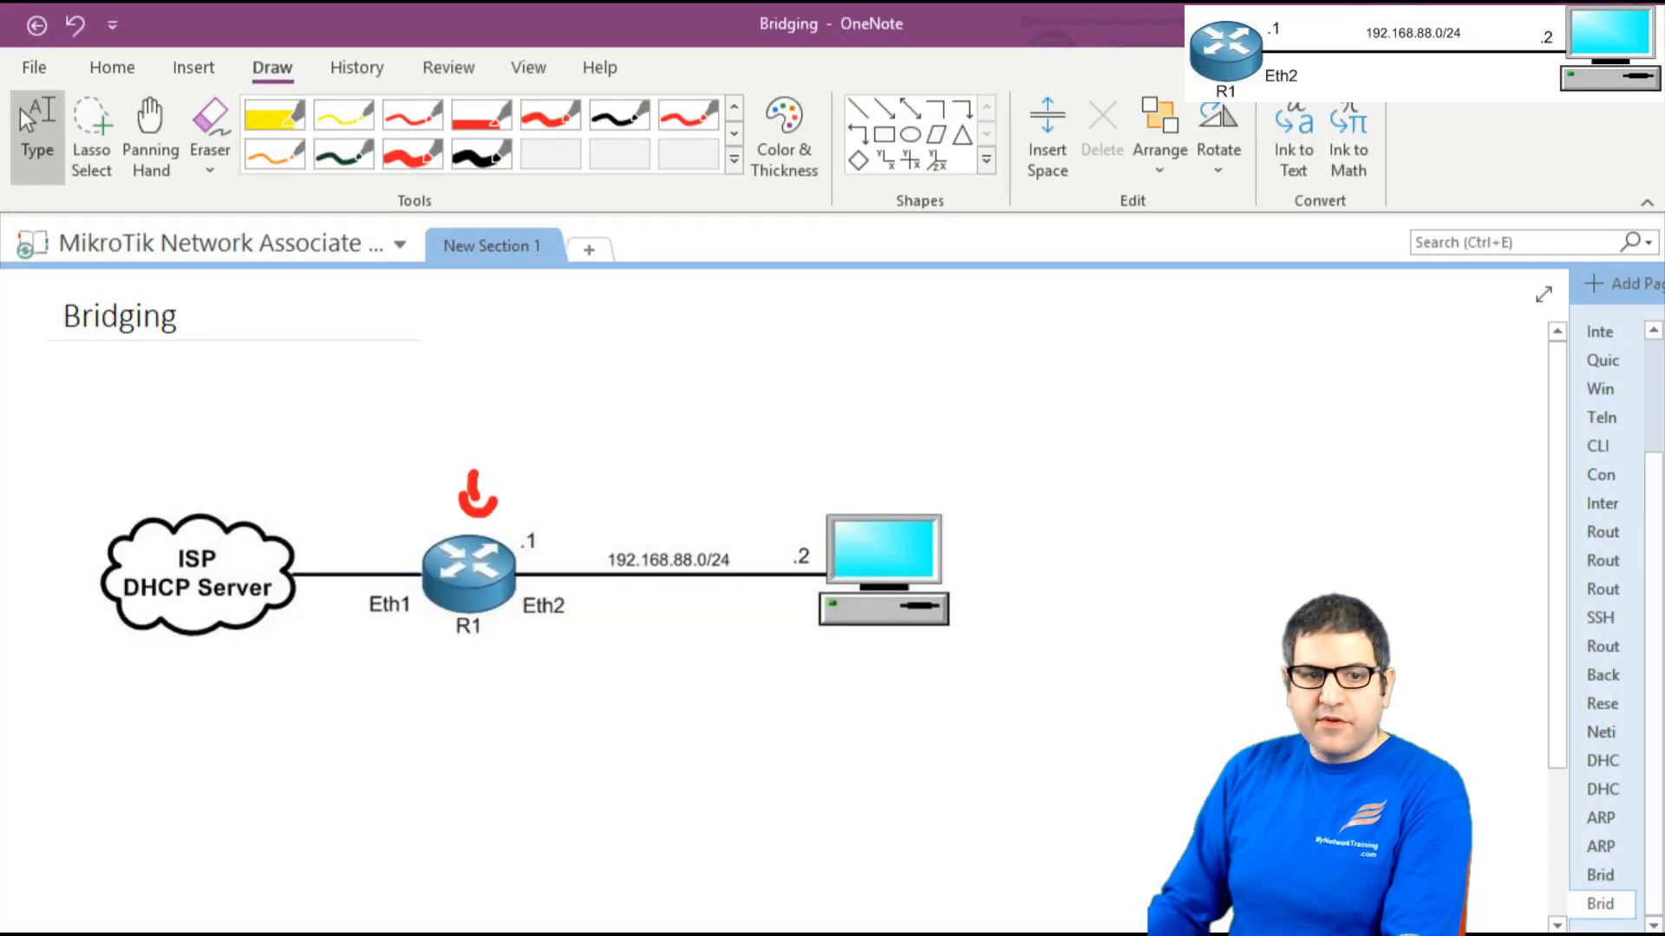
Switch to the OneNote Bridging page and handwrite "Br { 2 3 4" in thick red ink above the network diagram.
left_click(415, 160)
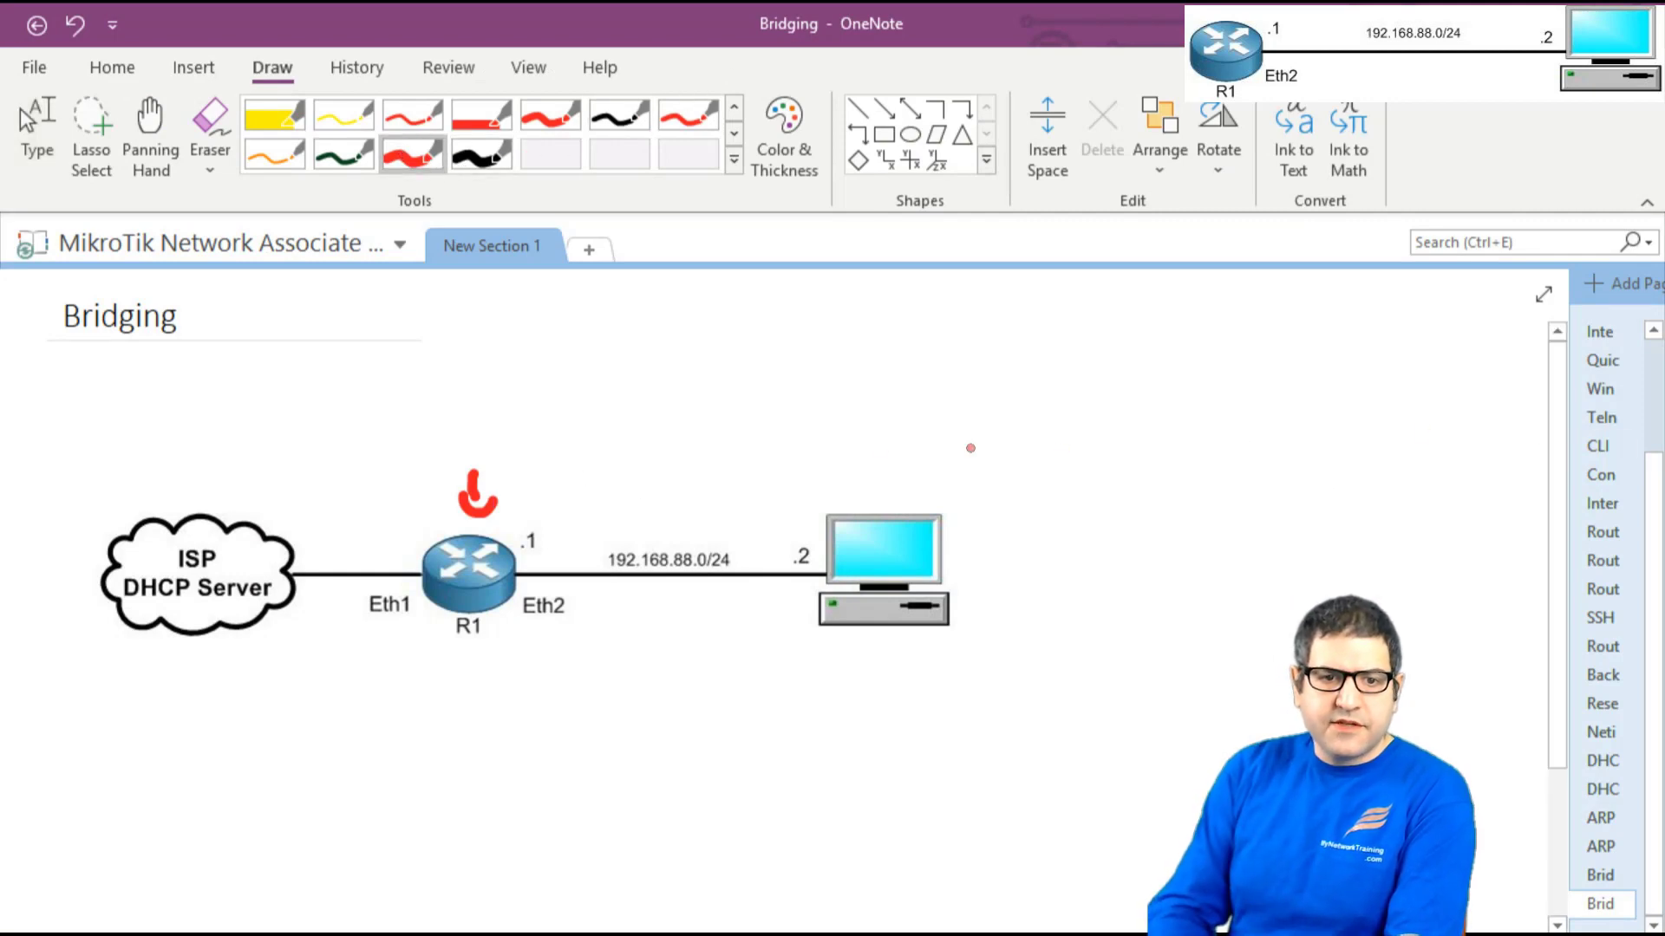
mouse_move(567, 360)
left_mouse_down()
mouse_move(567, 387)
mouse_move(685, 360)
mouse_move(704, 401)
left_mouse_up()
left_click_drag(717, 319, 783, 404)
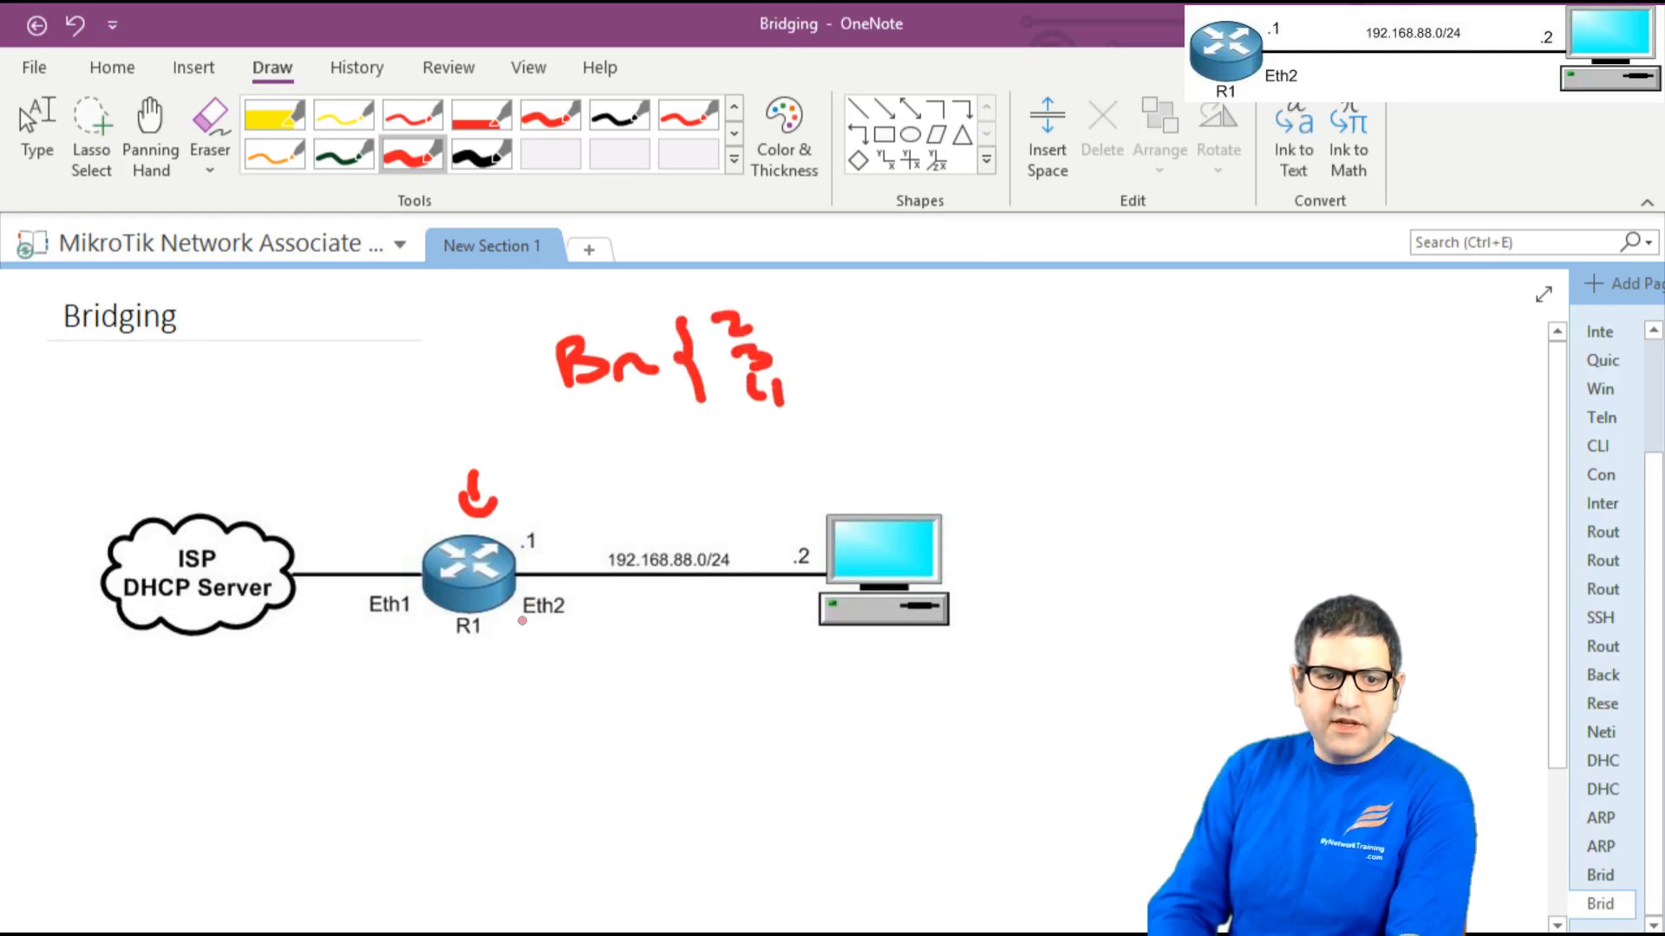
Mark three ports on R1 with red dots and sketch the cable moving from Eth2 to the second dot, ticking the handwritten 3.
left_click_drag(525, 579, 522, 574)
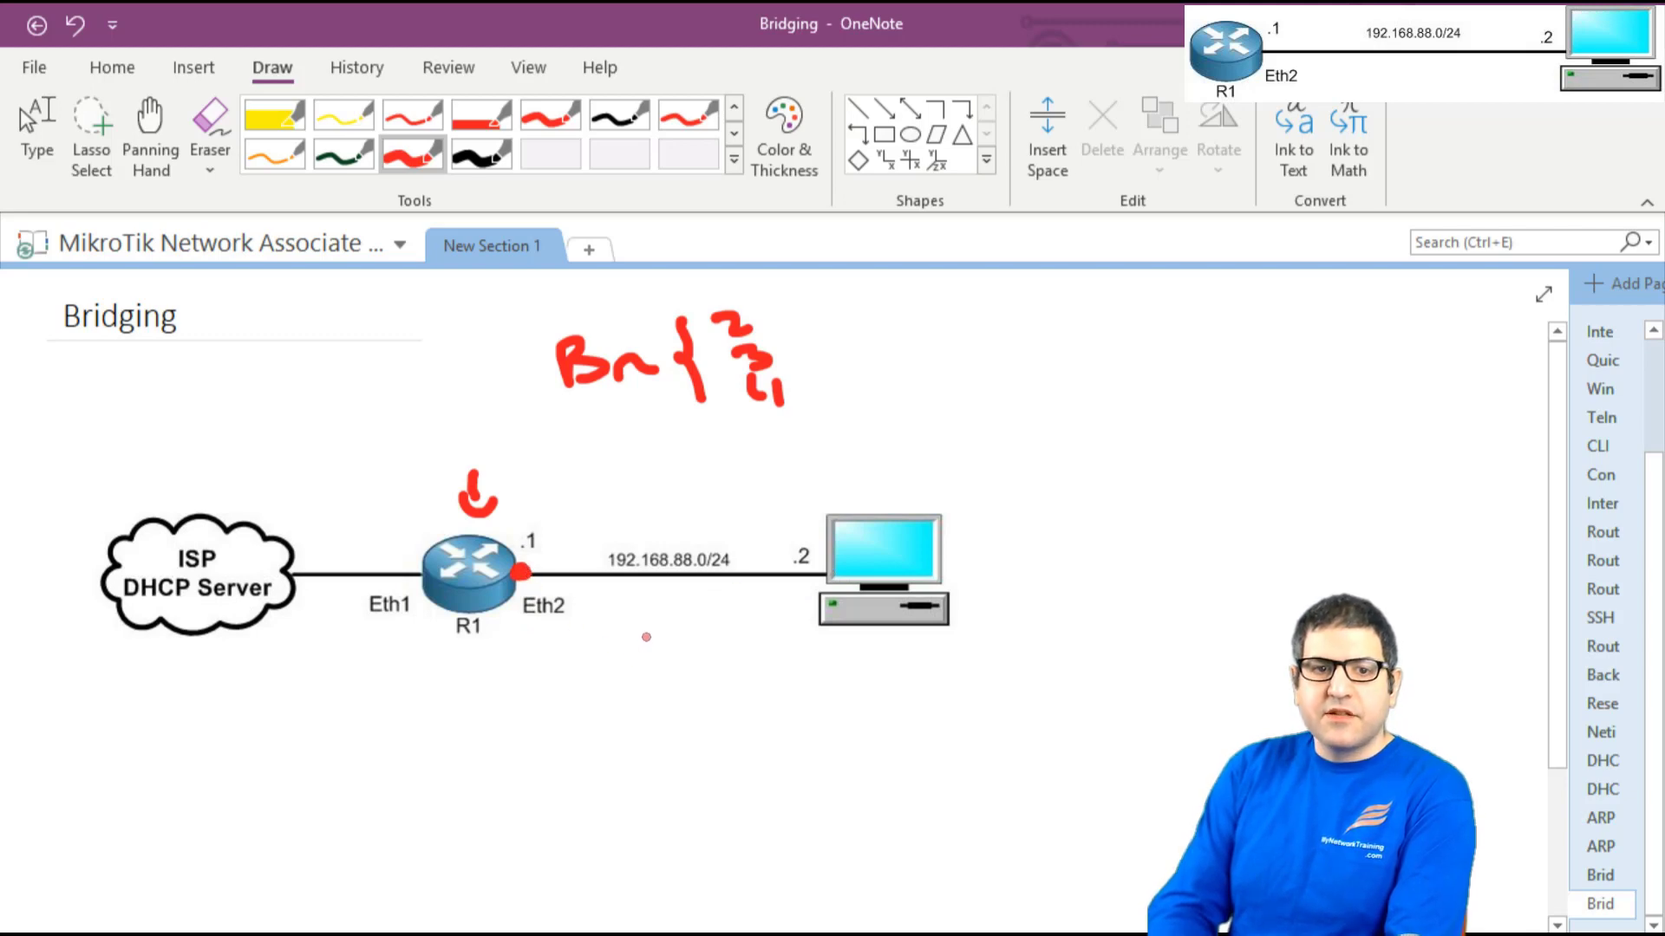
left_click(495, 604)
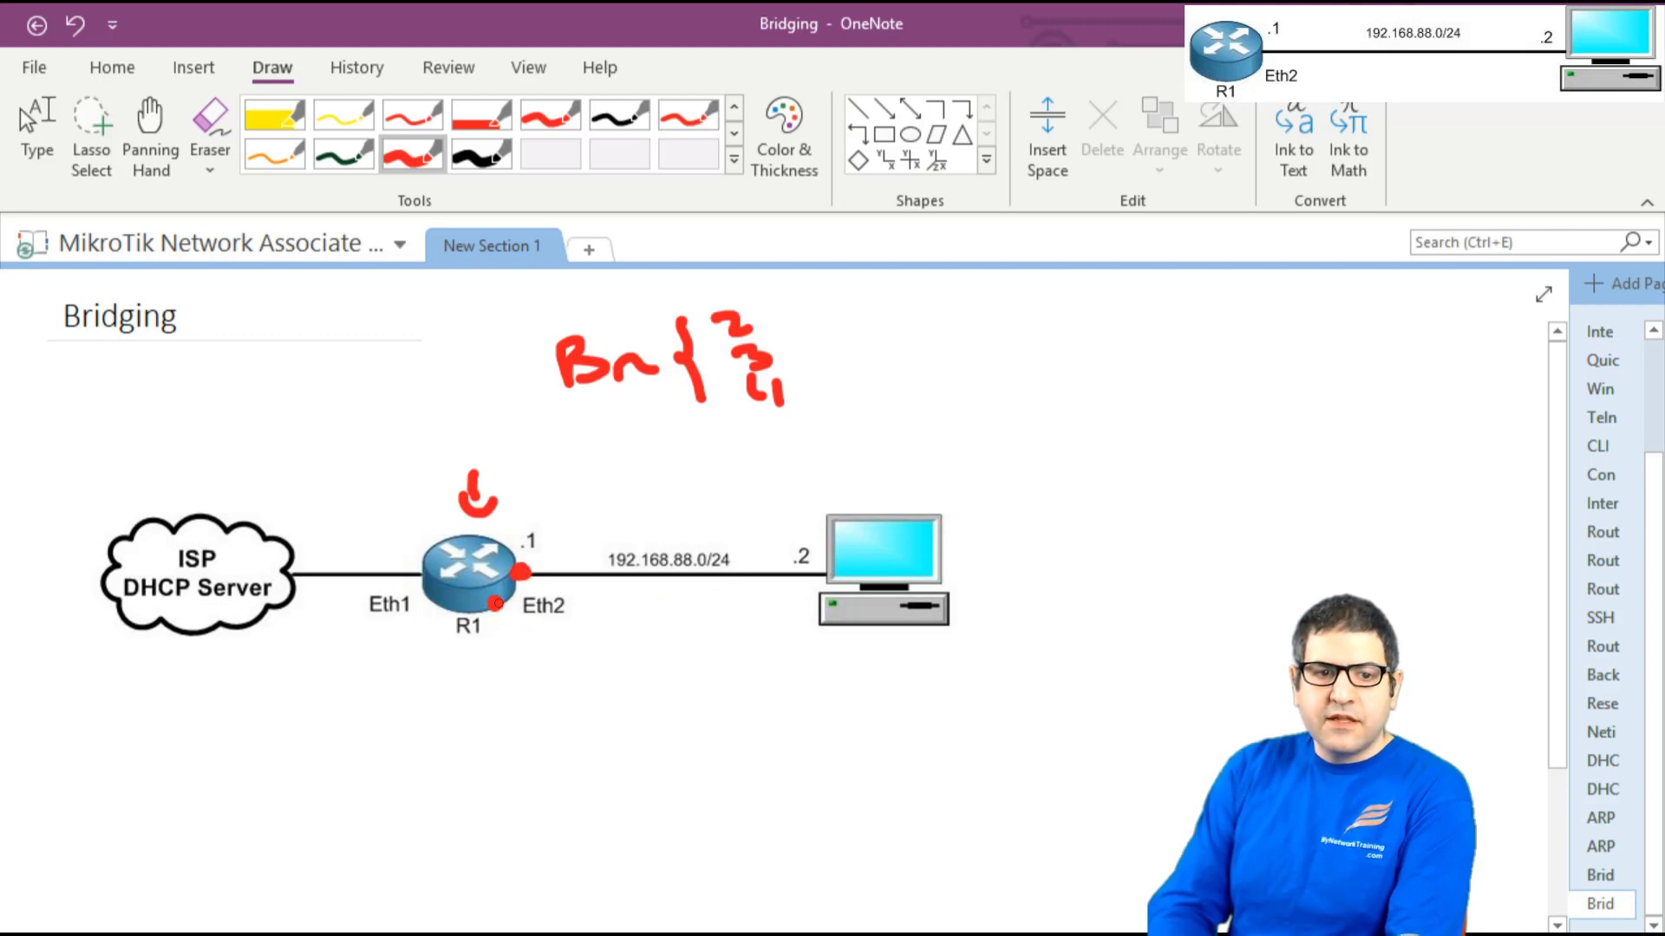
left_click(453, 611)
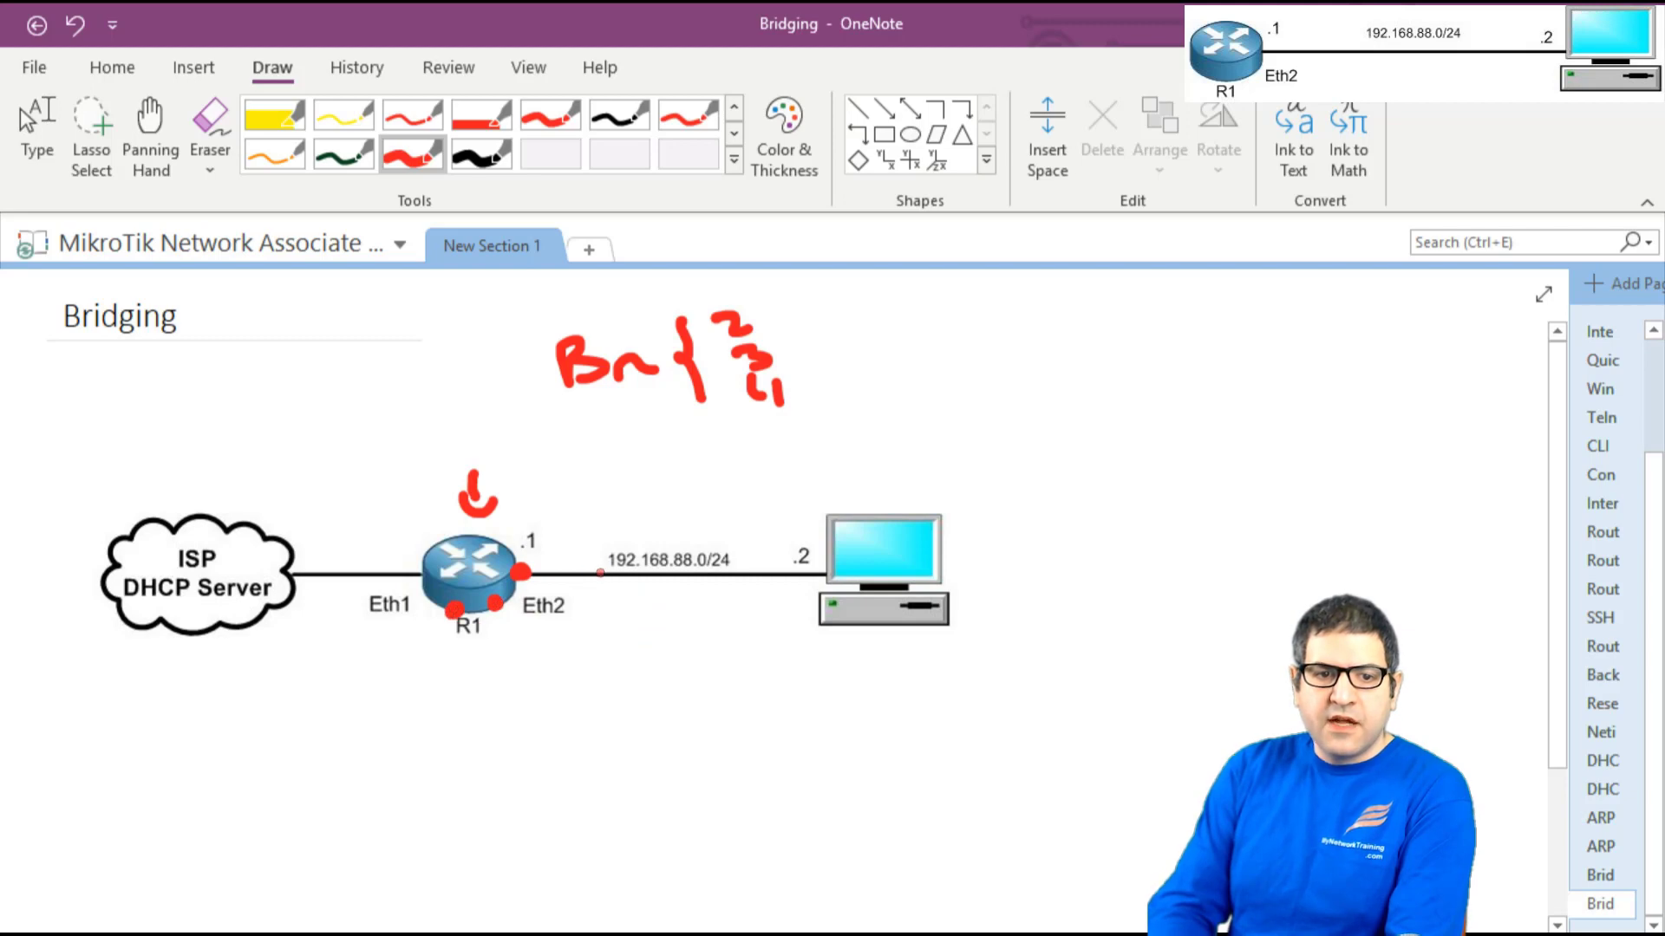
mouse_move(607, 557)
left_mouse_down()
mouse_move(574, 593)
mouse_move(607, 581)
mouse_move(614, 625)
mouse_move(513, 631)
mouse_move(501, 607)
left_mouse_up()
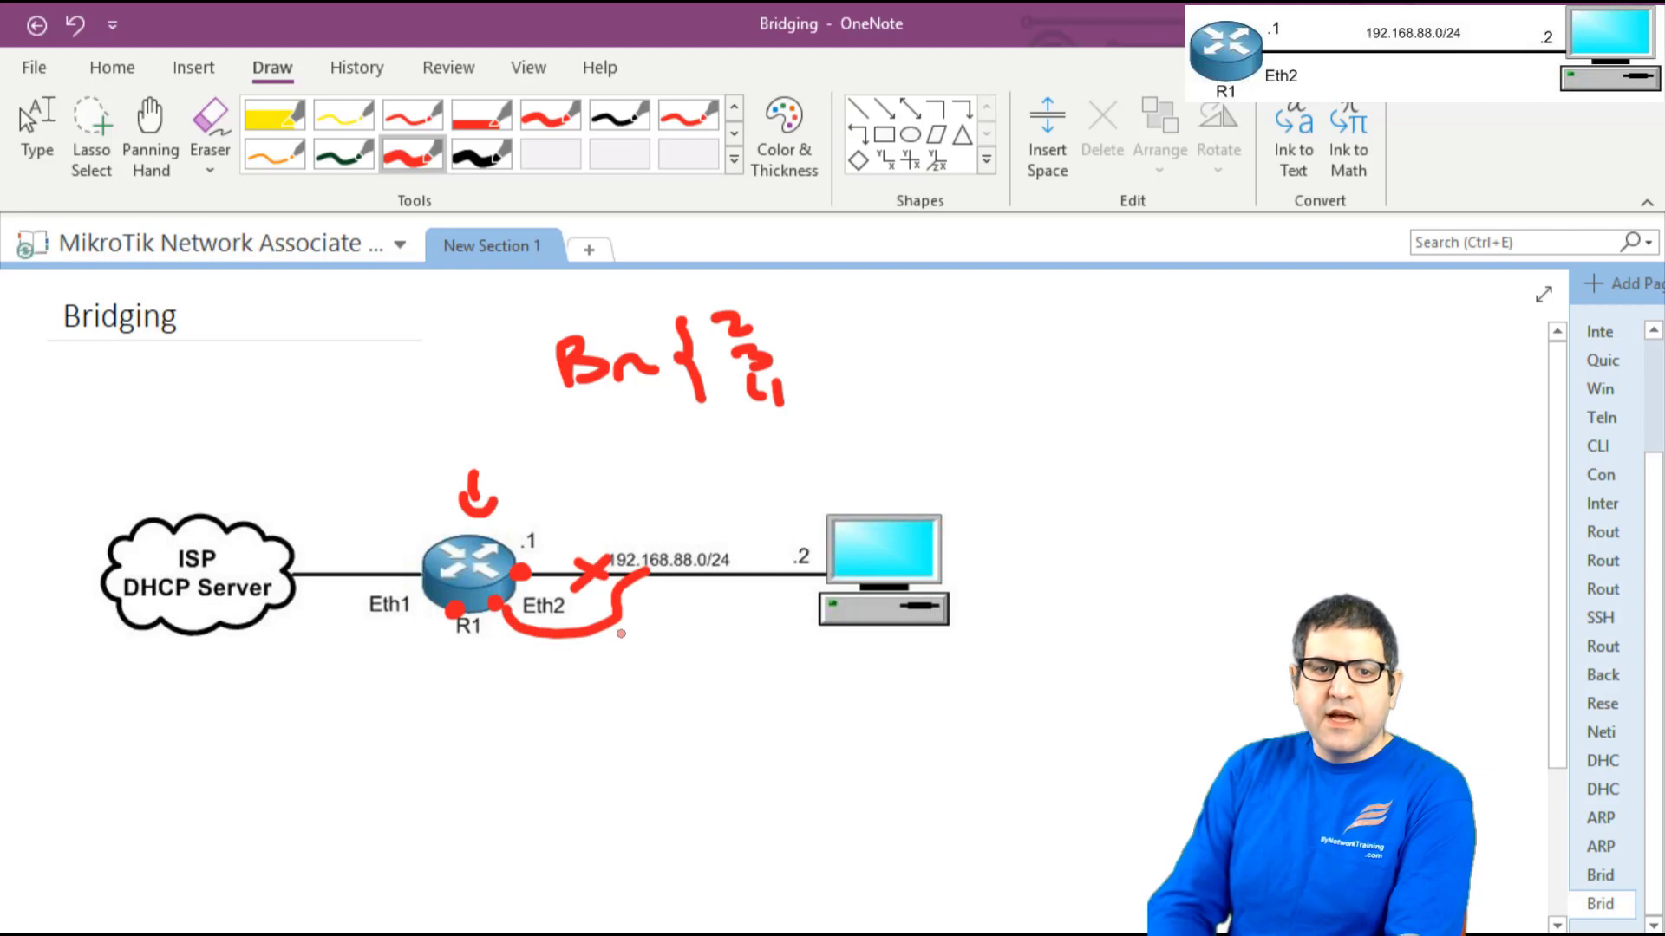
left_click_drag(796, 325, 859, 309)
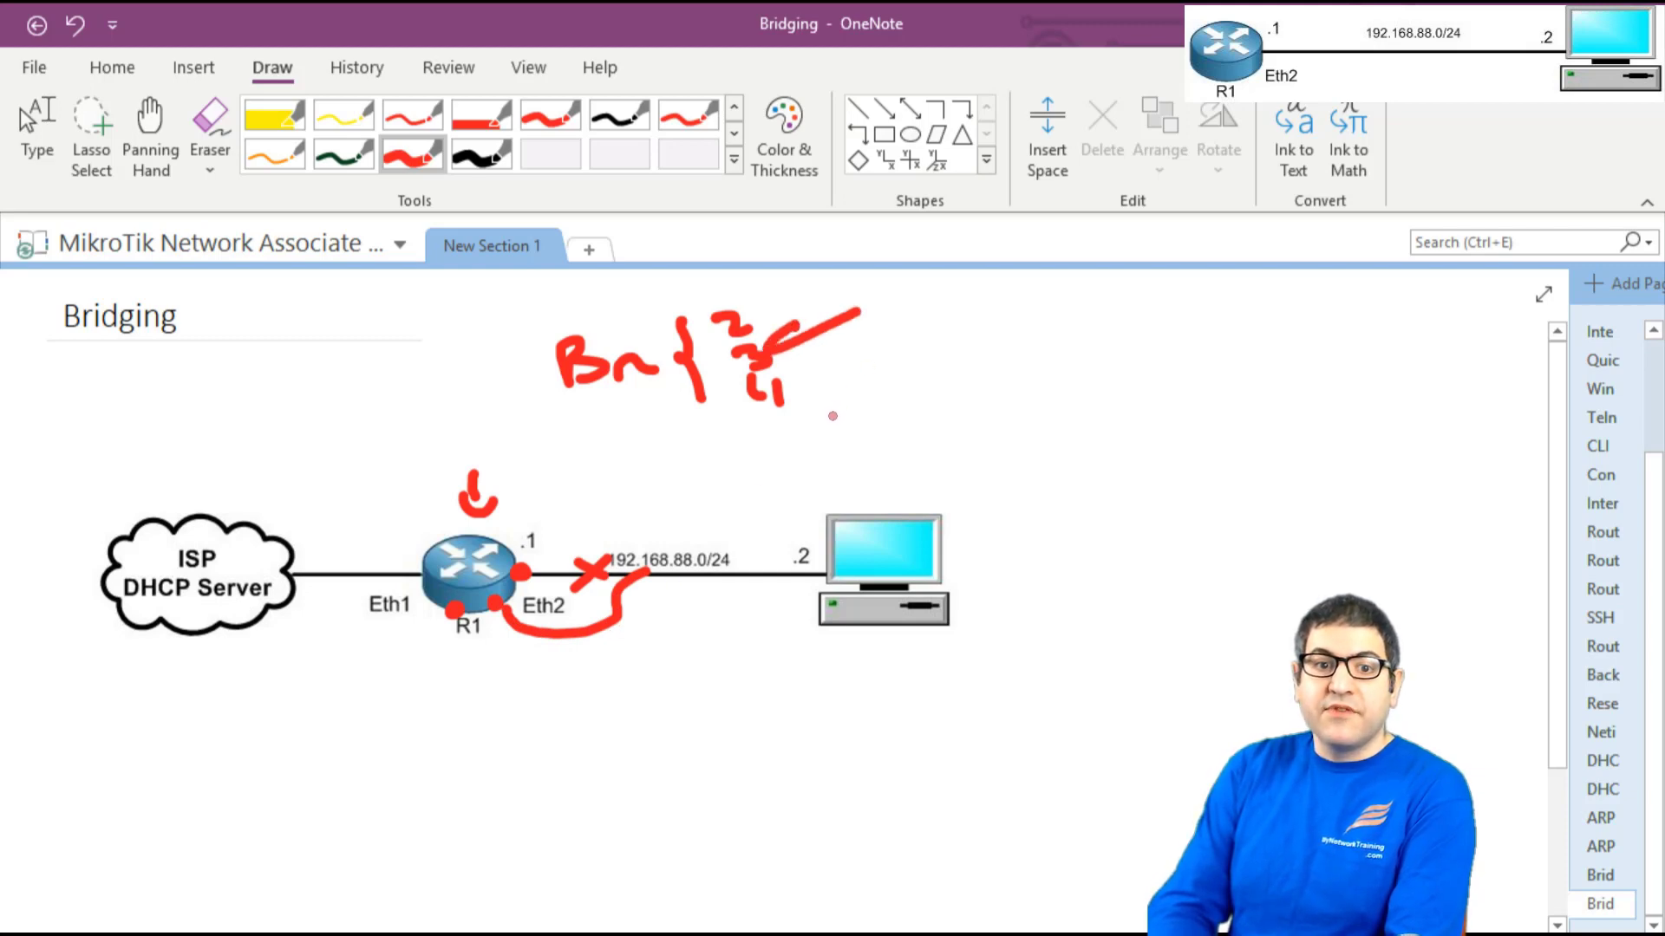
Cross out the cable at R1's second red dot, redraw it to the third dot, tick the handwritten 4 and underline "Br".
left_click_drag(559, 610, 607, 639)
left_click_drag(600, 607, 571, 649)
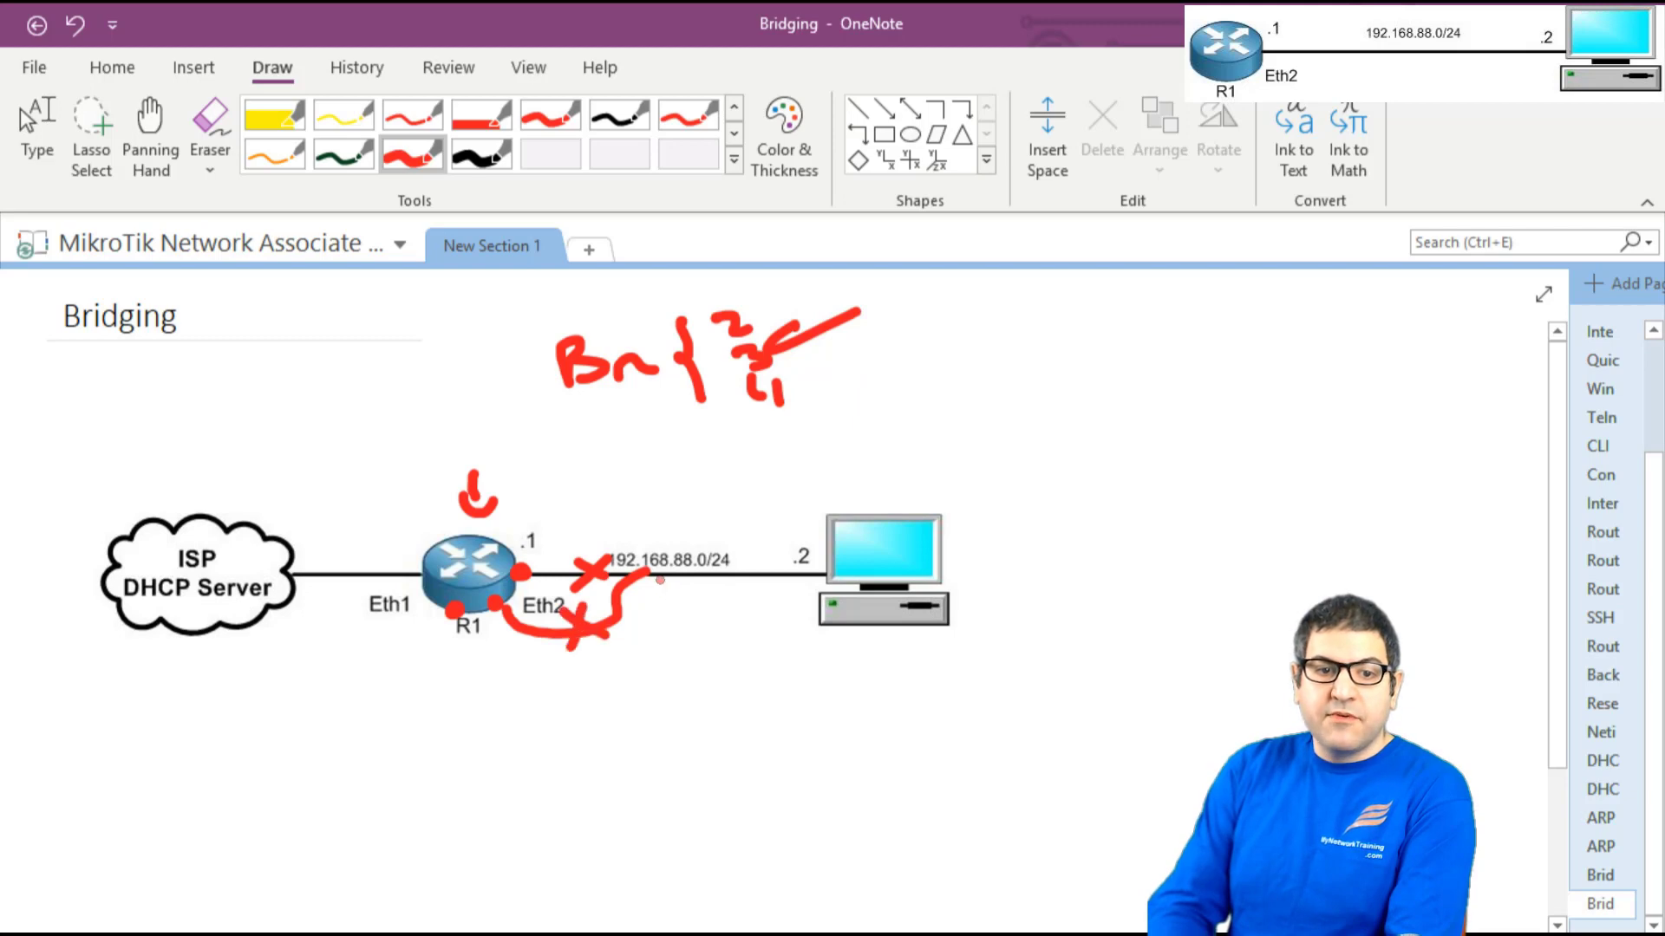
mouse_move(660, 580)
left_mouse_down()
mouse_move(665, 607)
mouse_move(481, 680)
mouse_move(452, 611)
left_mouse_up()
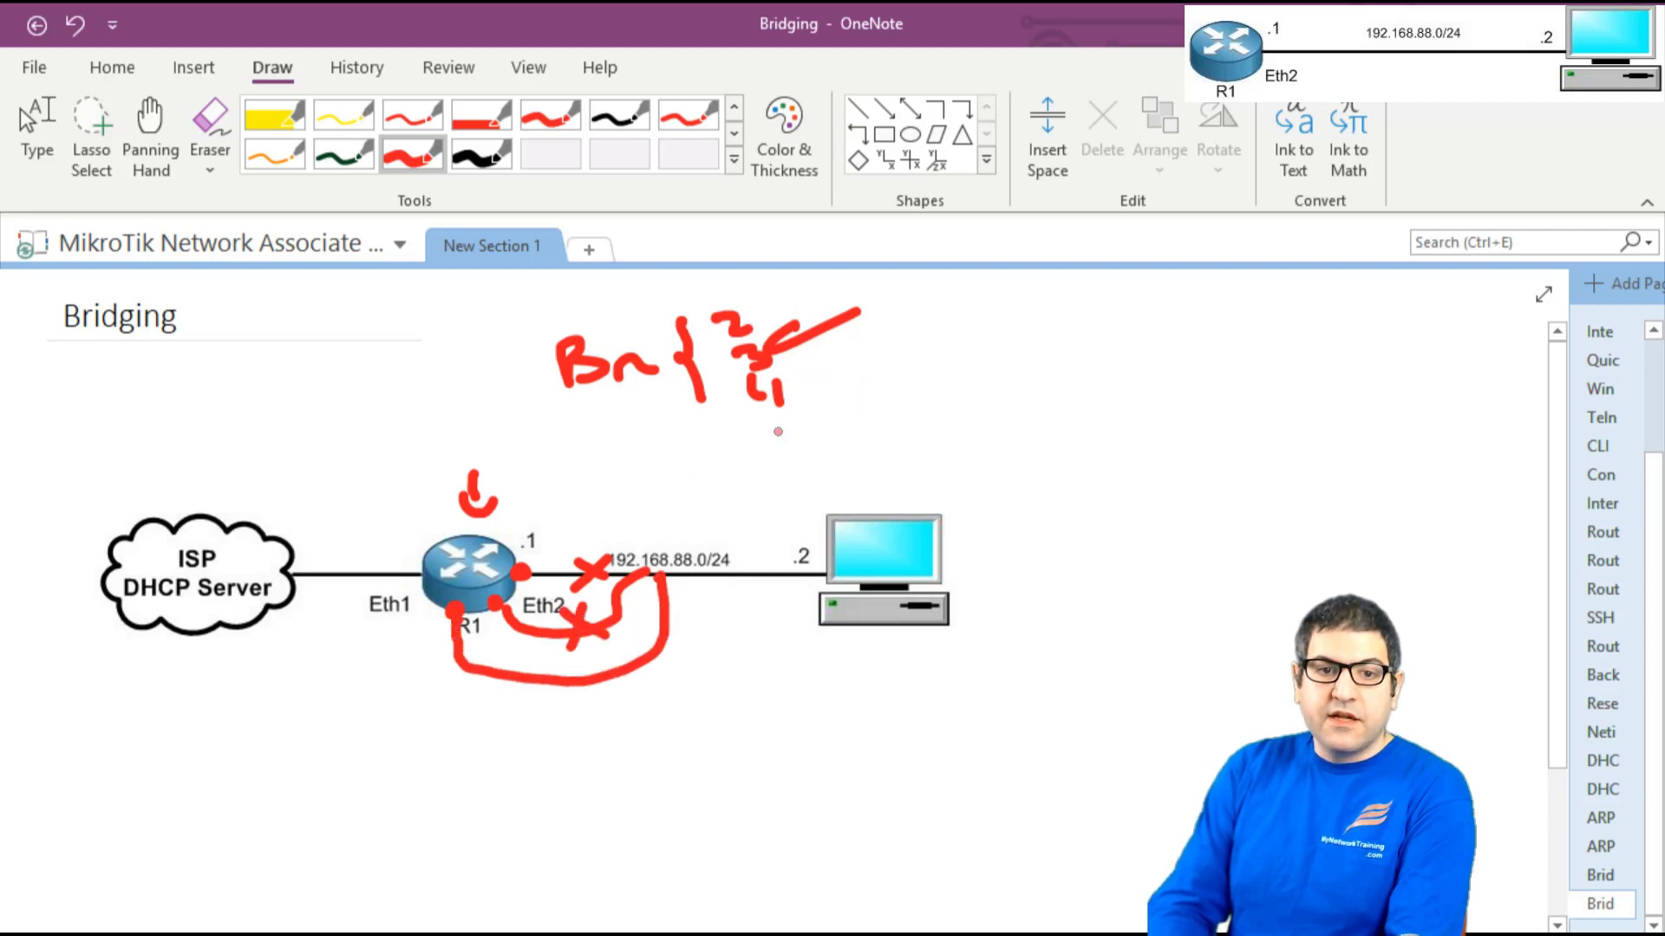
mouse_move(807, 366)
left_mouse_down()
mouse_move(813, 382)
mouse_move(886, 345)
left_mouse_up()
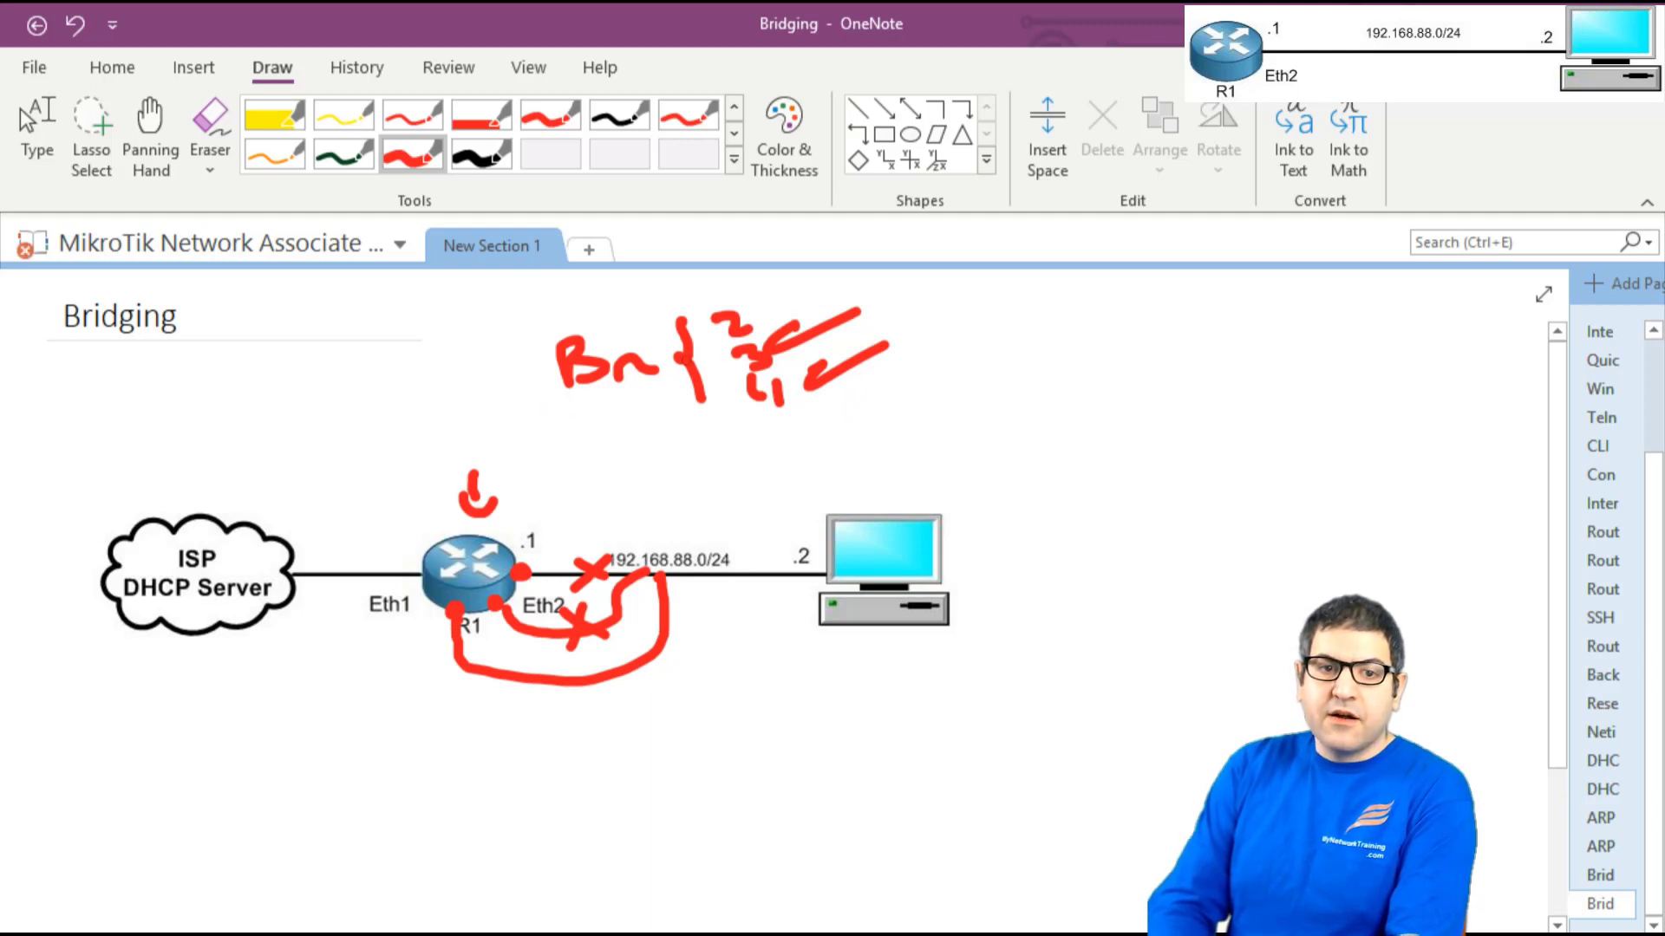
left_click_drag(553, 419, 700, 391)
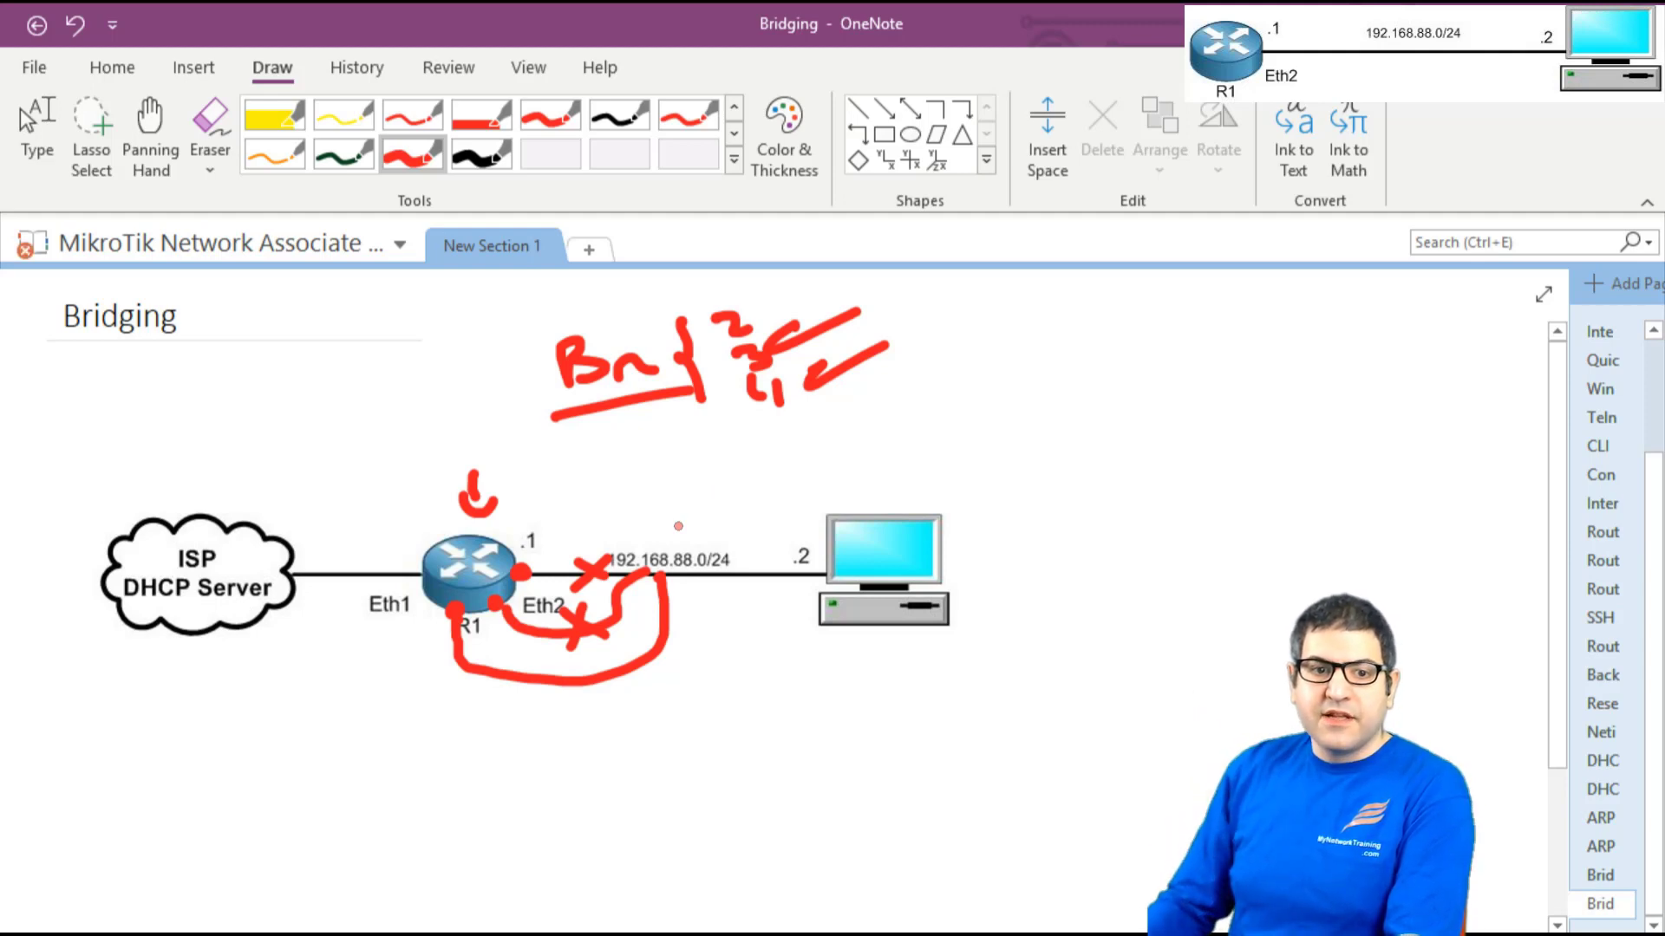
left_click(37, 139)
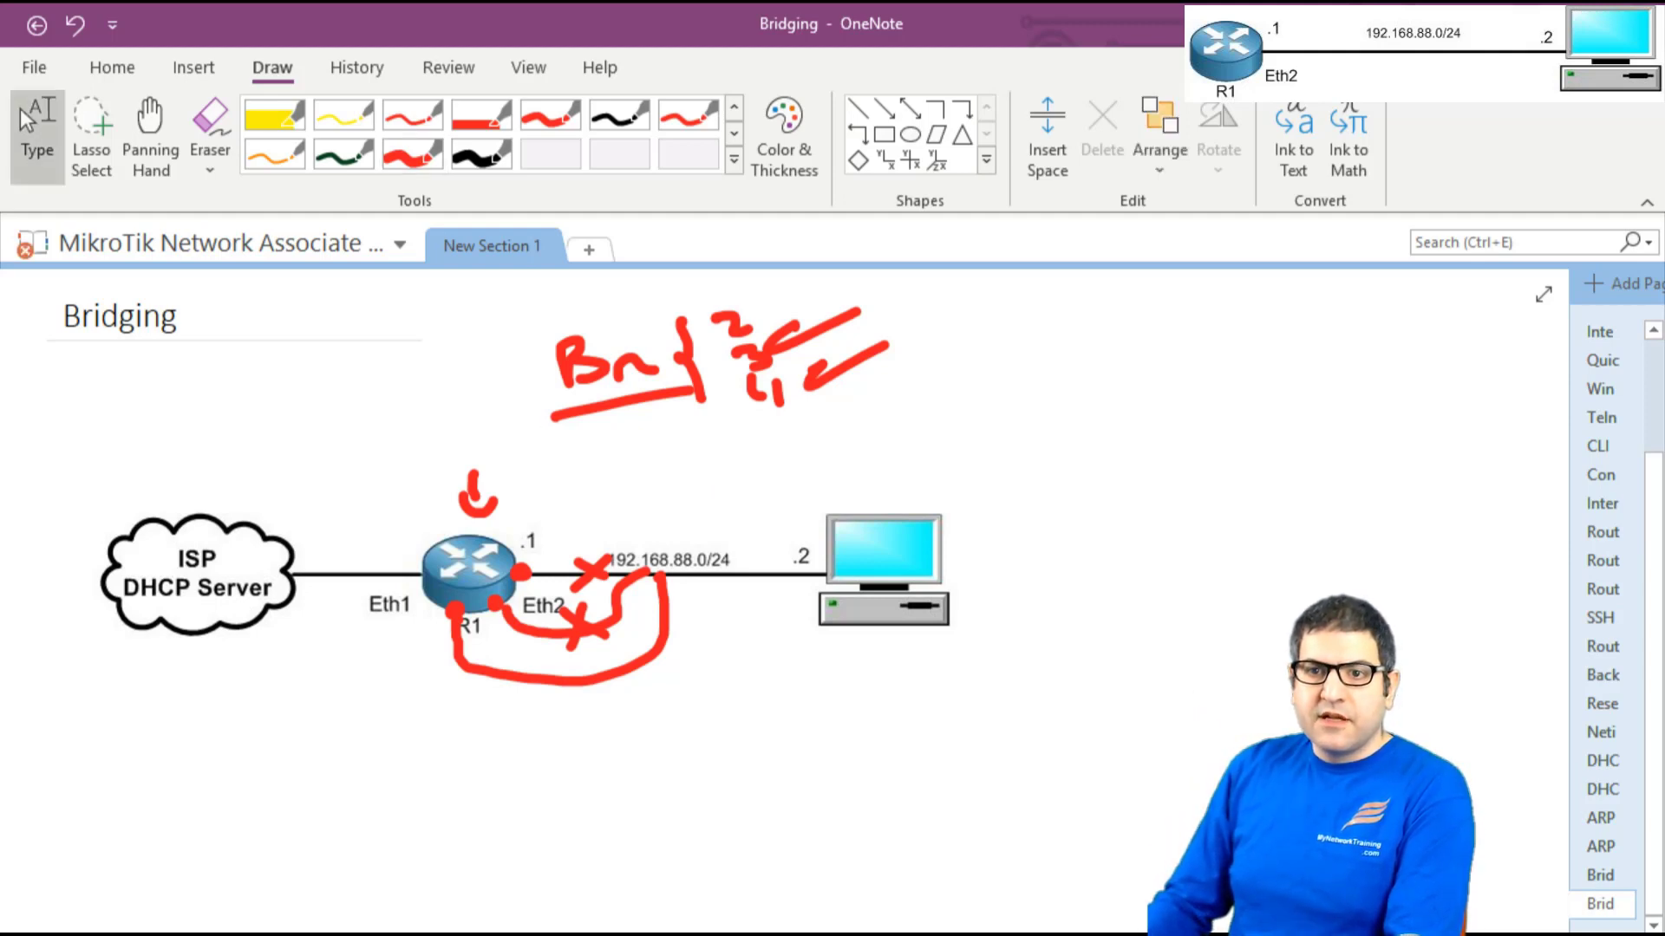
Switch to the PowerPoint lab slide and tick task 4 about moving the cable to Eth3 and Eth4.
key("alt+Tab")
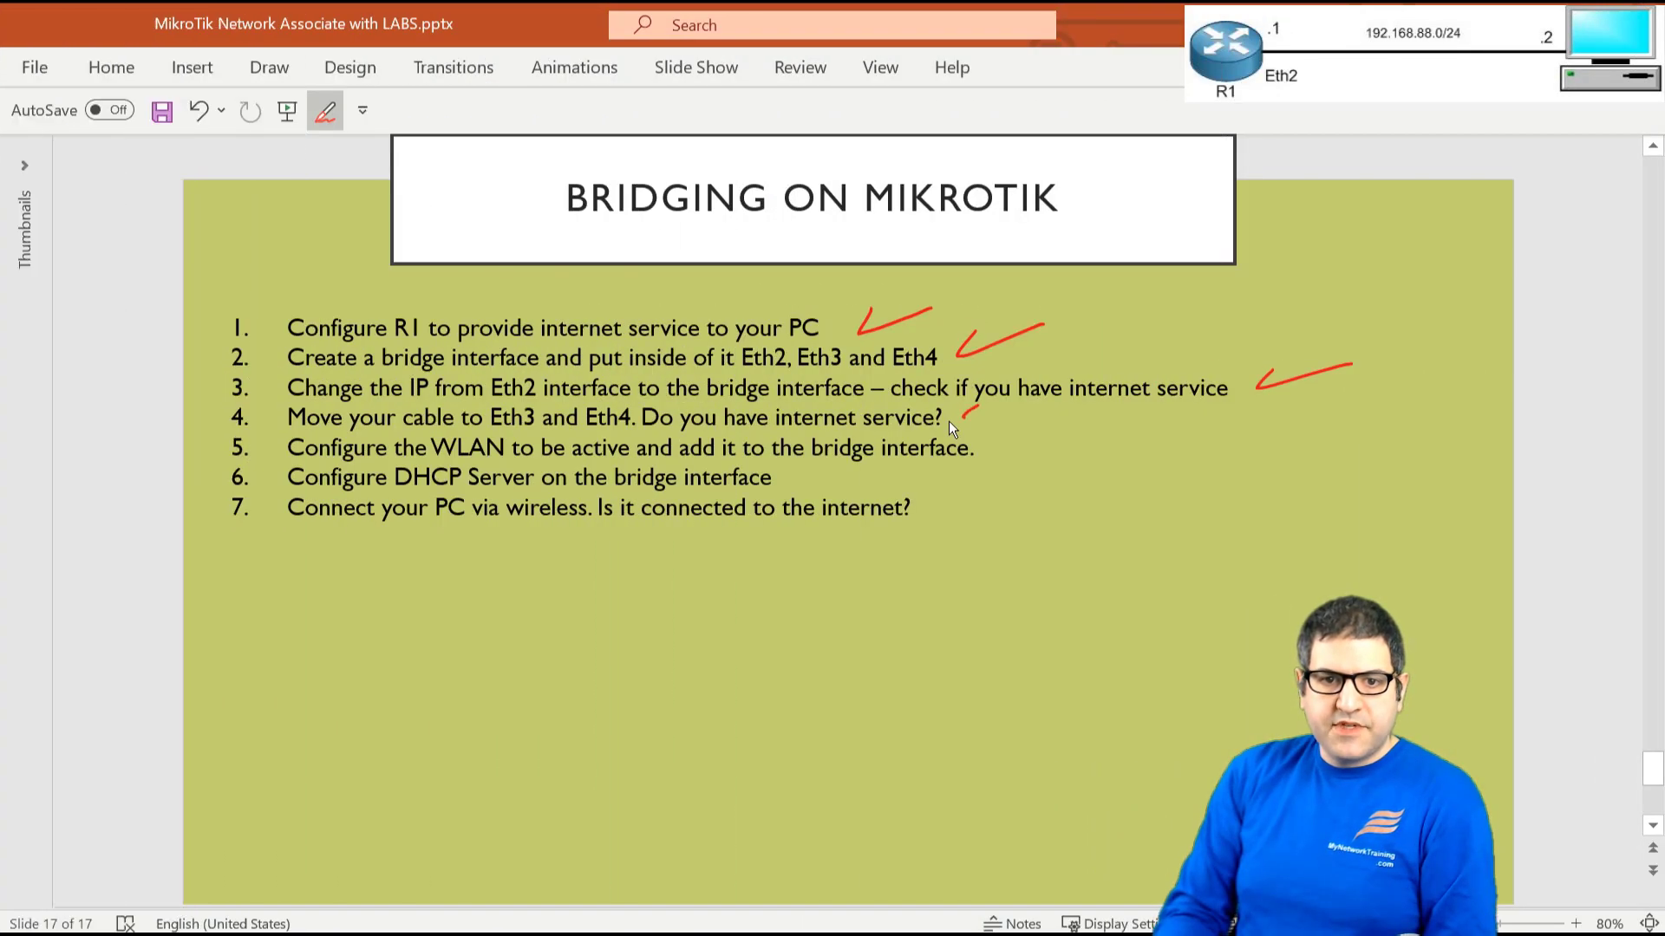
left_click_drag(961, 419, 1048, 413)
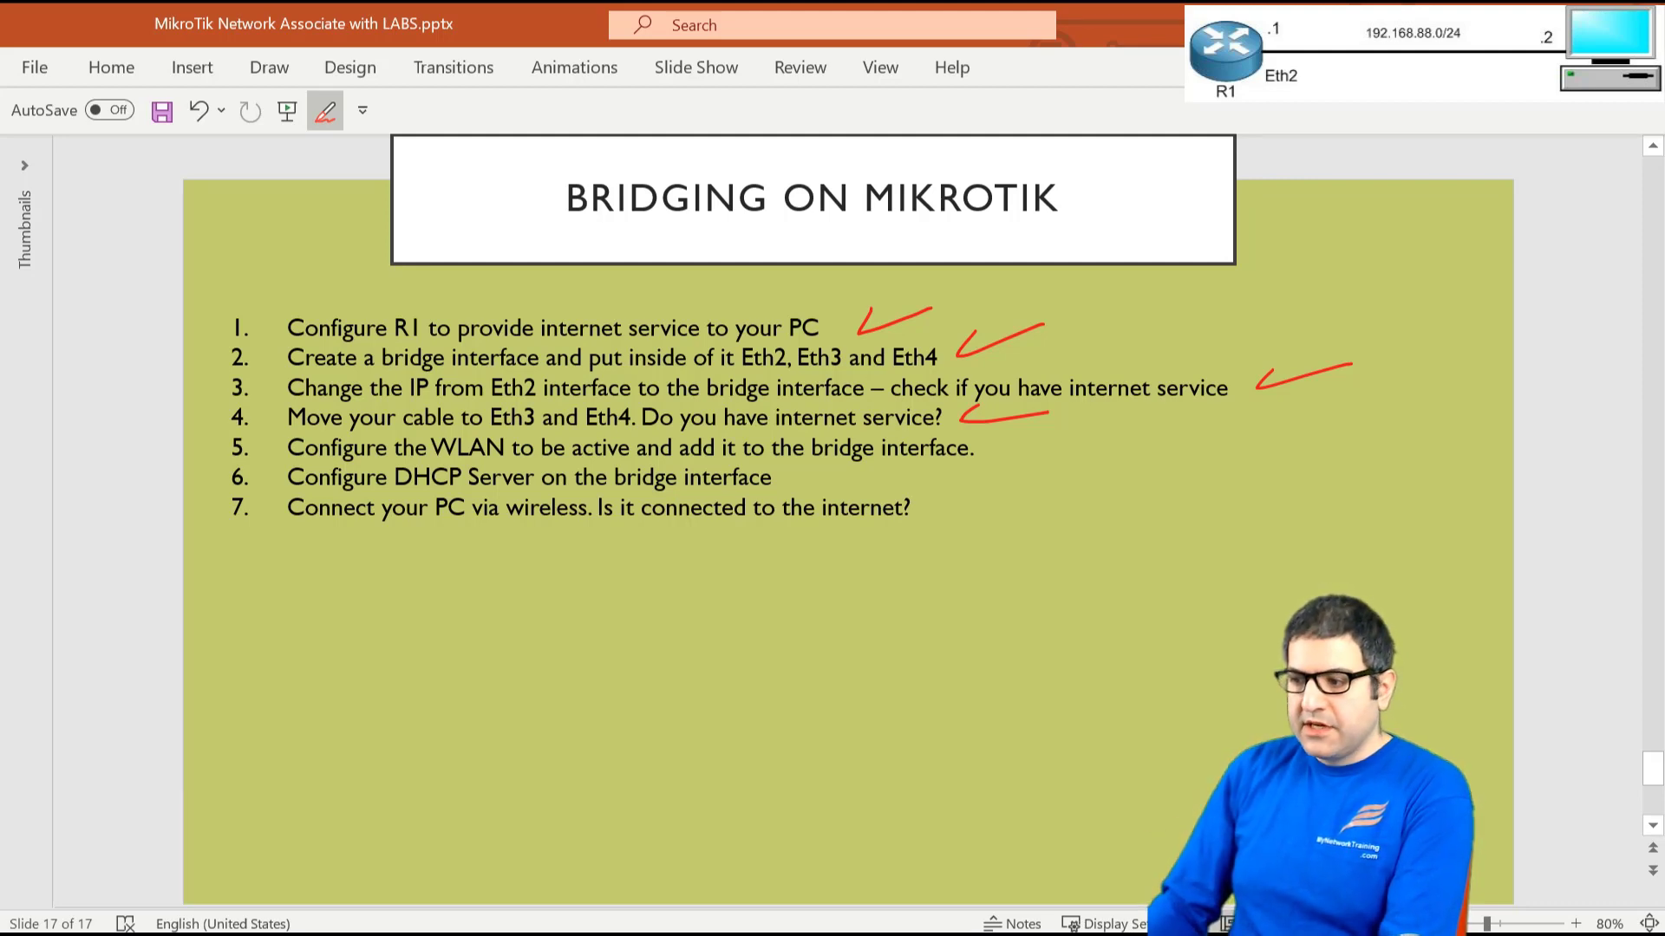
Switch to WinBox and connect to the neighbor R1 through its IP address 192.168.88.1.
key("alt+Tab")
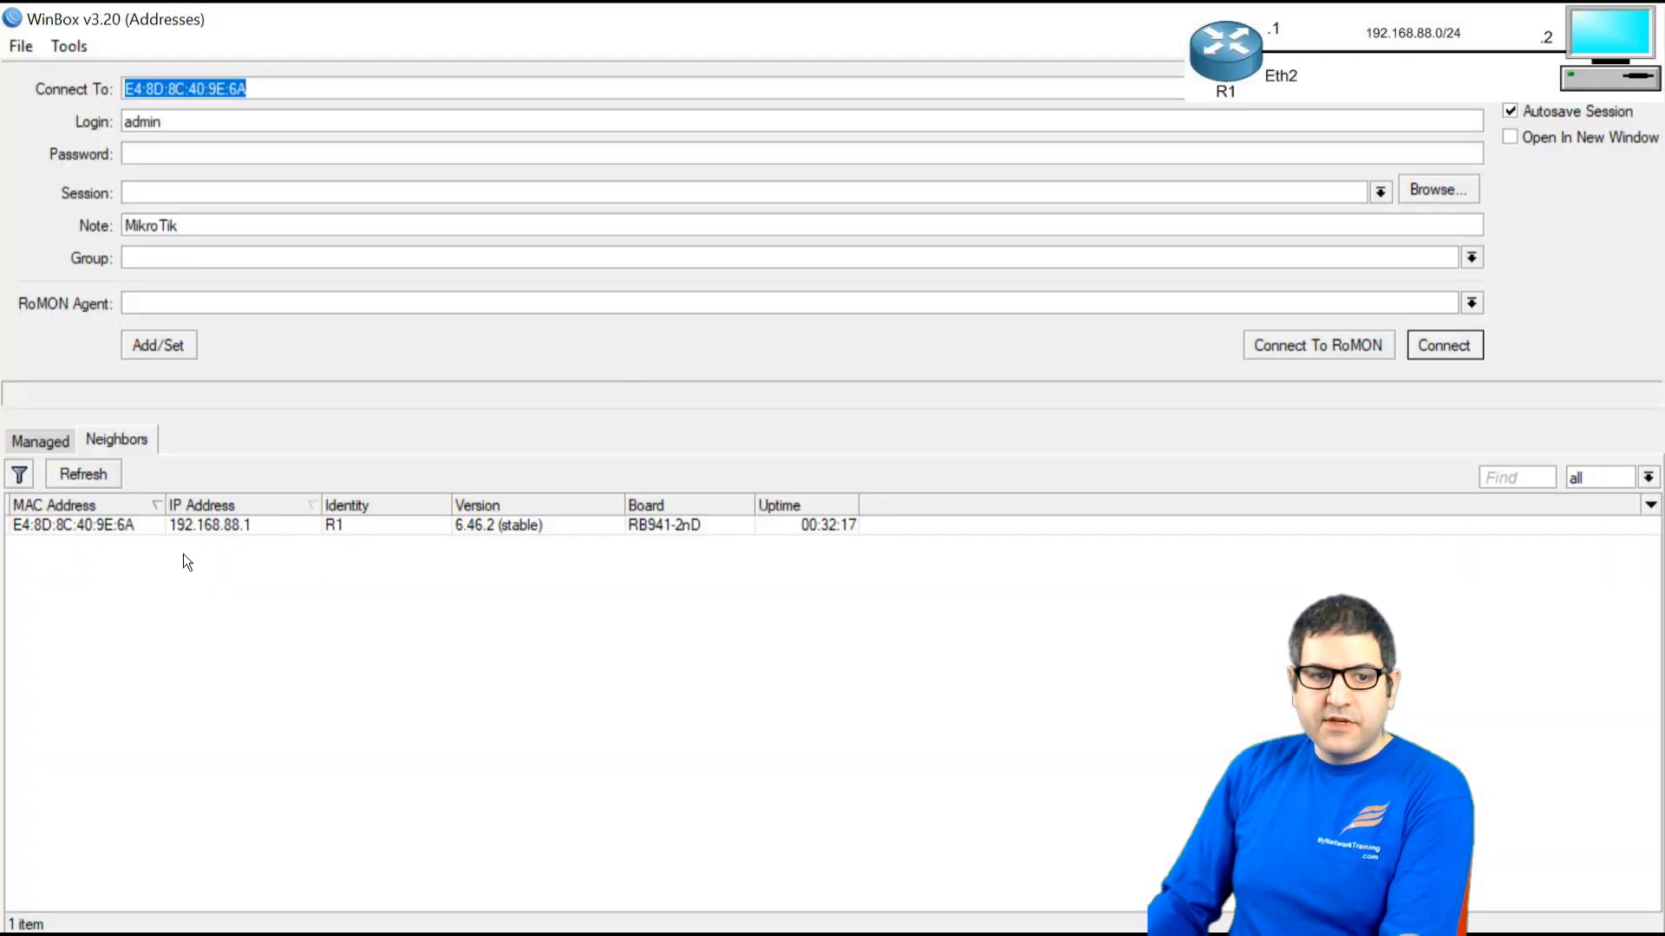
left_click(206, 527)
left_click(1433, 352)
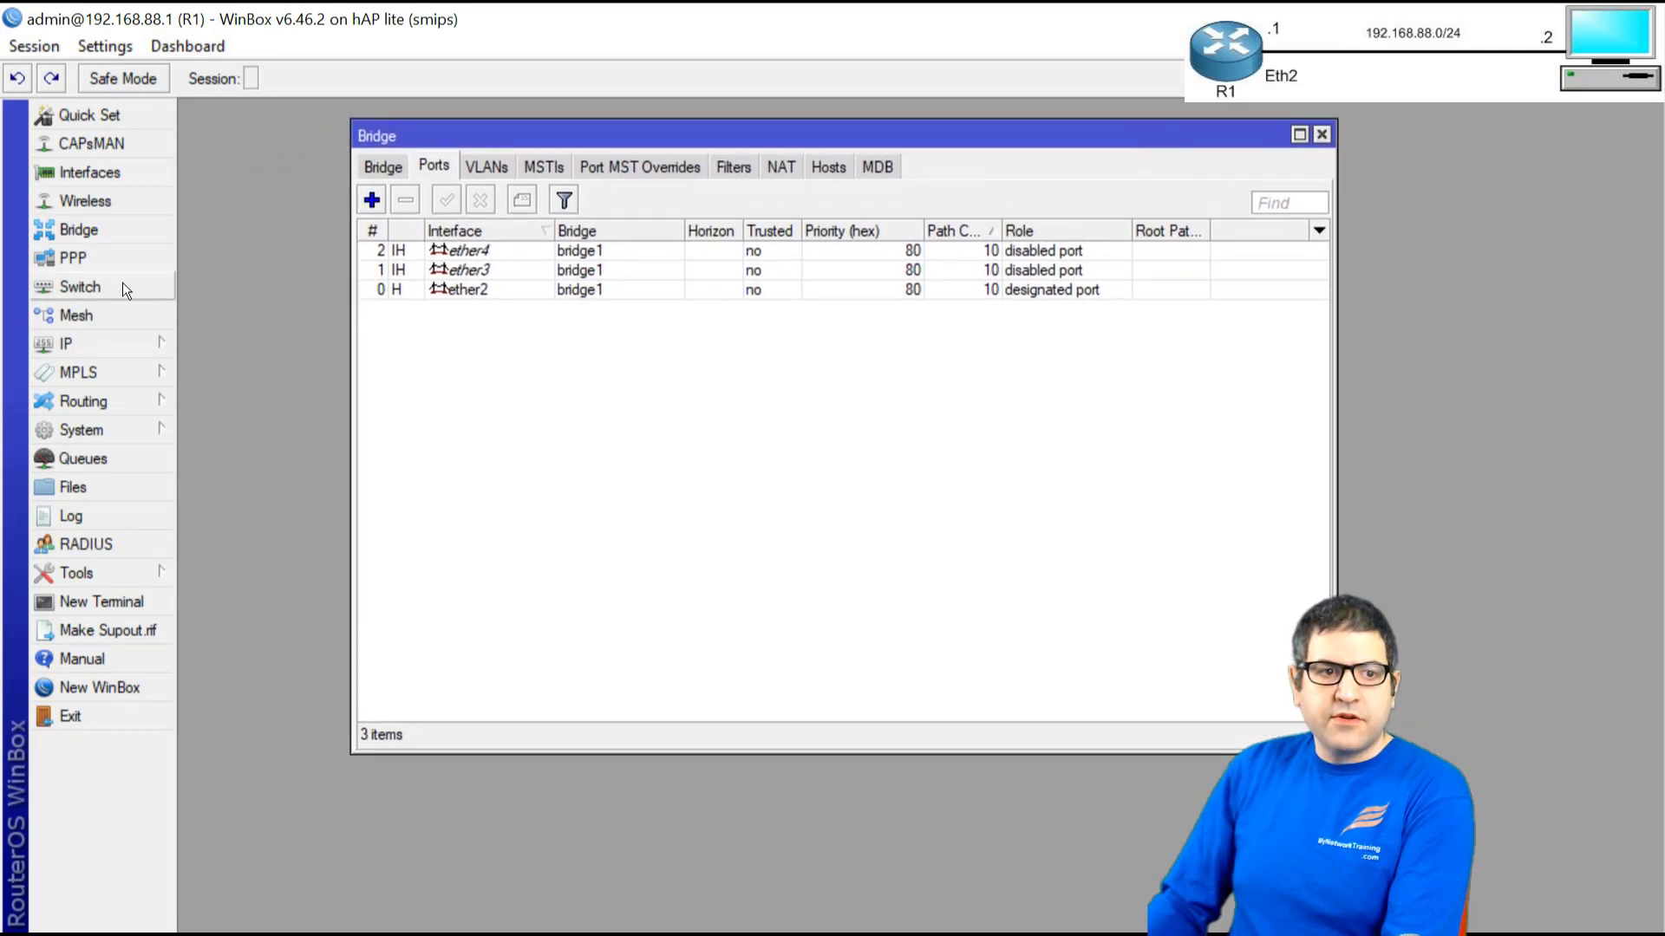
Open the wlan1 interface's wireless settings and set its mode to ap bridge.
left_click(102, 201)
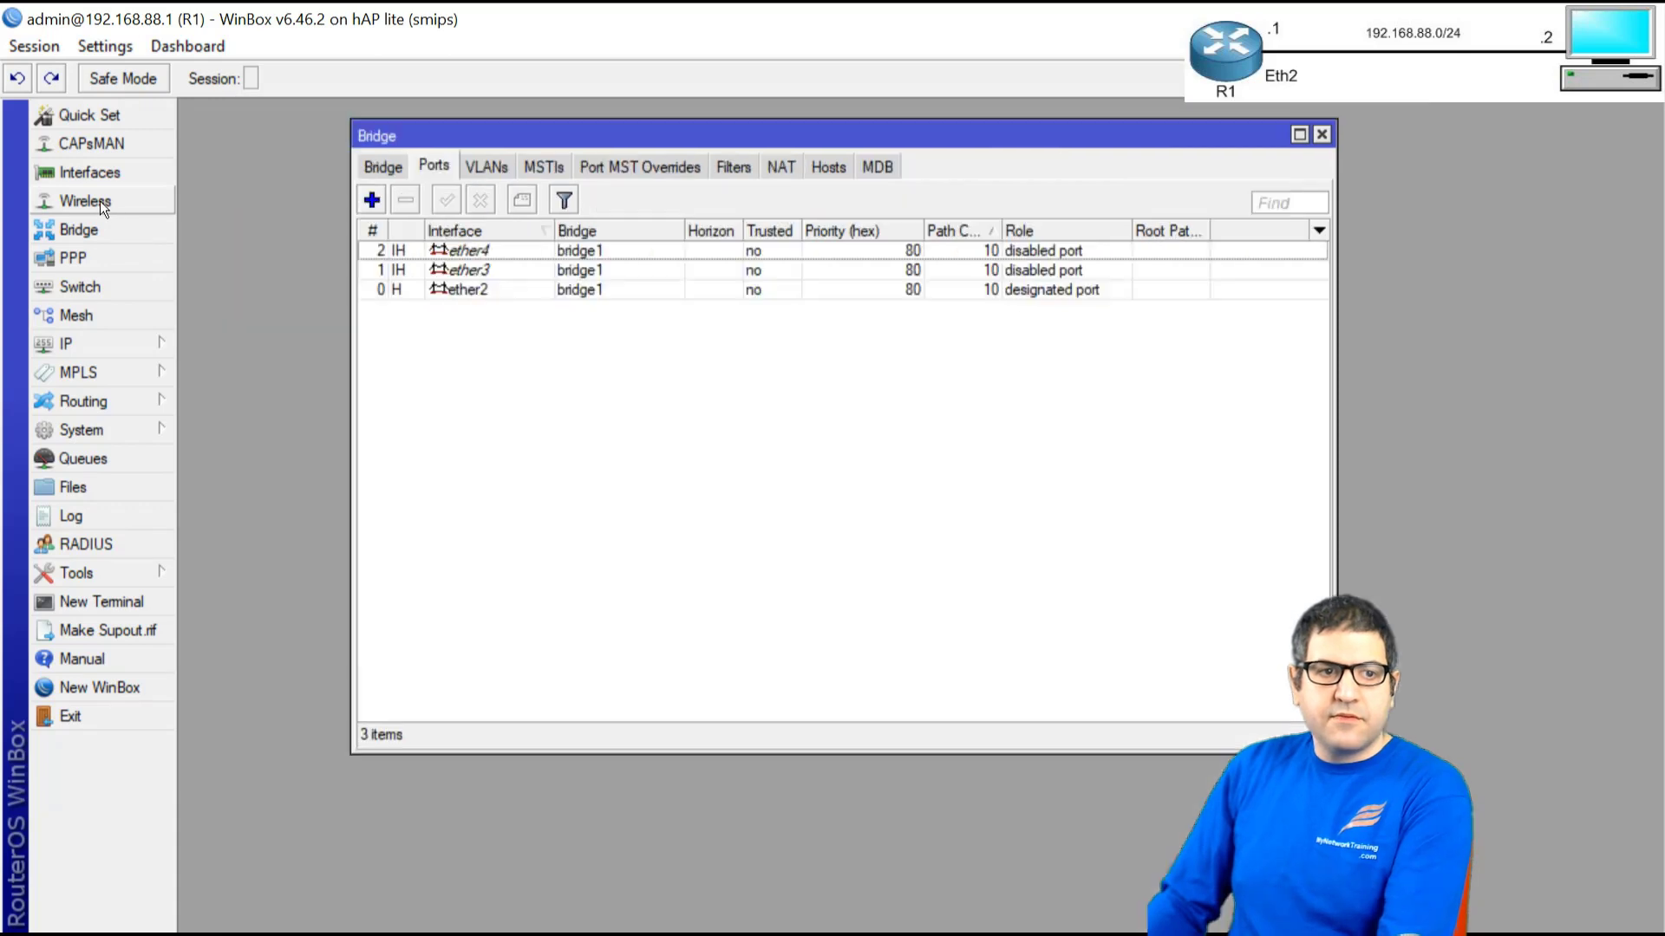
left_click(97, 173)
double_click(239, 322)
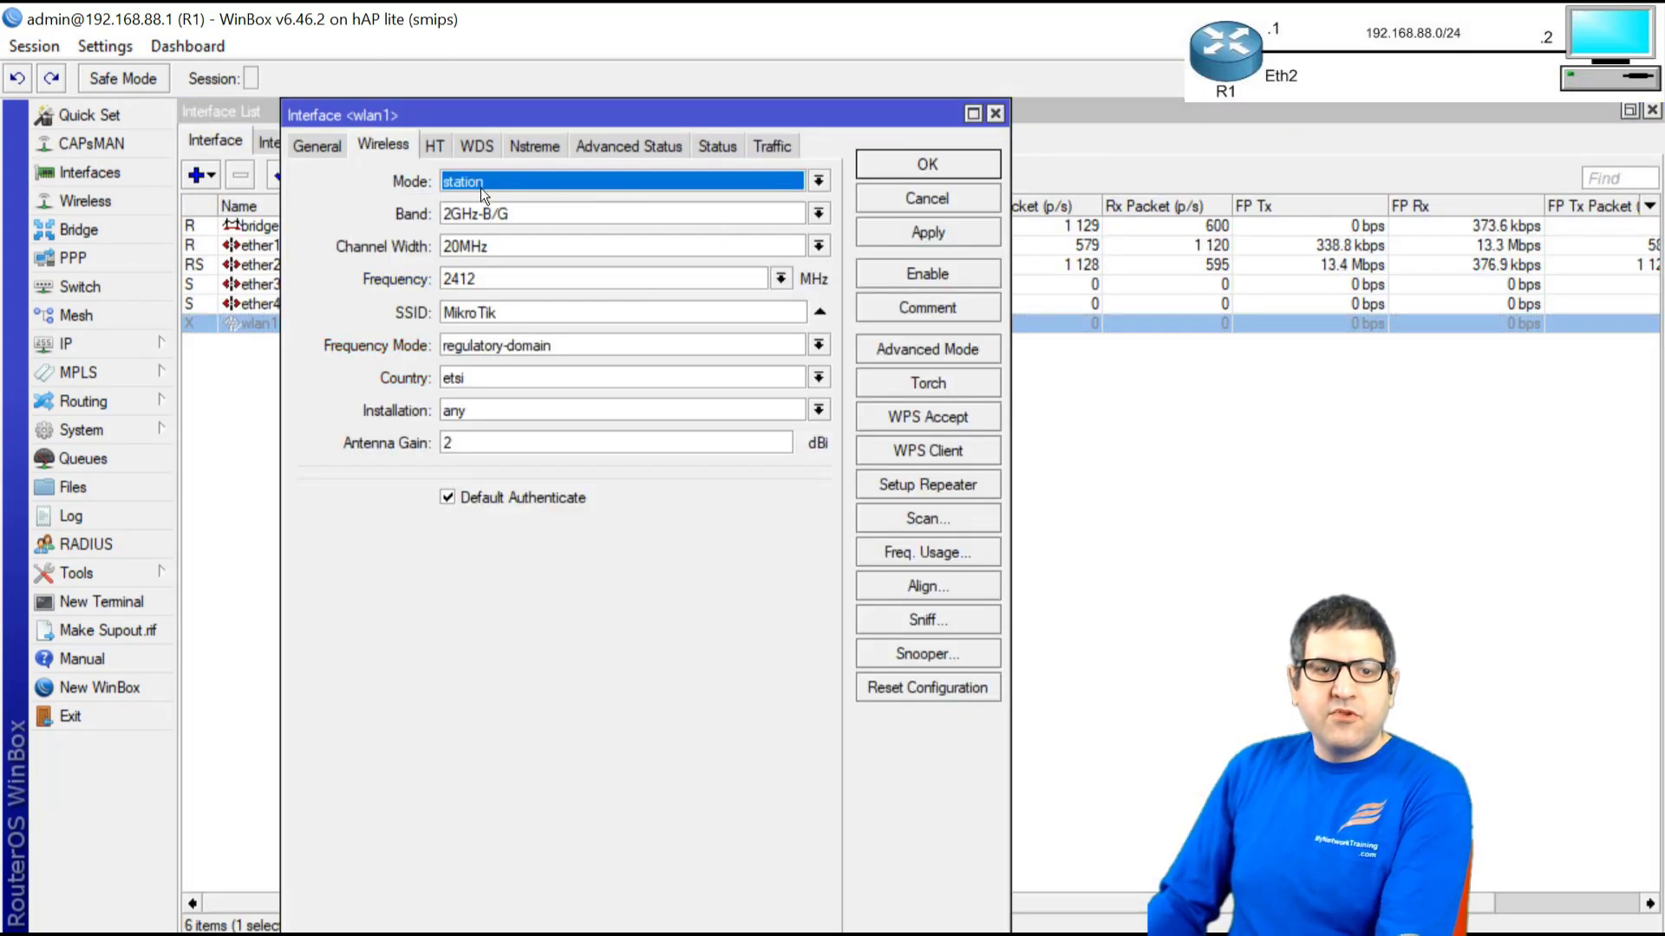
left_click(515, 178)
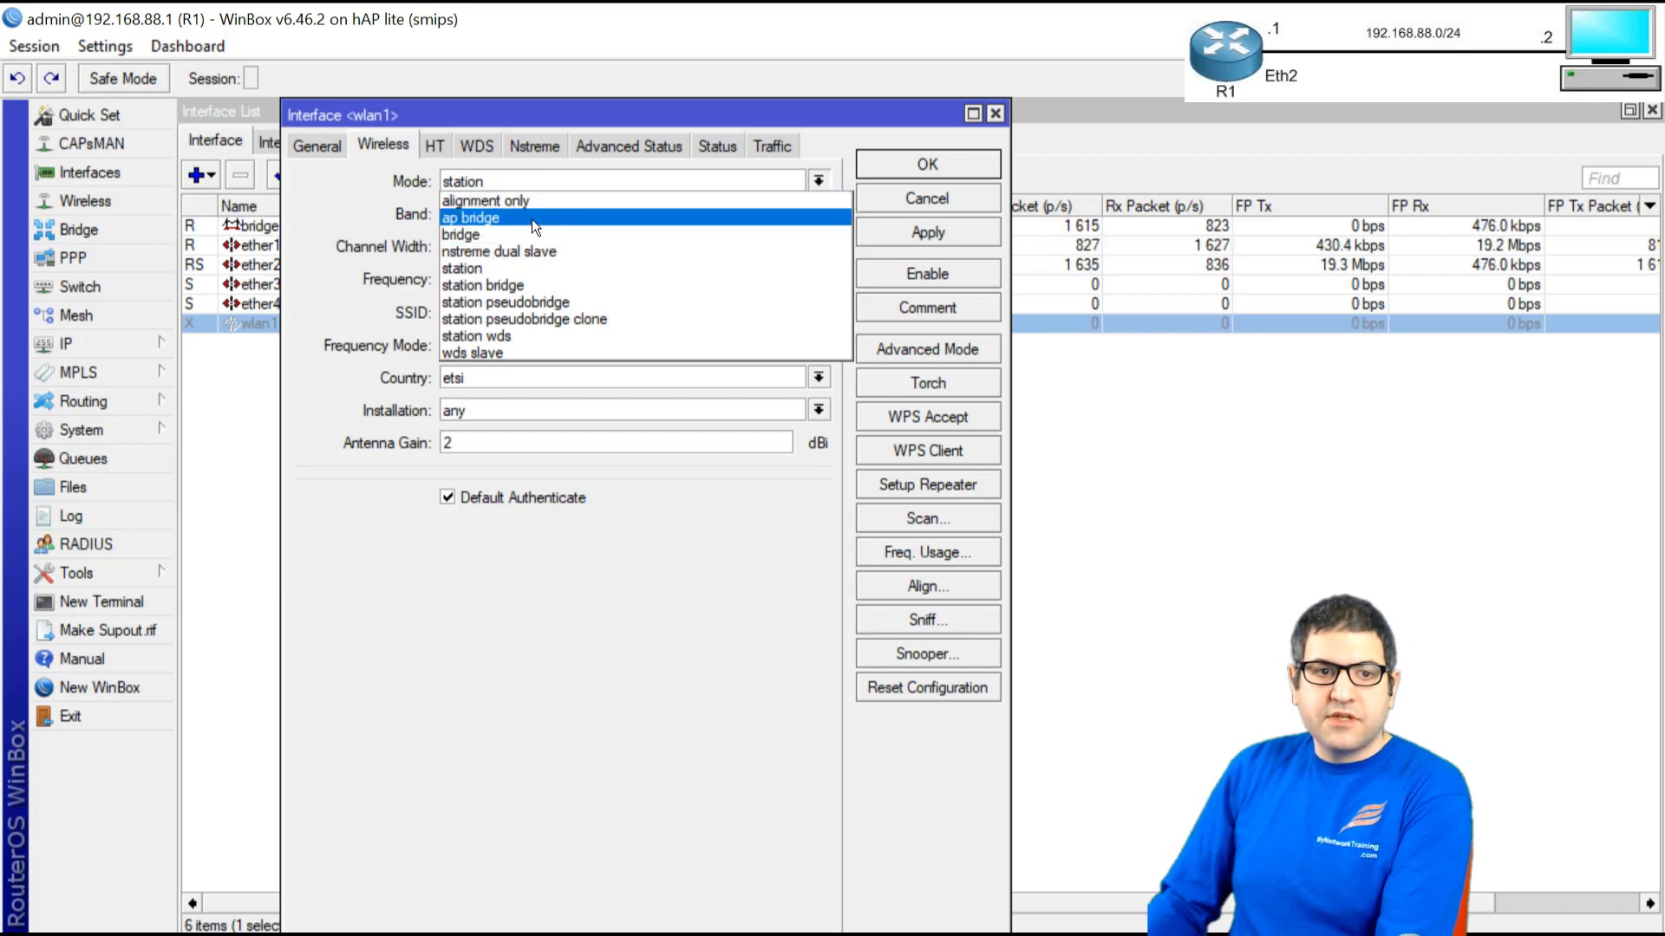
left_click(529, 215)
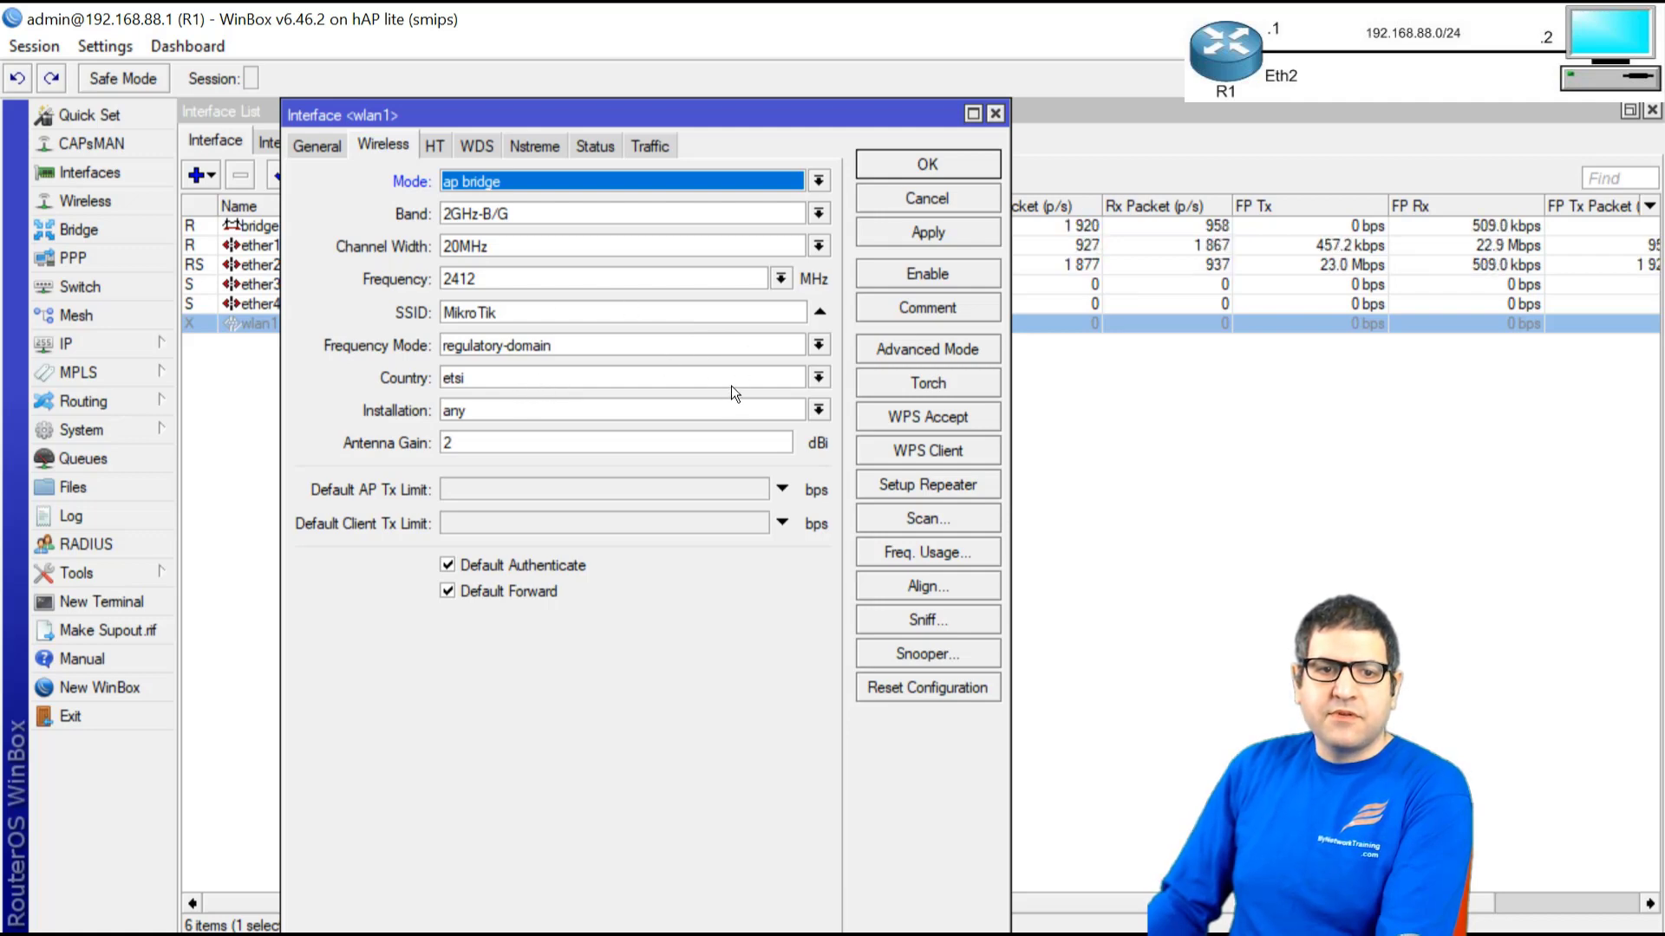
Set wlan1's country to netherlands, save the settings and enable the interface.
left_click(562, 381)
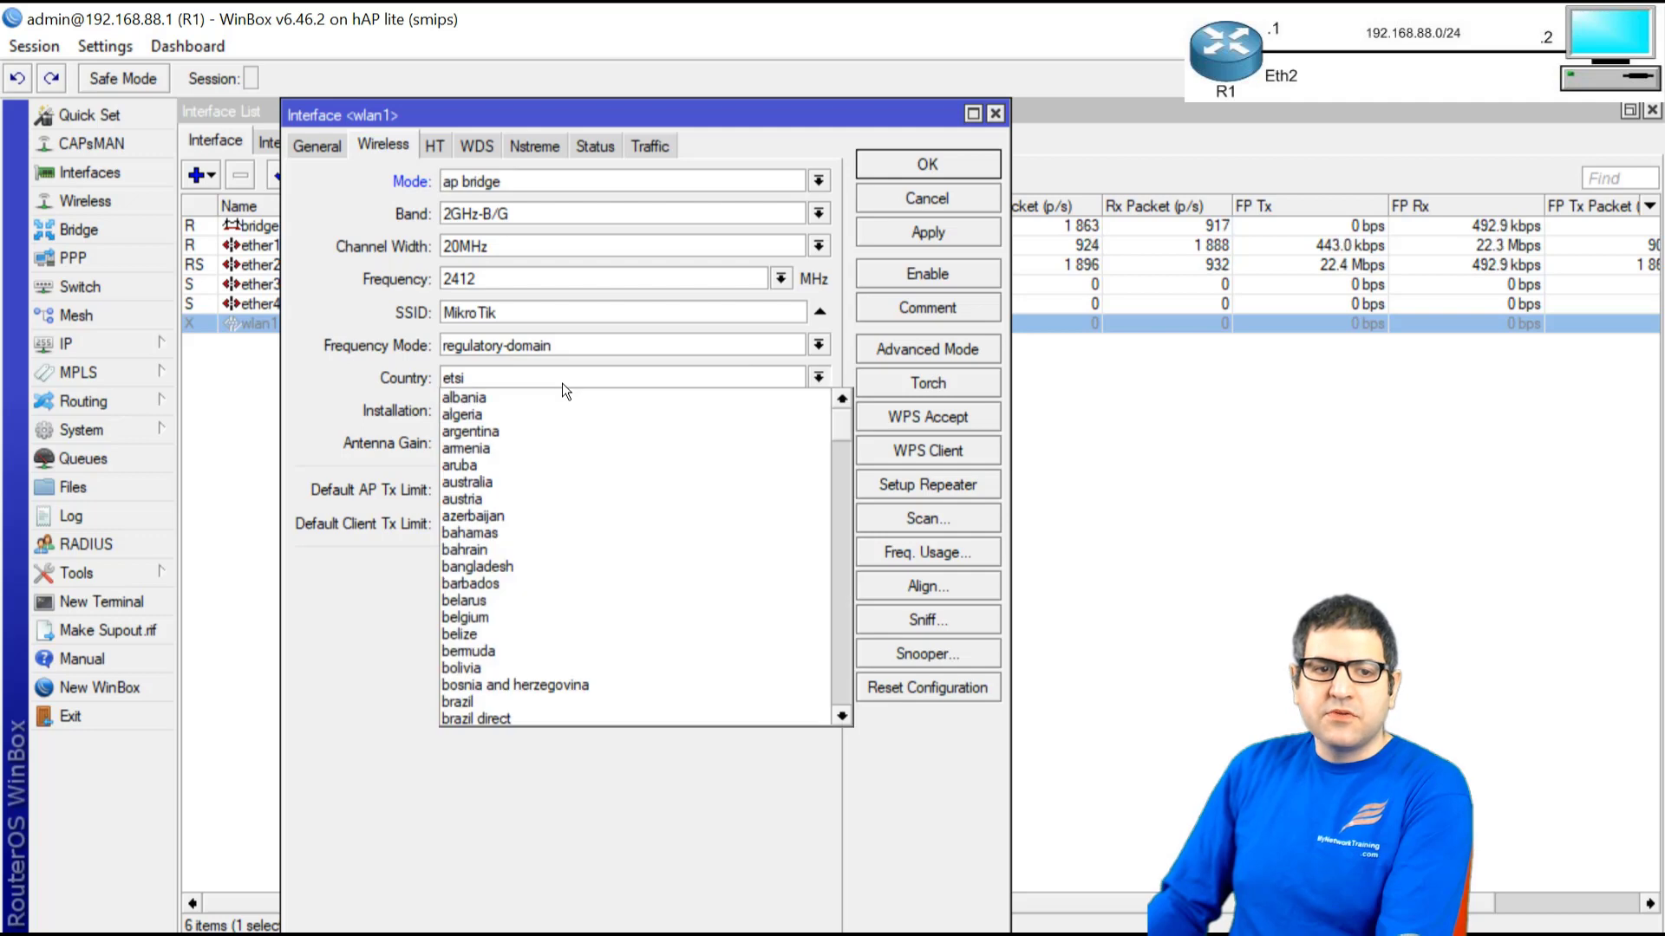
type("nepal")
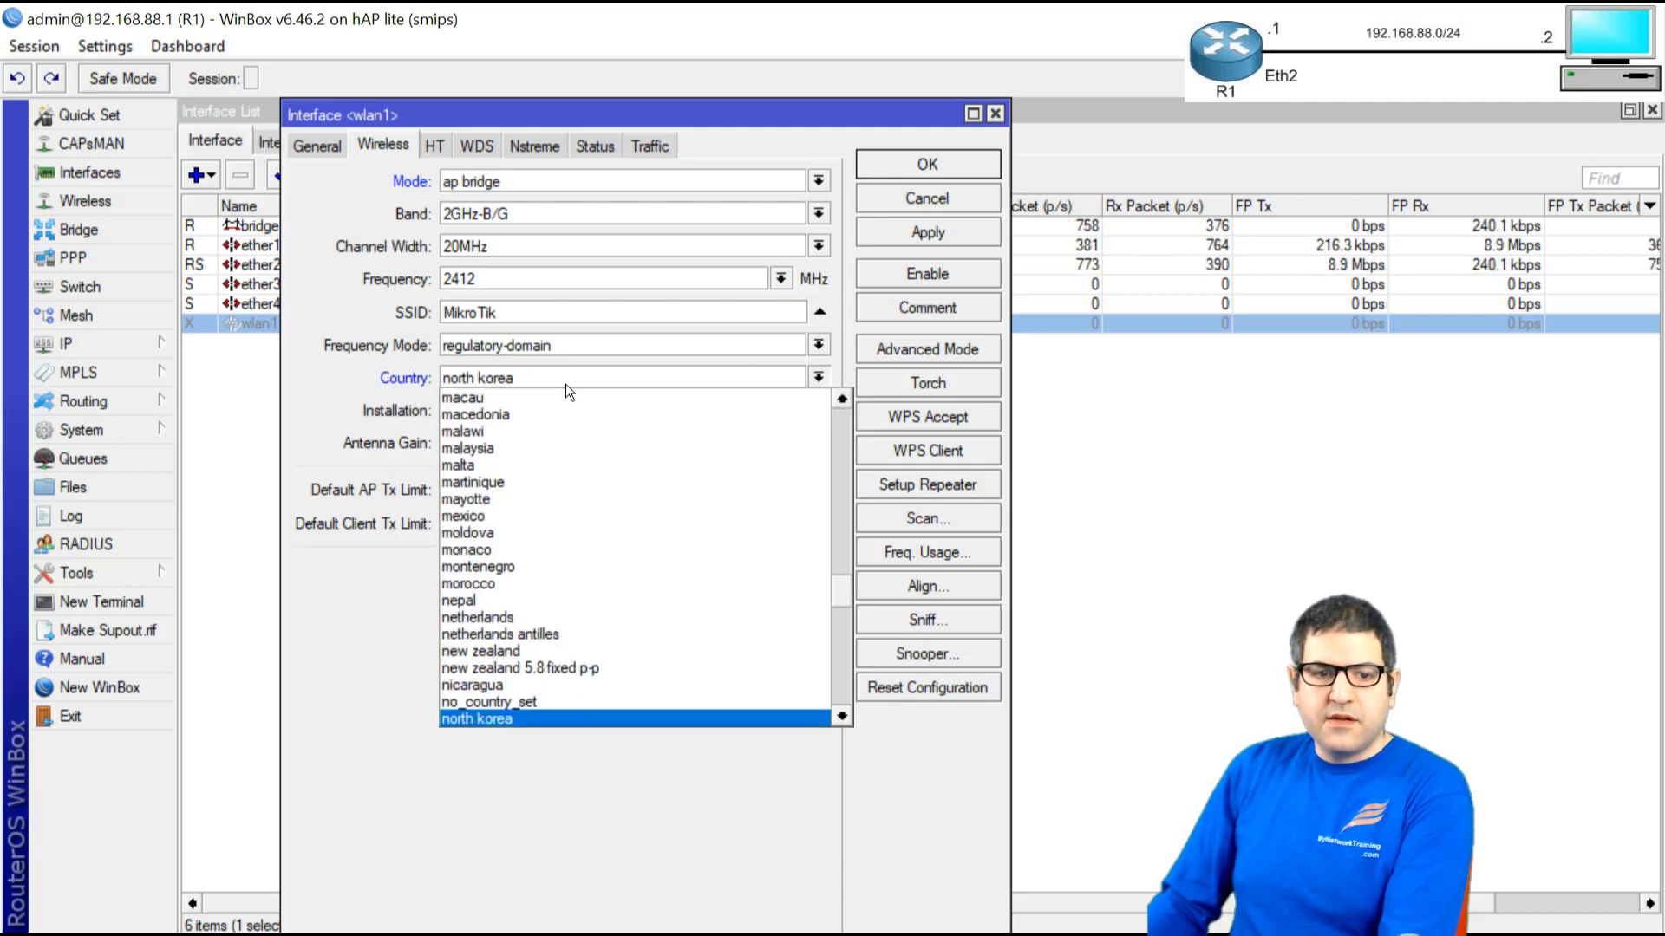
left_click(491, 616)
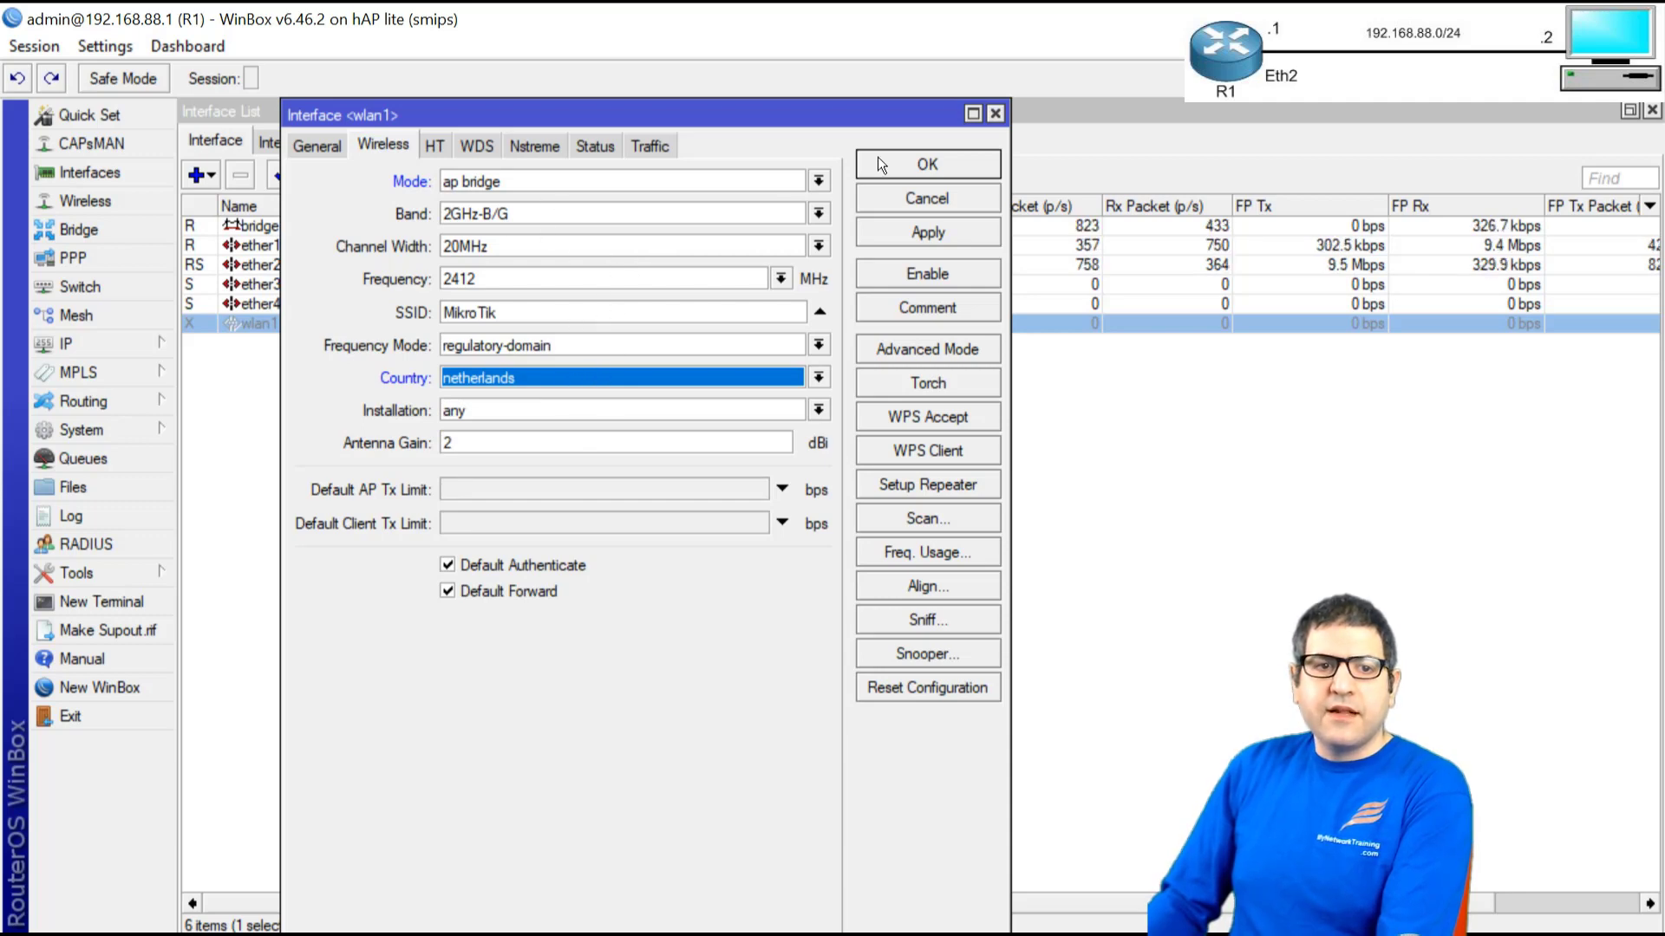
left_click(913, 153)
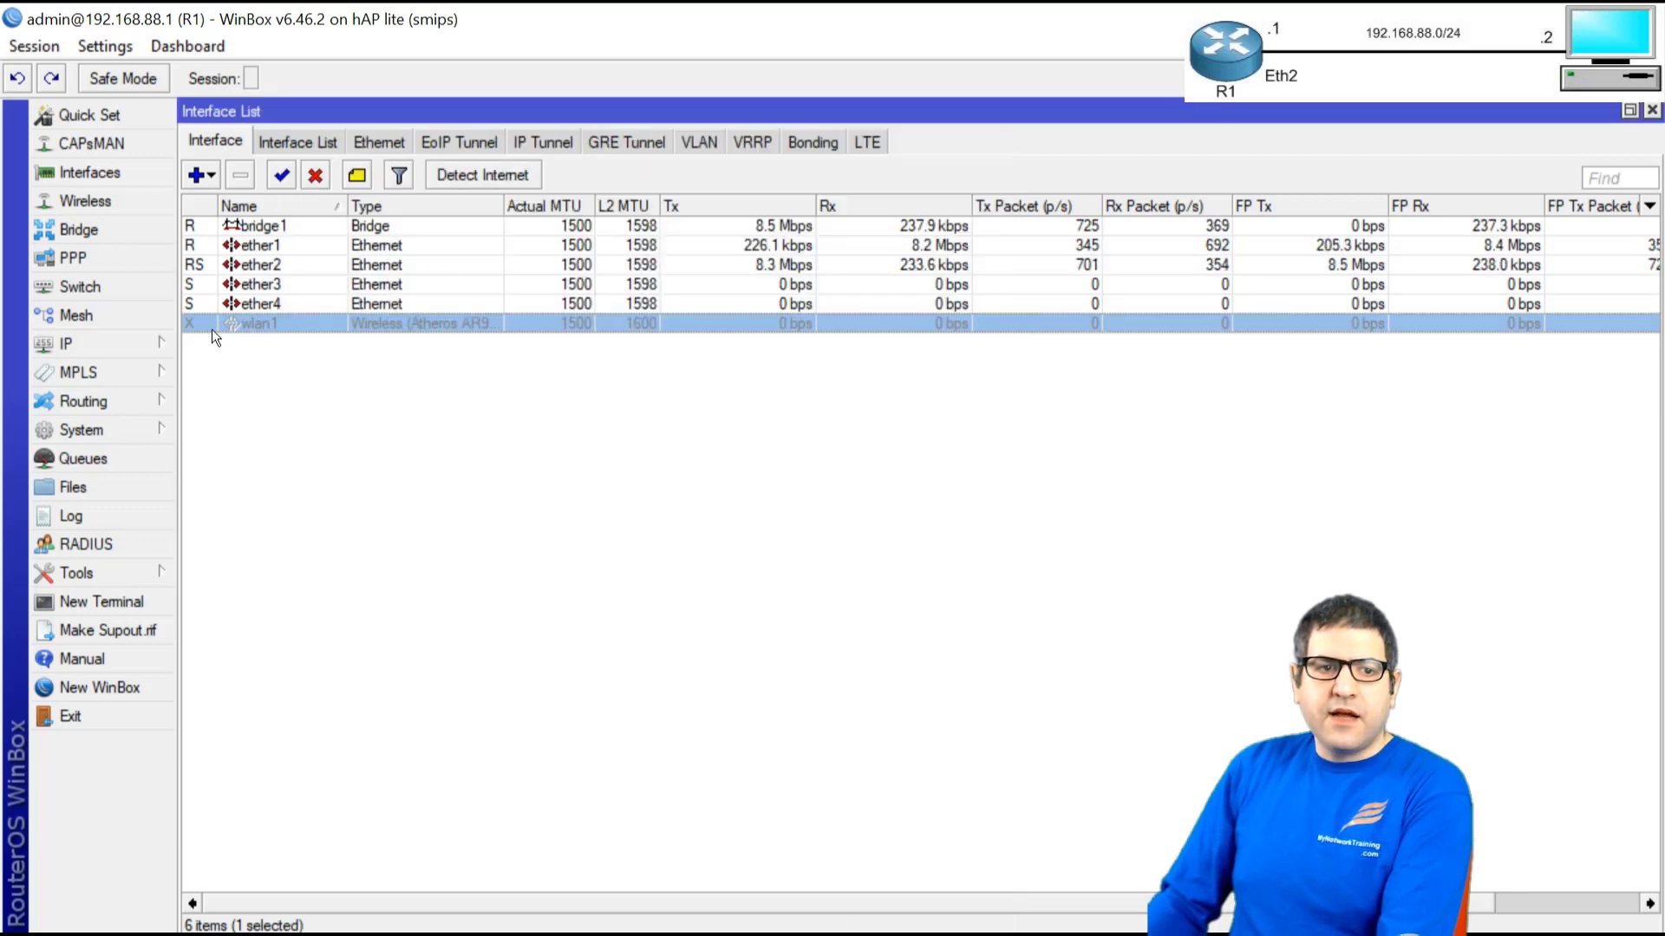
left_click(281, 175)
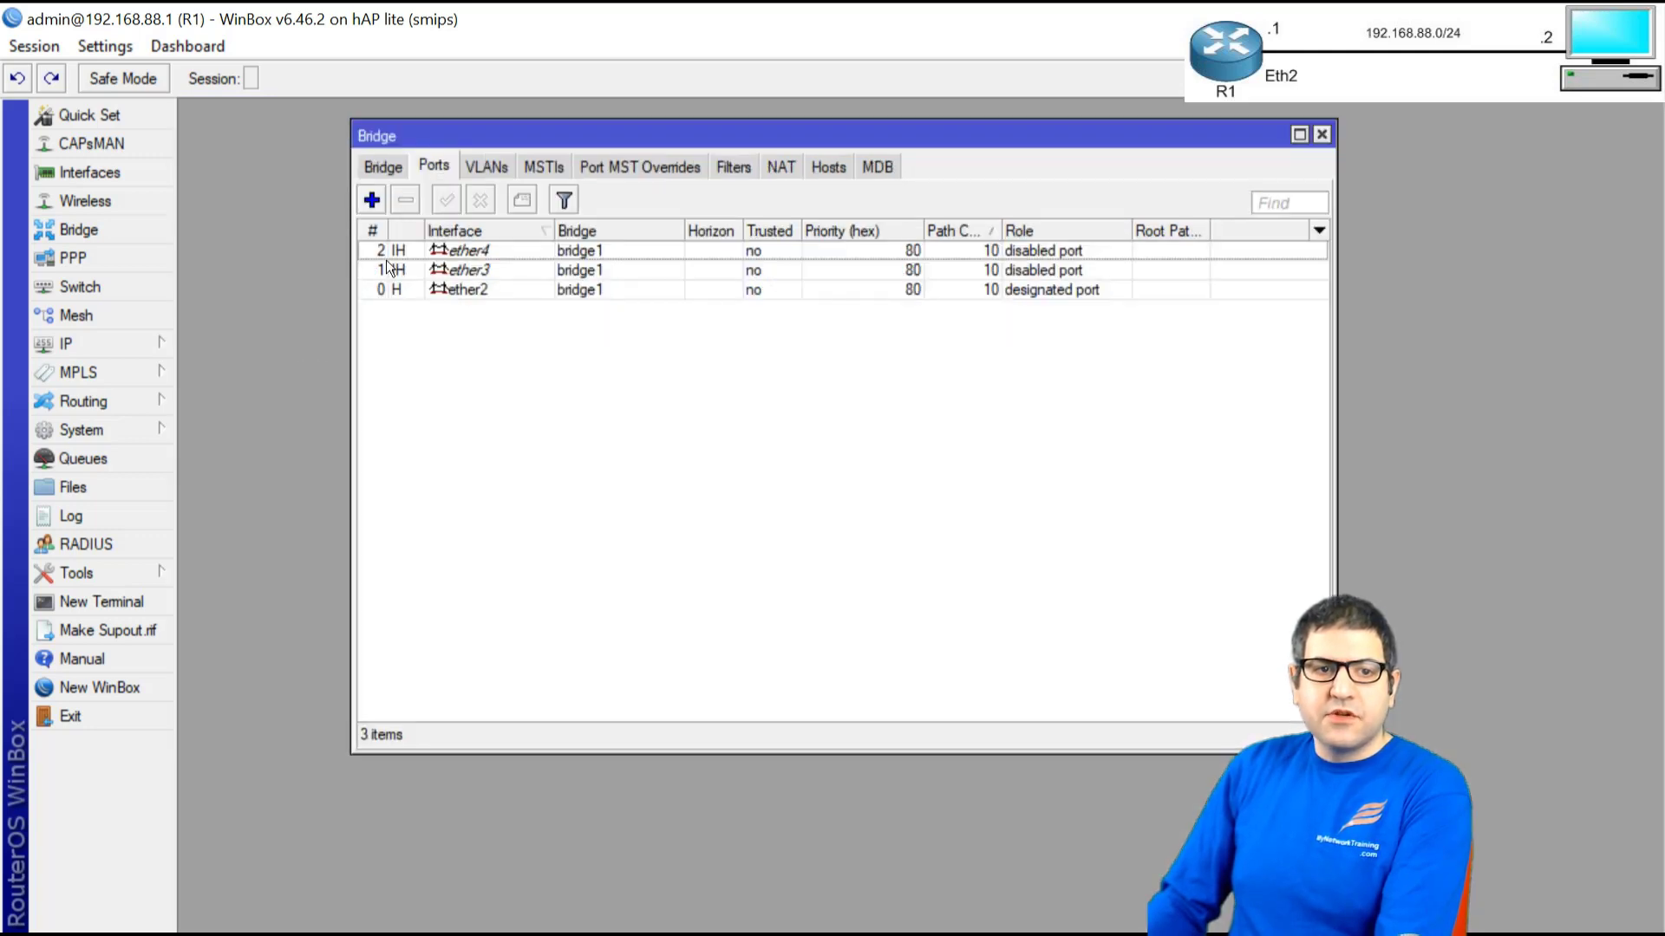
Add wlan1 as a new port of bridge1.
left_click_drag(457, 136, 342, 131)
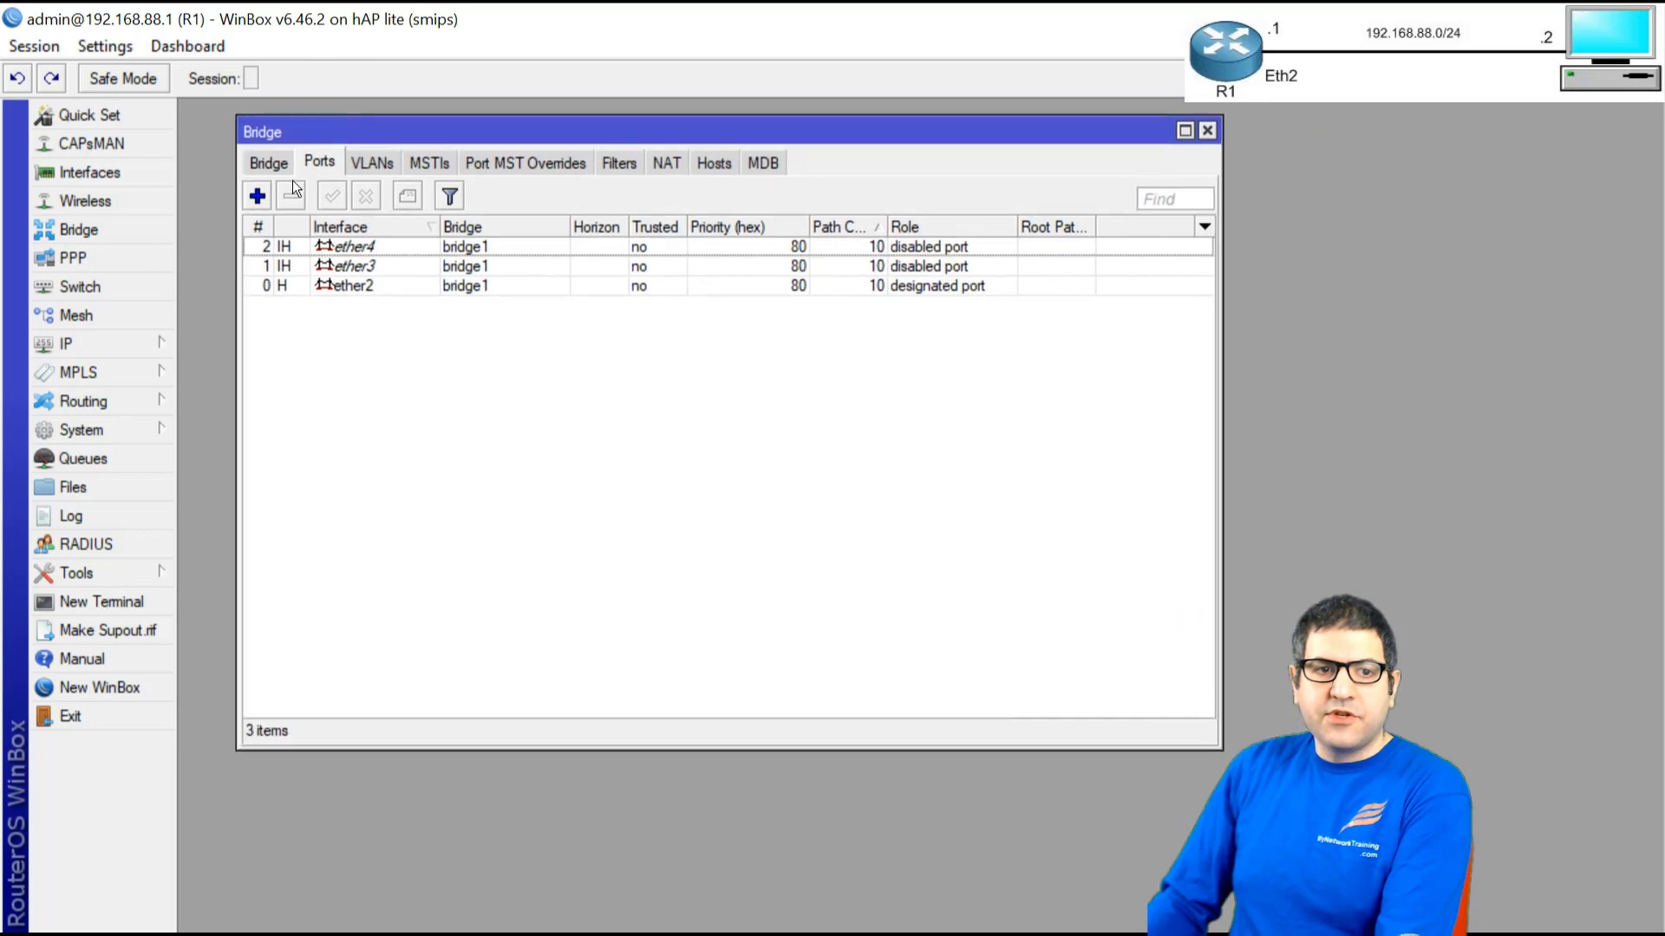
left_click(253, 195)
left_click(495, 356)
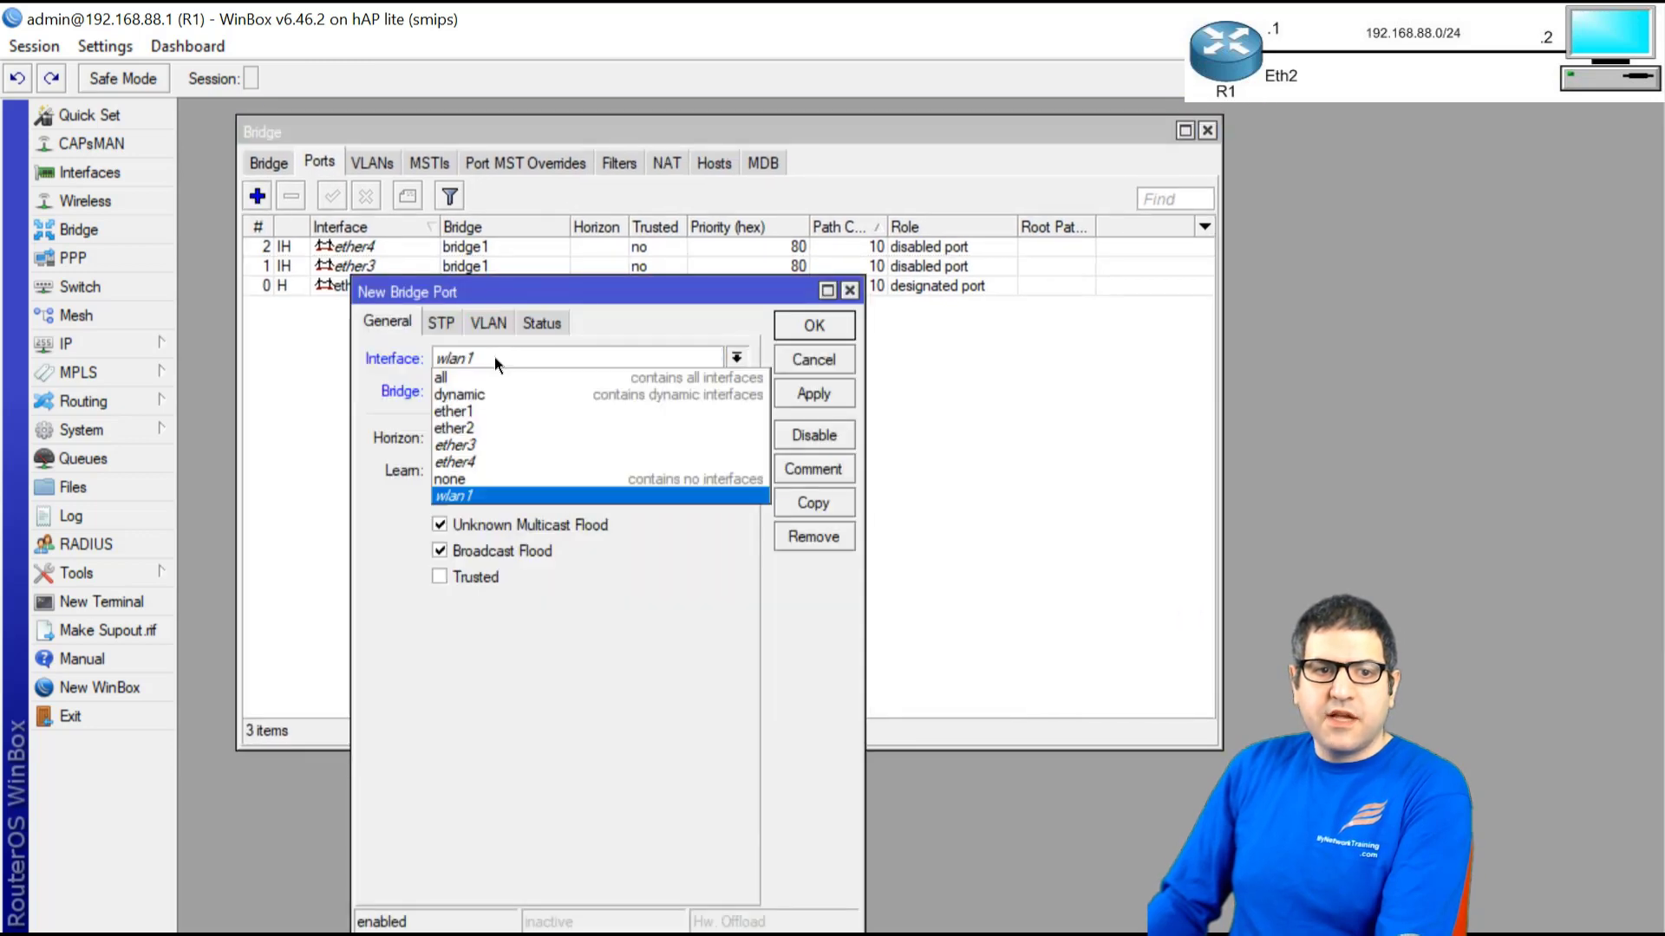
left_click(494, 356)
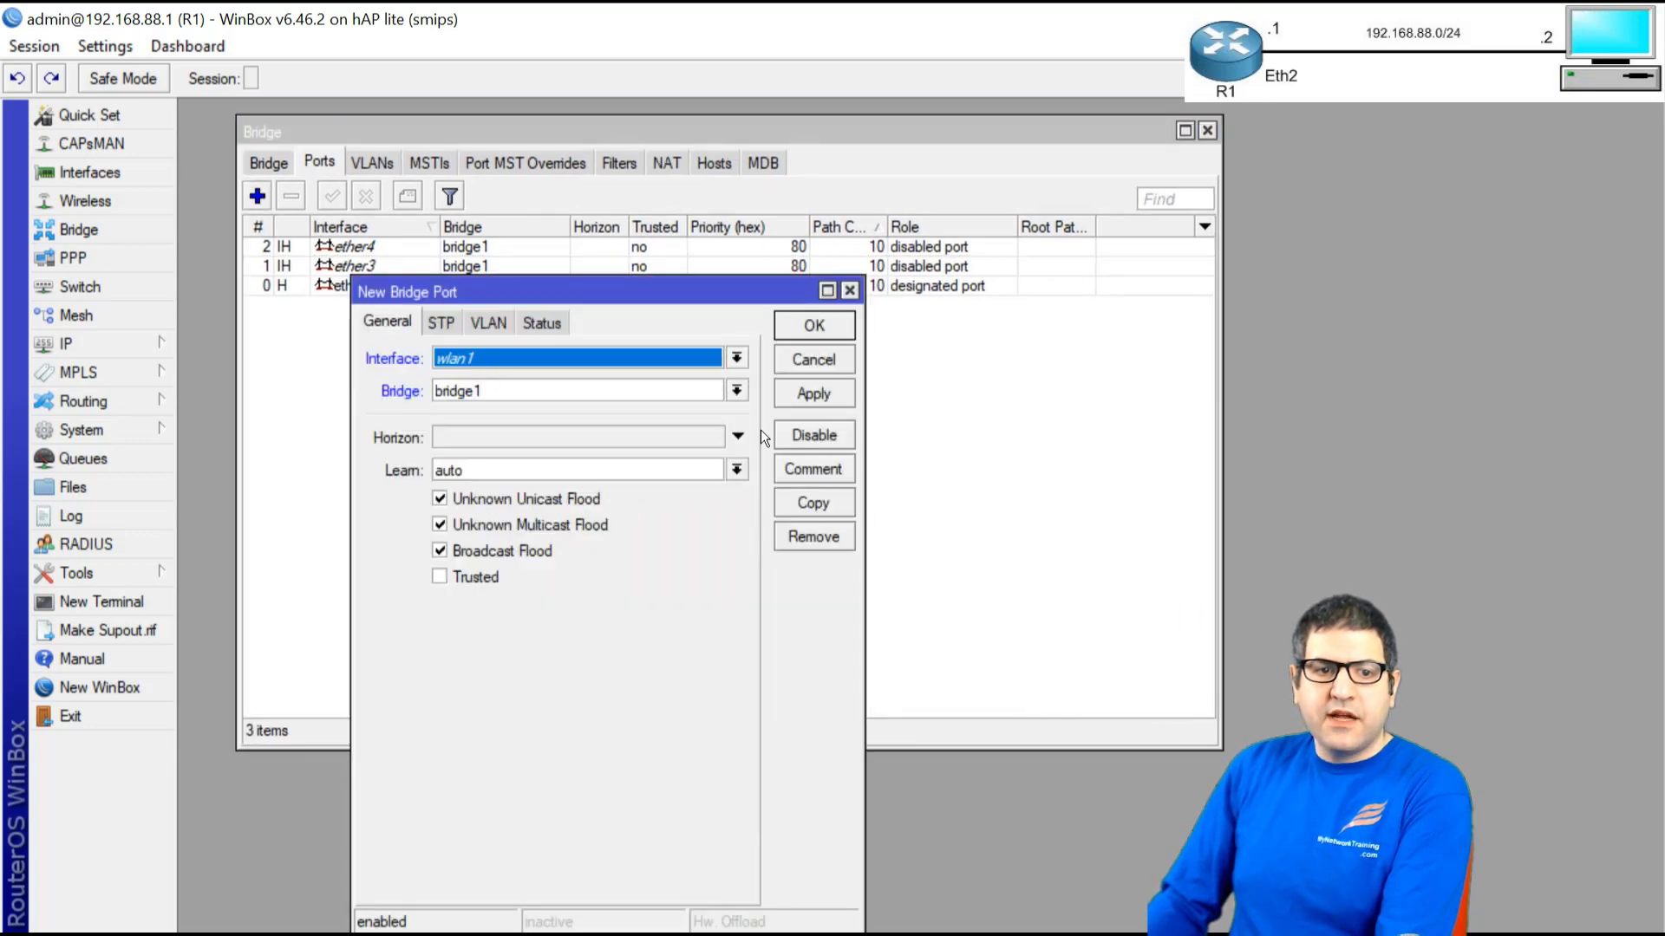
left_click(825, 326)
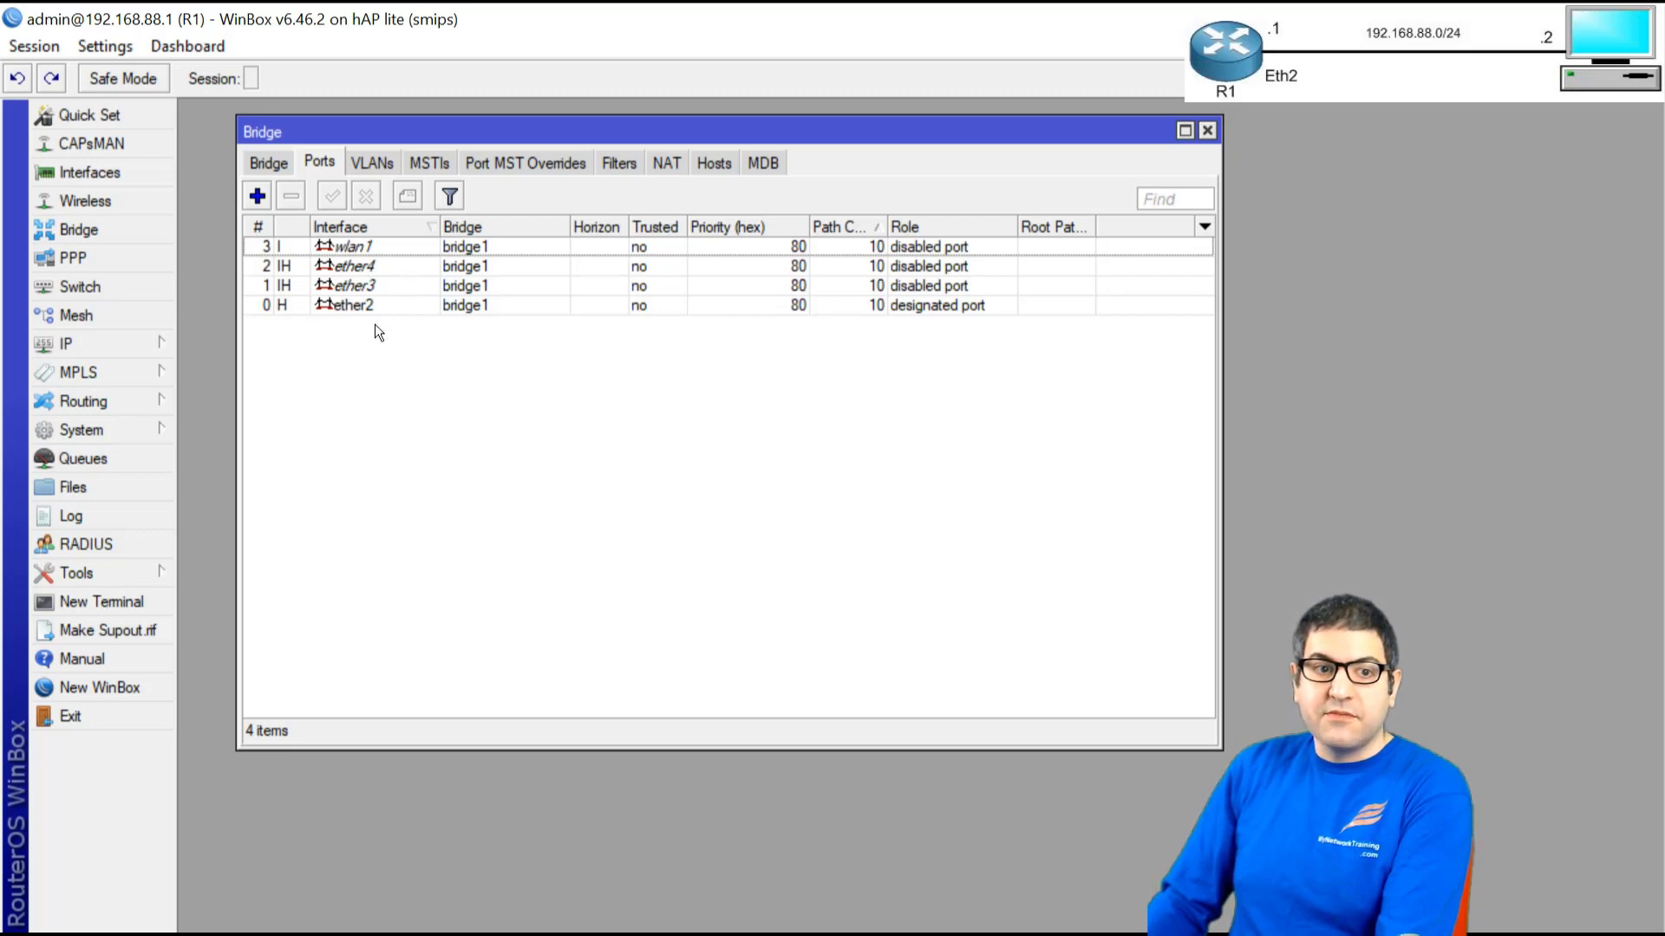
Compare the bridge port settings of wlan1 and ether4, checking each for the Hardware Offload option.
left_click(351, 247)
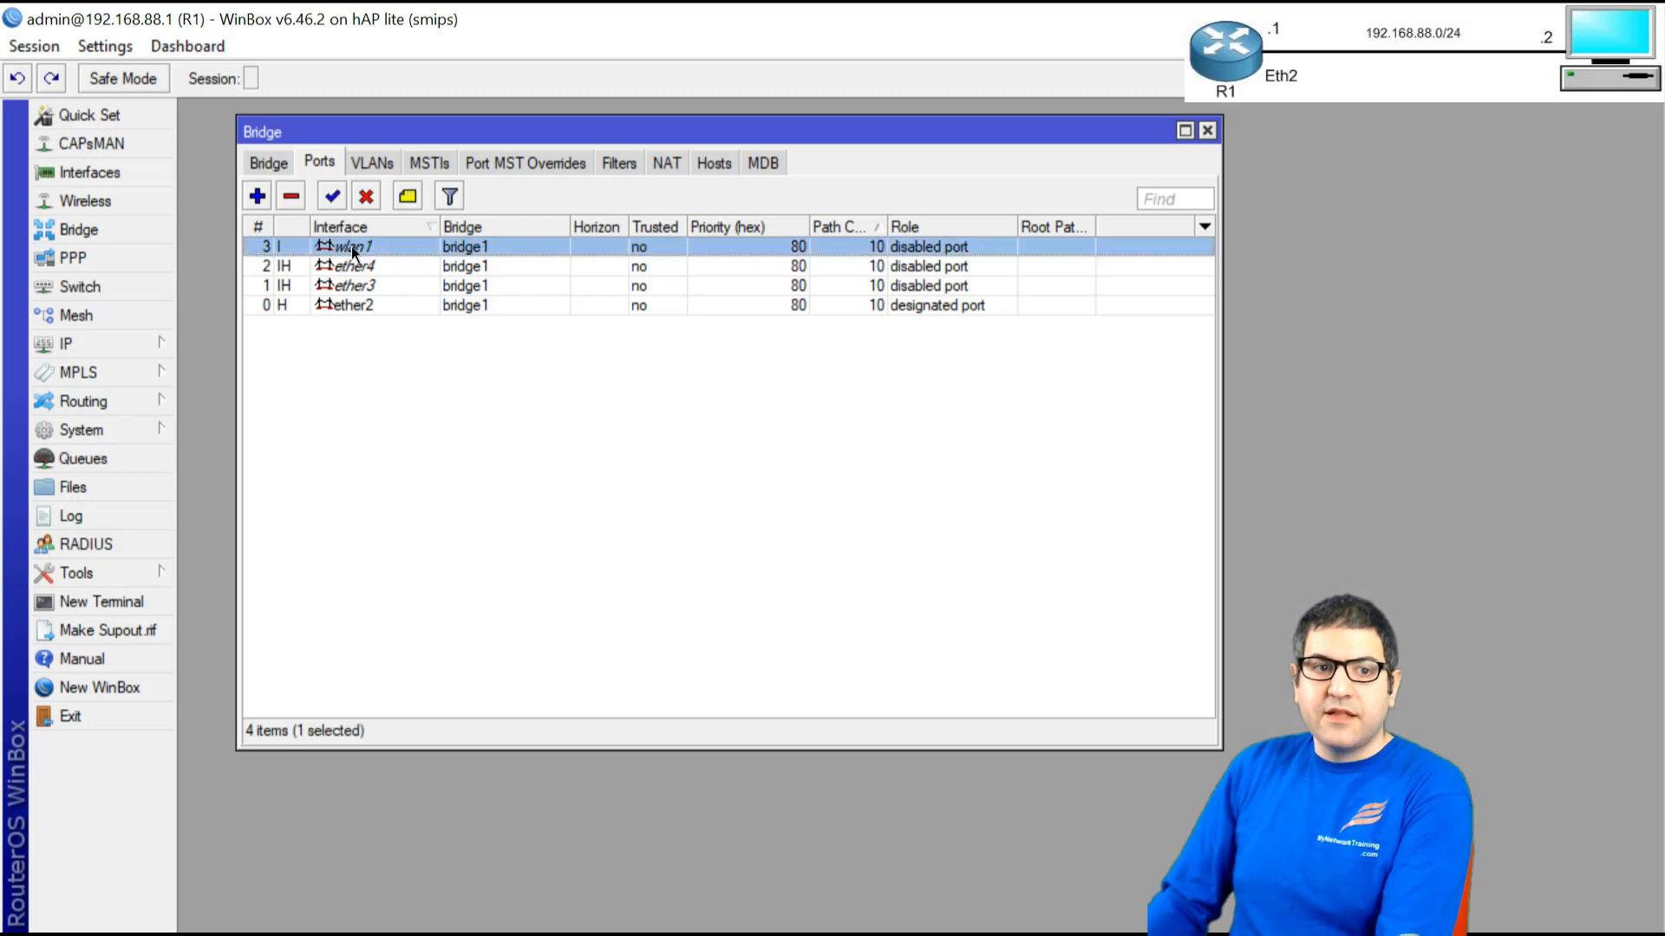
double_click(353, 248)
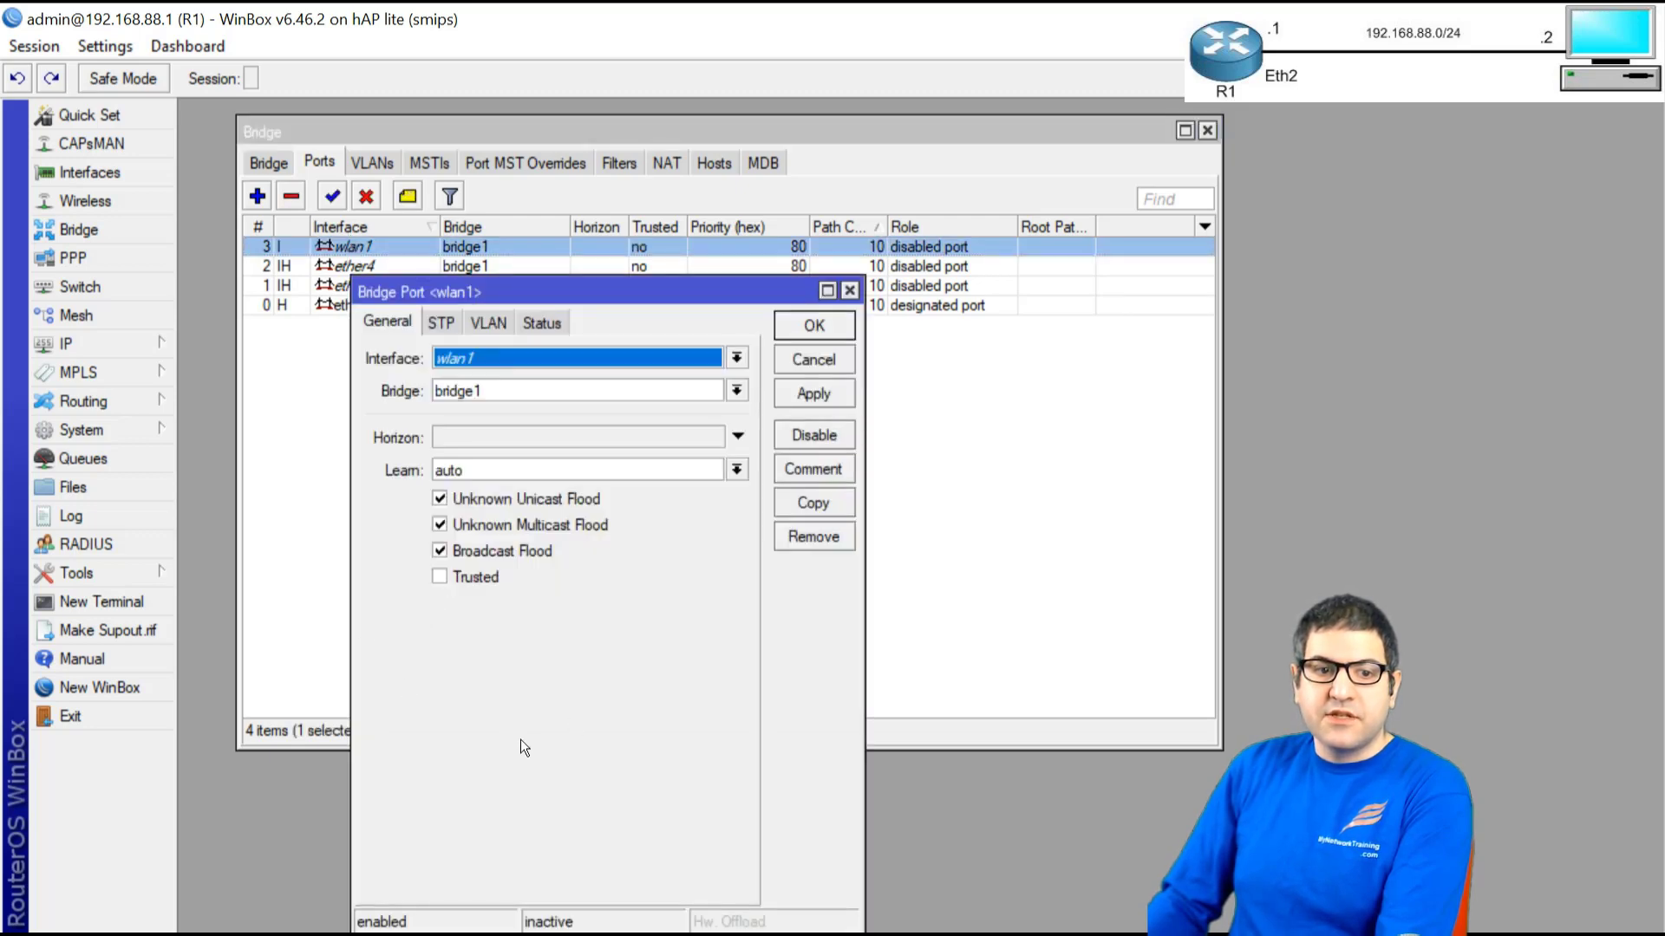
key("Escape")
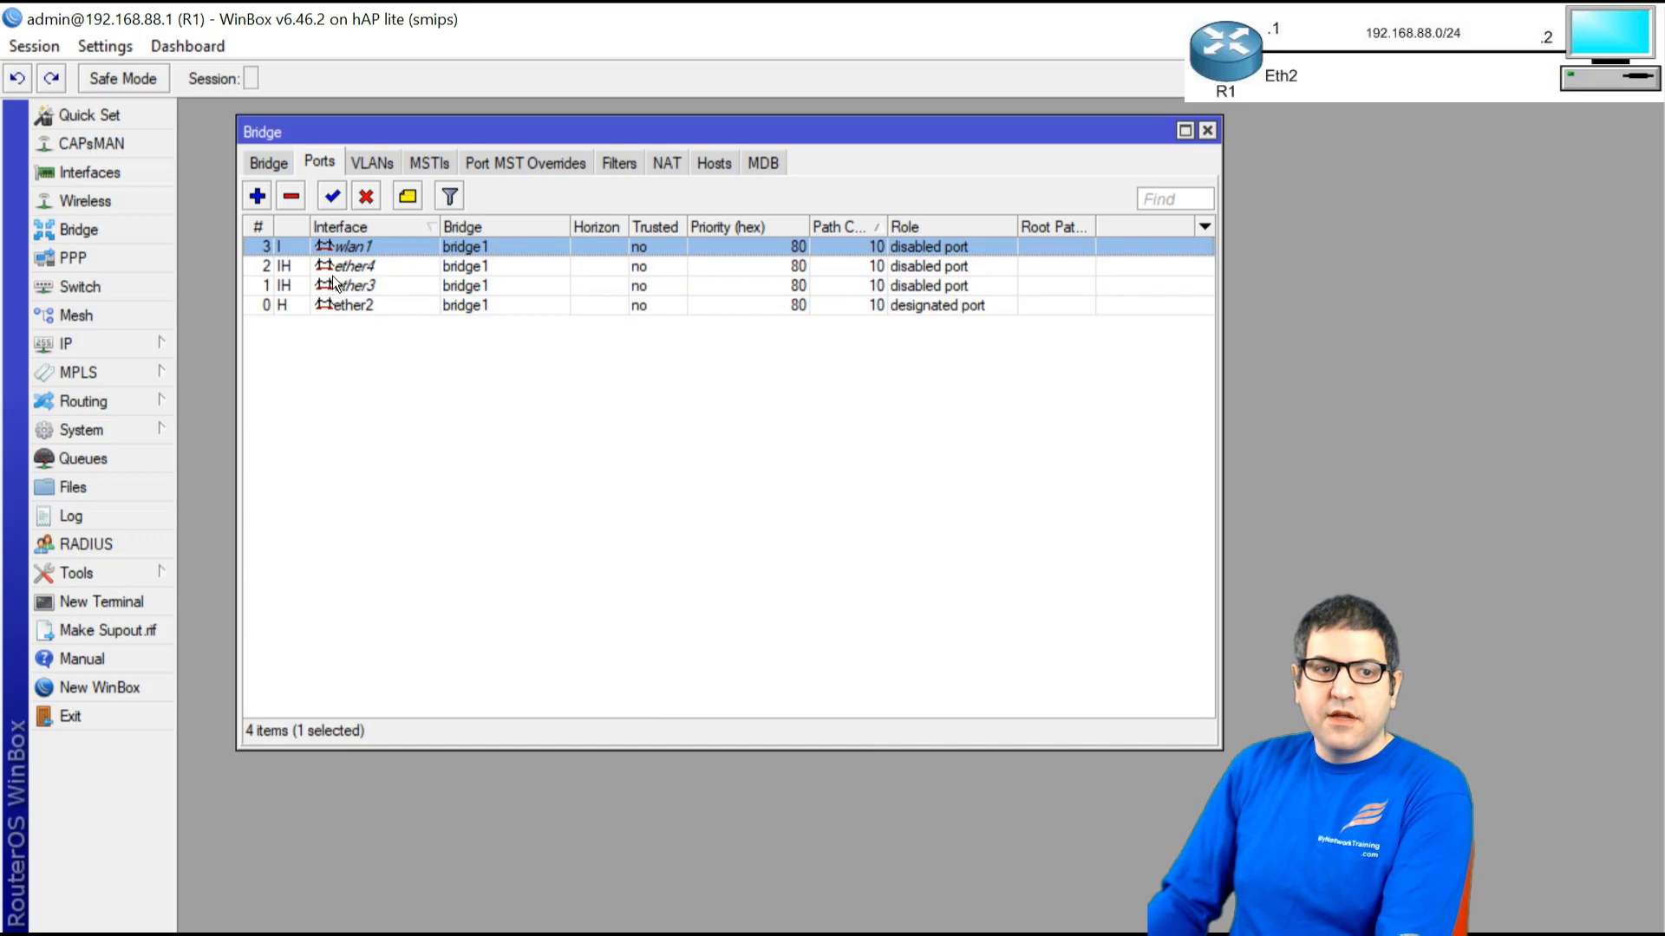
double_click(333, 266)
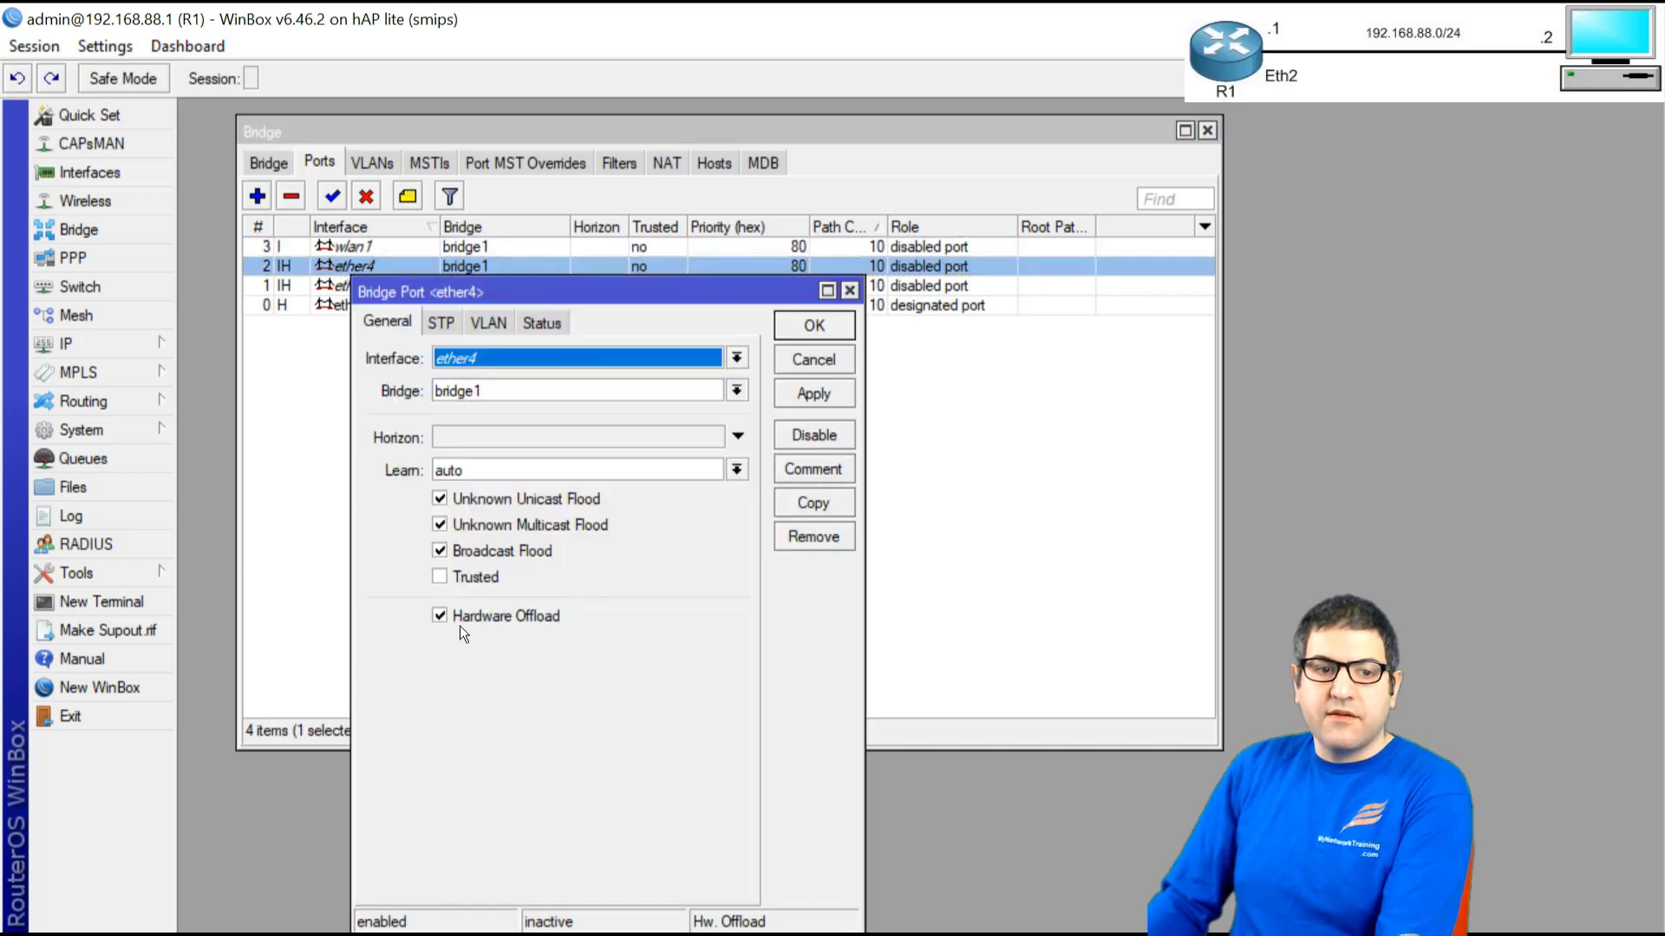
key("Escape")
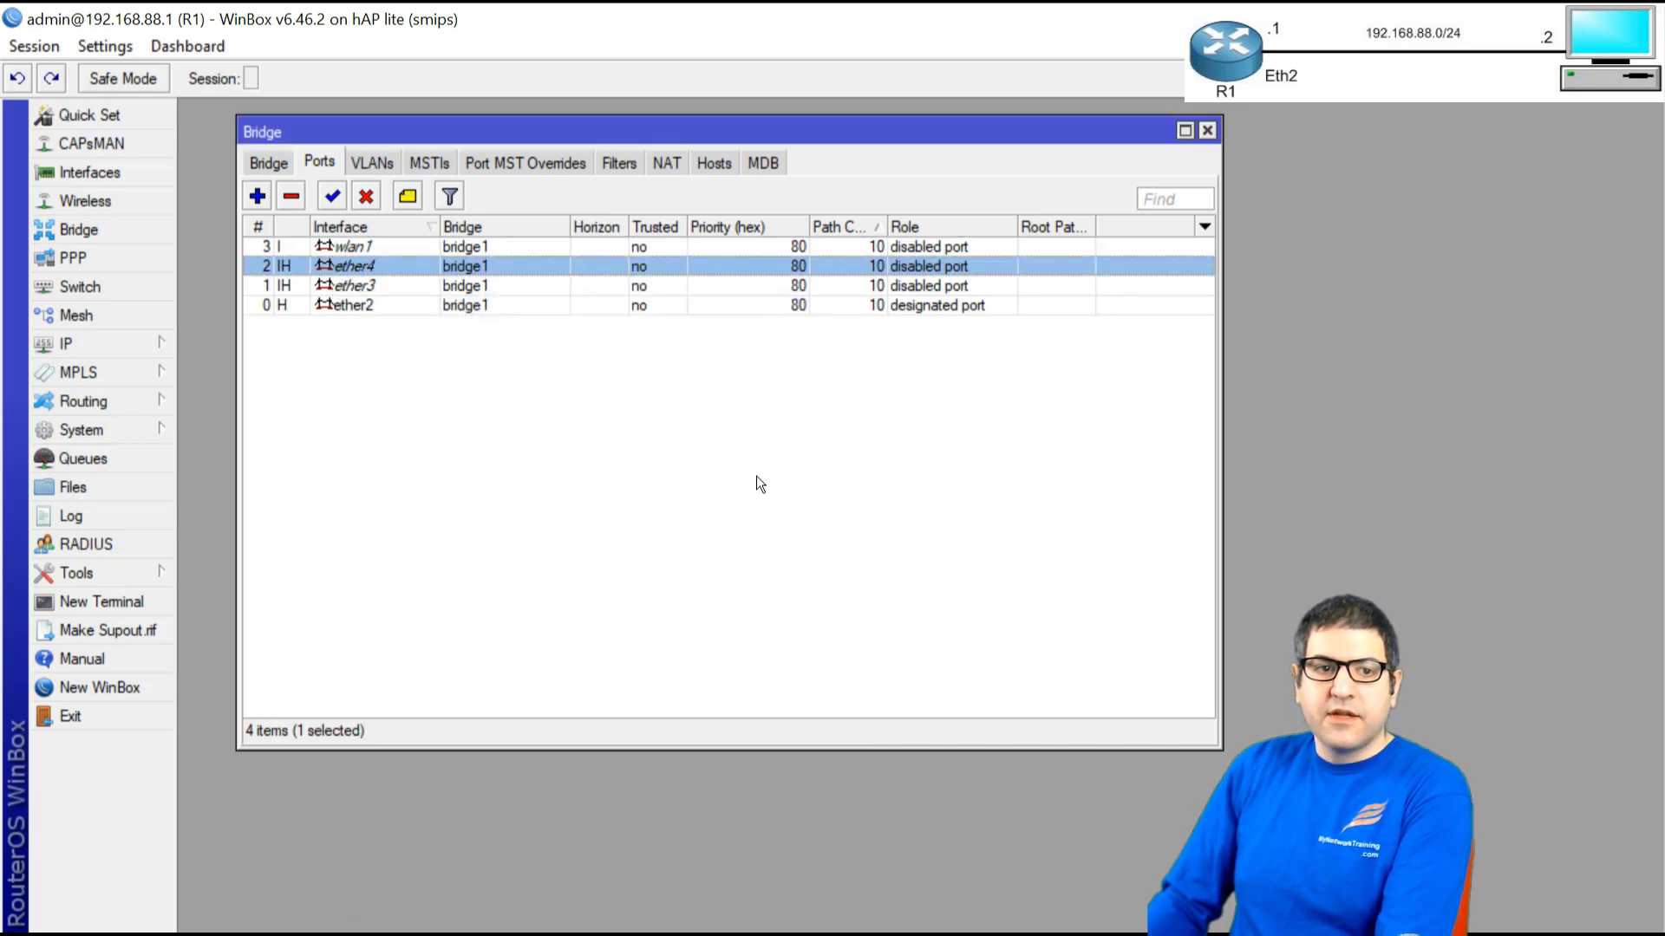
left_click(347, 249)
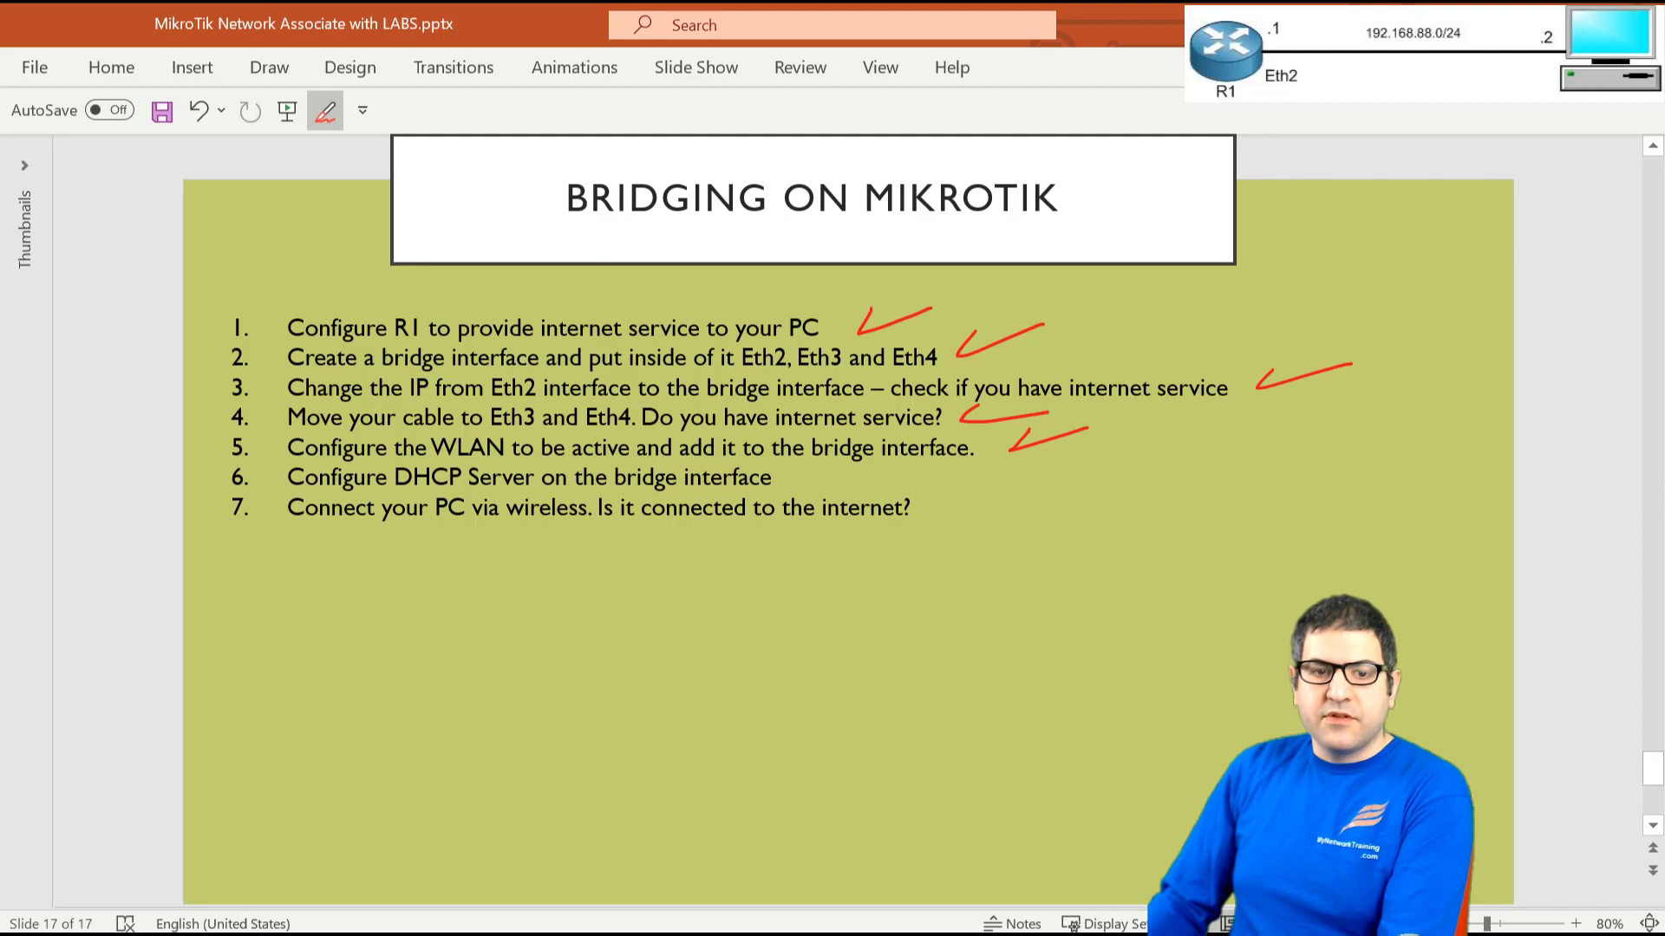
Switch to the OneNote Bridging page and draw an antenna with wireless waves above R1 in thick red ink.
key("alt+Tab")
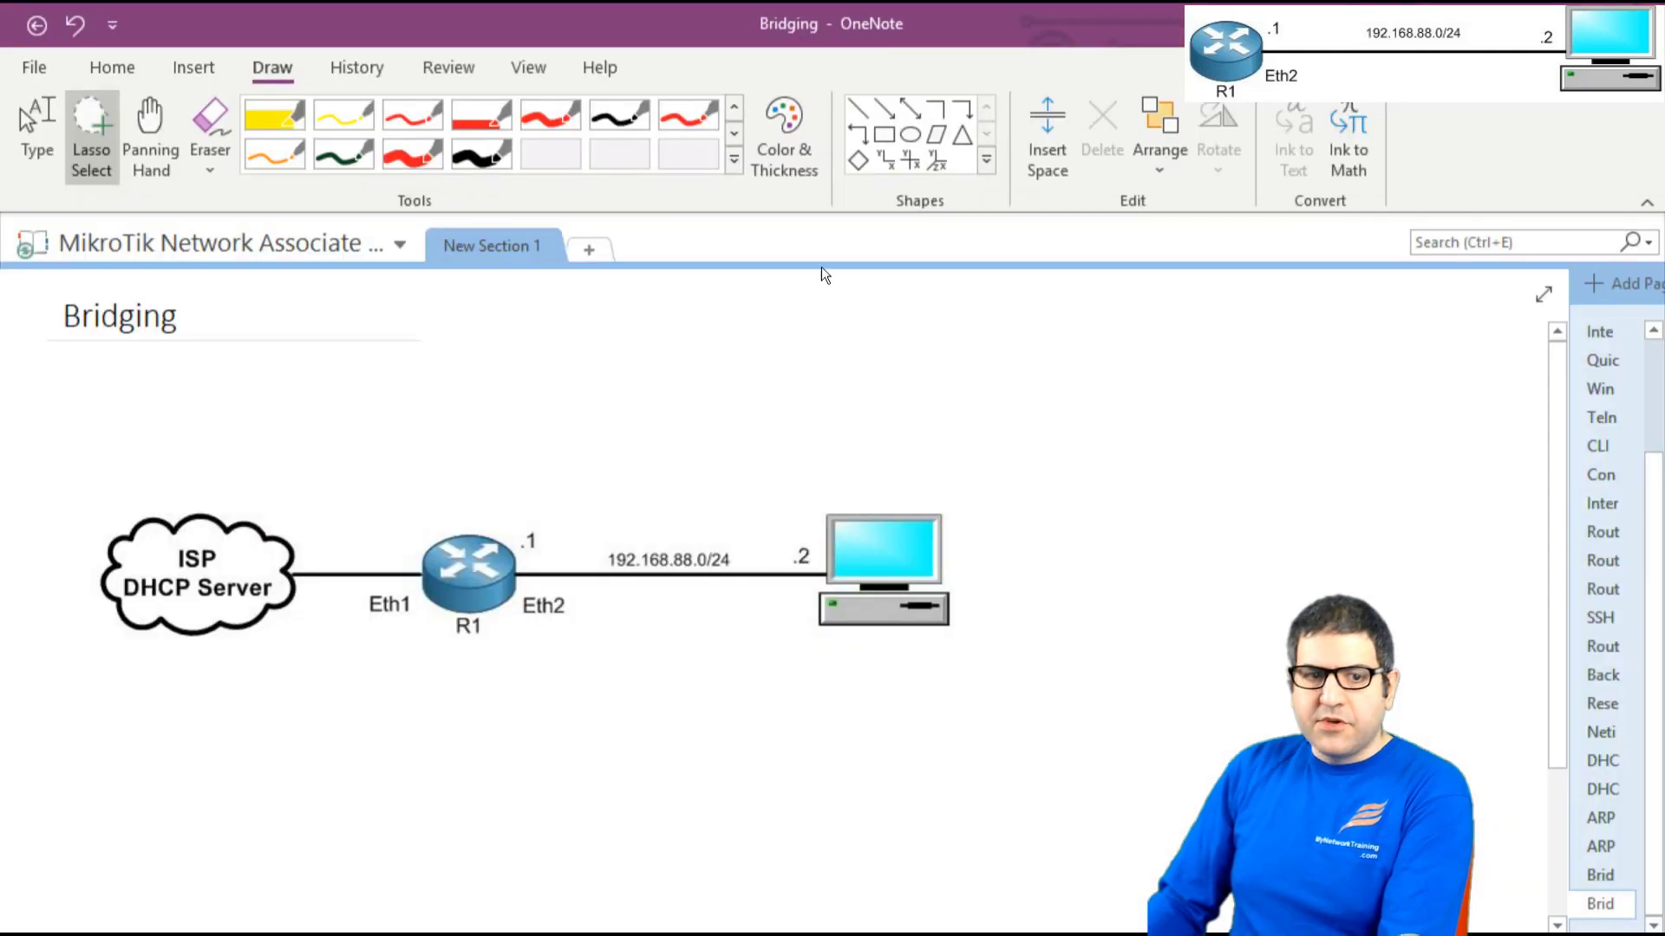
left_click(436, 172)
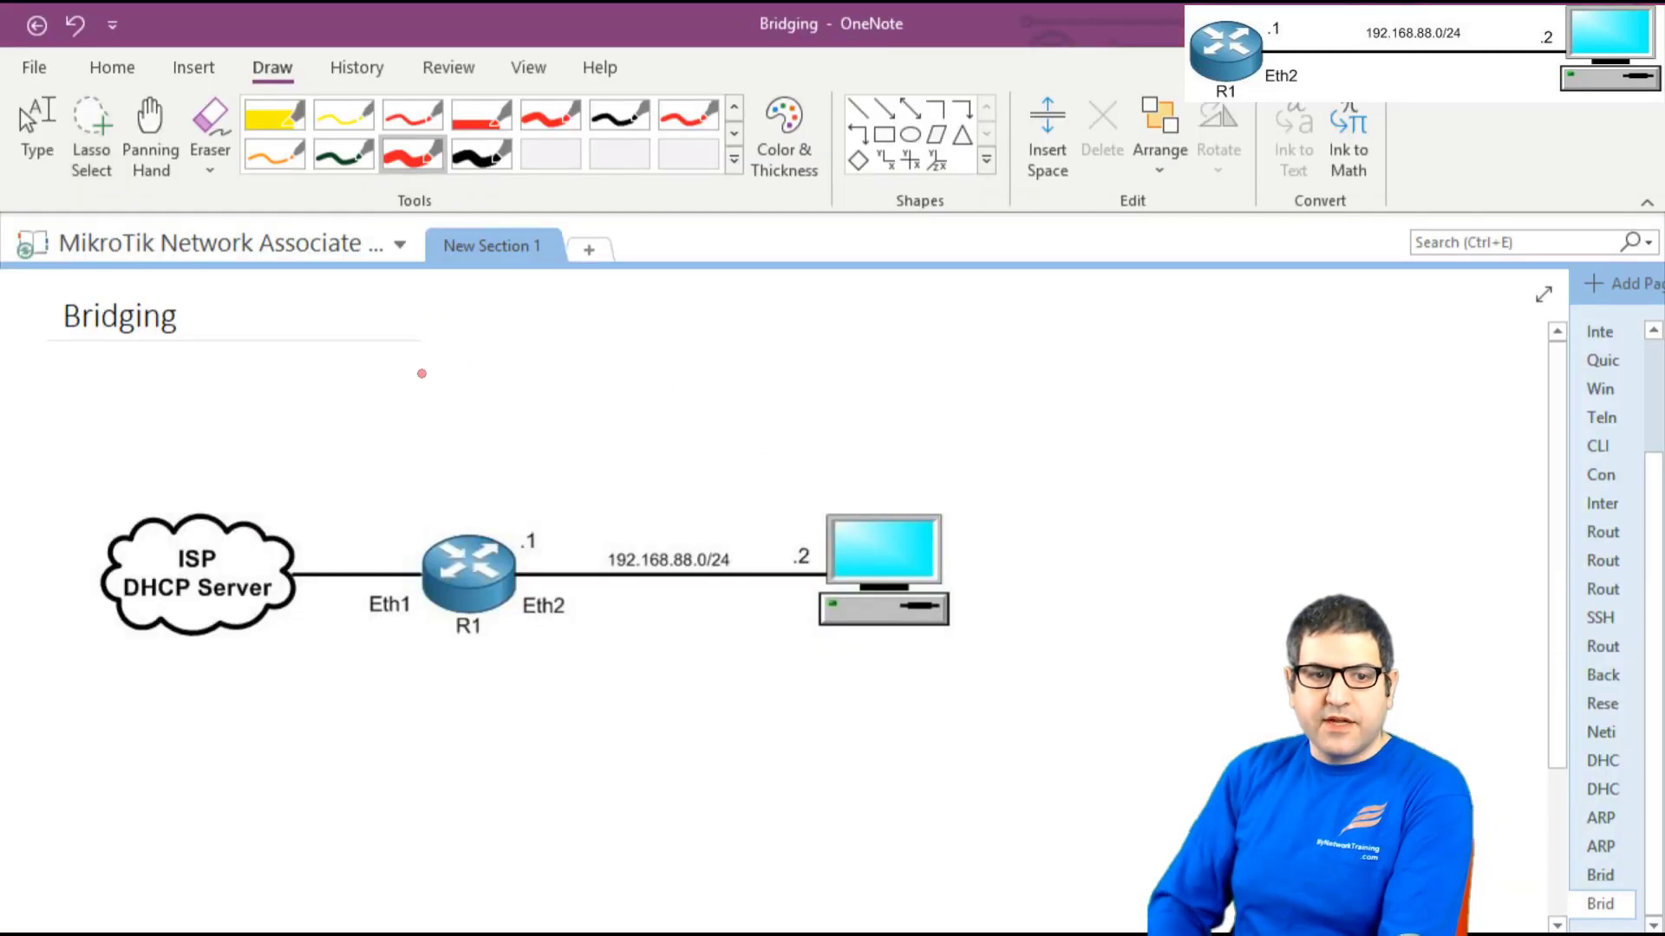
mouse_move(489, 535)
left_mouse_down()
mouse_move(488, 488)
mouse_move(553, 471)
left_mouse_up()
left_click(545, 452)
mouse_move(465, 456)
left_mouse_down()
mouse_move(469, 477)
mouse_move(430, 482)
left_mouse_up()
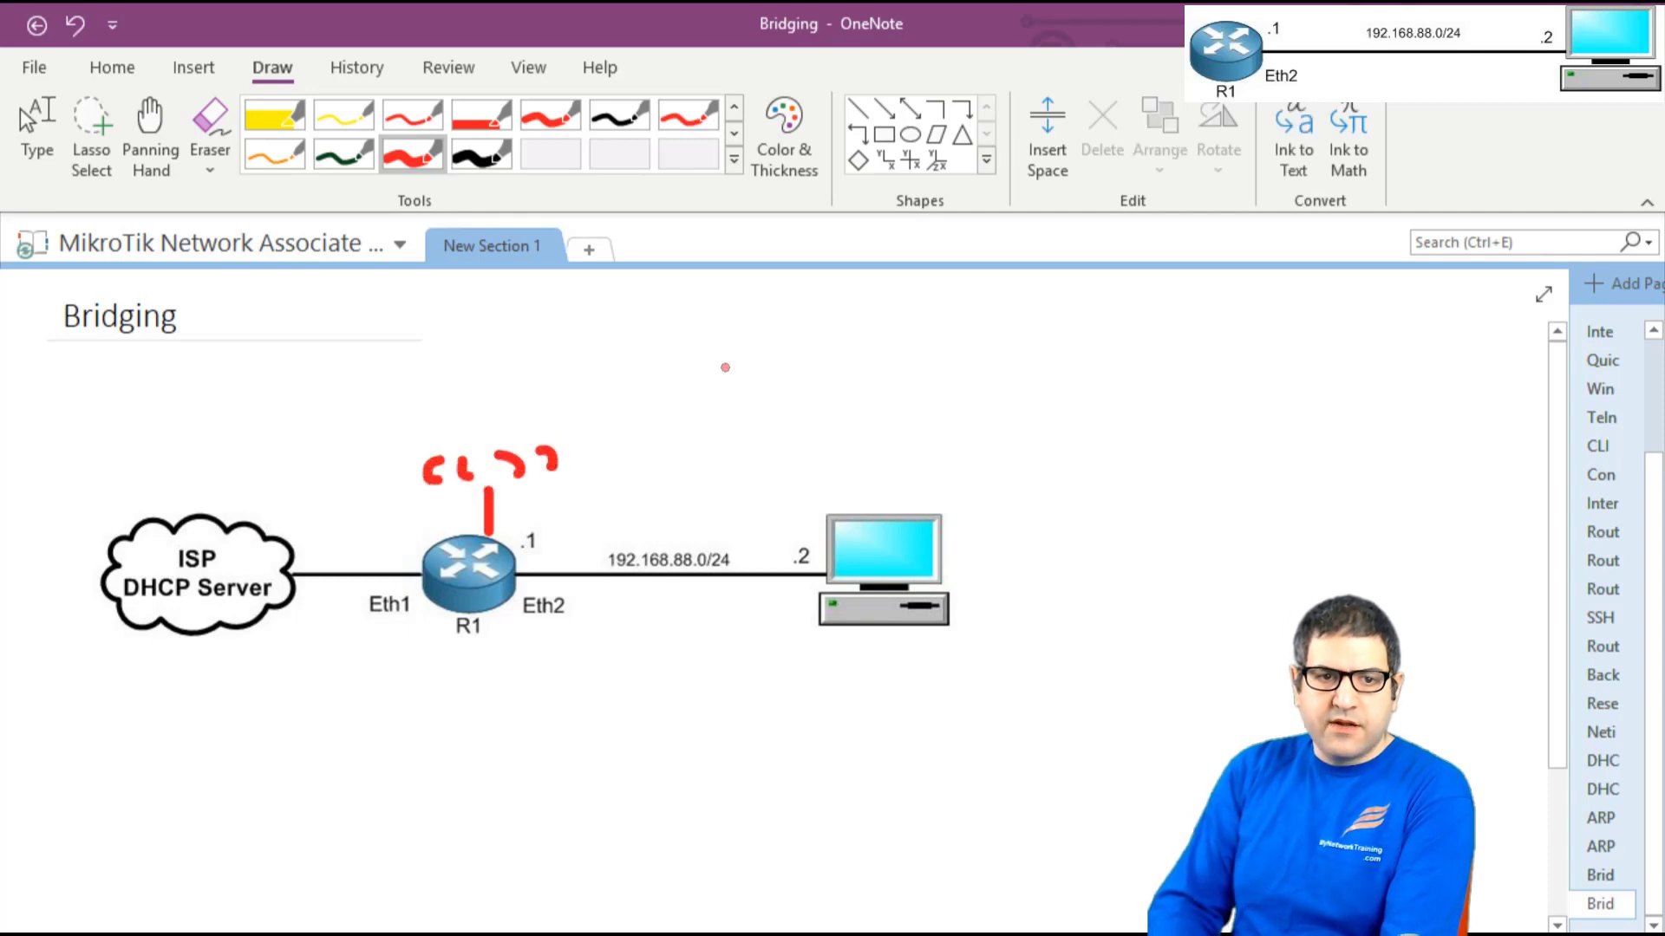
Sketch a red laptop above the PC and draw arrows in both directions between it and R1's wireless waves.
mouse_move(875, 345)
left_mouse_down()
mouse_move(874, 310)
mouse_move(961, 331)
mouse_move(876, 342)
mouse_move(968, 356)
mouse_move(863, 369)
left_mouse_up()
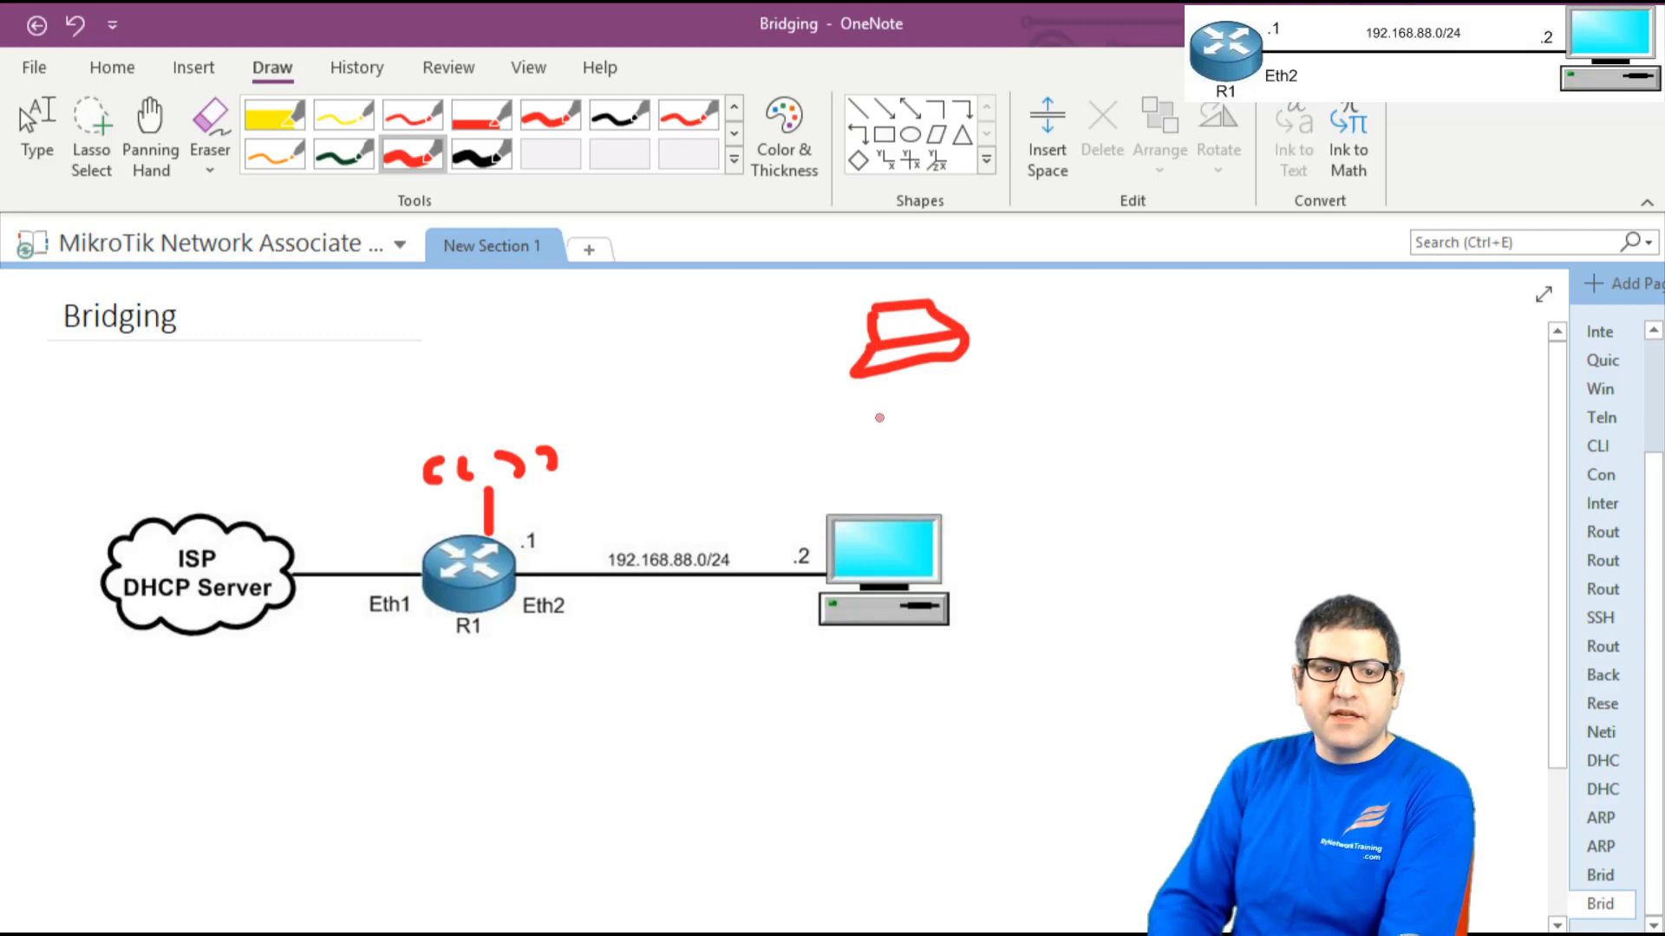
mouse_move(840, 333)
left_mouse_down()
mouse_move(613, 392)
mouse_move(609, 409)
mouse_move(828, 362)
mouse_move(823, 382)
left_mouse_up()
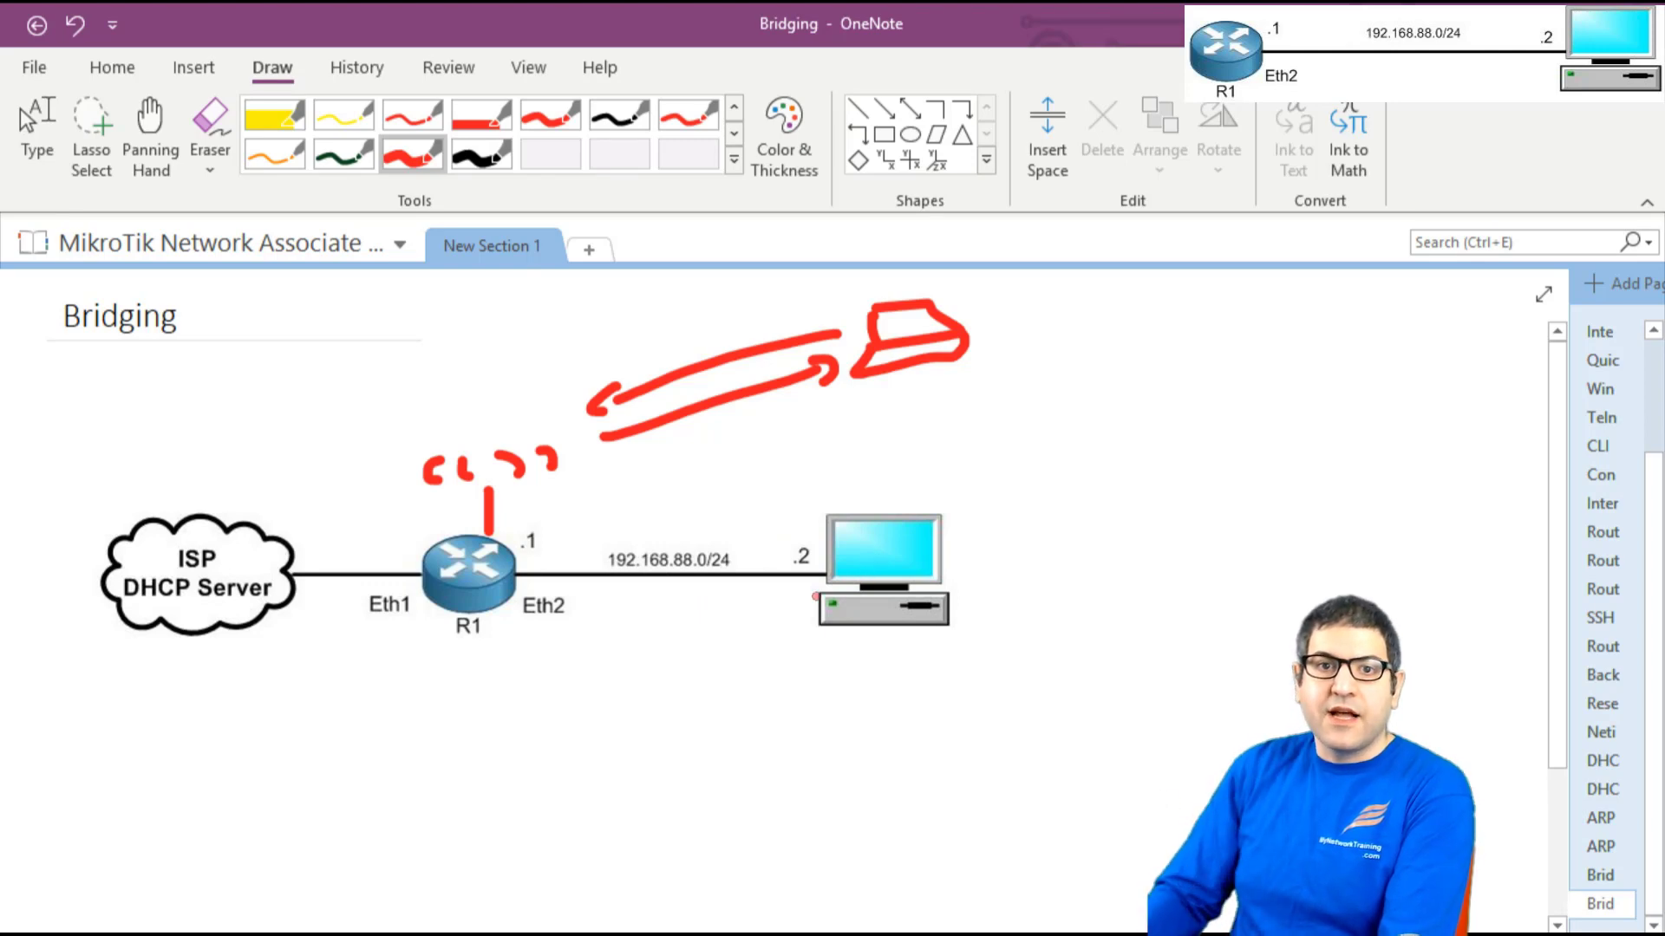
key("Escape")
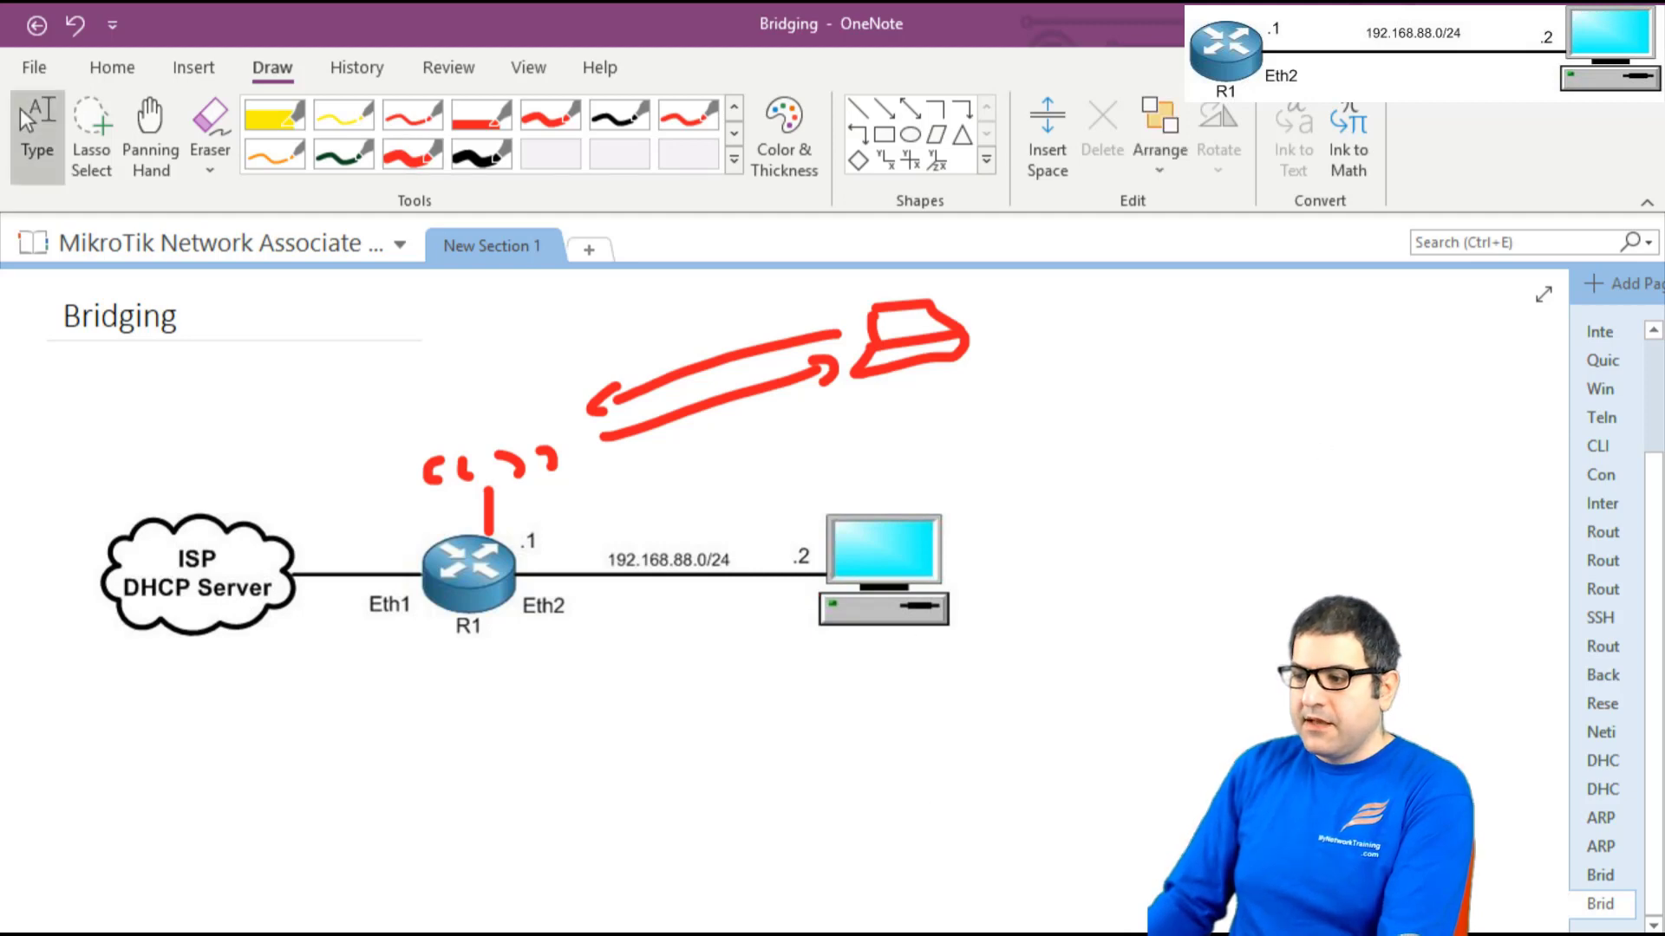
Switch to WinBox and begin DHCP server setup on bridge1 with the address space 192.168.88.0/24.
key("alt+Tab")
key("Escape")
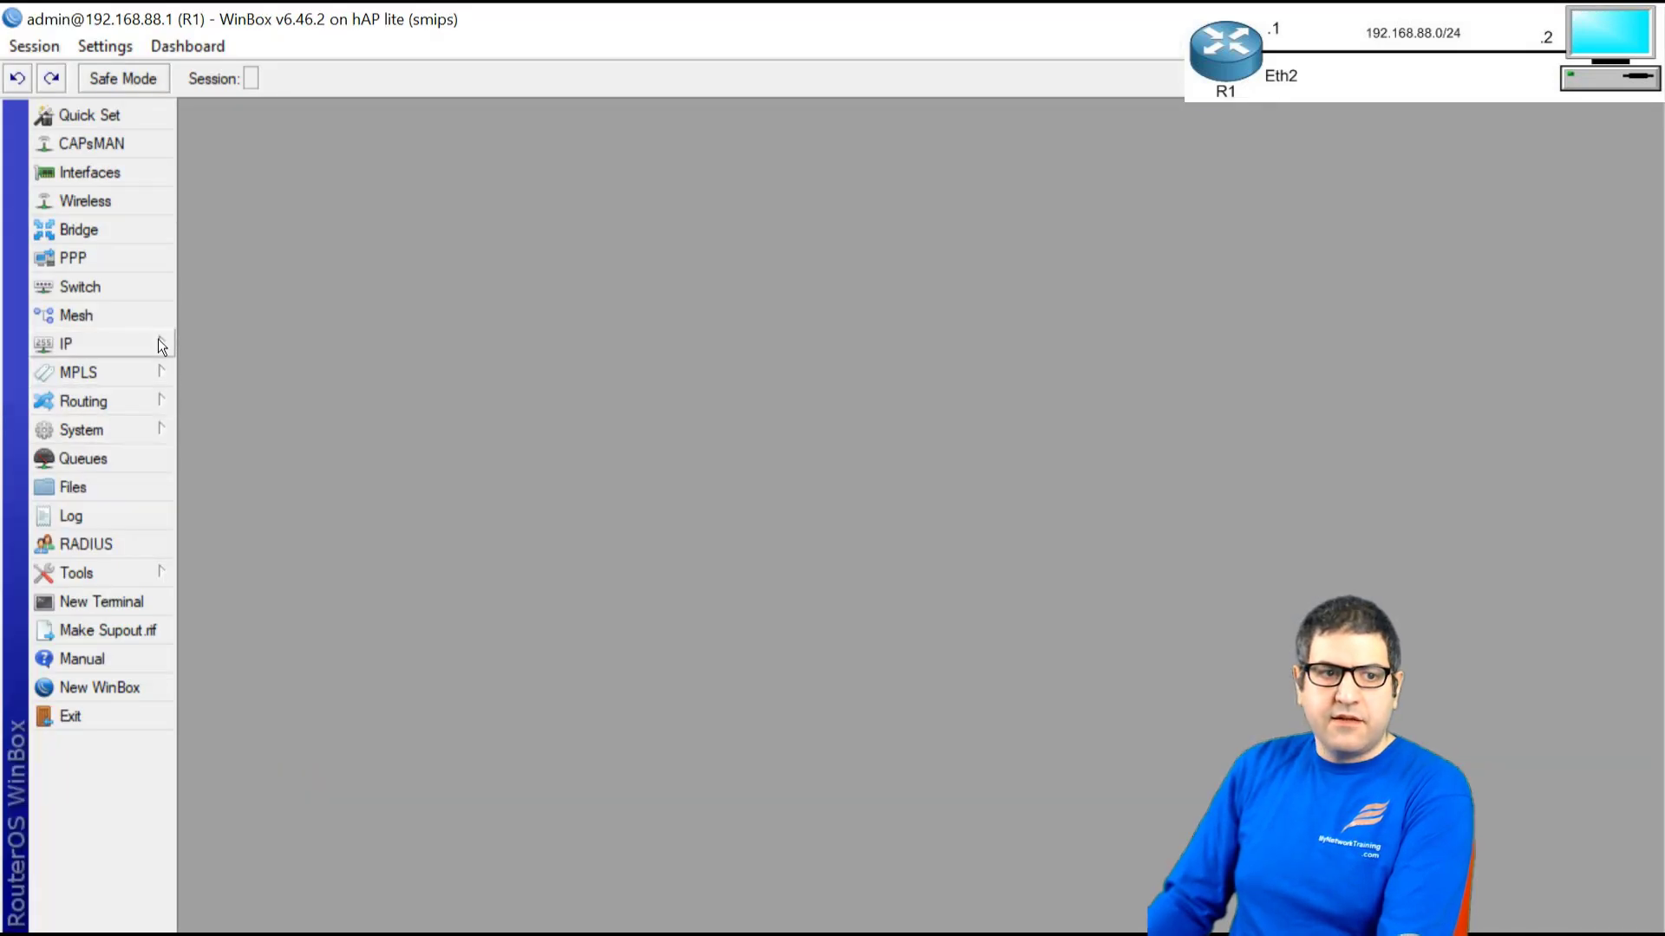
left_click(120, 340)
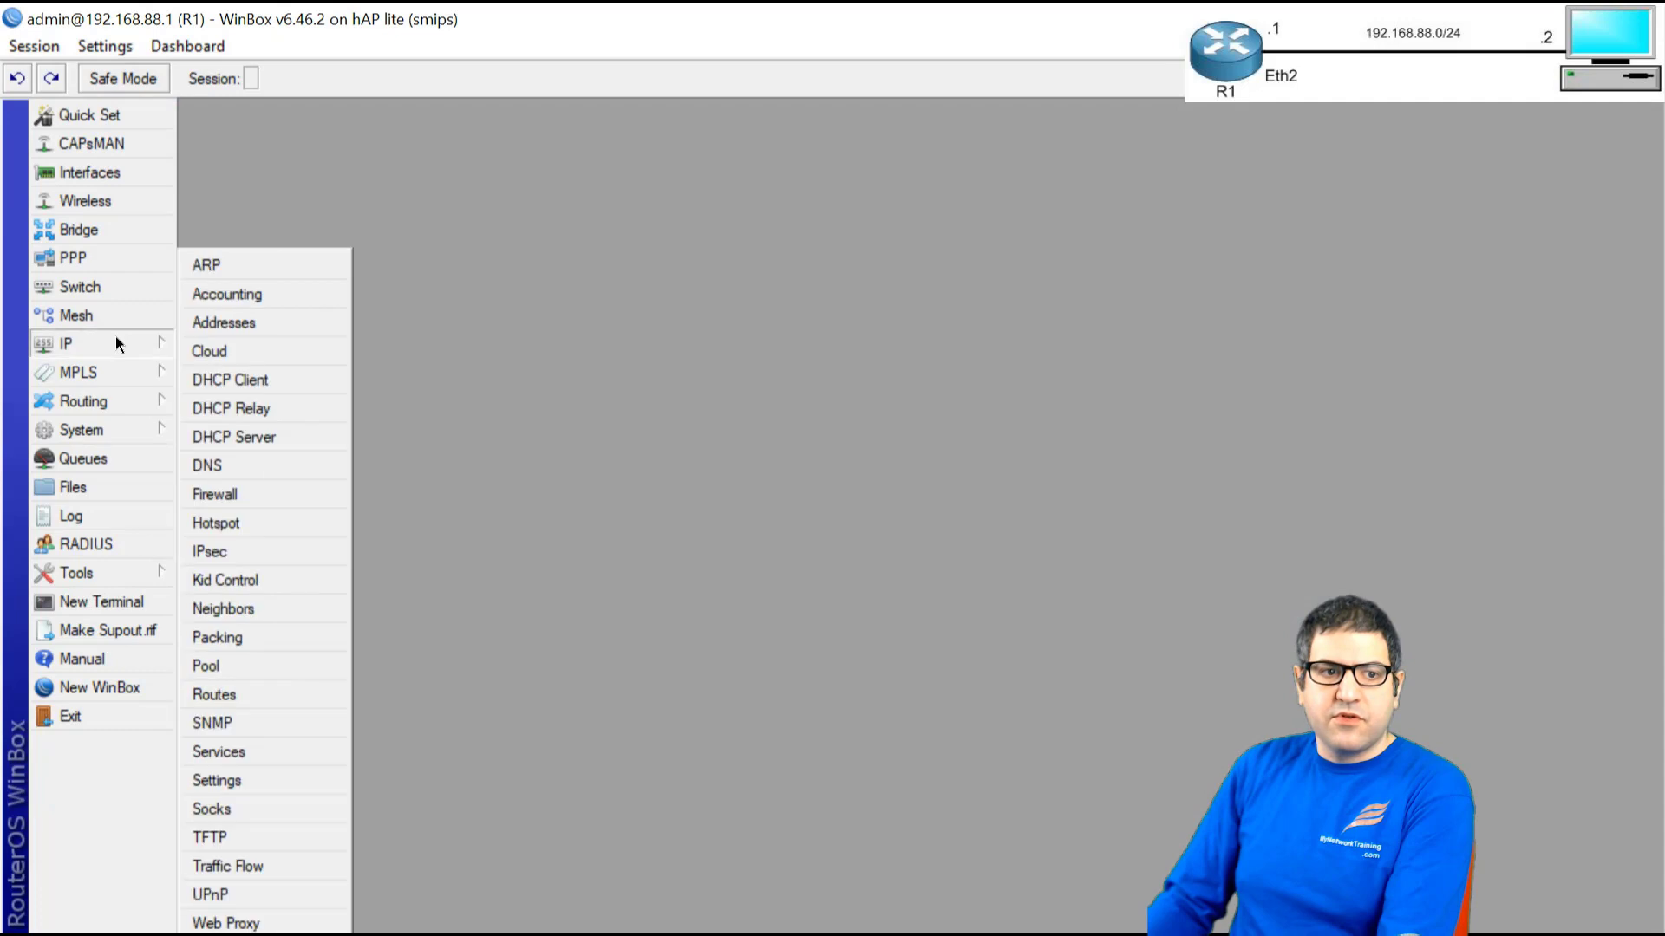
left_click(266, 440)
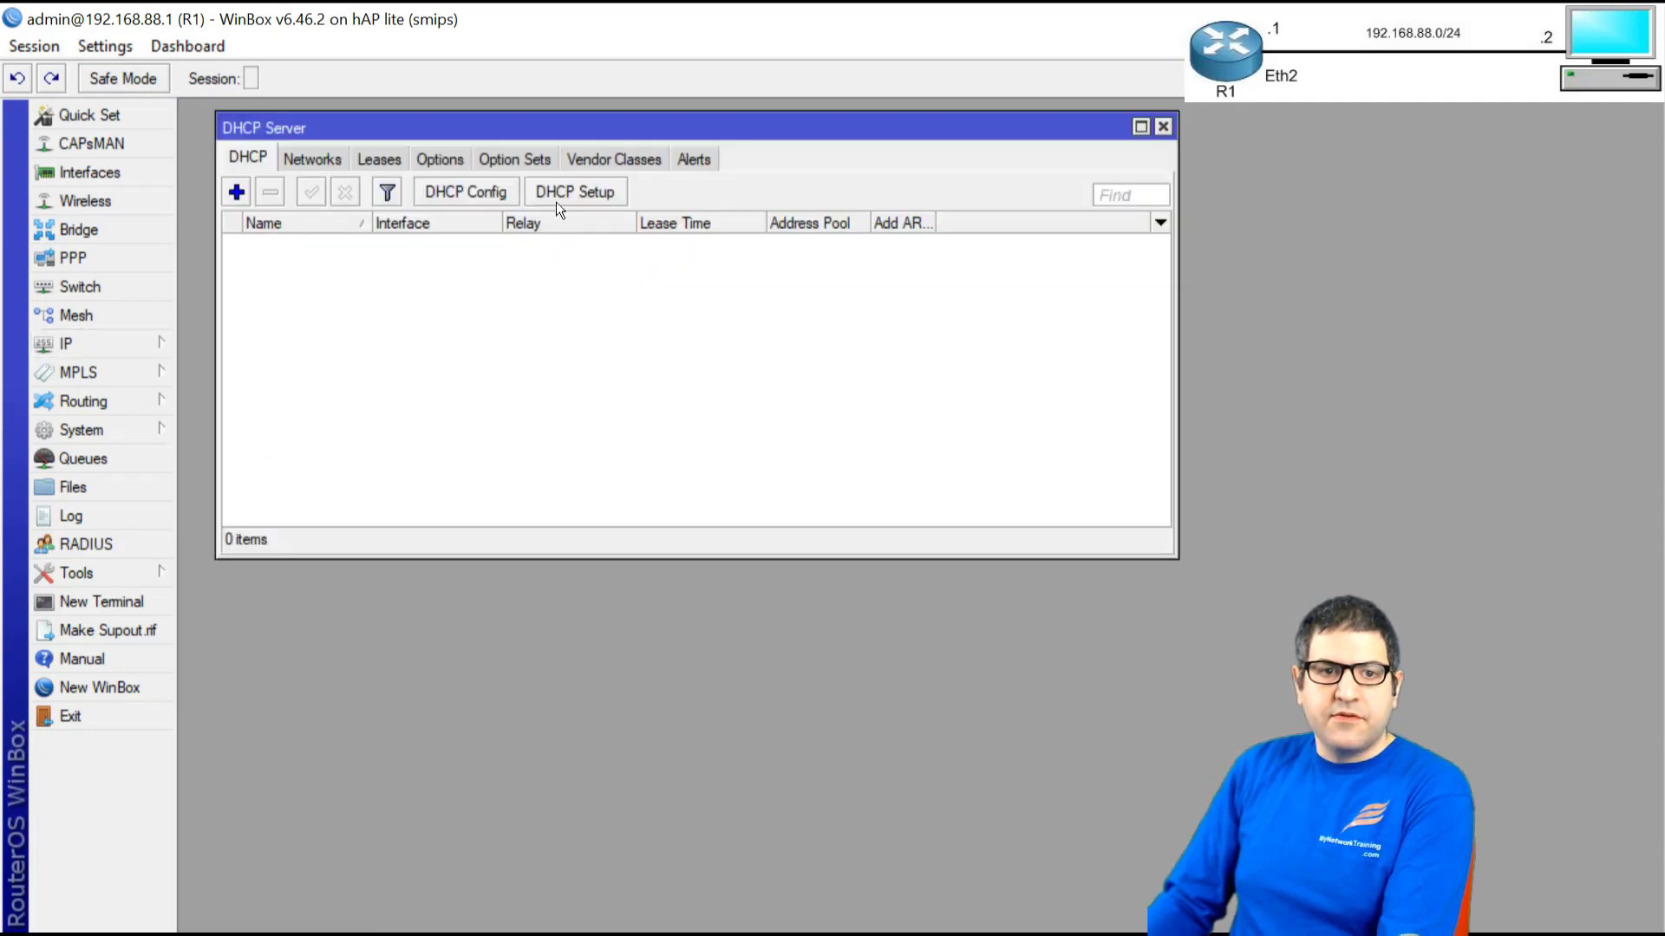
left_click(598, 184)
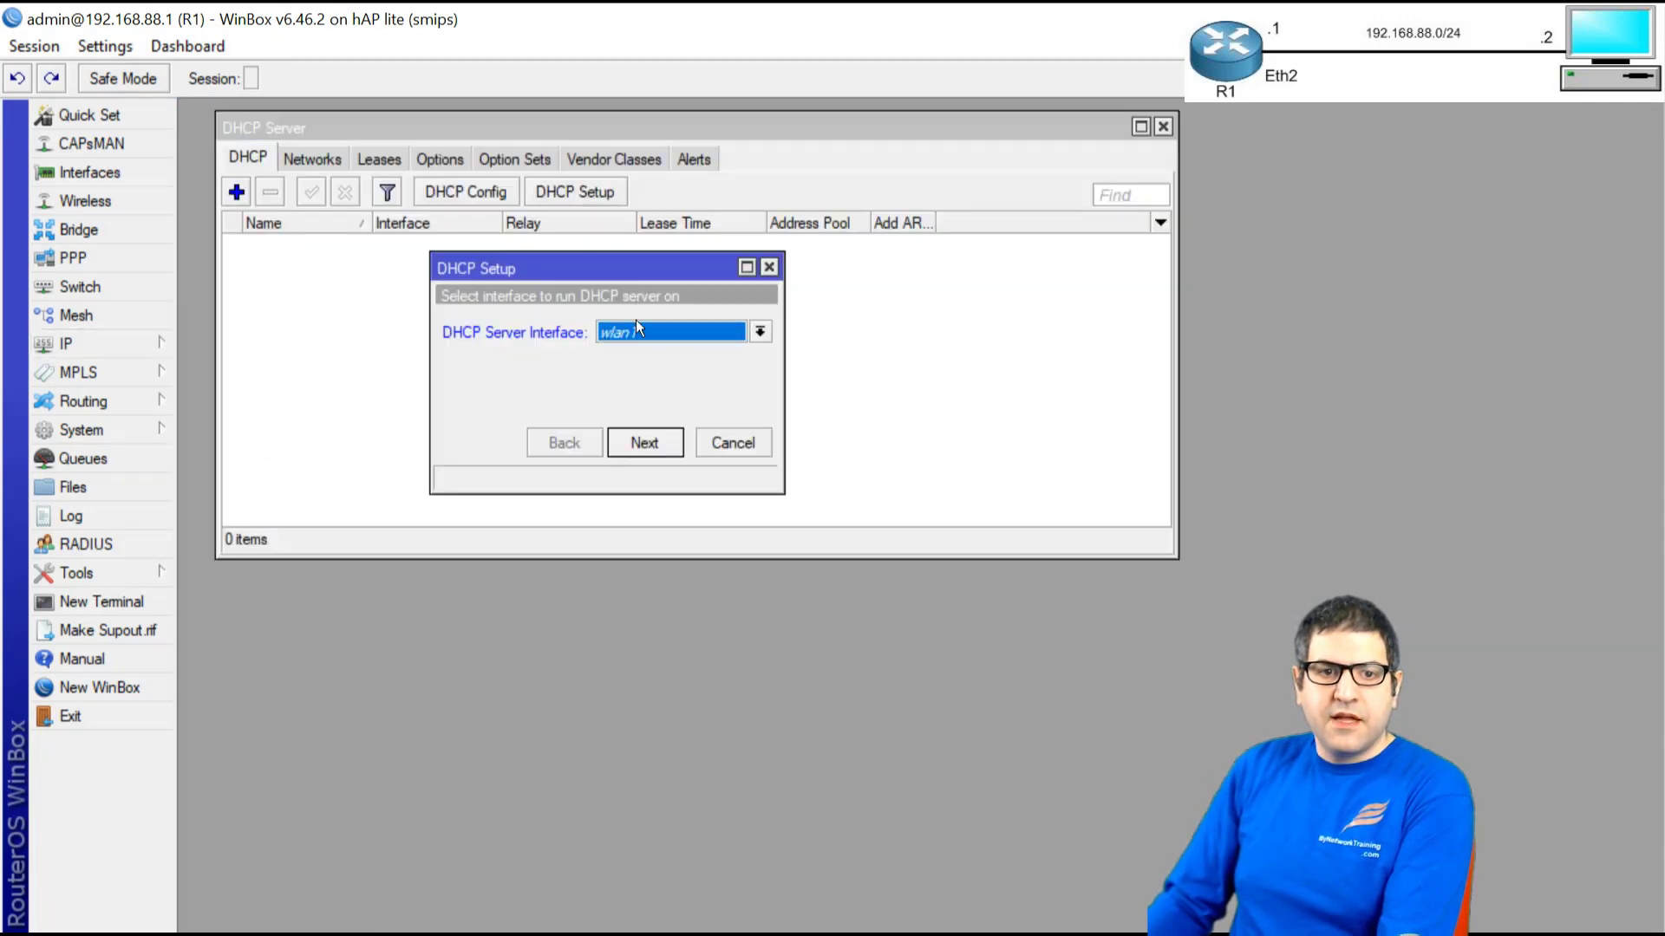
left_click(630, 332)
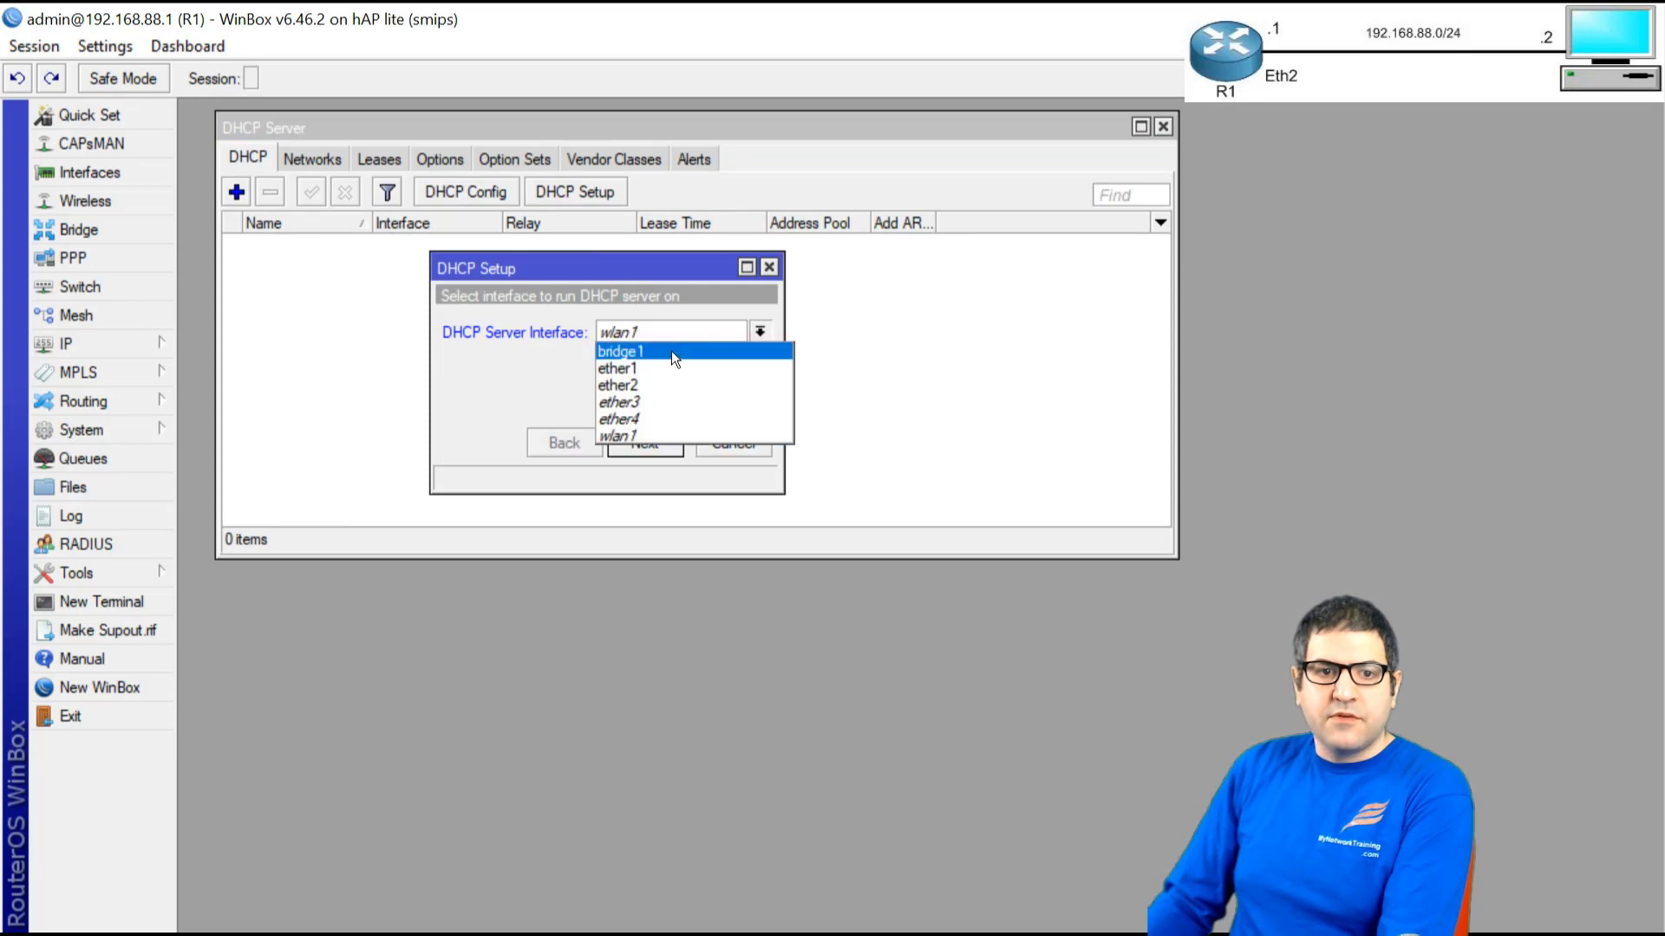
left_click(671, 350)
left_click(644, 442)
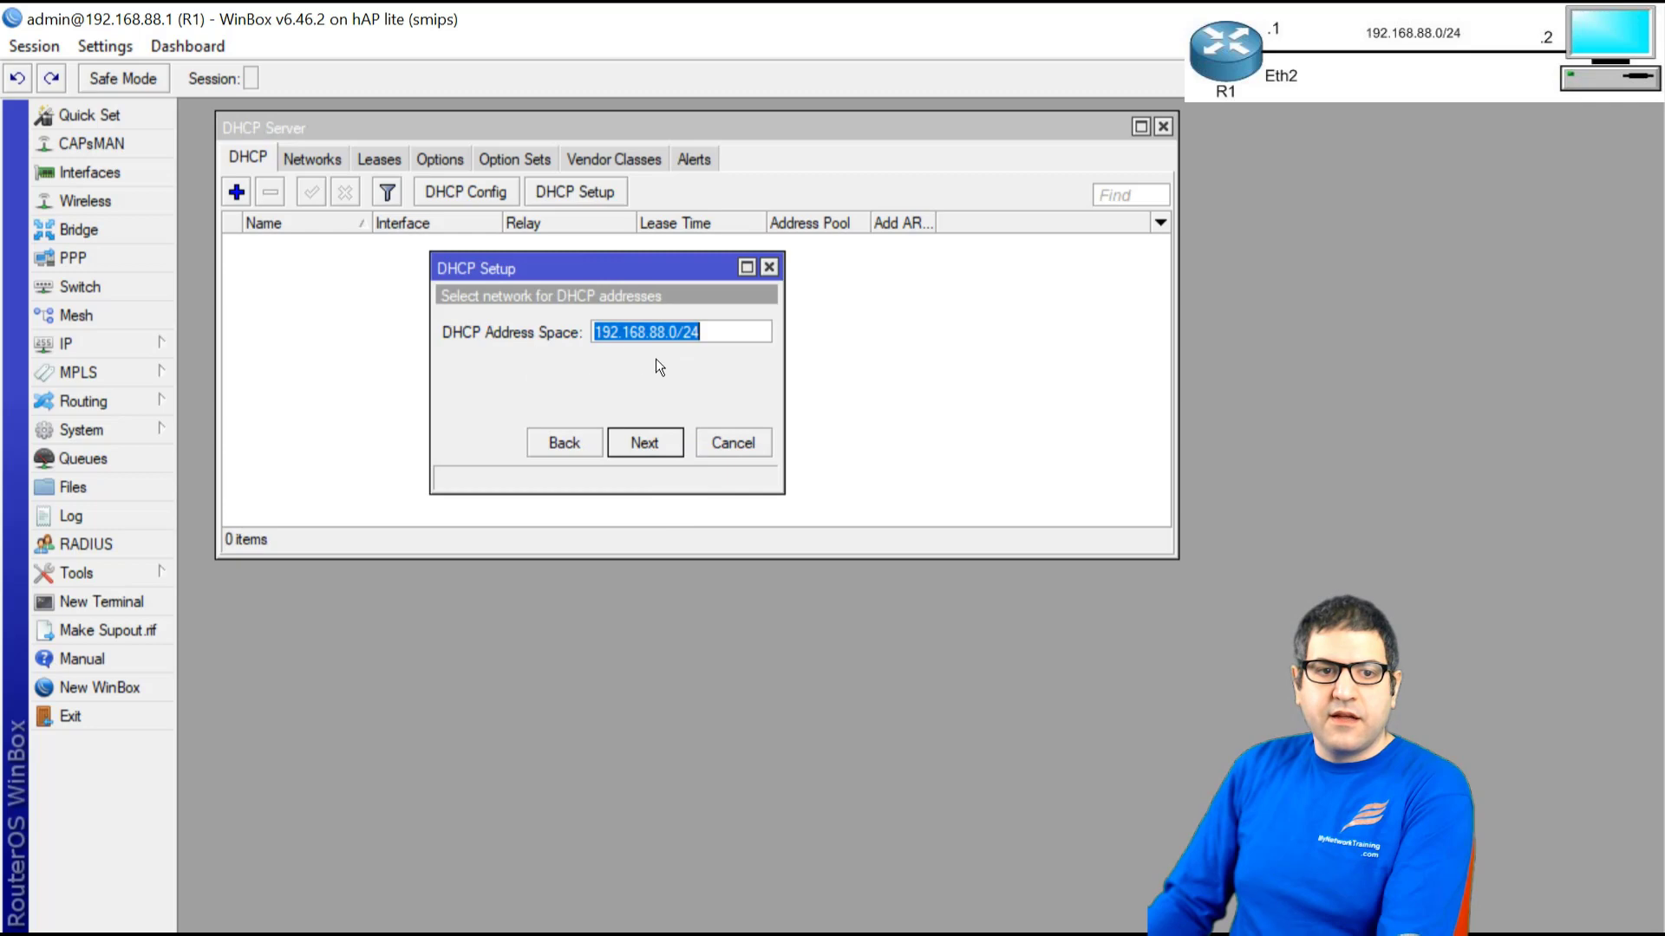
left_click(641, 443)
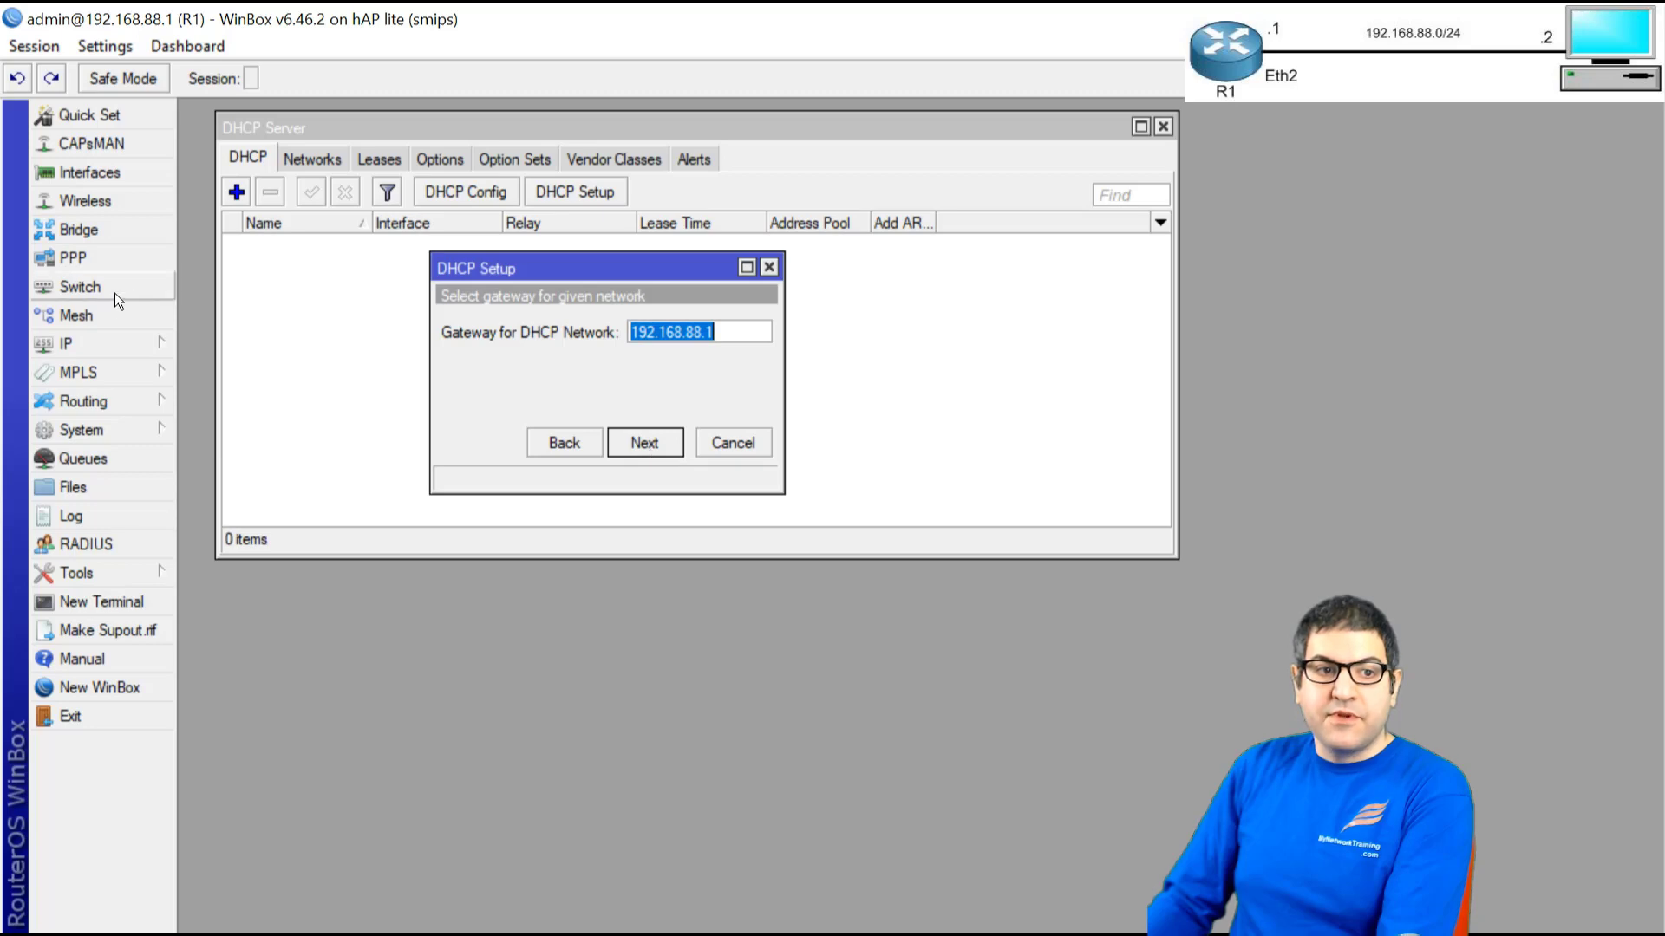
Check the IP address list for bridge1's address to verify the proposed DHCP gateway.
left_click(108, 347)
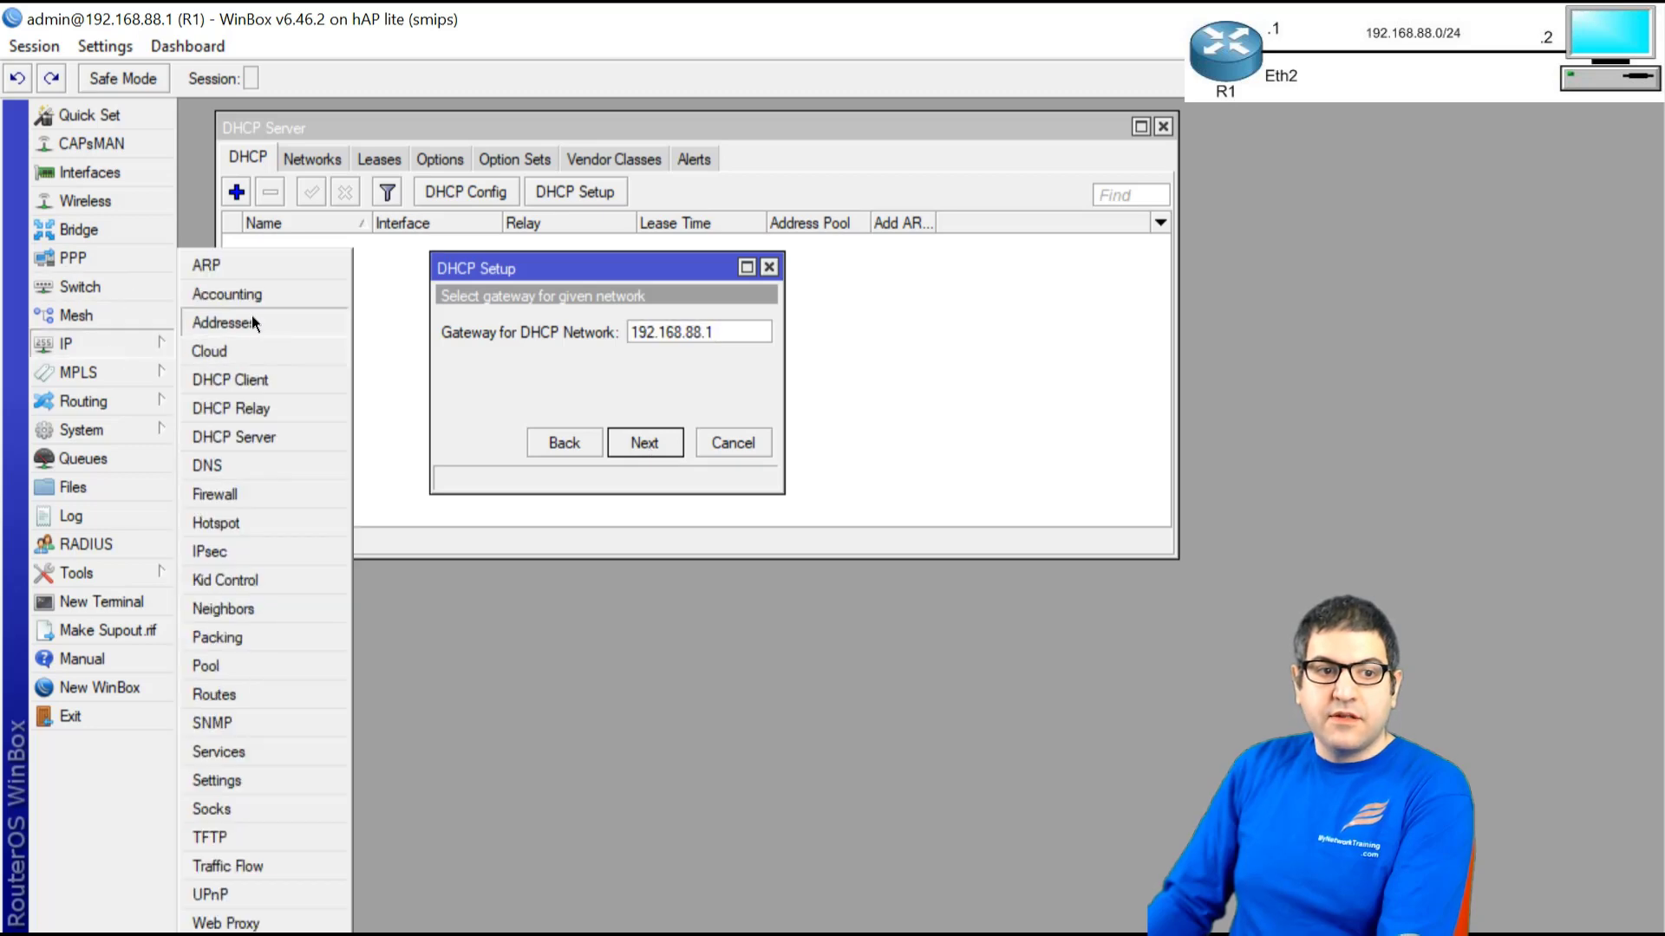
left_click(252, 318)
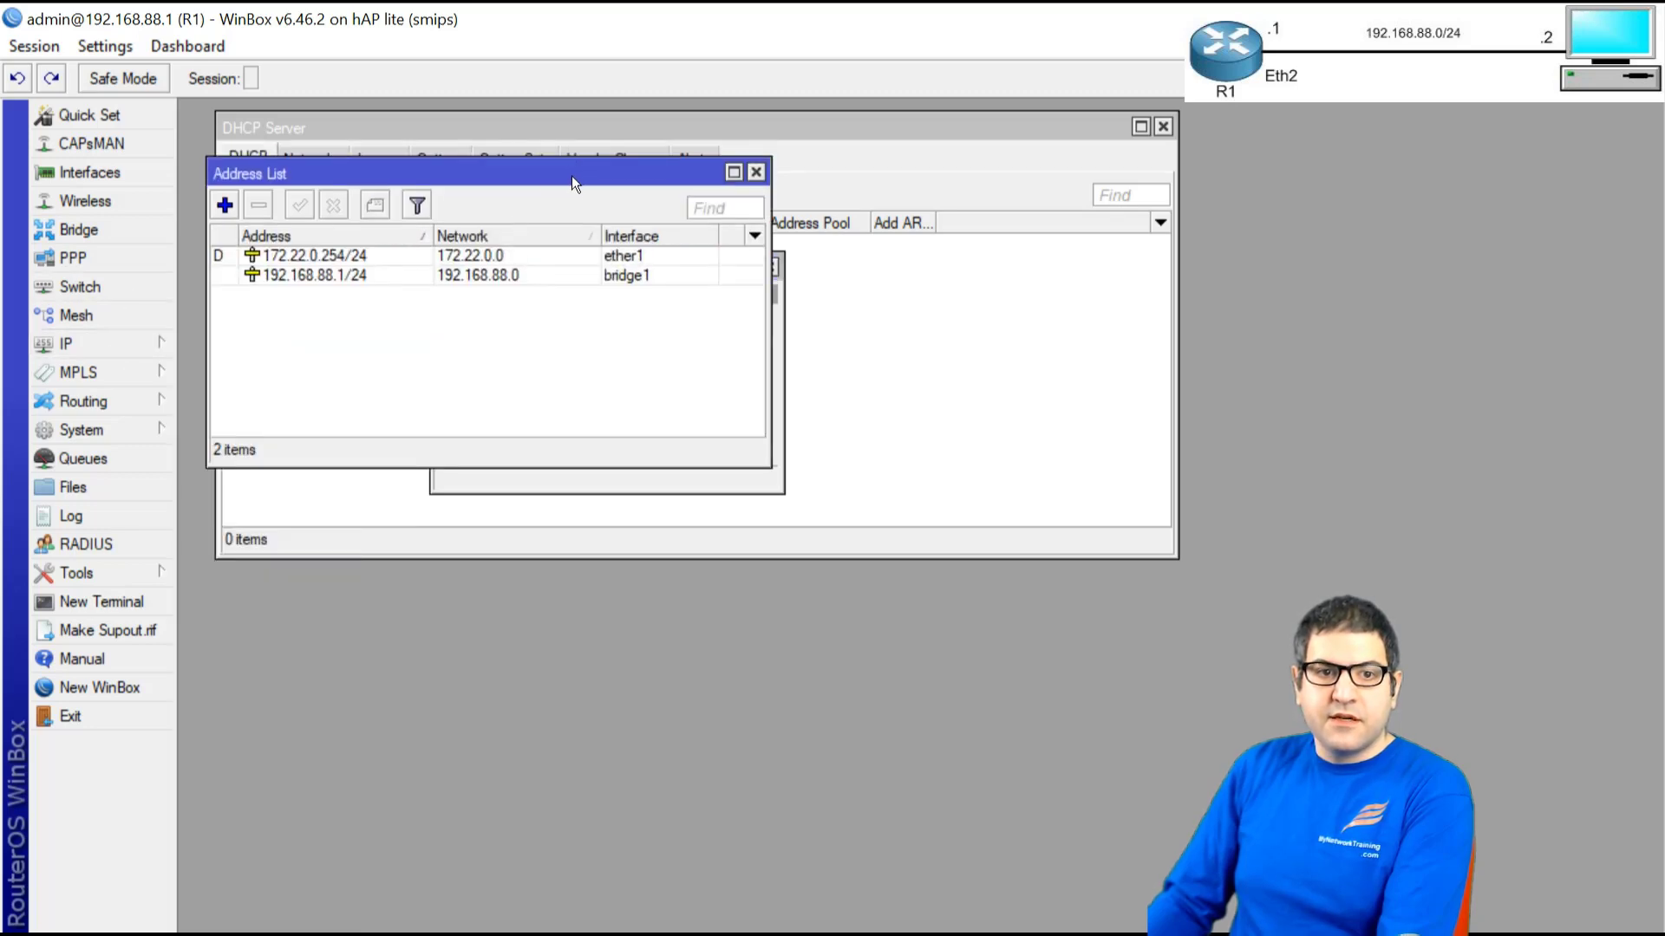
left_click_drag(571, 175, 695, 439)
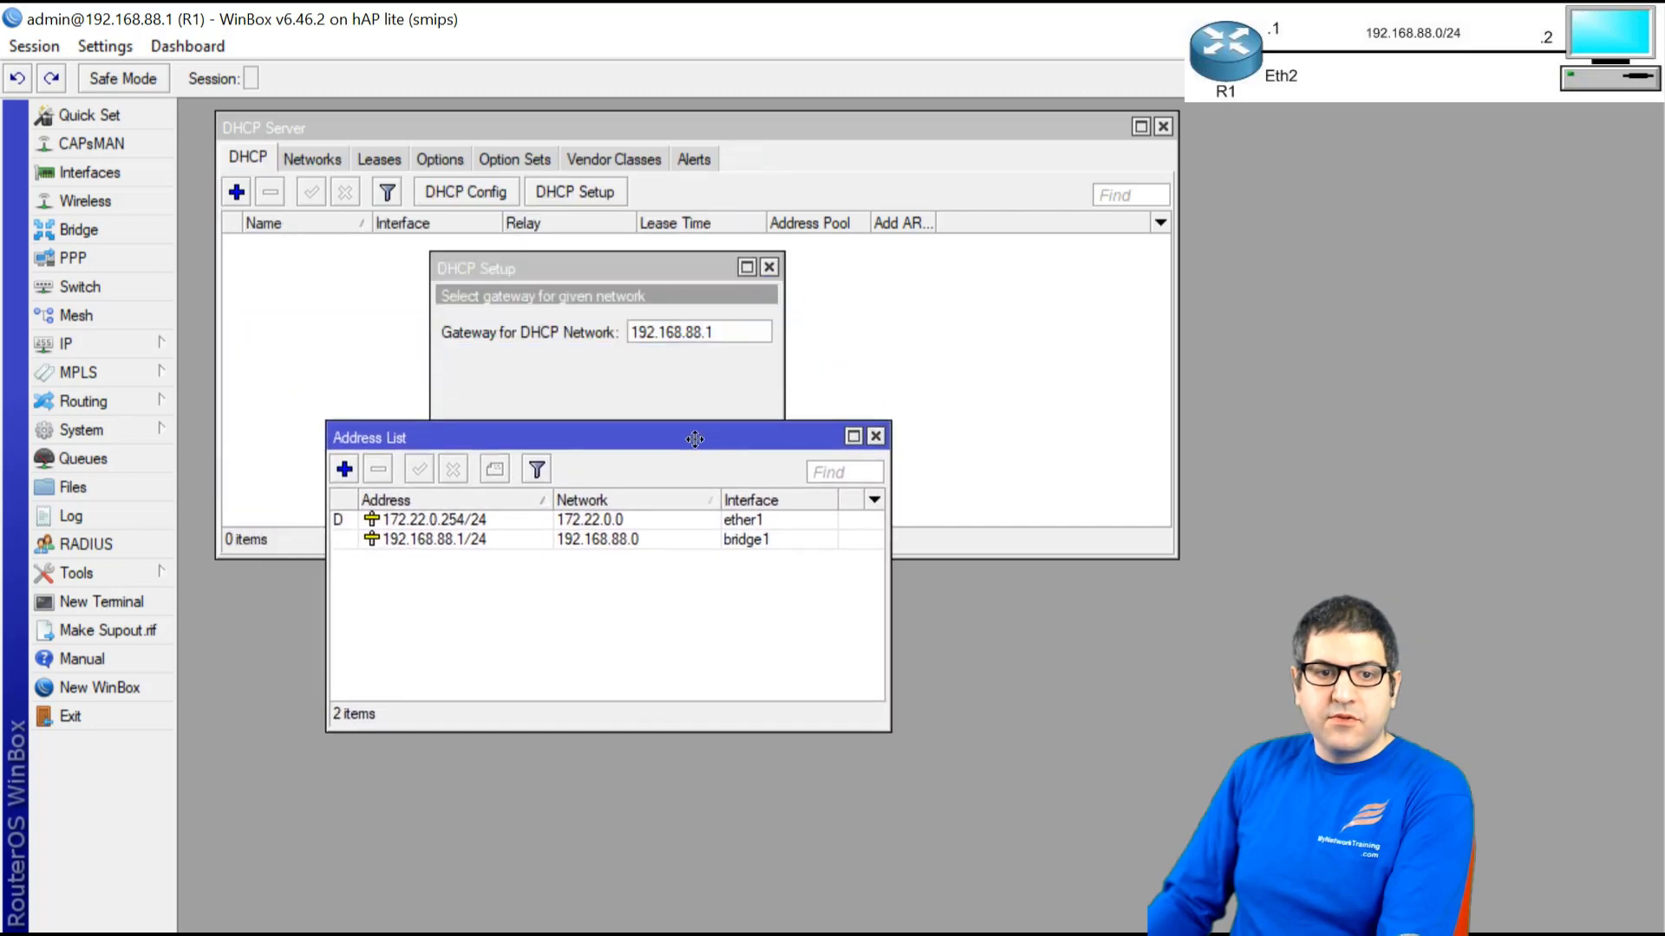
left_click(442, 539)
left_click(876, 436)
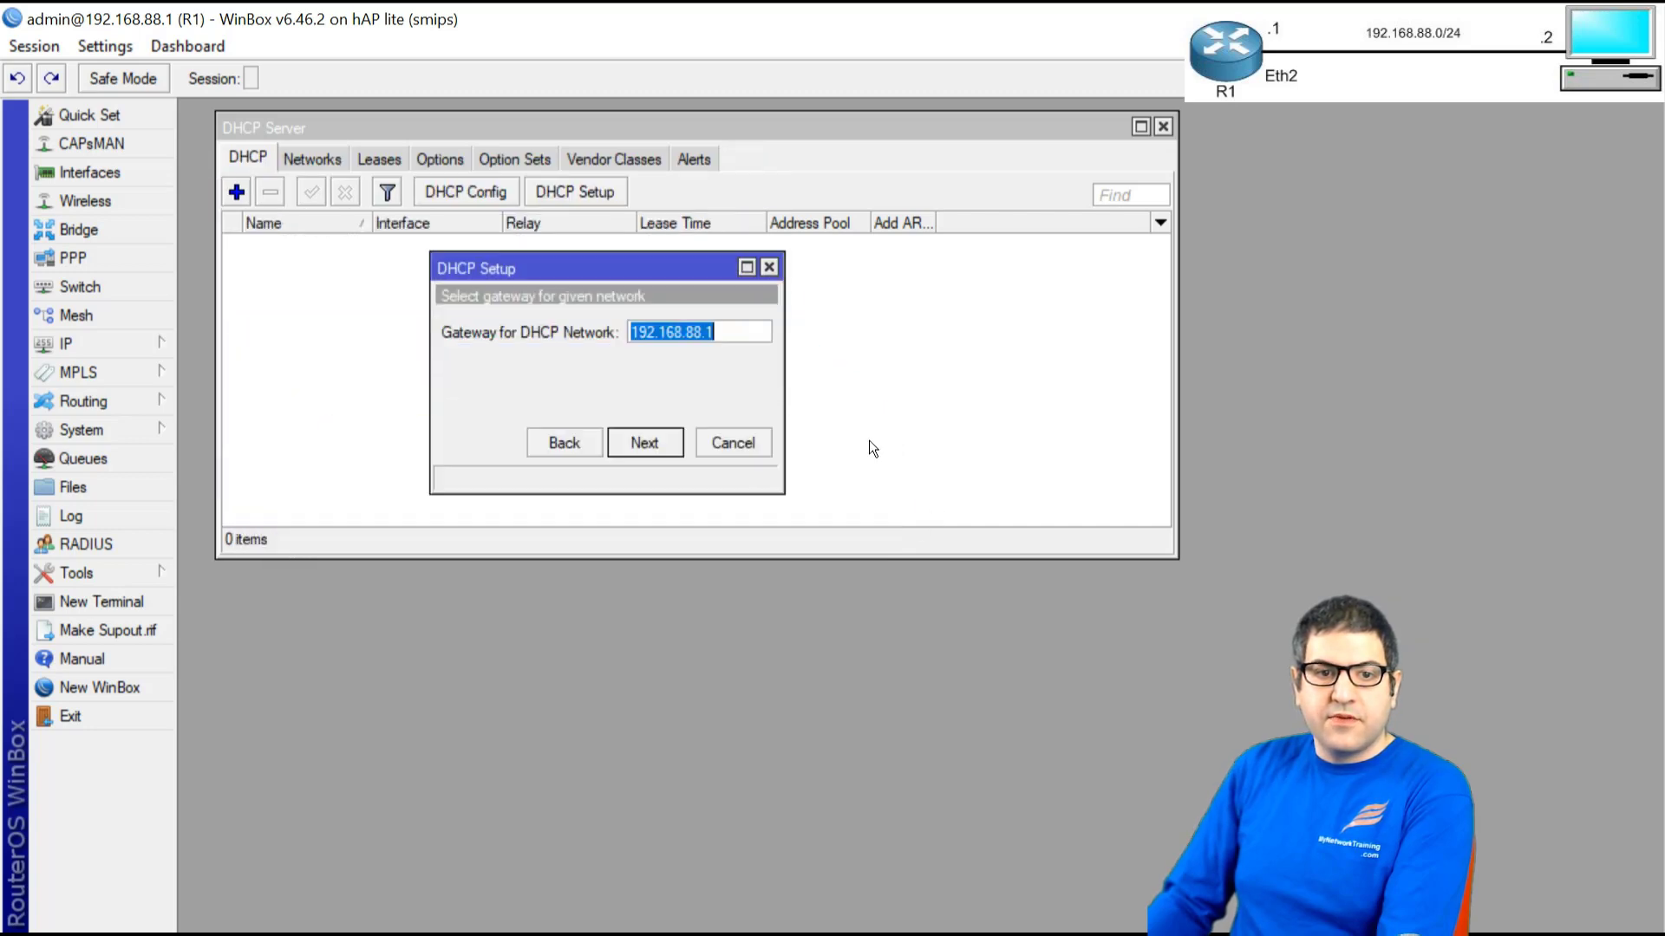
Finish the DHCP setup with gateway 192.168.88.1, pool 192.168.88.2-192.168.88.254, DNS servers 8.8.8.8 and 8.8.4.4, and lease time 00:10:00.
left_click(633, 448)
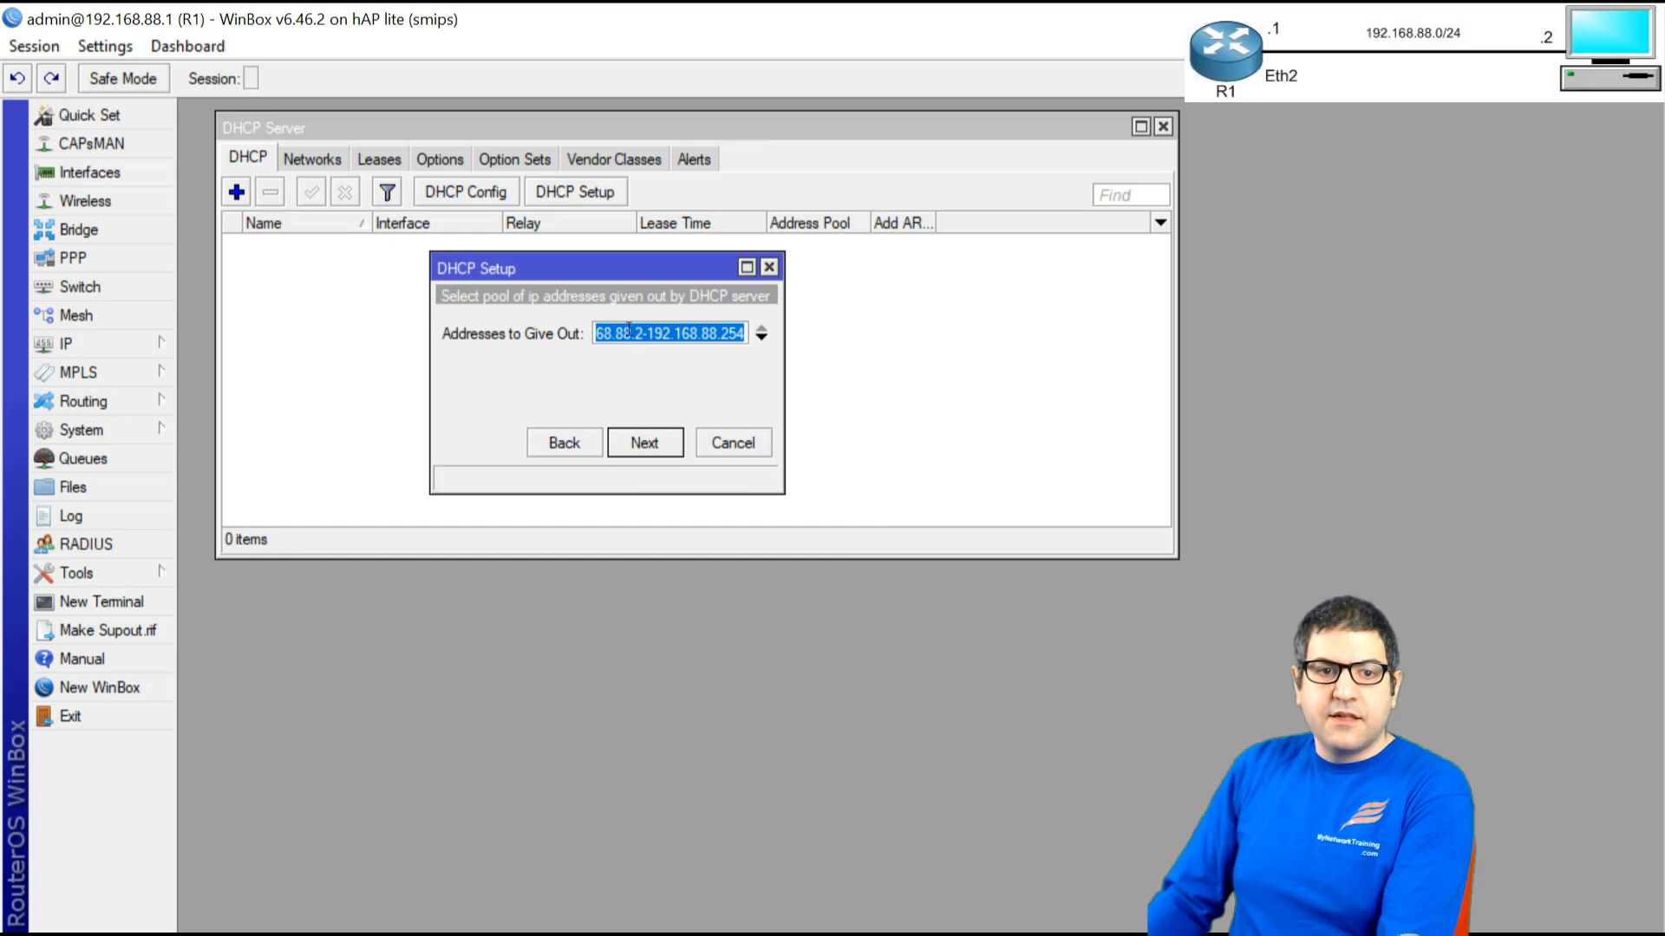
left_click(645, 441)
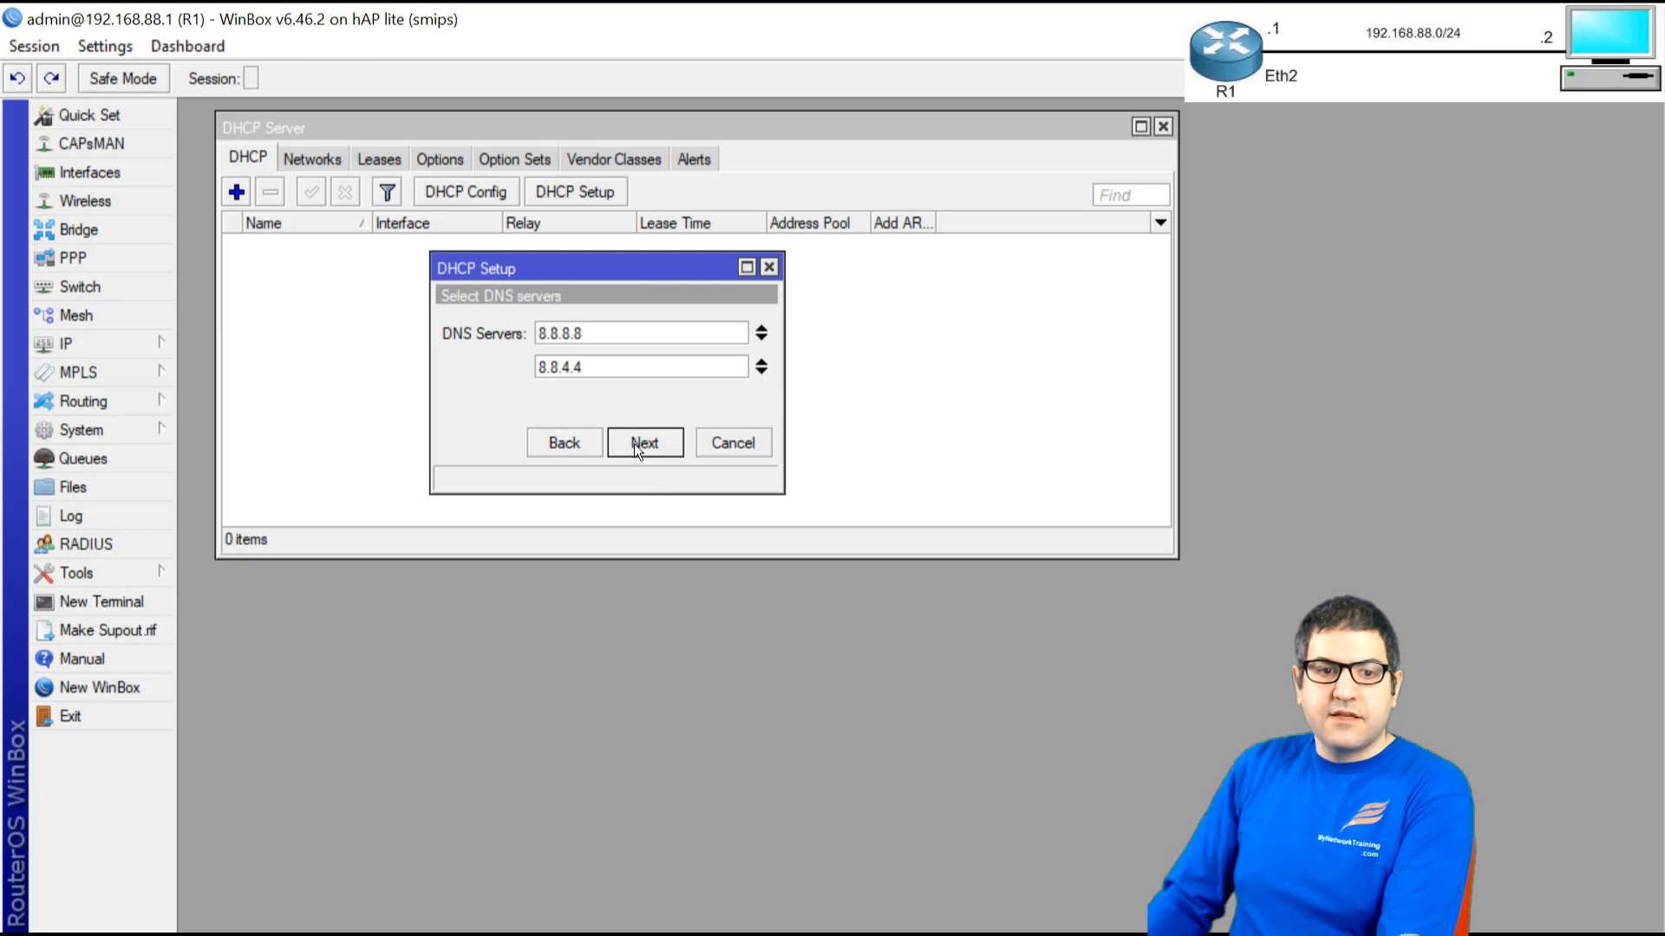
left_click(635, 443)
left_click(641, 439)
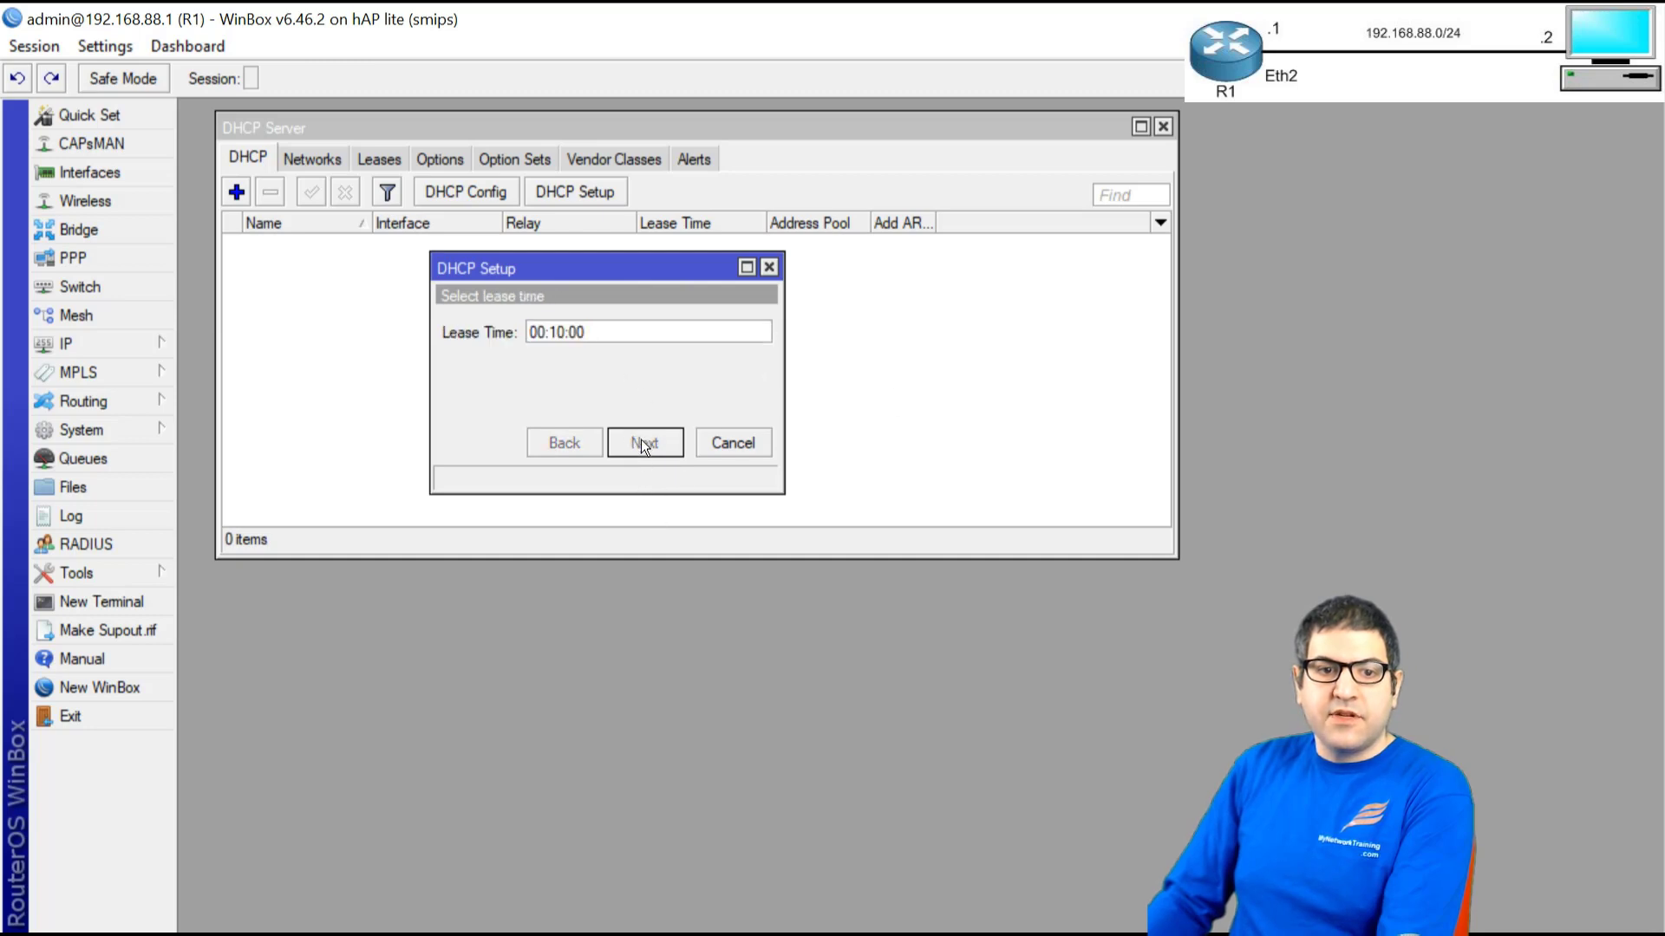
left_click(897, 512)
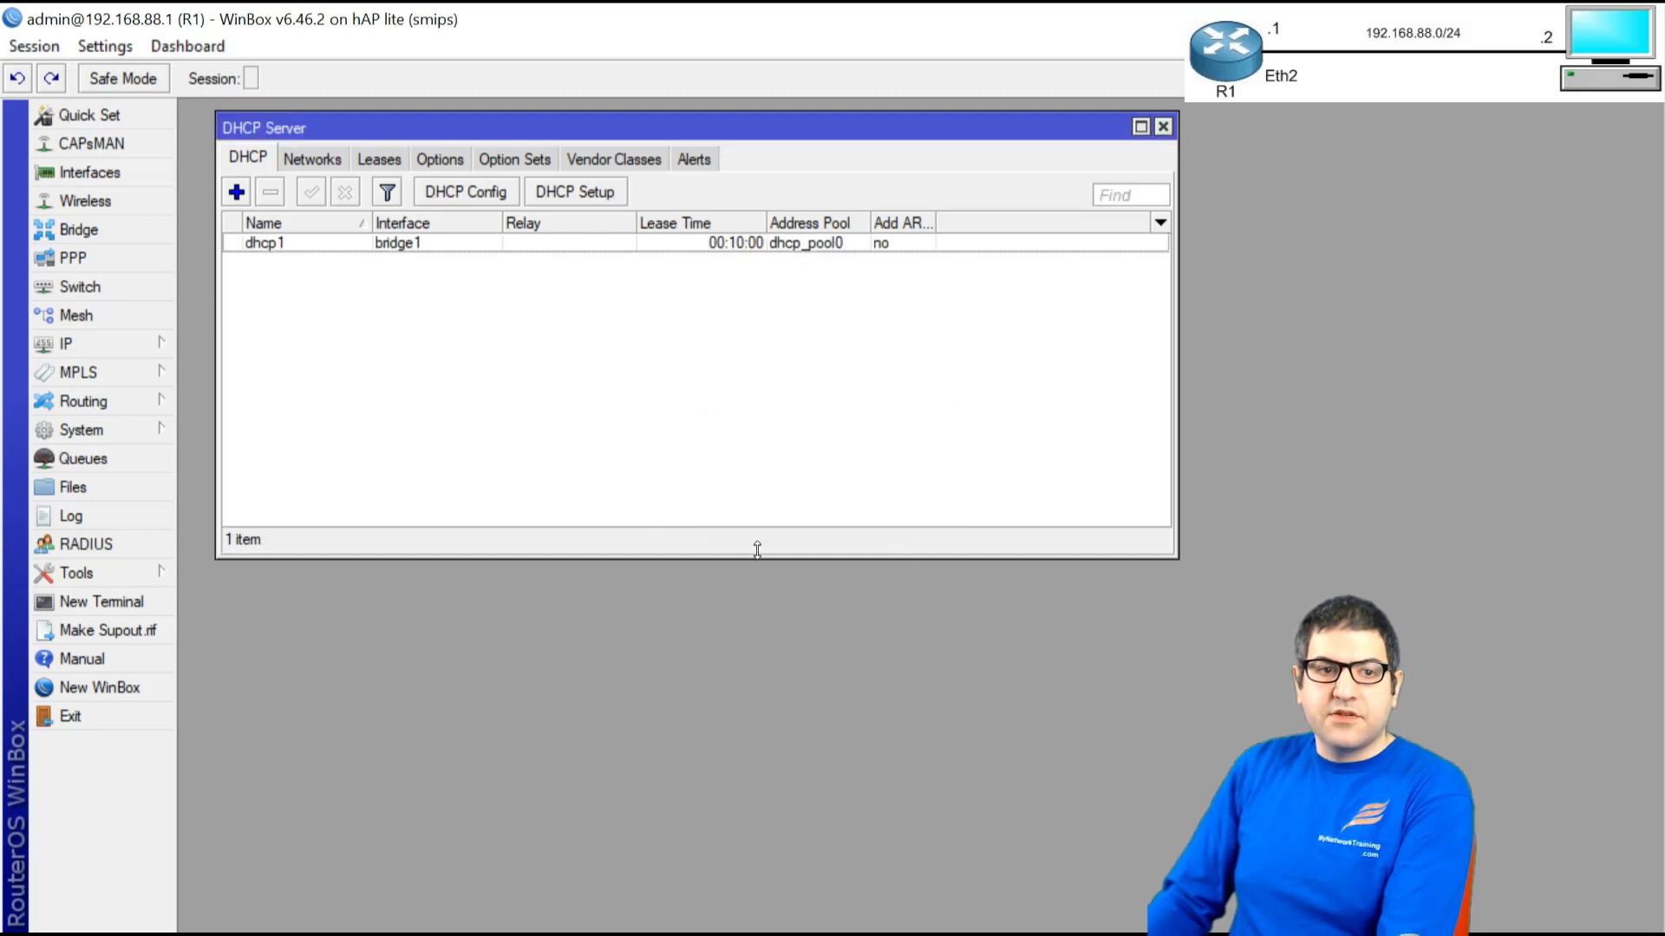
Check the bridge1 DHCP server entry and tick off task 6 on the PowerPoint bridging slide in red ink.
left_click(386, 239)
double_click(389, 240)
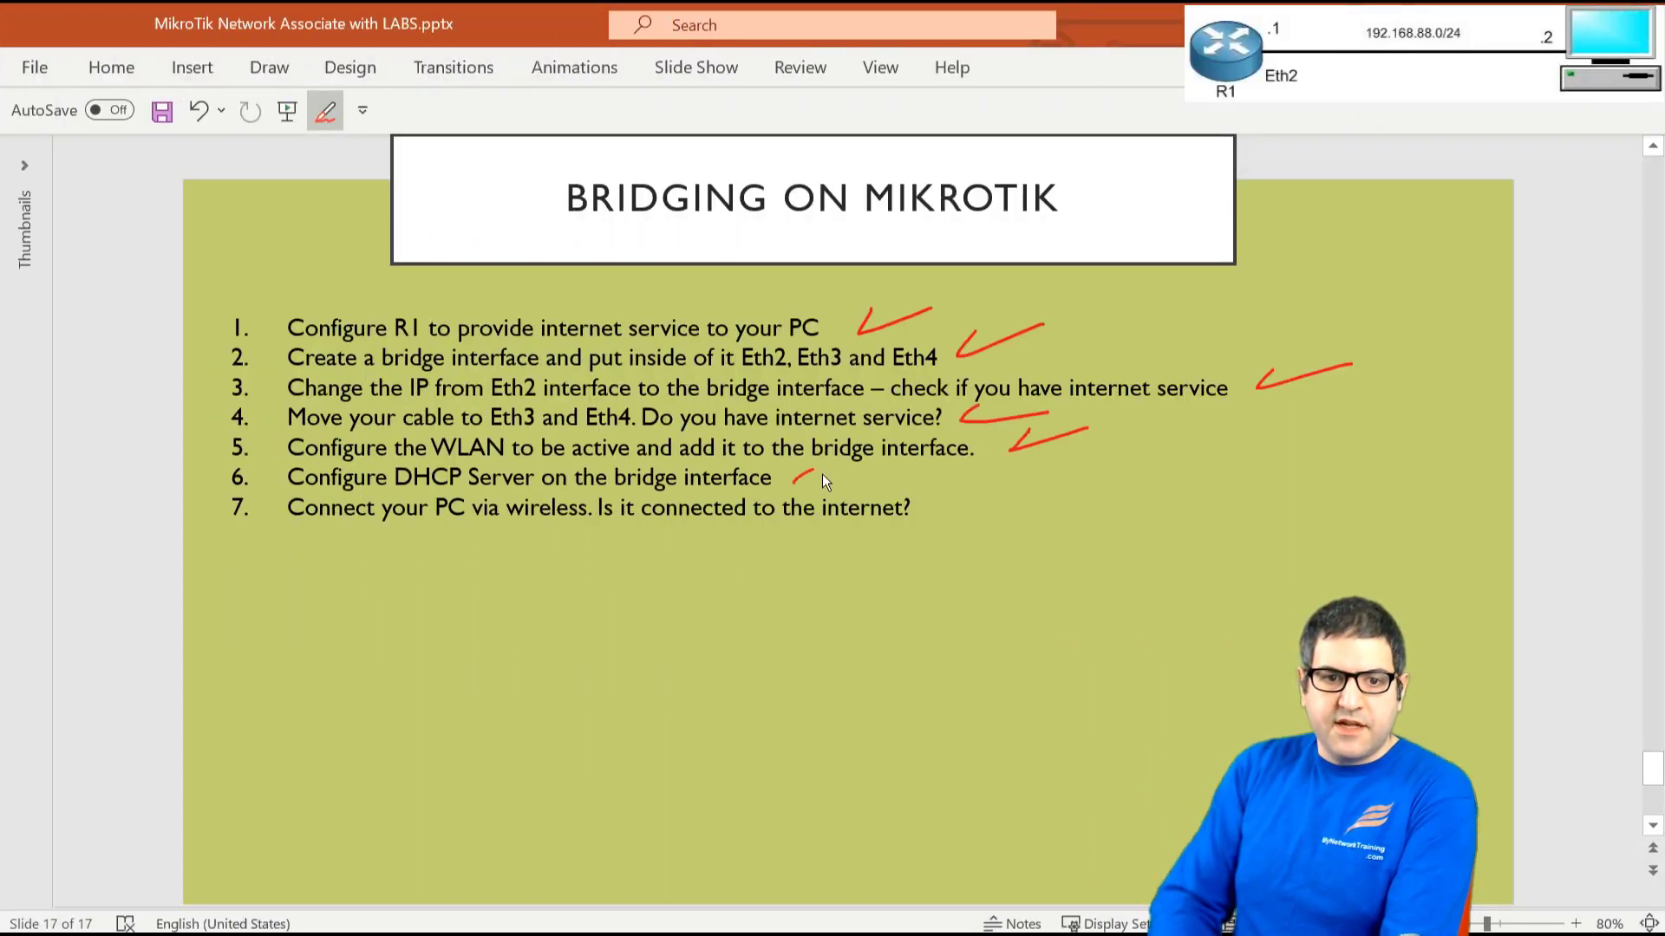
left_click_drag(822, 473, 861, 471)
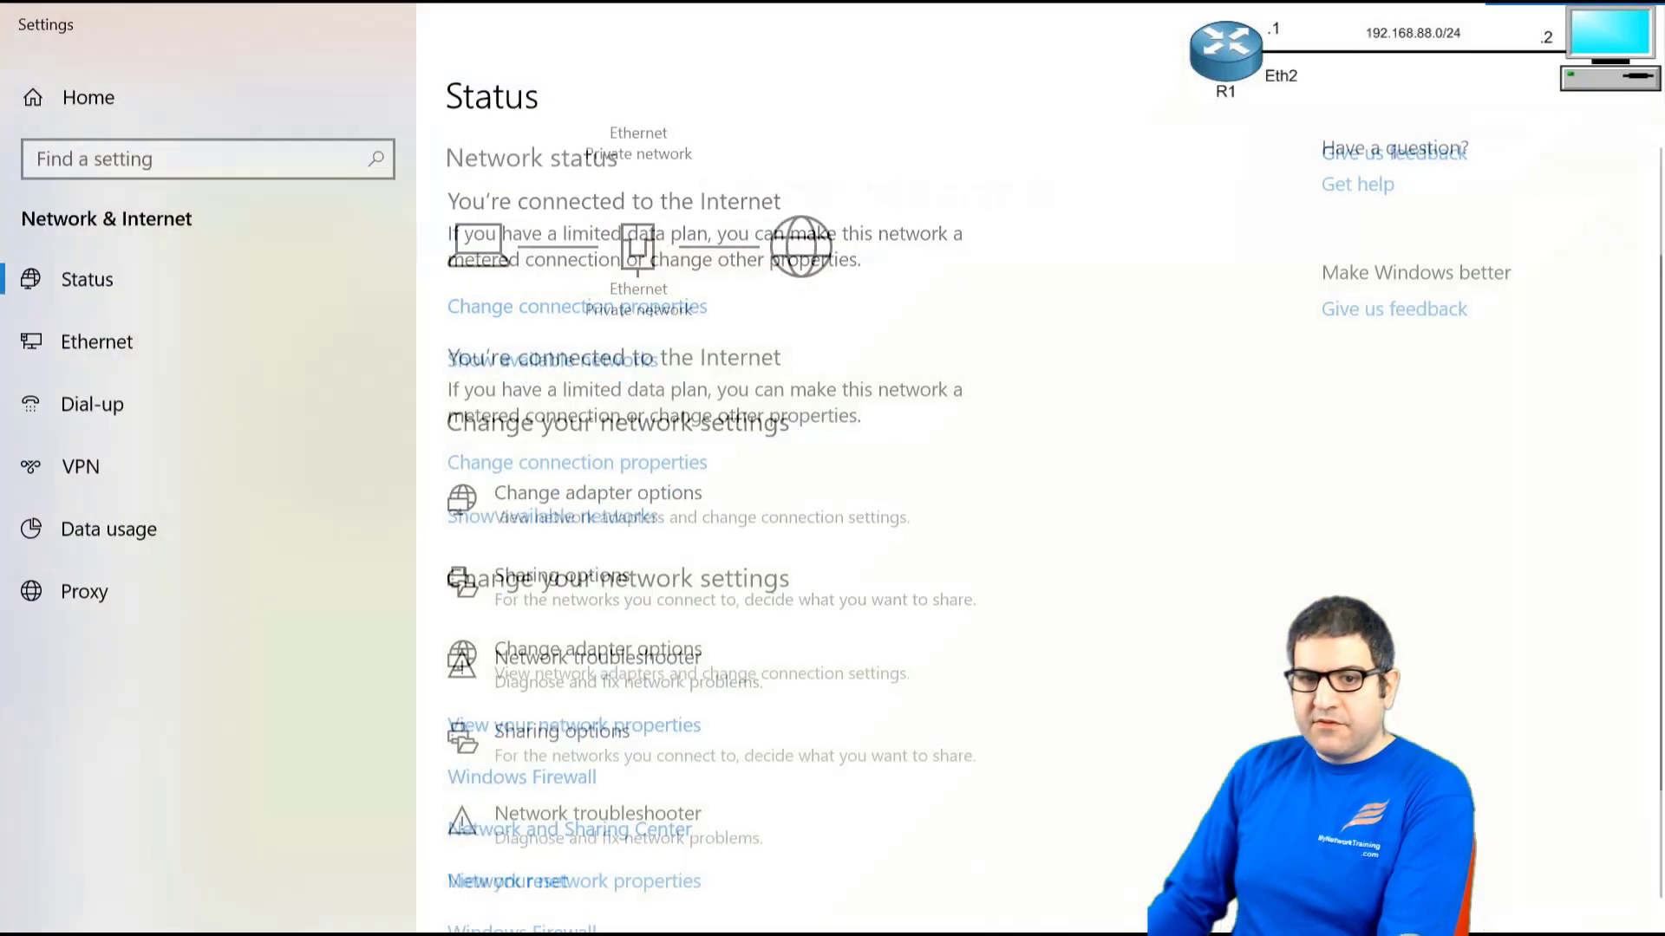
Disable the Ethernet adapter in the Windows network connections.
scroll(648, 675, "down", 3)
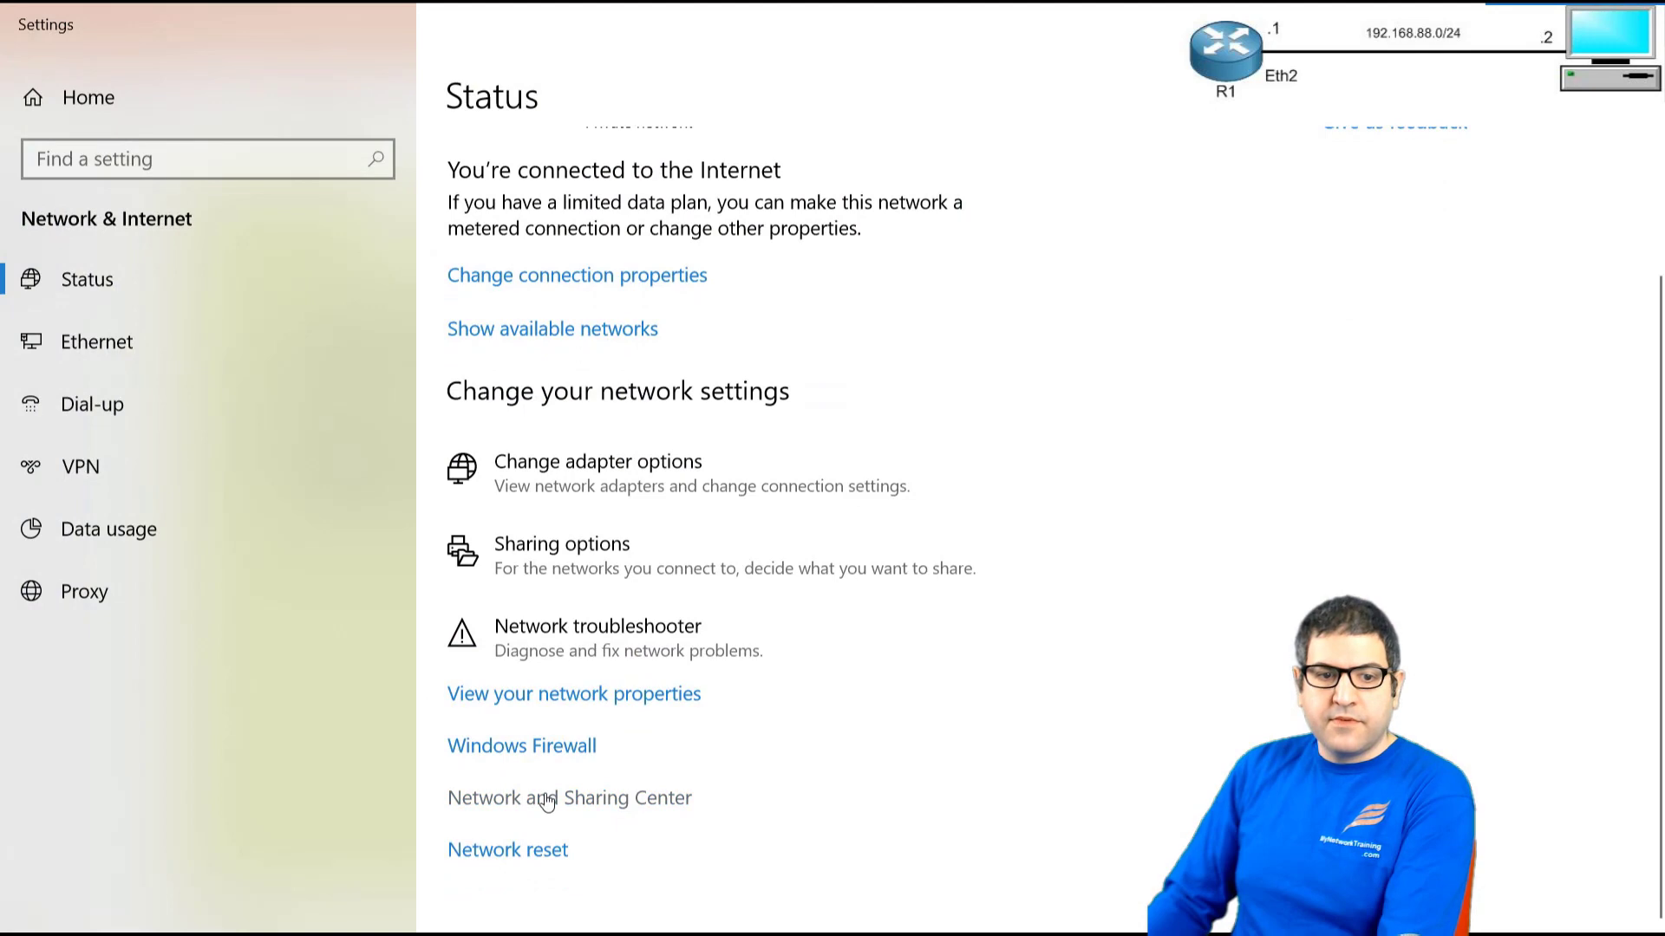
left_click(547, 799)
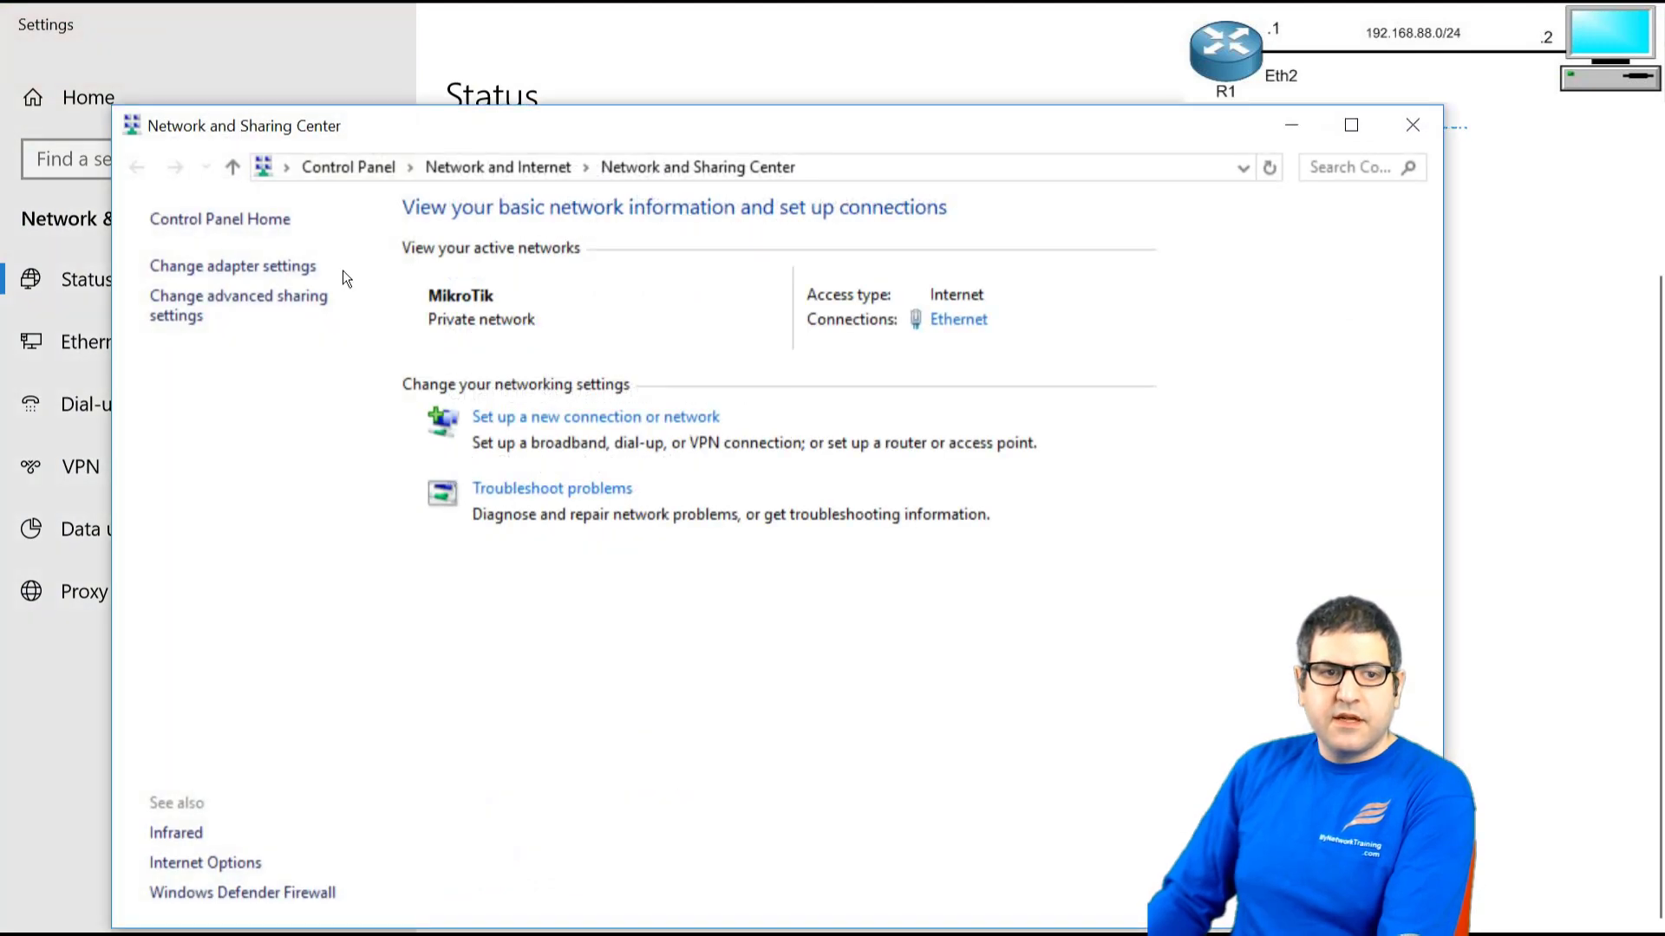
left_click(298, 268)
left_click(637, 158)
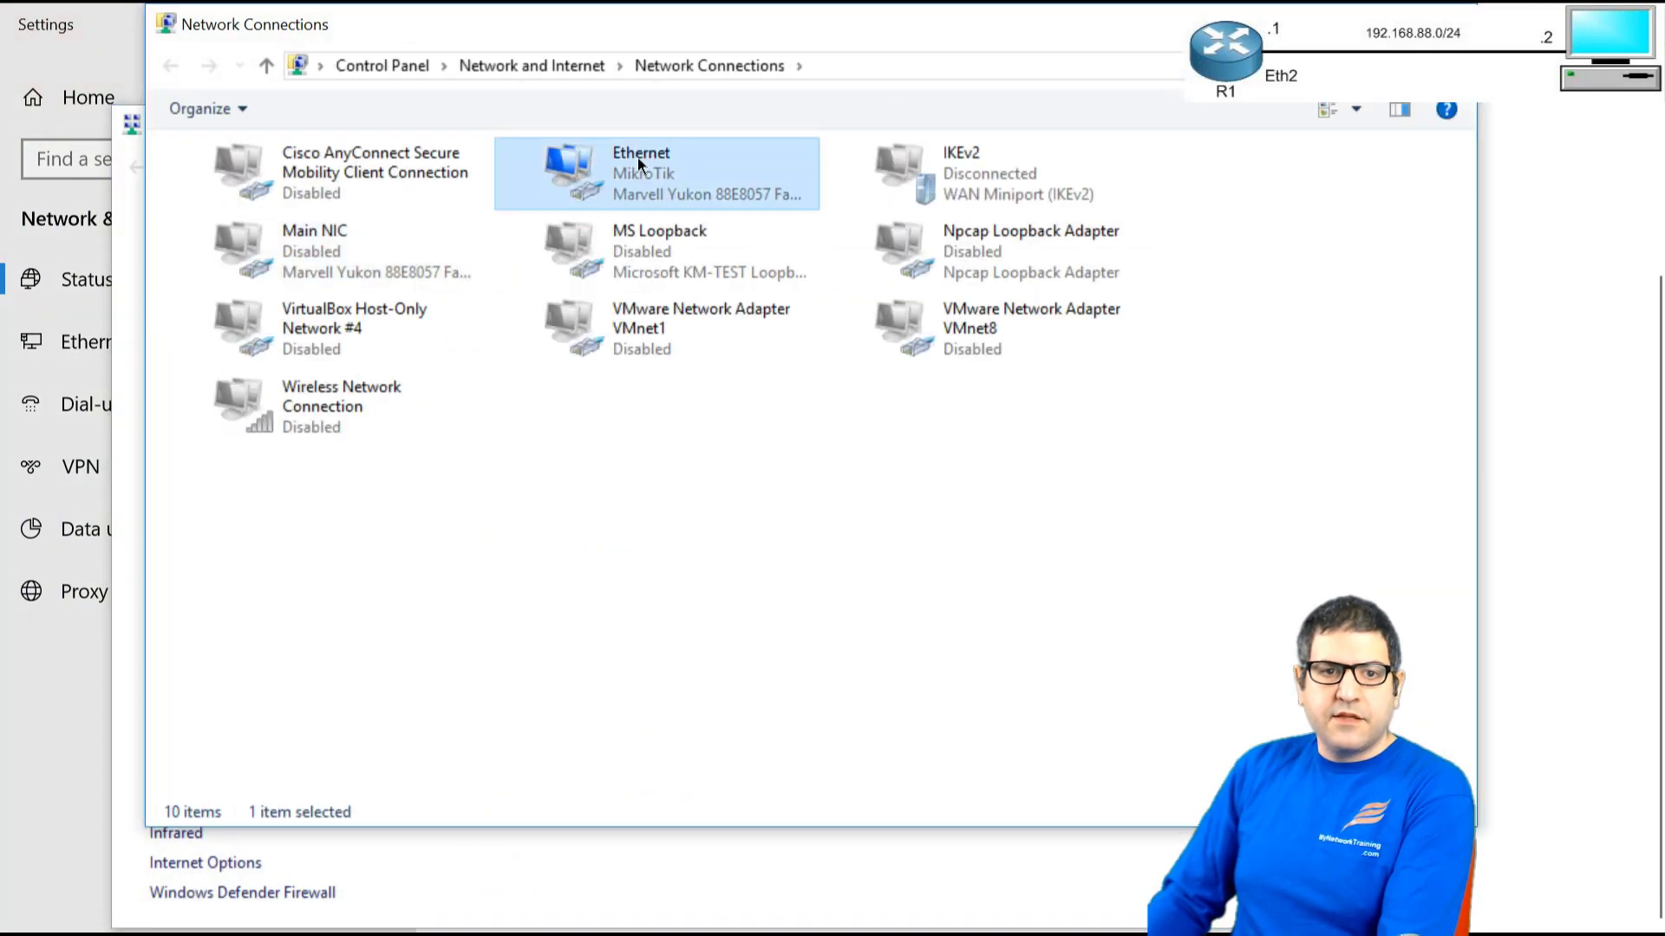
right_click(637, 158)
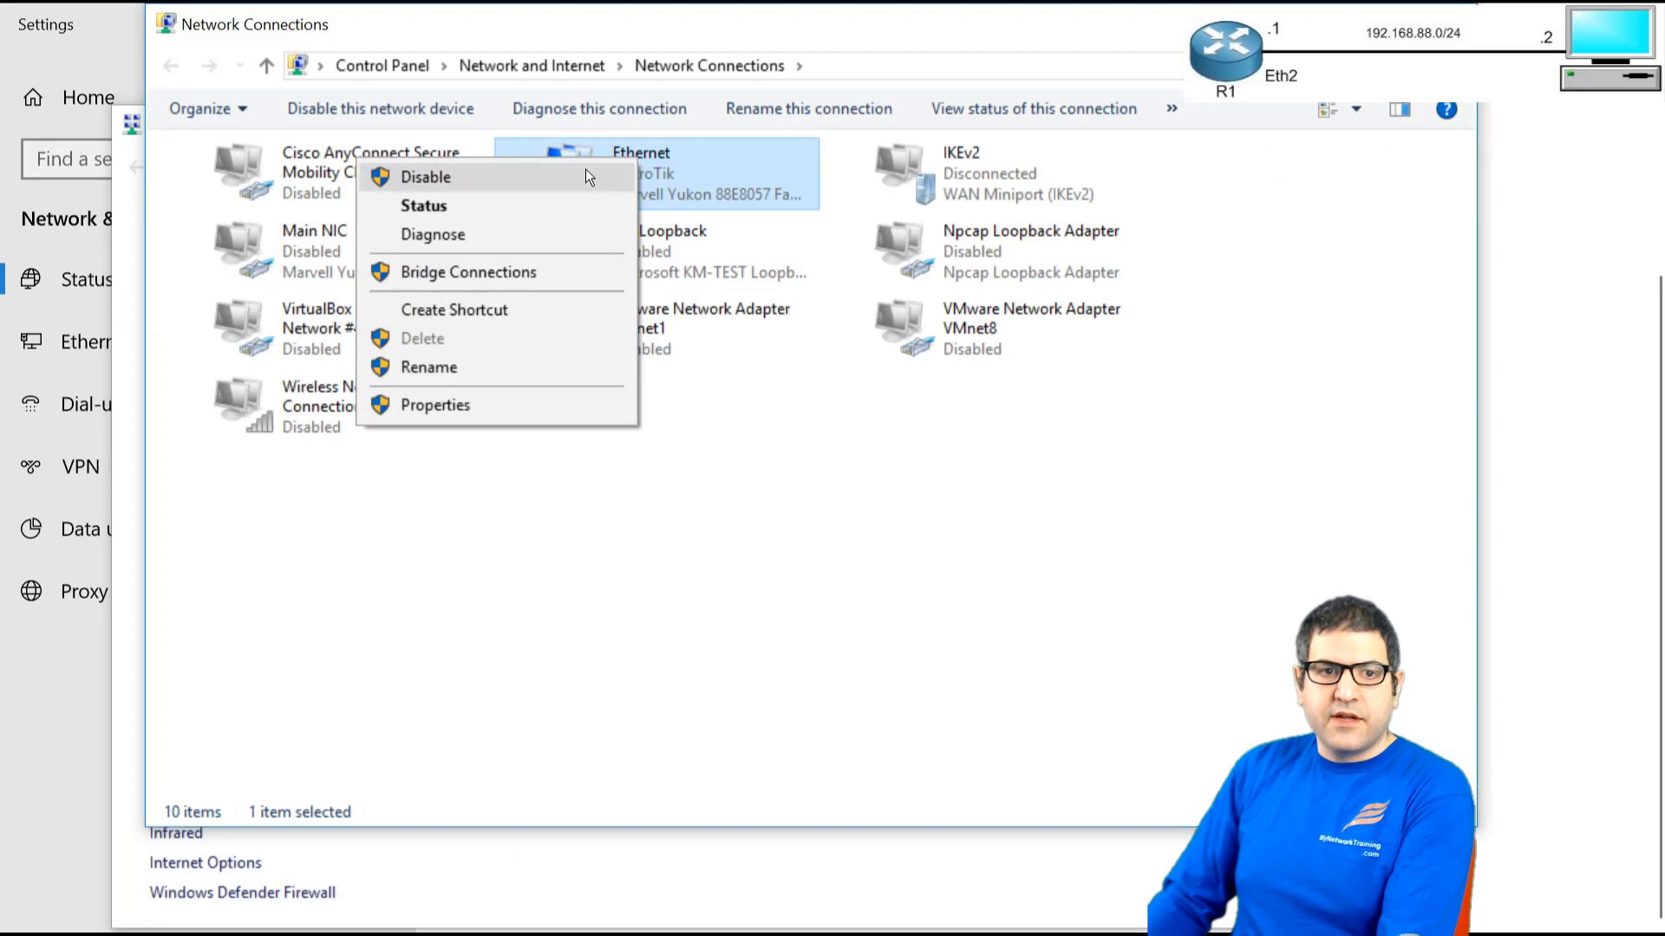
left_click(585, 170)
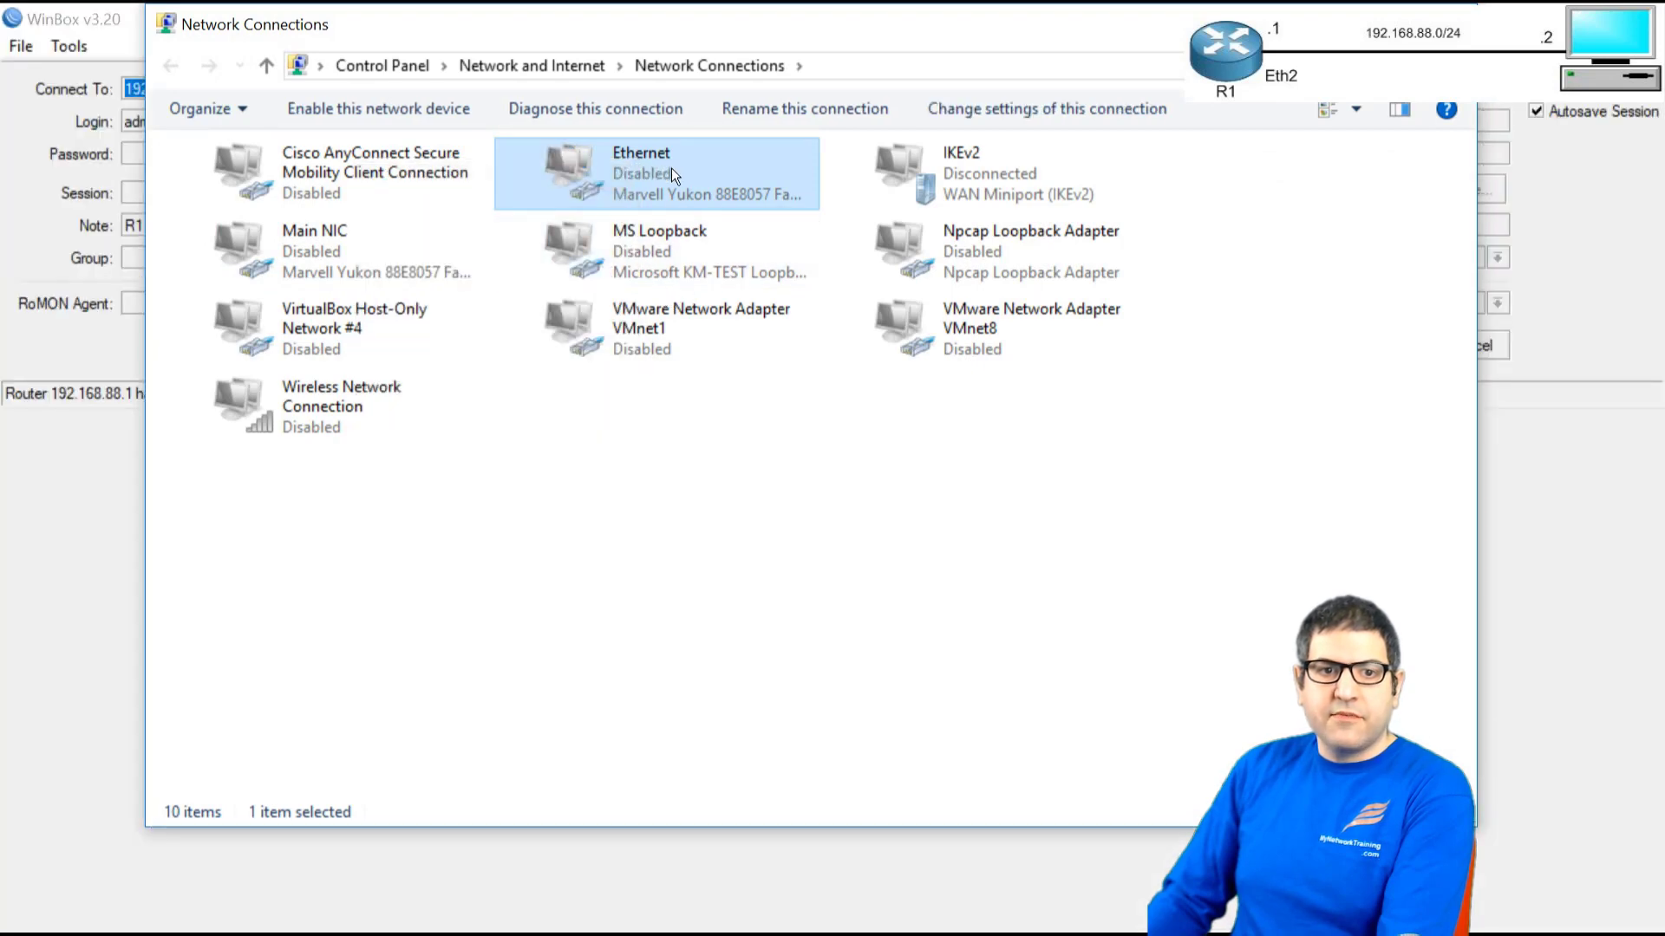
Enable the Wireless Network Connection adapter and check its connection status.
left_click(637, 434)
right_click(314, 383)
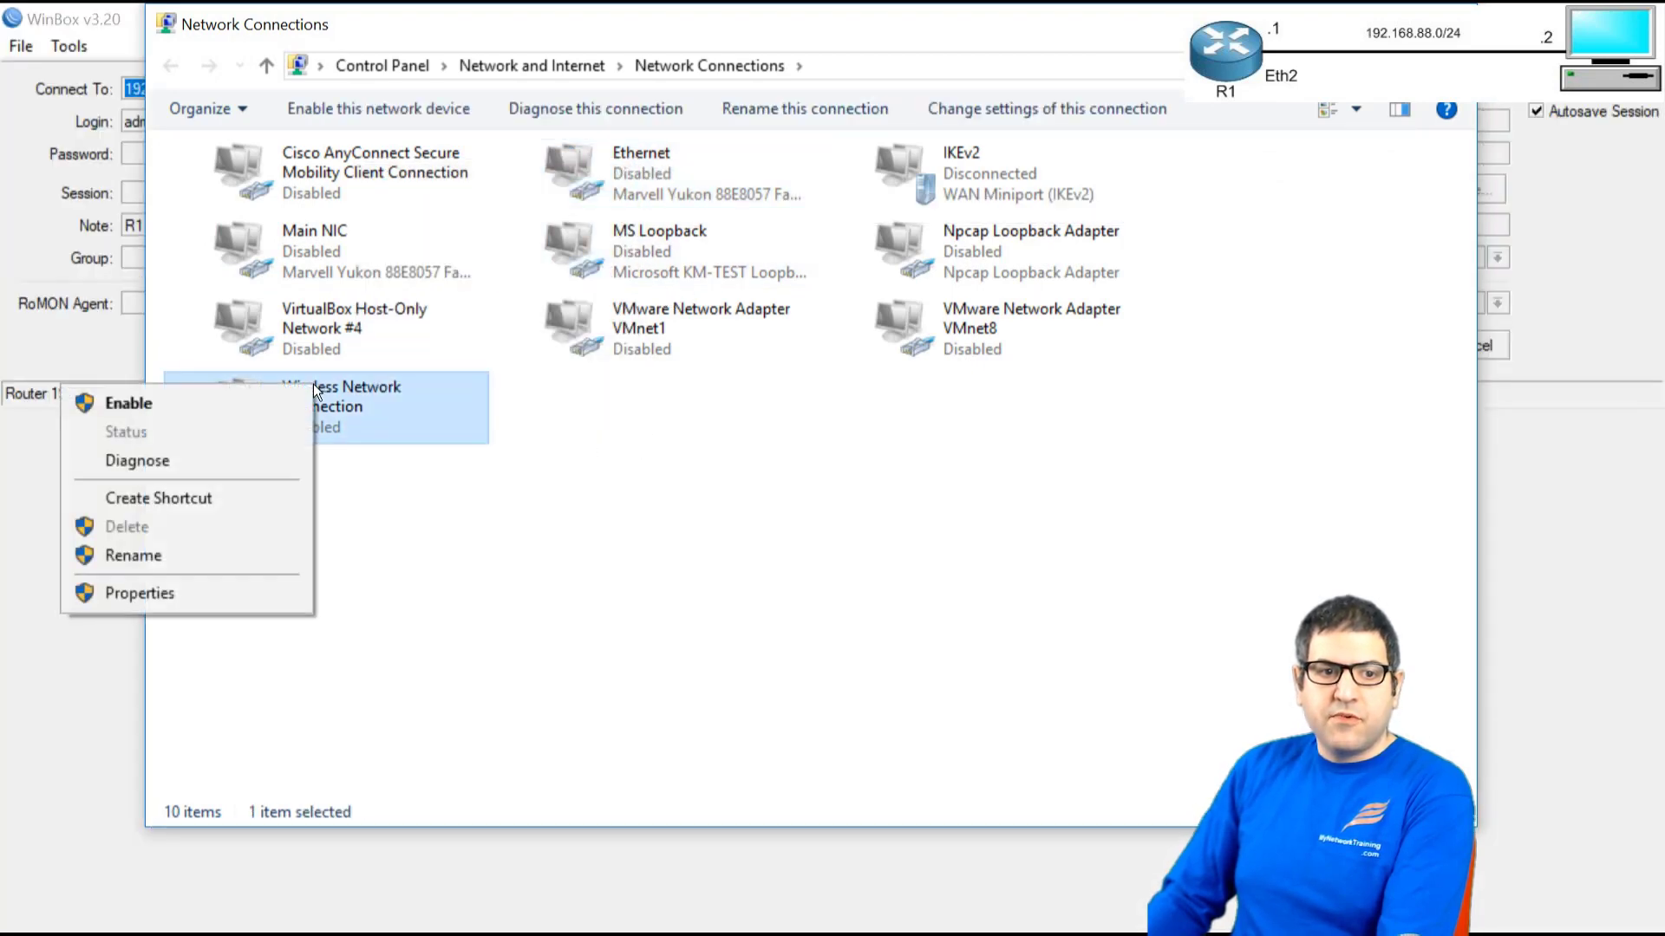
left_click(276, 398)
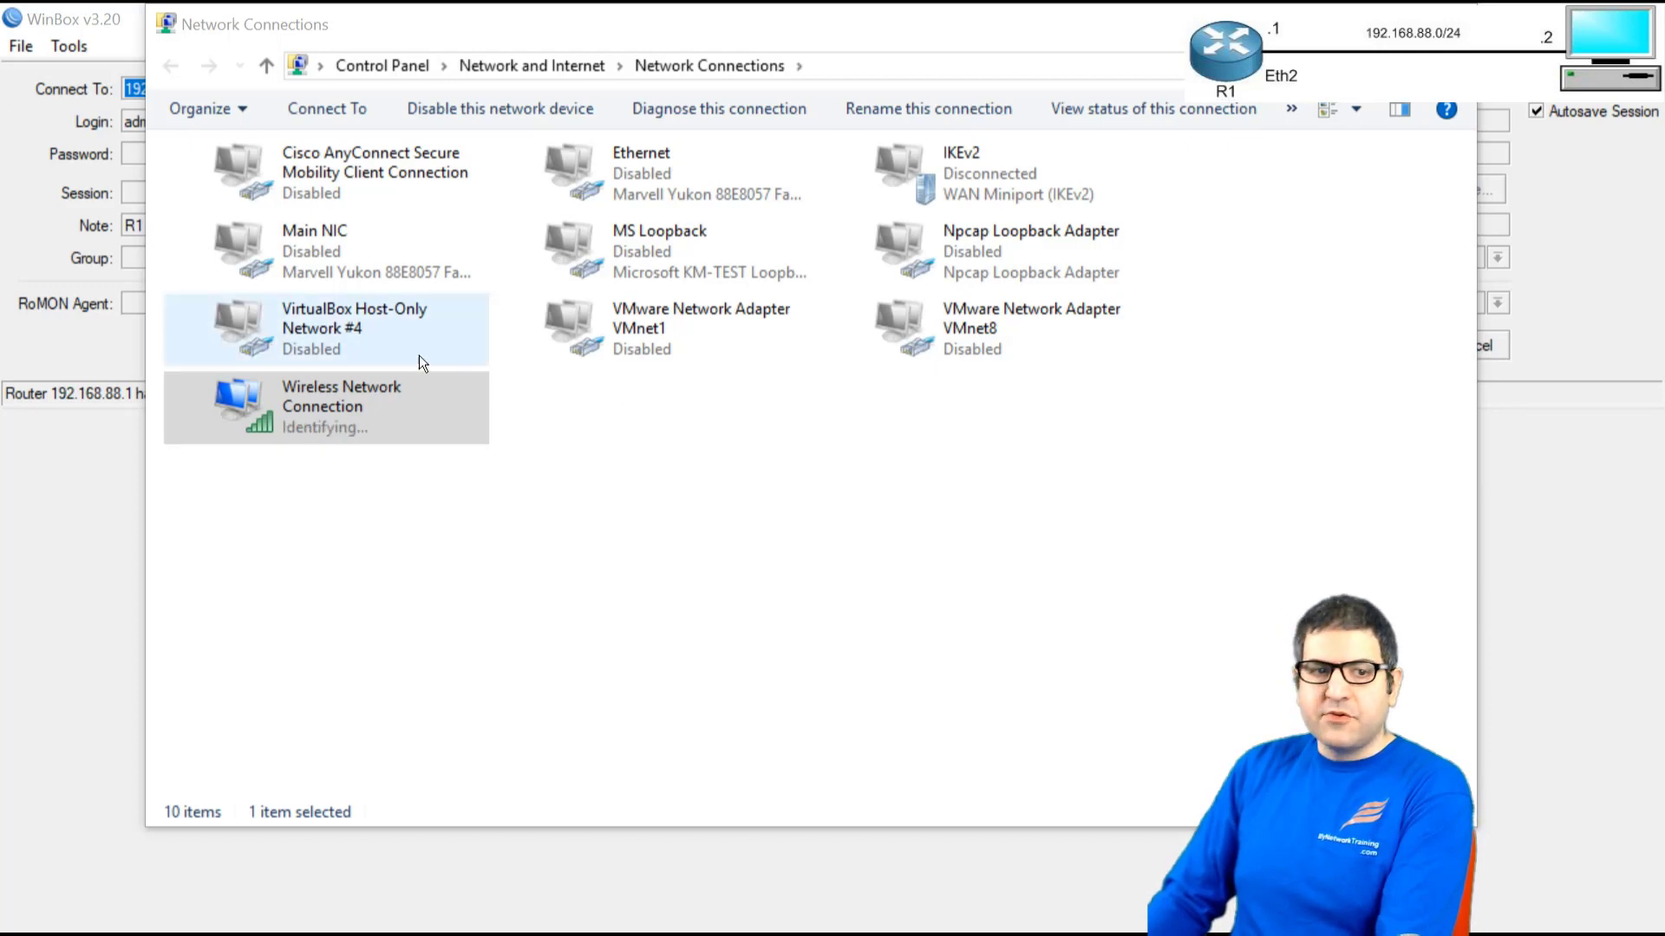
left_click(293, 441)
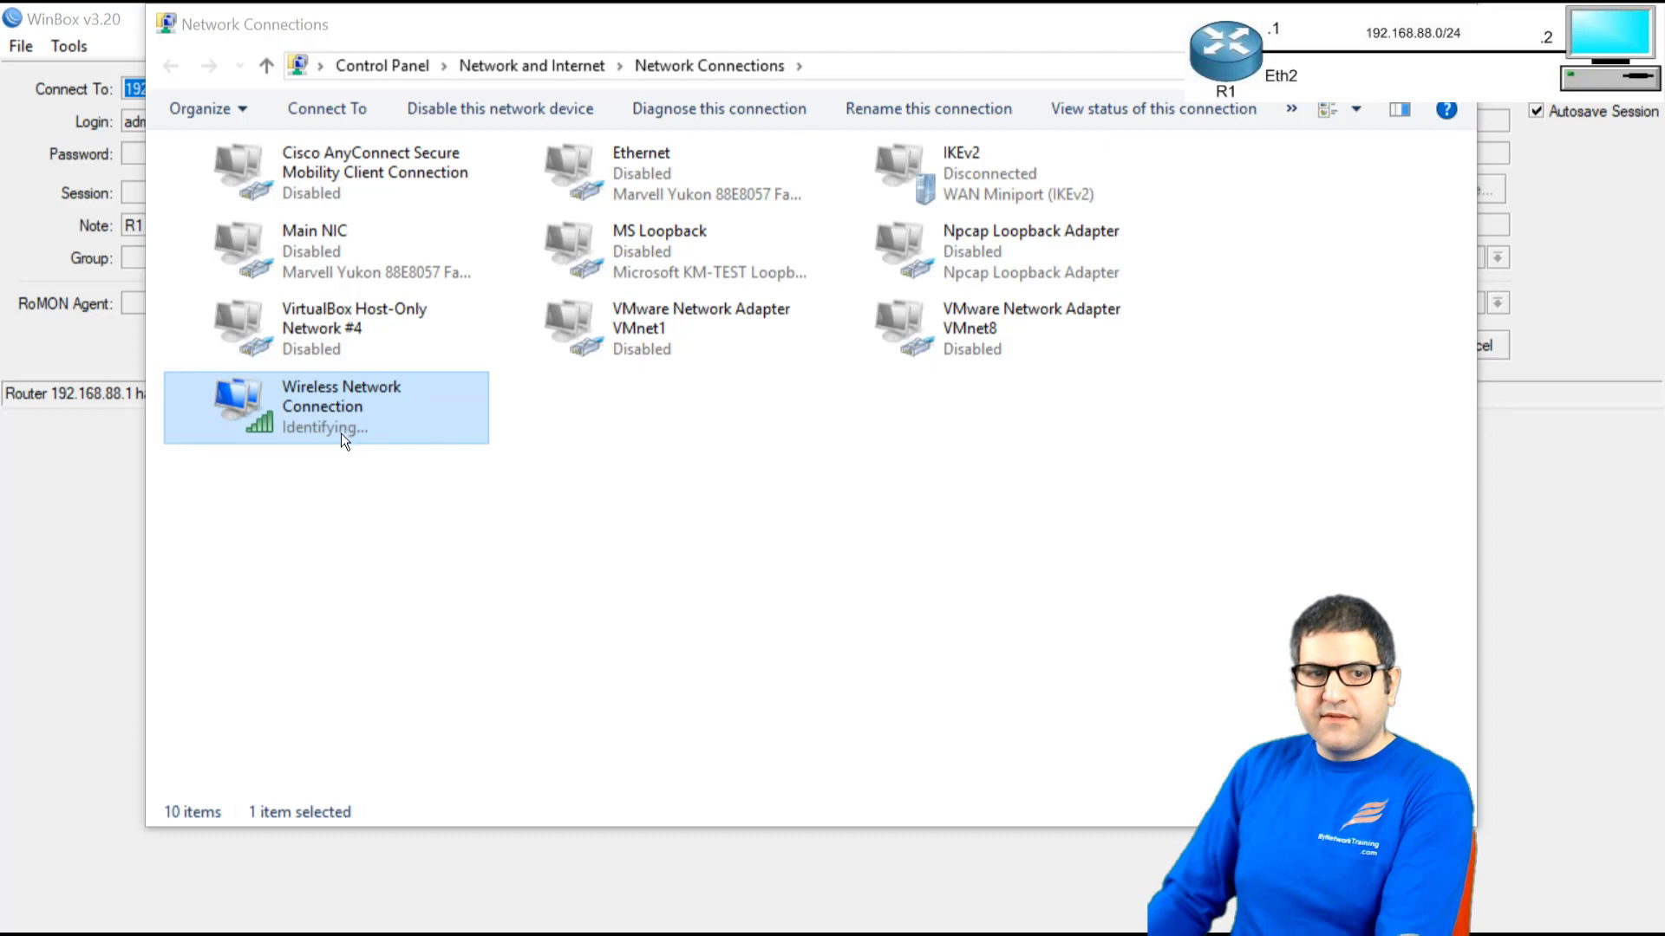
left_click(325, 429)
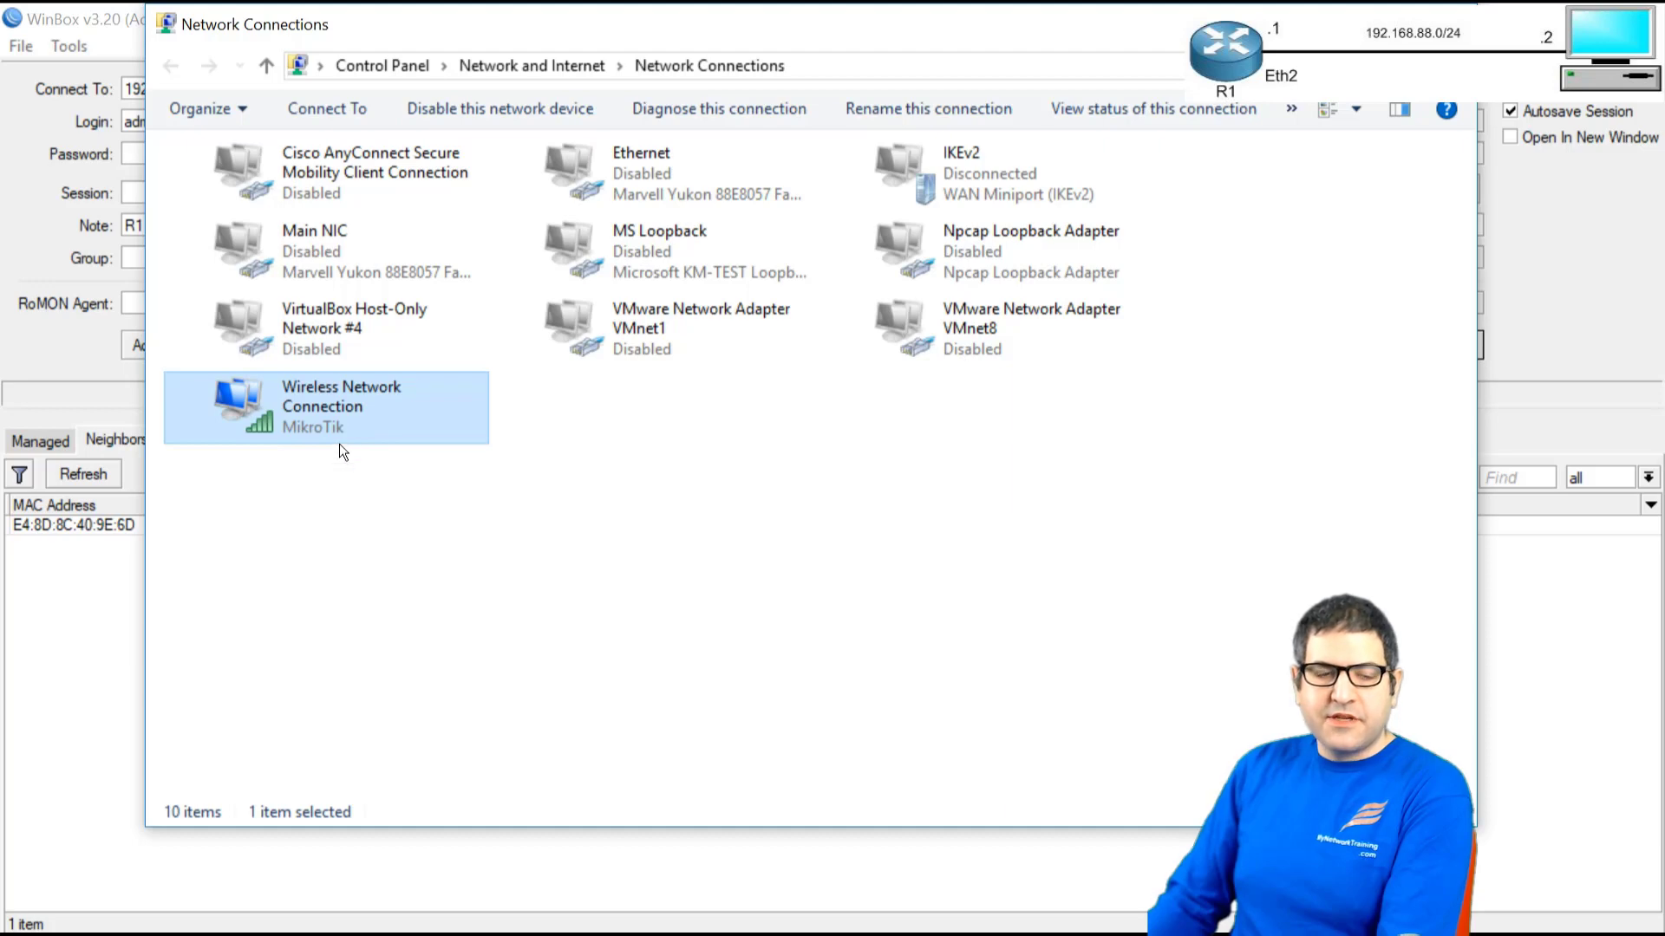
Switch to WinBox and connect to the neighbor R1 as admin.
left_click(117, 553)
left_click(146, 525)
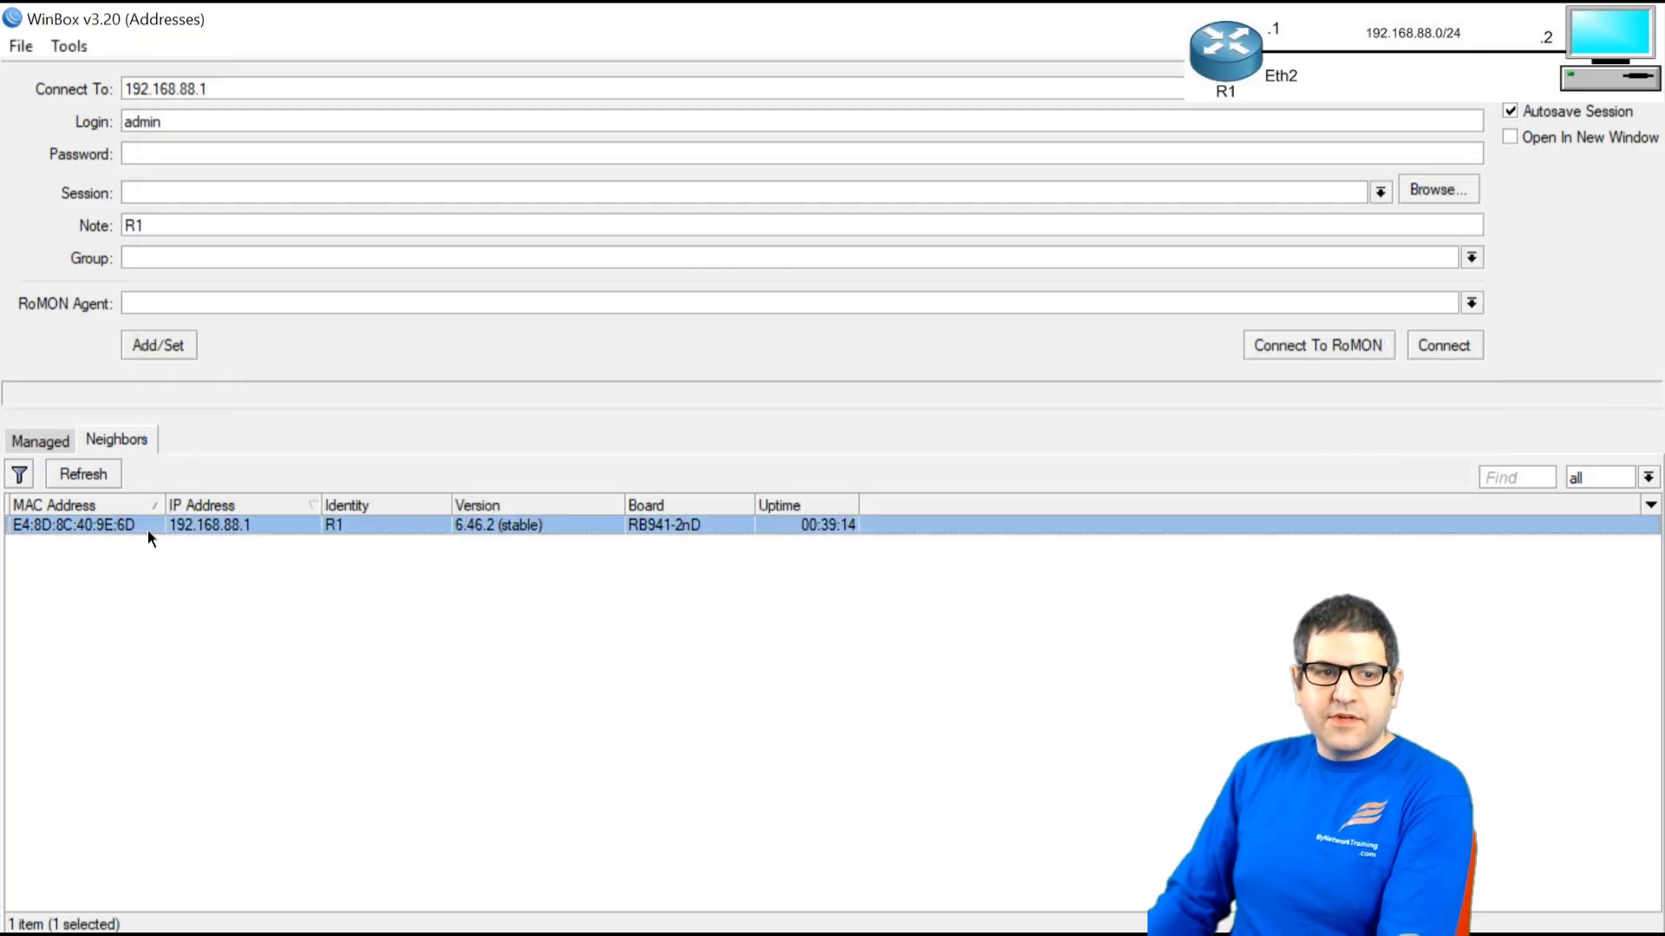
left_click(1435, 344)
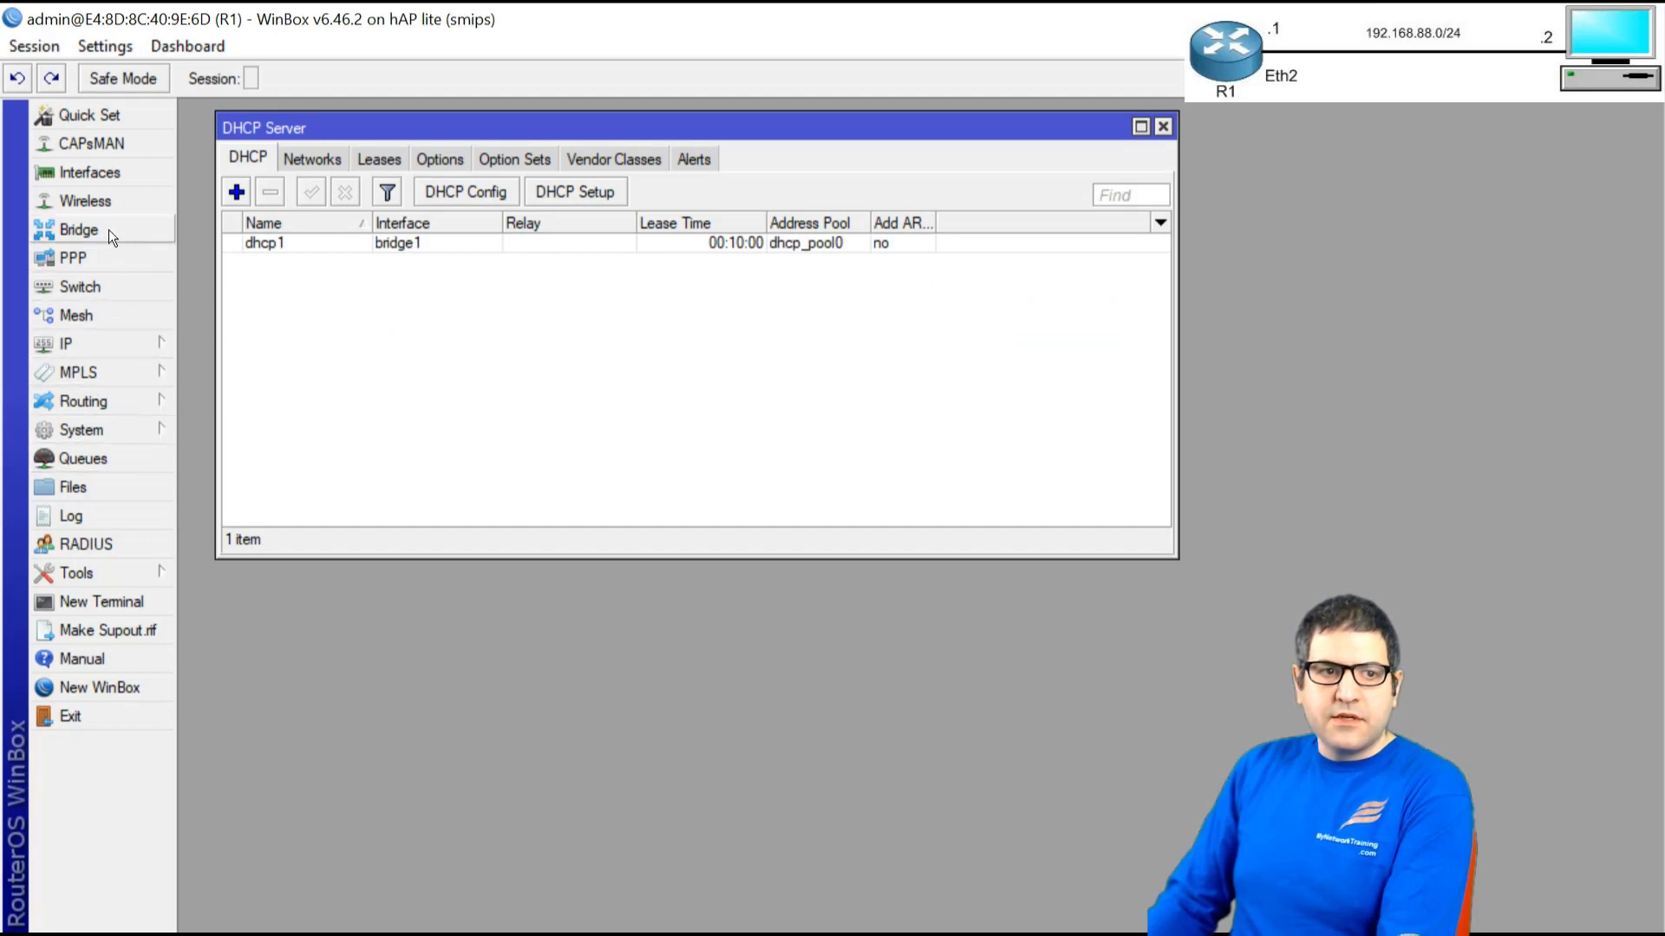
Check the SSID in the wireless settings of wlan1.
left_click(96, 200)
double_click(325, 227)
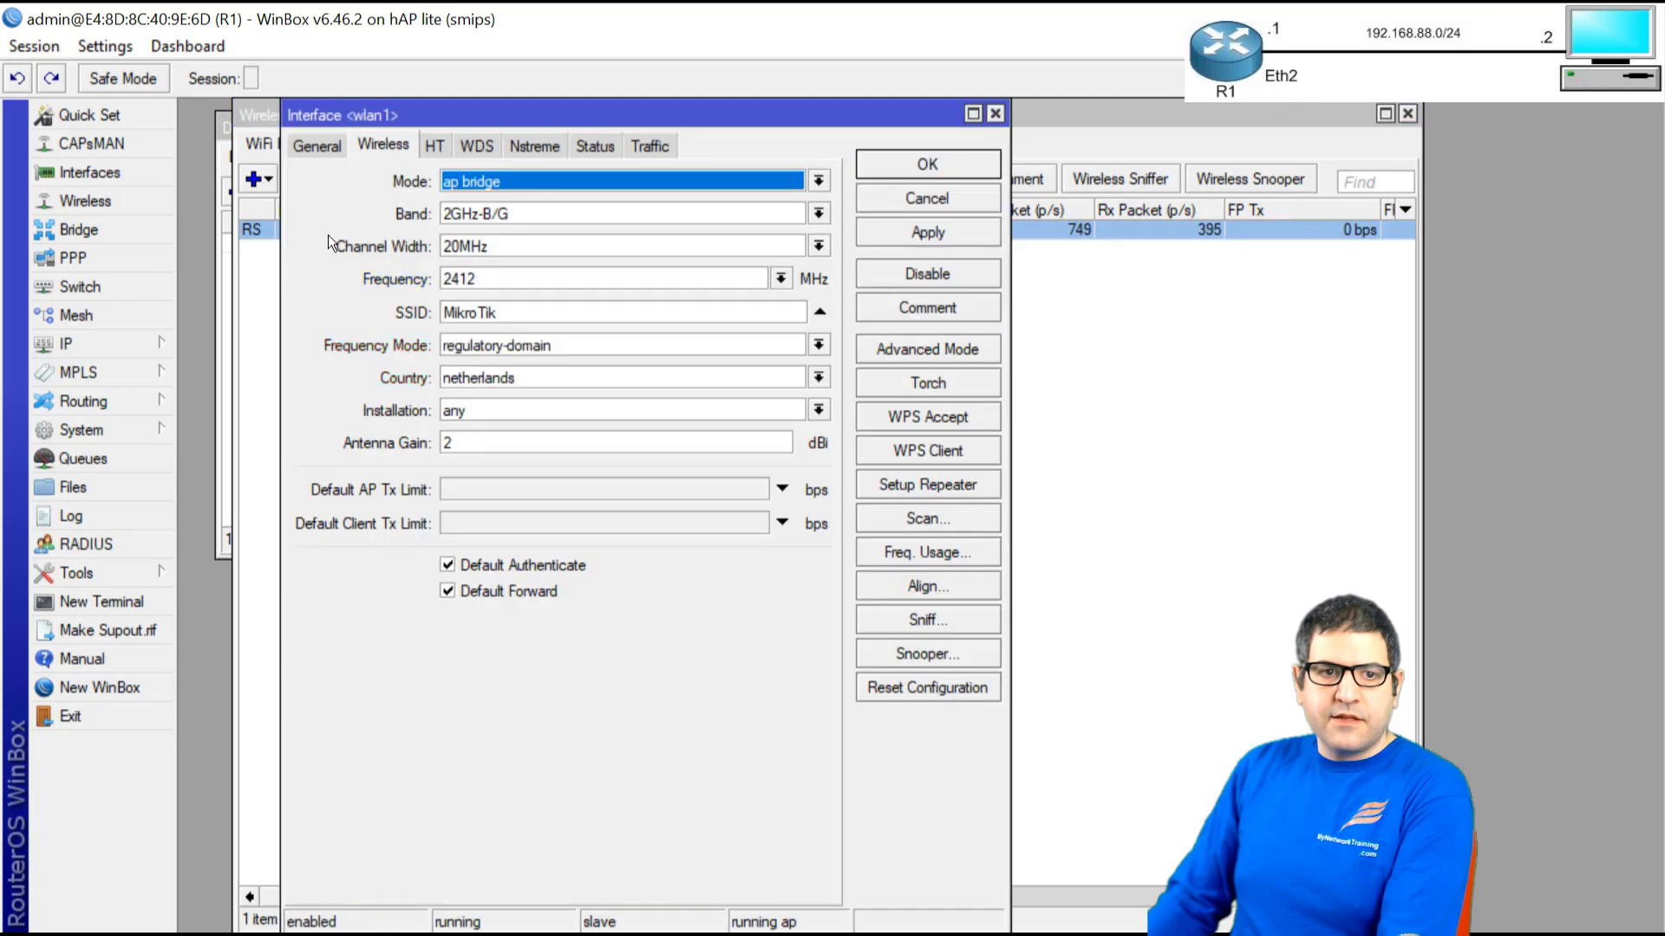
double_click(810, 306)
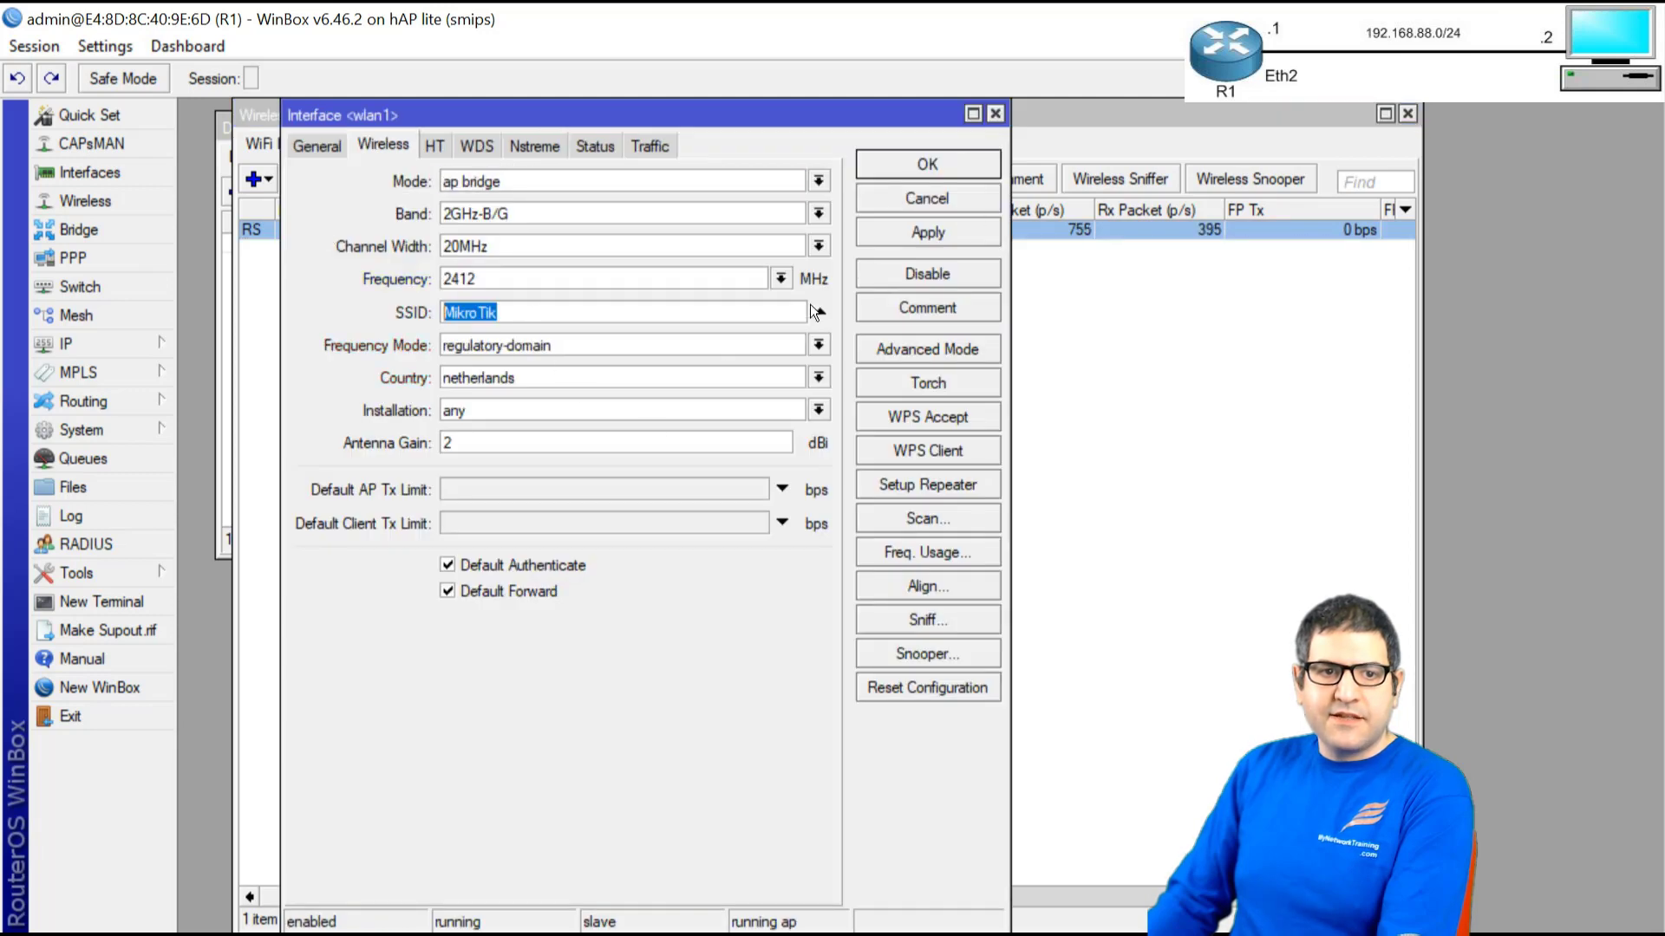
left_click(992, 116)
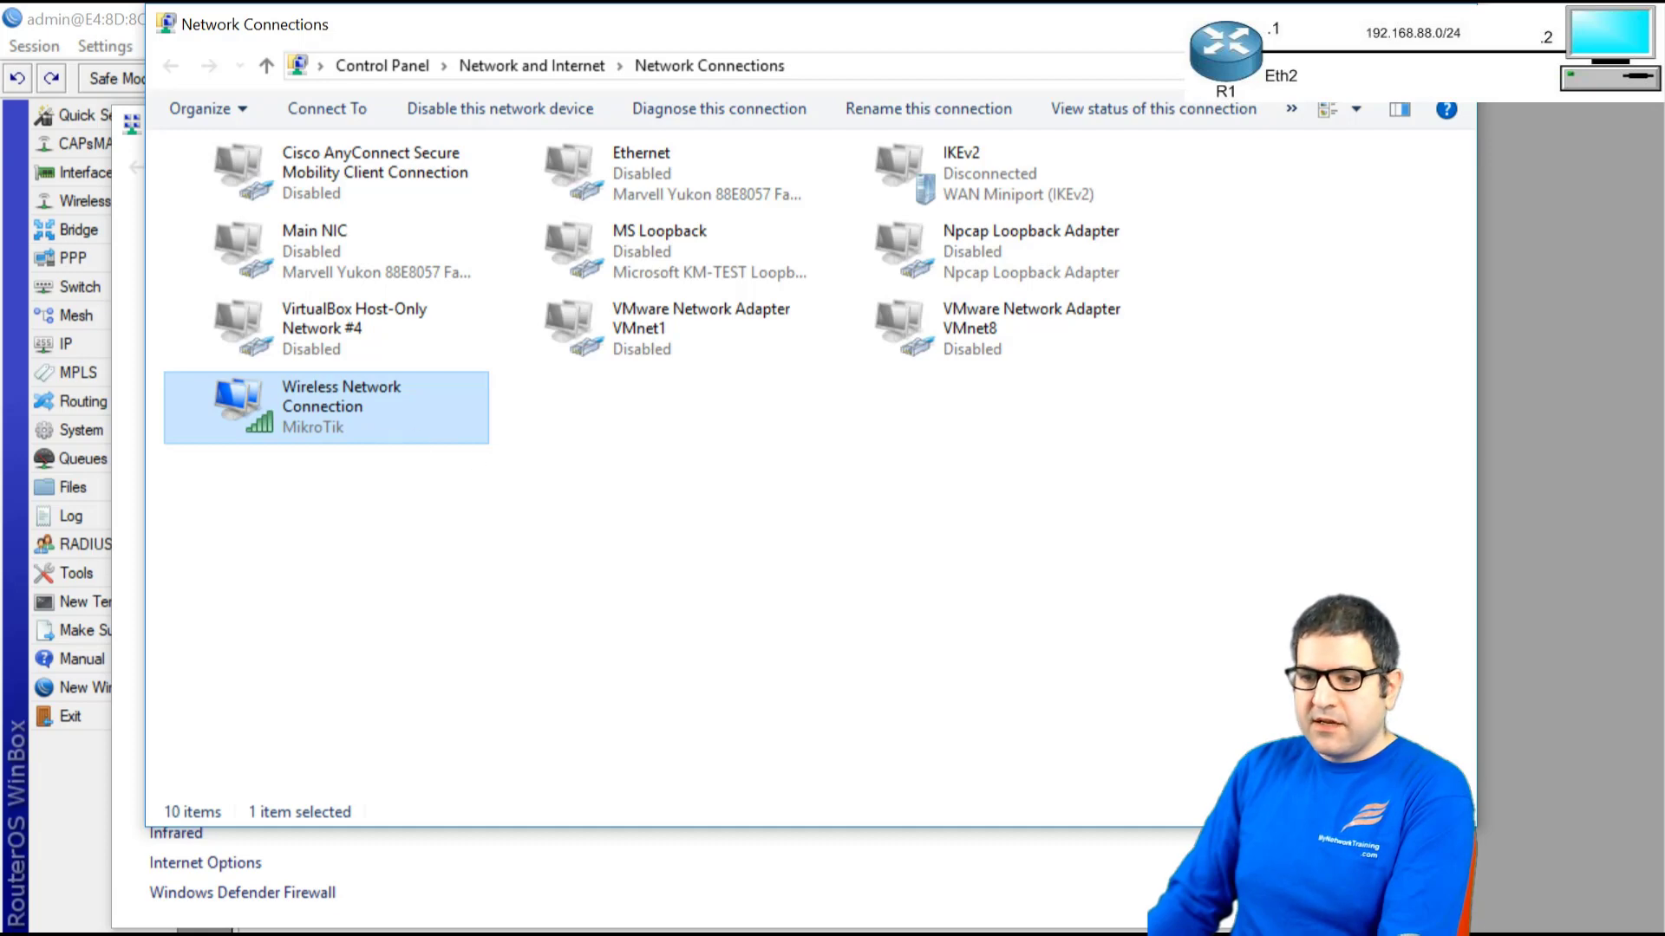
Ping google.com from the Command Prompt to test internet access over wireless.
key("Return")
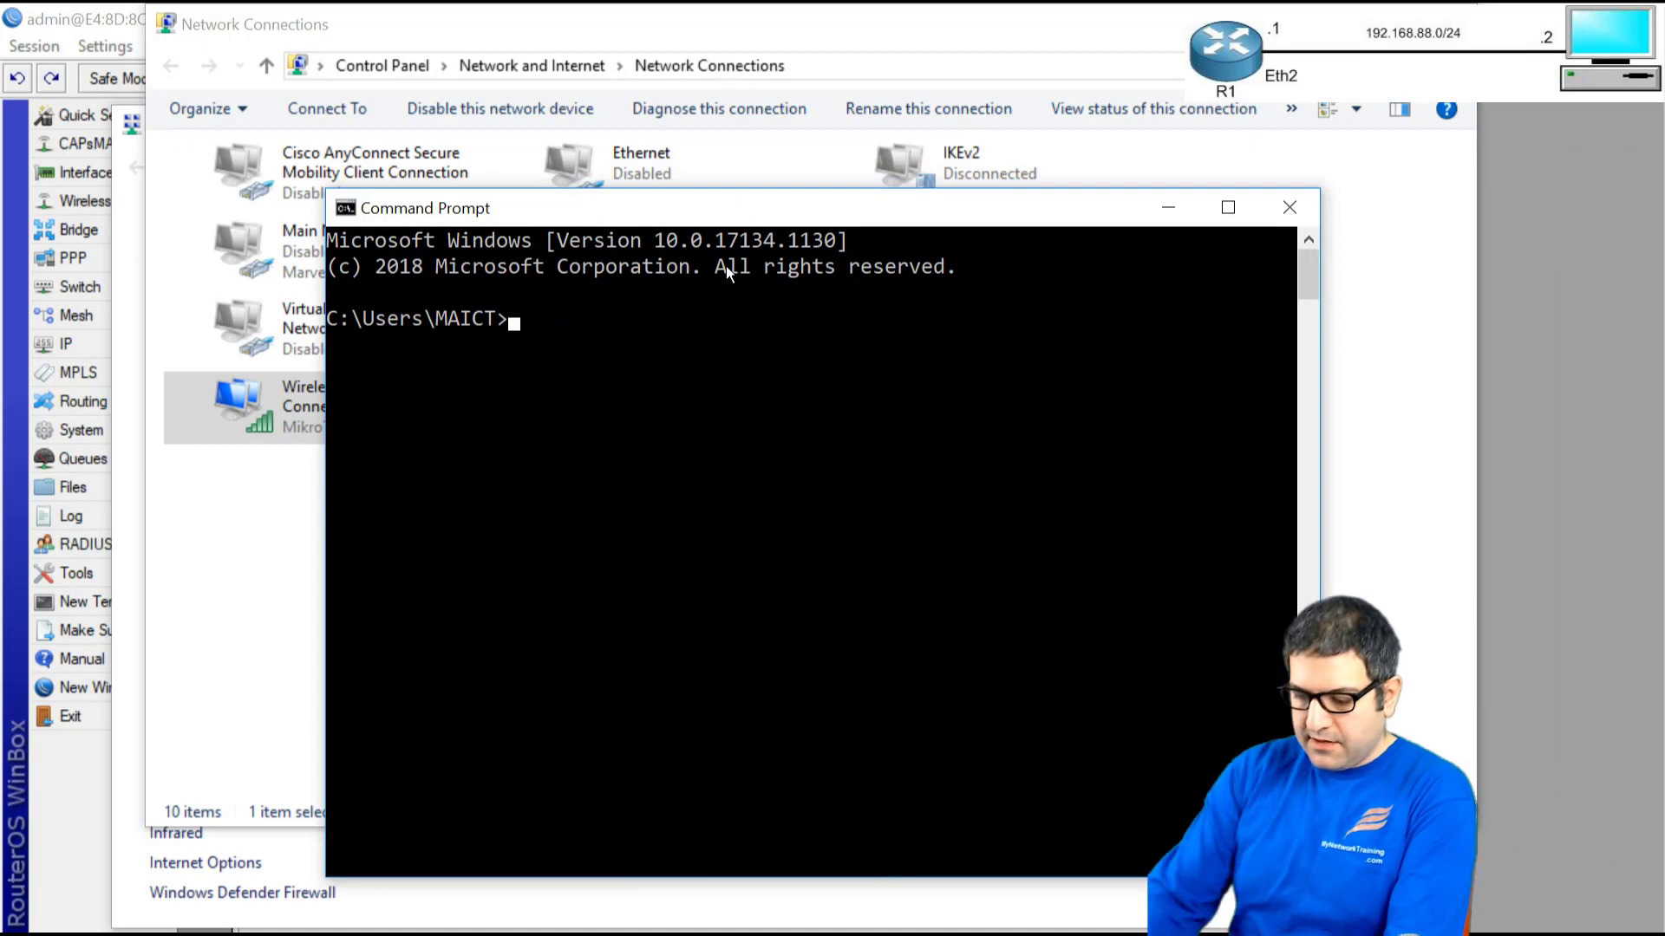
type("ping ")
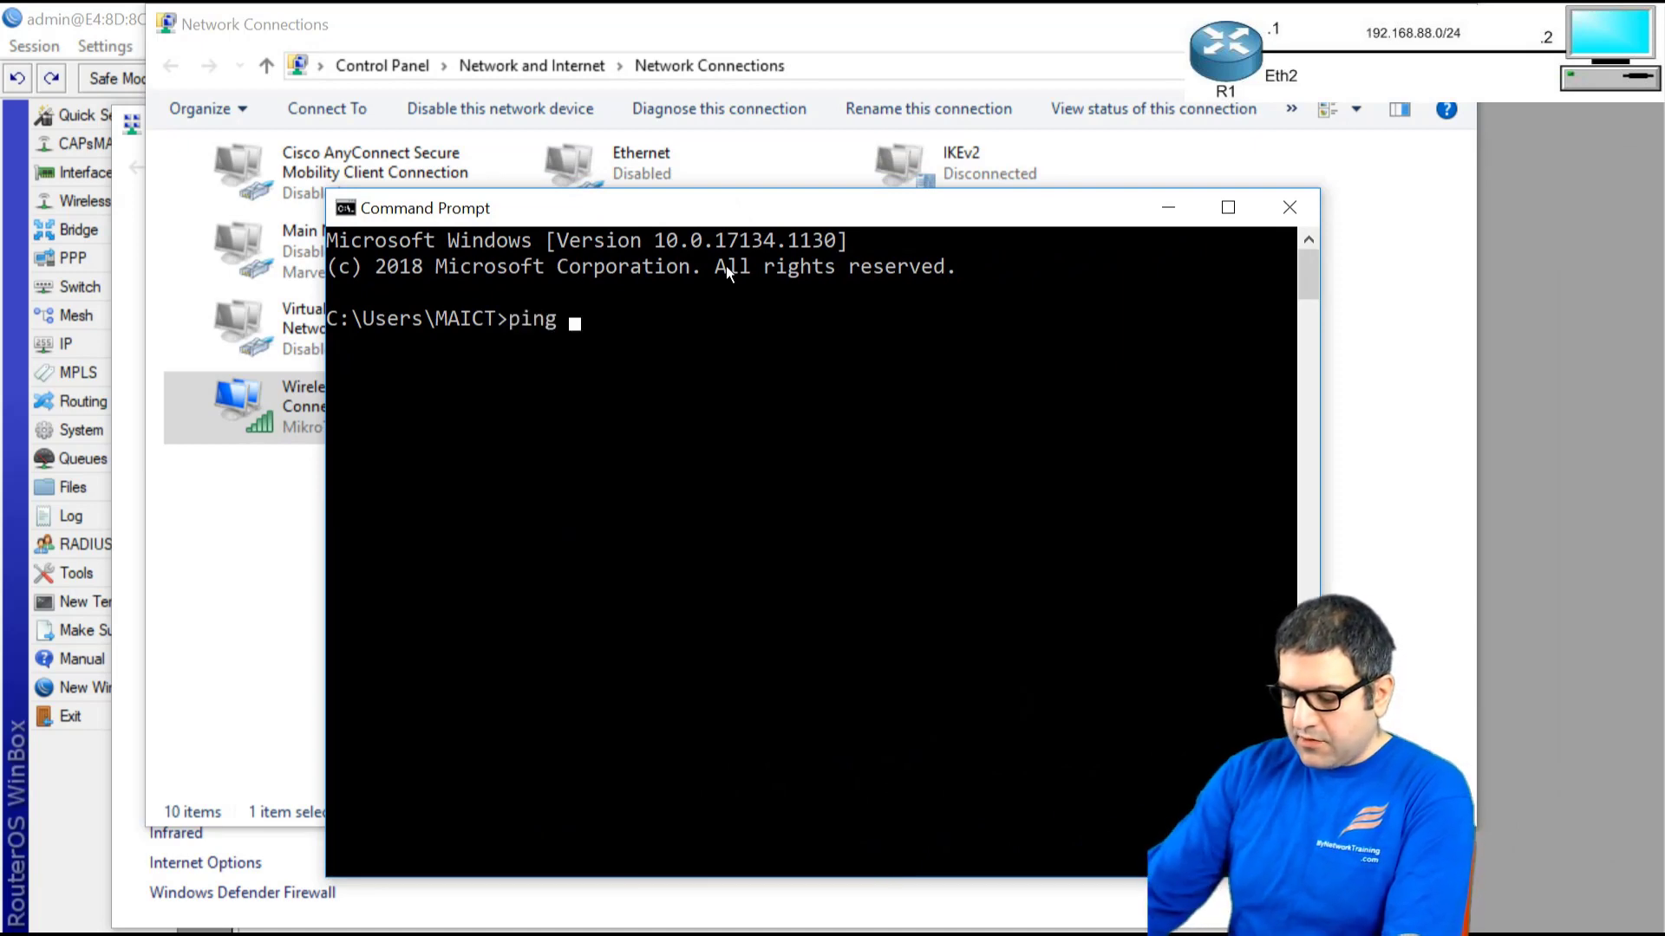
type("google.com")
key("Return")
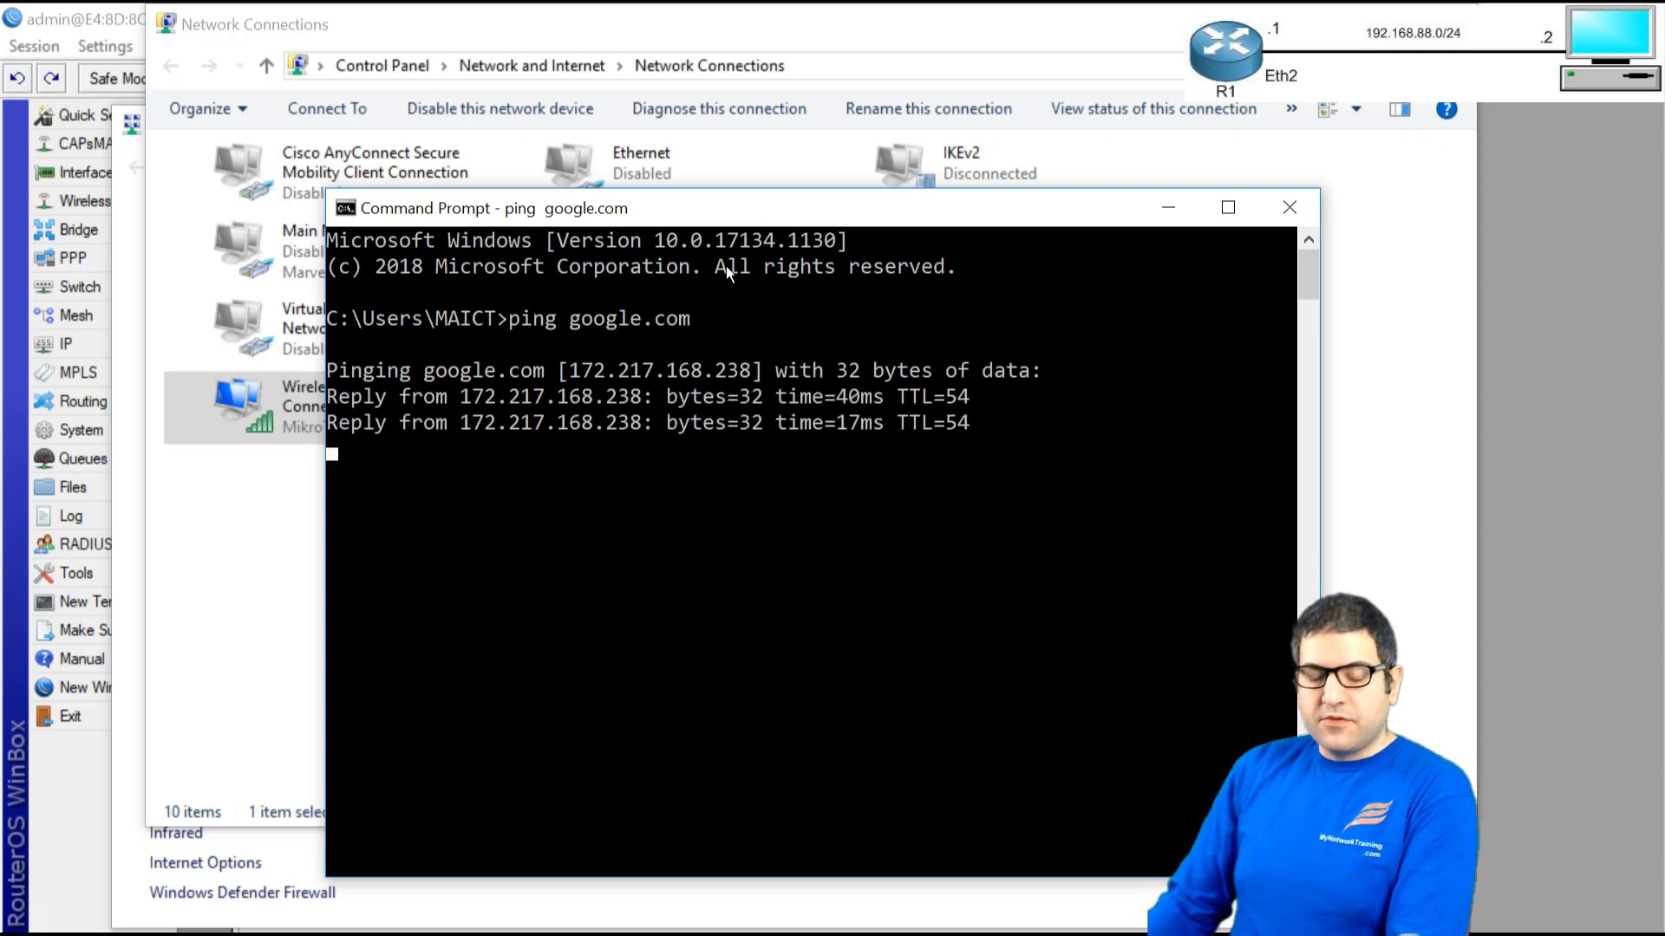
key("ctrl+c")
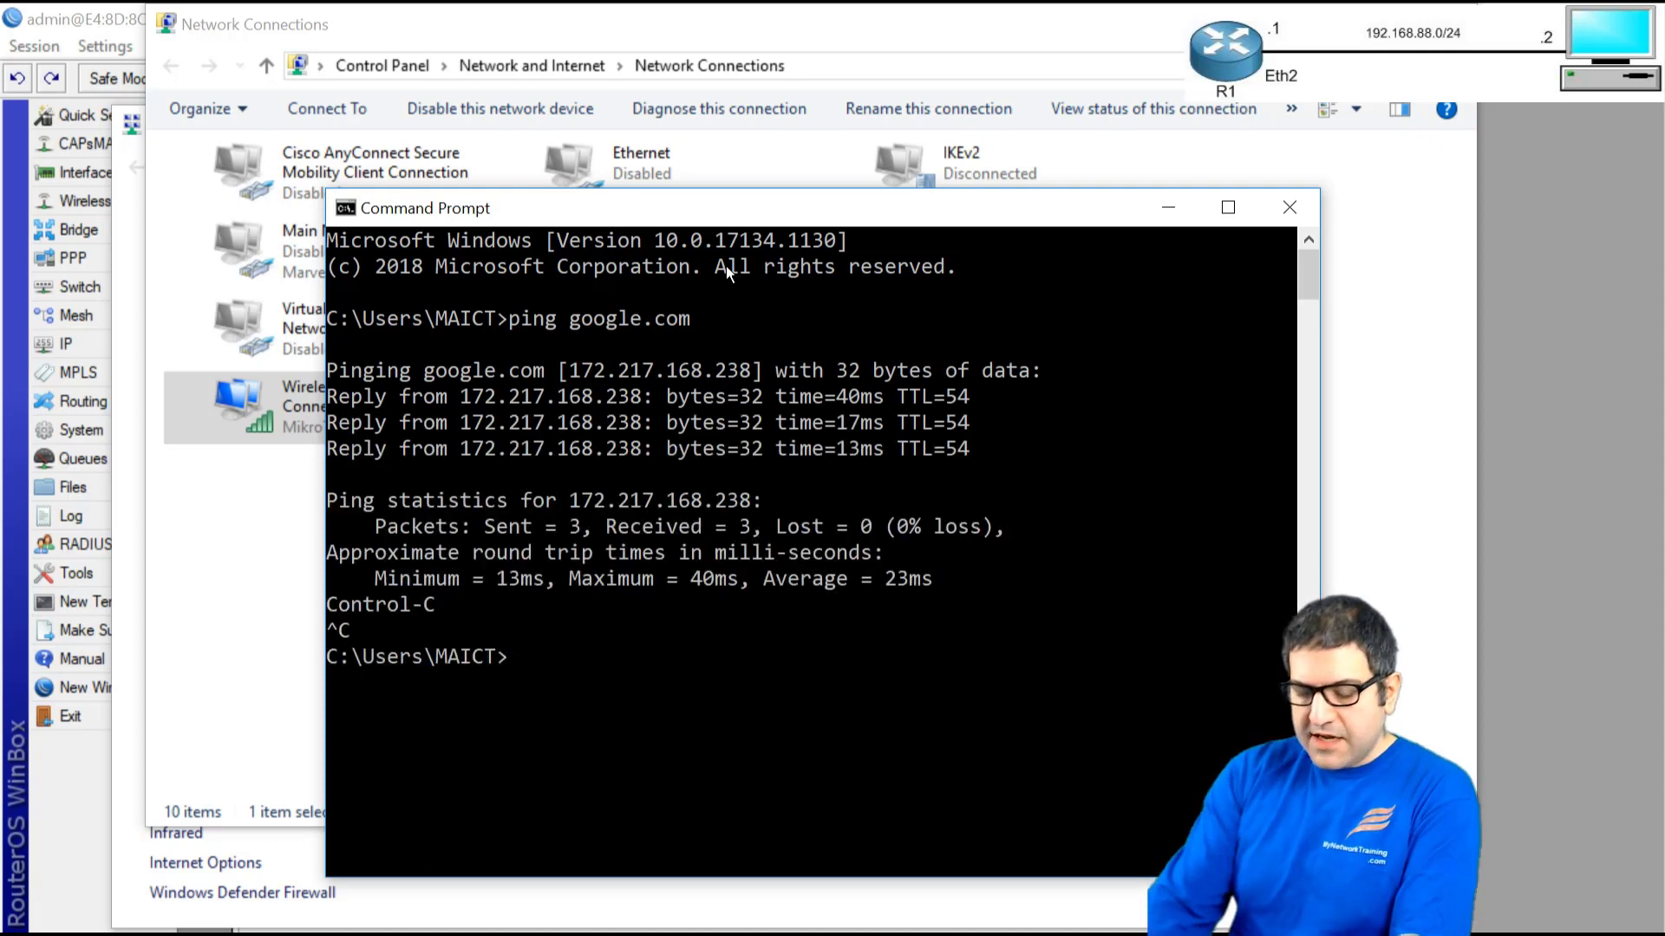
Run ipconfig and ipconfig /all to examine the wireless adapter's DHCP-assigned address, gateway and DNS servers.
type("ipconfig")
key("Return")
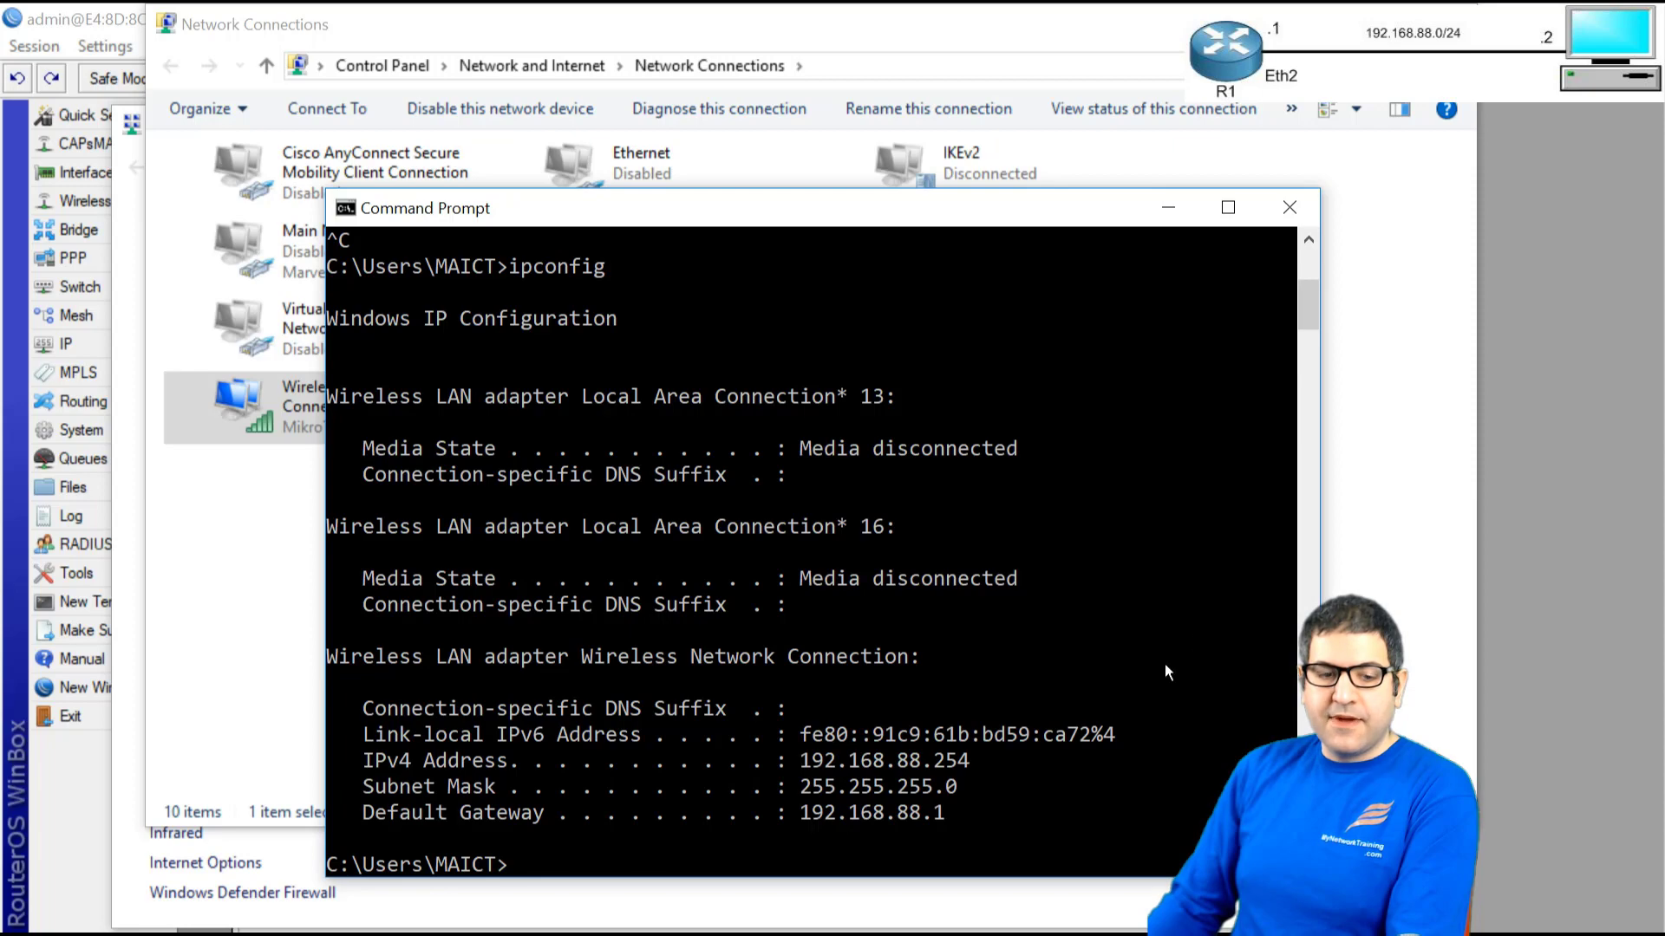
key("Up")
type("/all")
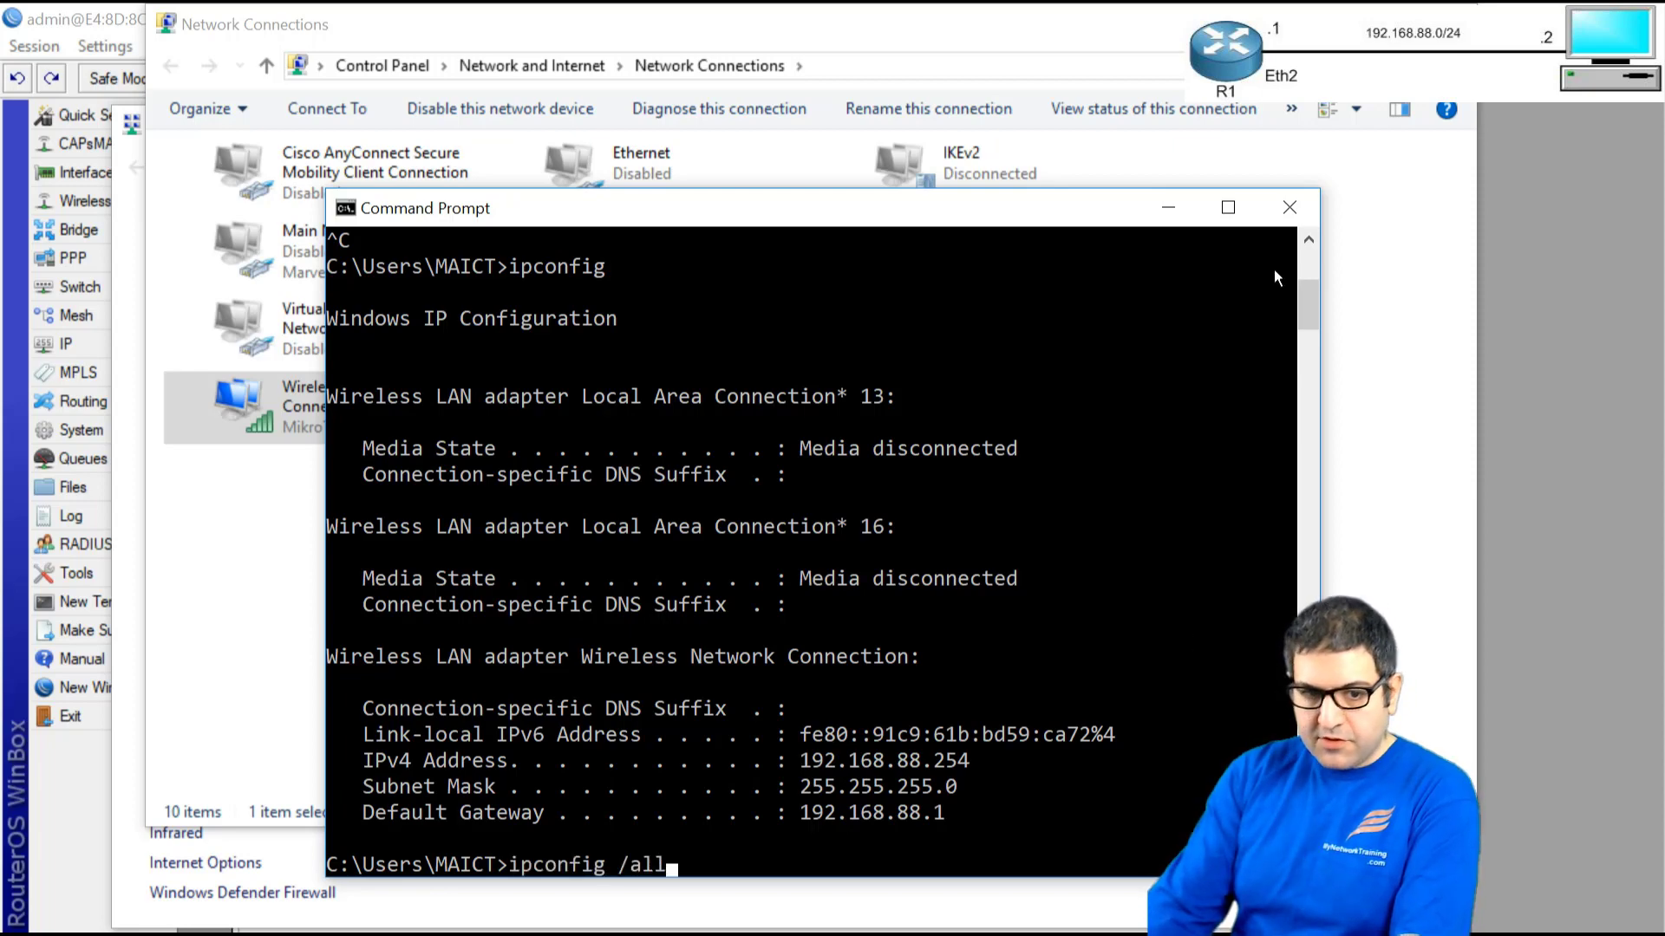
key("Return")
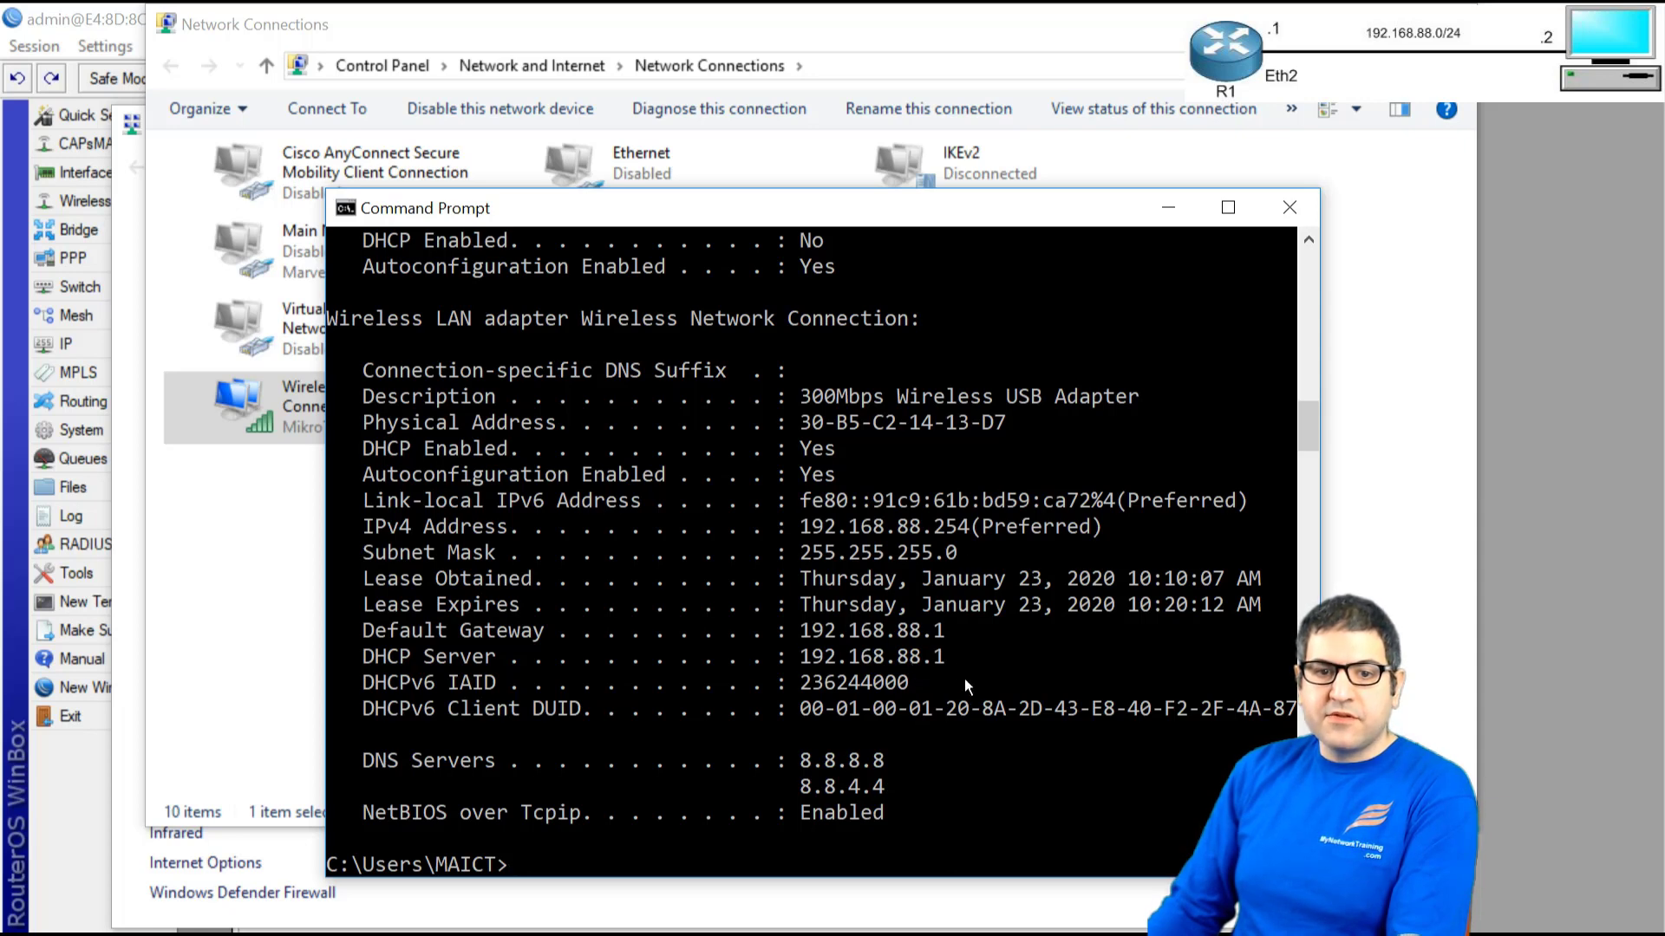
left_click(1167, 211)
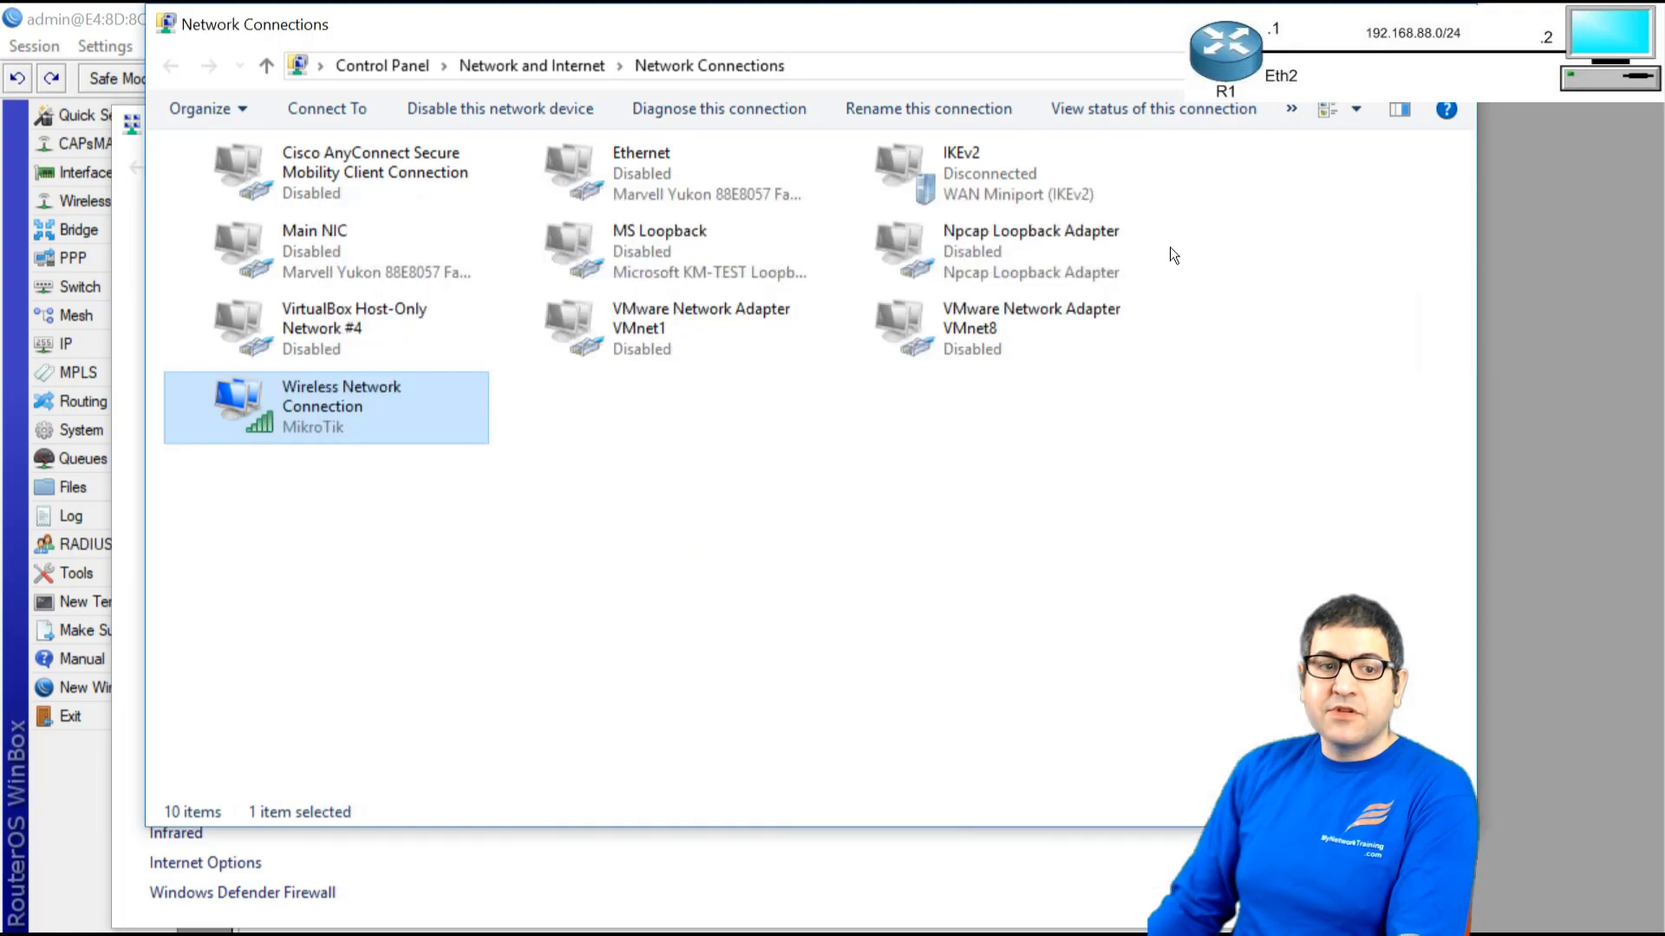